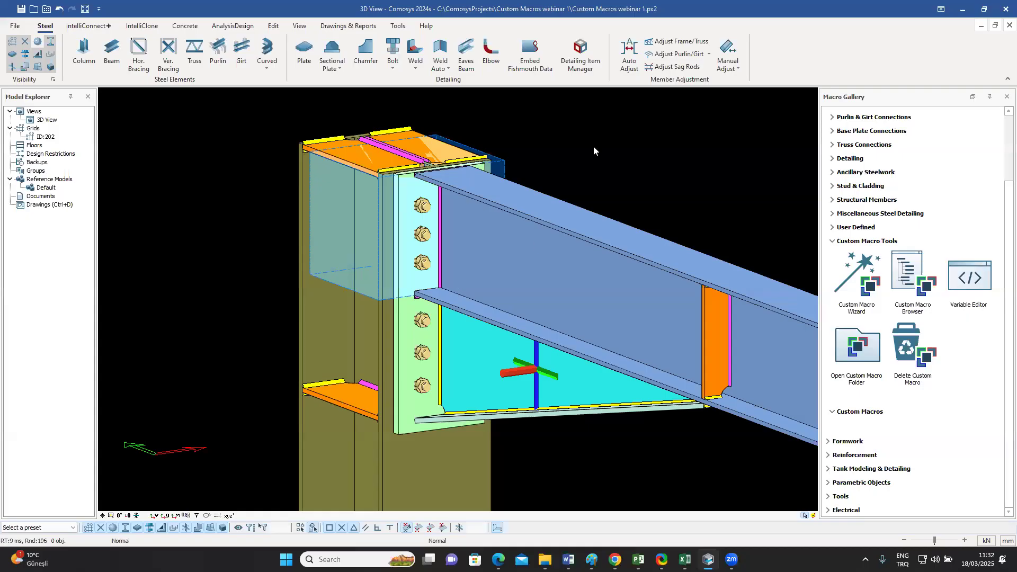
# Step: Browse the Beam to Beam Connections and Beam to Column Connections categories in the macro gallery
pyautogui.moveTo(593, 157); pyautogui.dragTo(564, 155, button='middle')
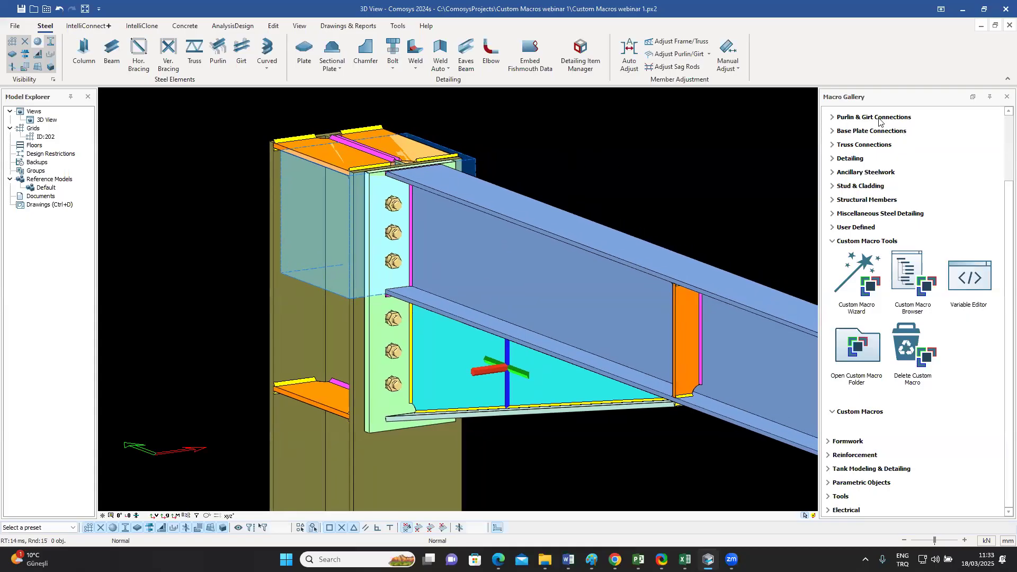
pyautogui.scroll(3, 980, 145)
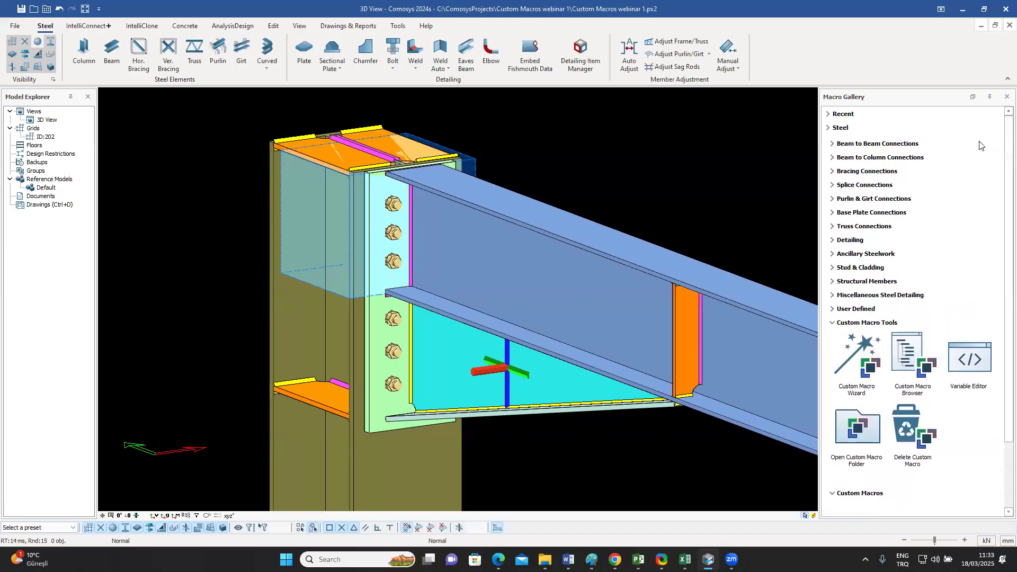
pyautogui.click(911, 147)
pyautogui.scroll(-3, 901, 245)
pyautogui.scroll(-3, 901, 245)
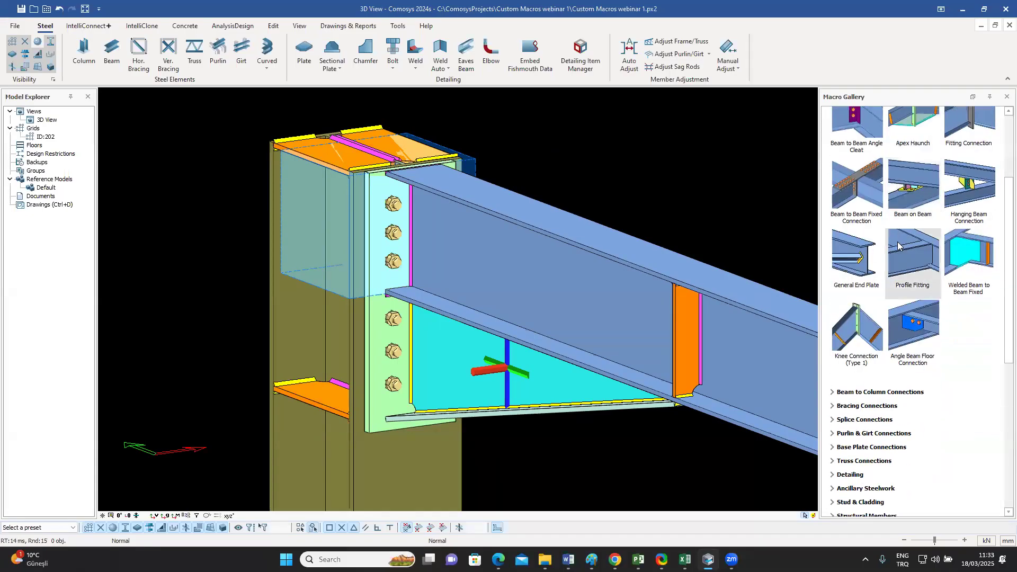
pyautogui.click(877, 302)
pyautogui.scroll(-2, 879, 300)
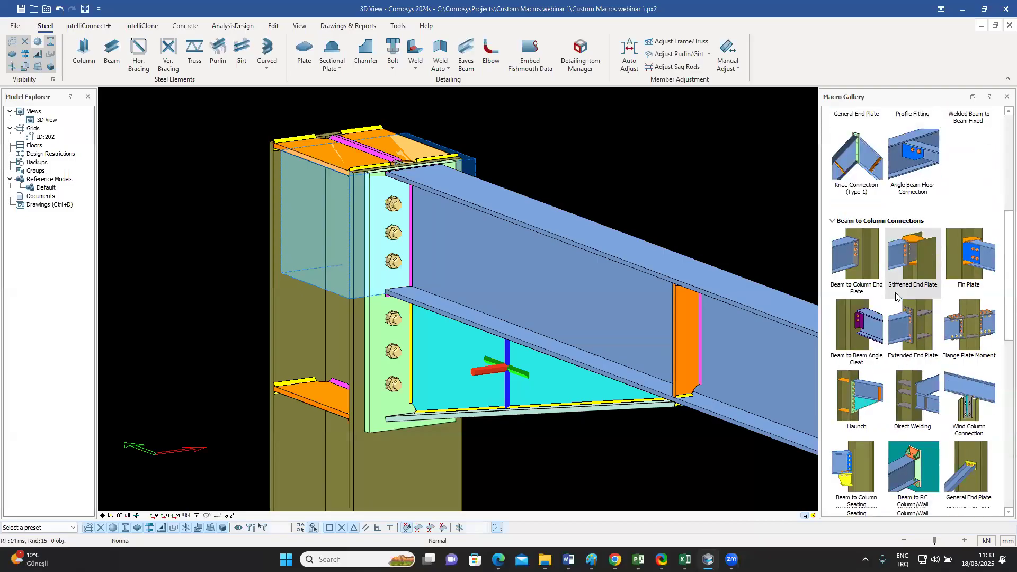
pyautogui.scroll(-4, 892, 295)
pyautogui.scroll(2, 893, 295)
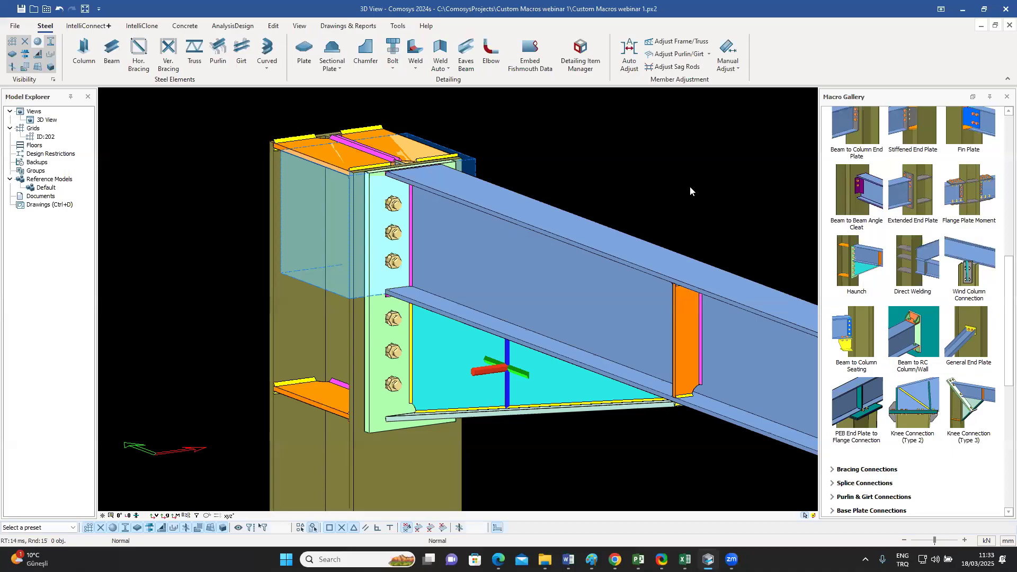
# Step: Change the profile of the column supporting the haunched beam to HEA500
pyautogui.scroll(-5, 608, 180)
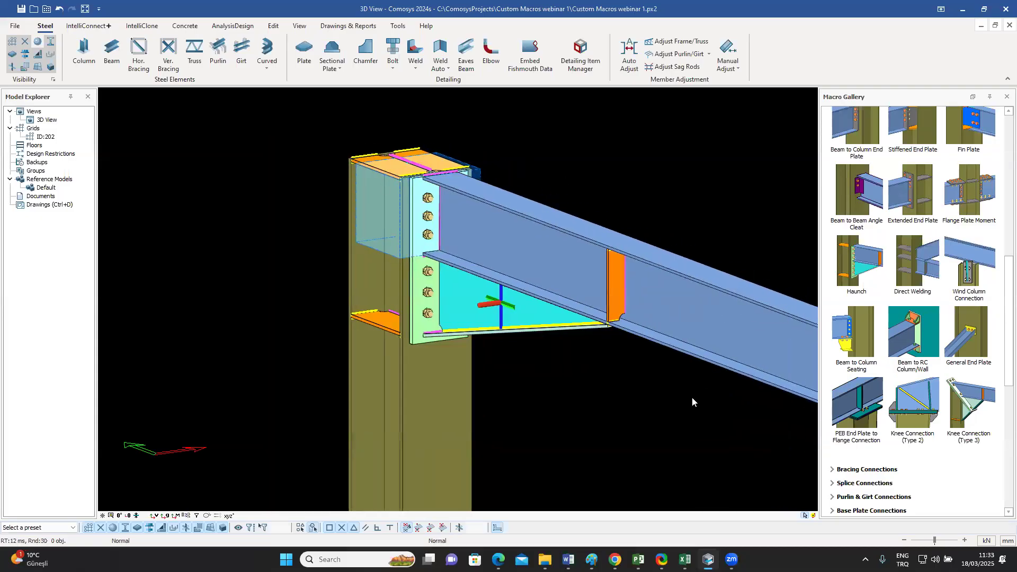
pyautogui.doubleClick(450, 401)
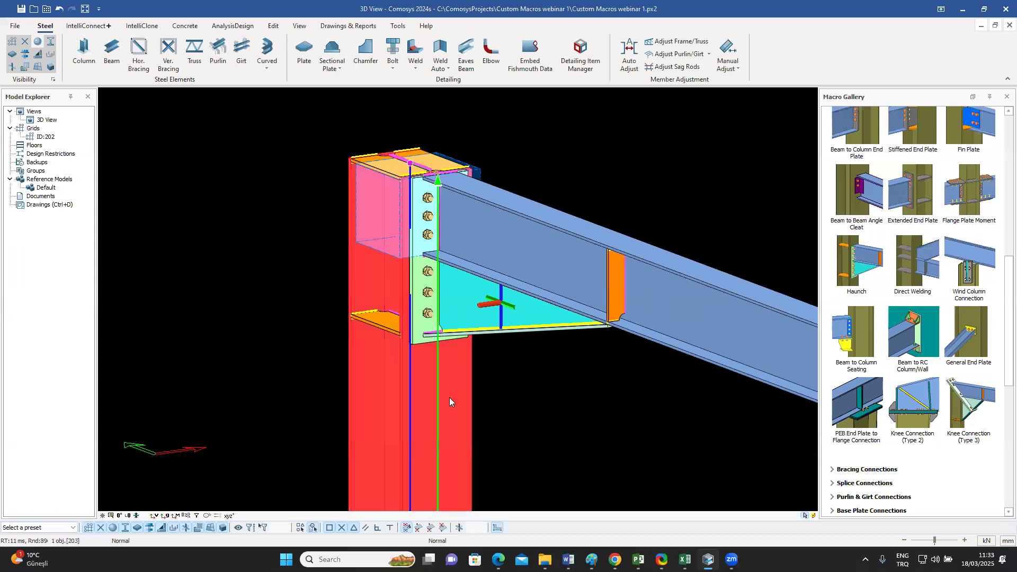
pyautogui.moveTo(497, 114); pyautogui.dragTo(664, 130)
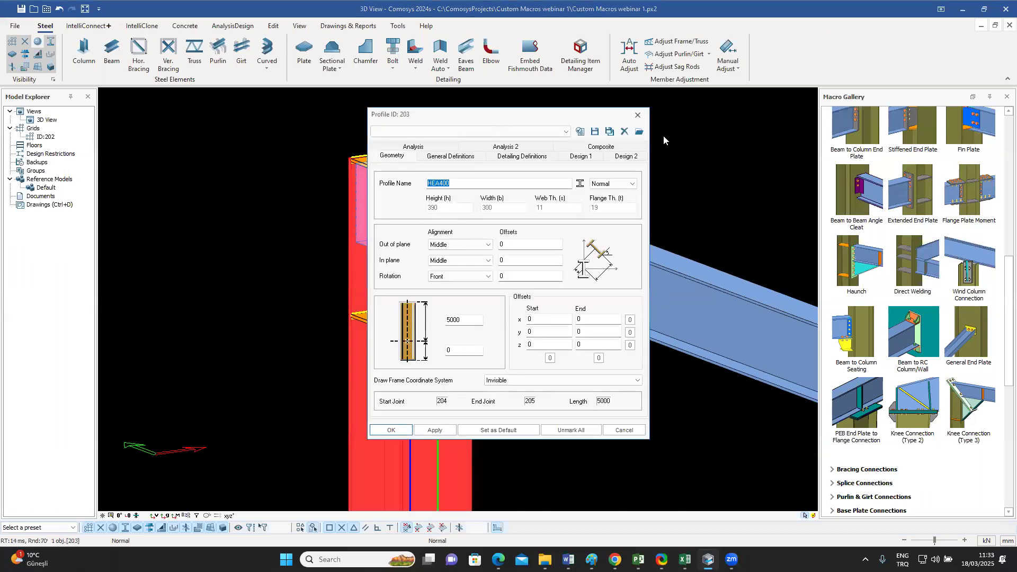
pyautogui.click(619, 199)
pyautogui.press('Delete')
pyautogui.write('5')
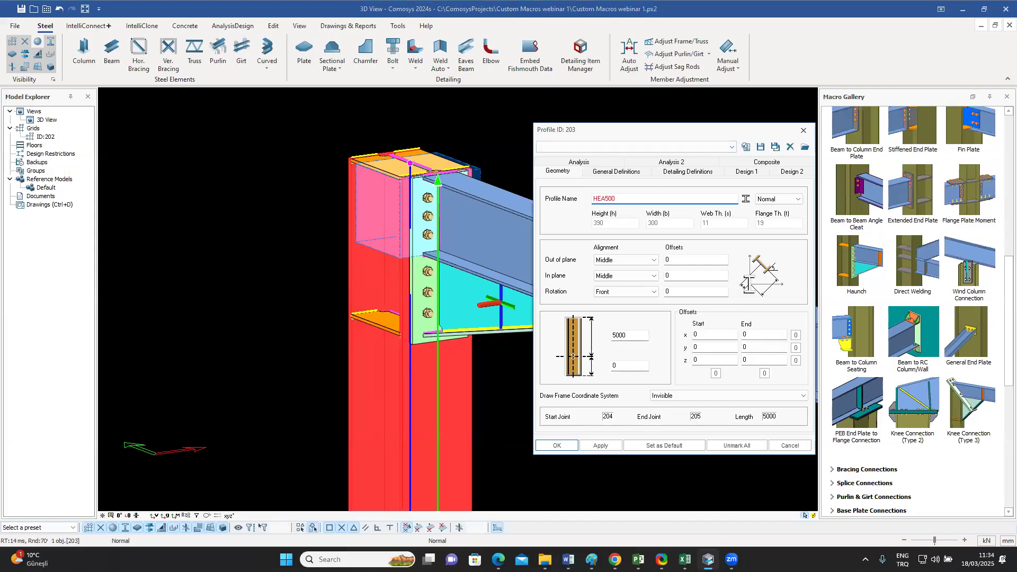
pyautogui.click(557, 445)
pyautogui.click(488, 375)
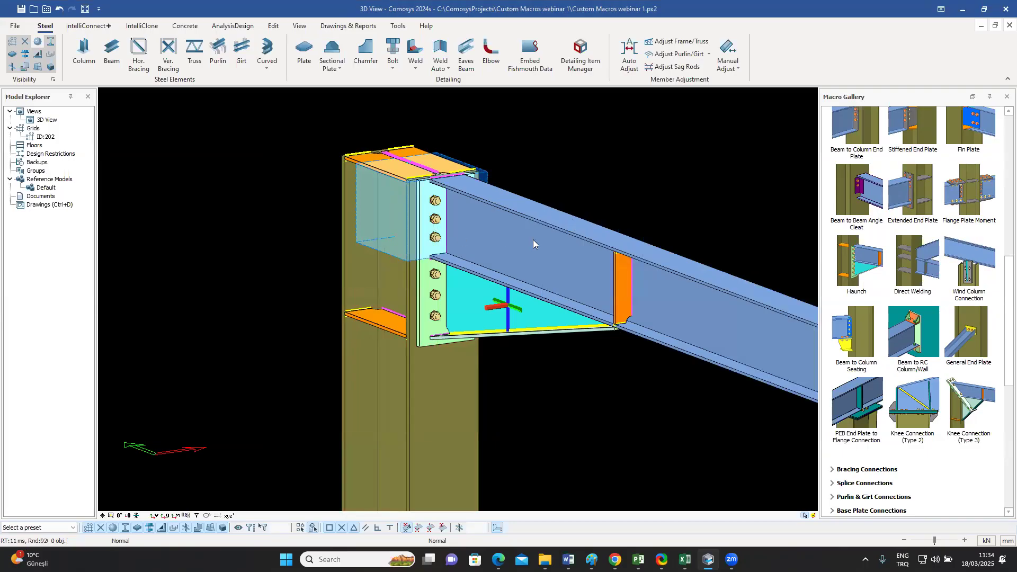
# Step: Set the end plate thickness of the haunch connection macro to 44 mm and apply it
pyautogui.click(535, 312)
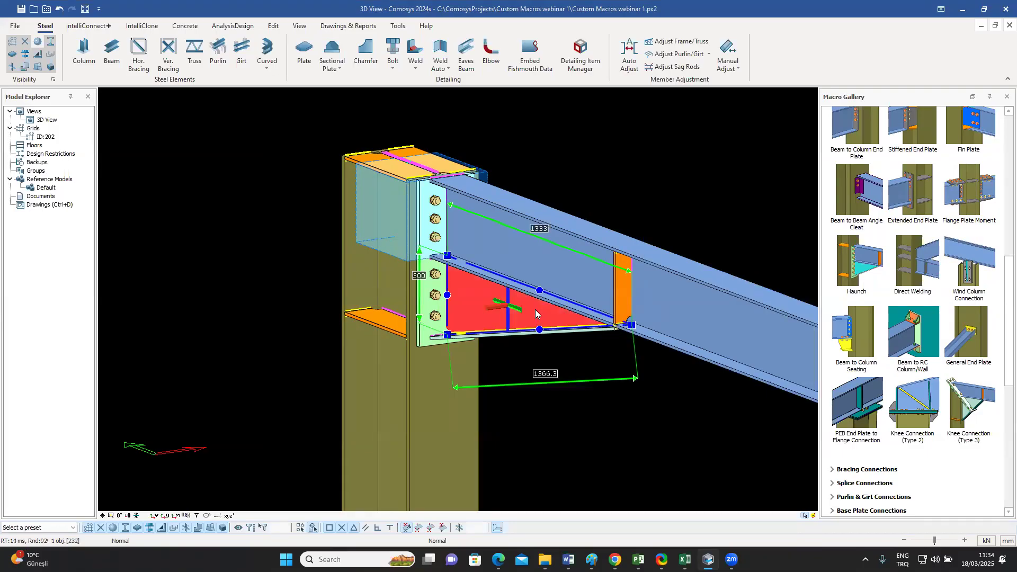
pyautogui.click(536, 313)
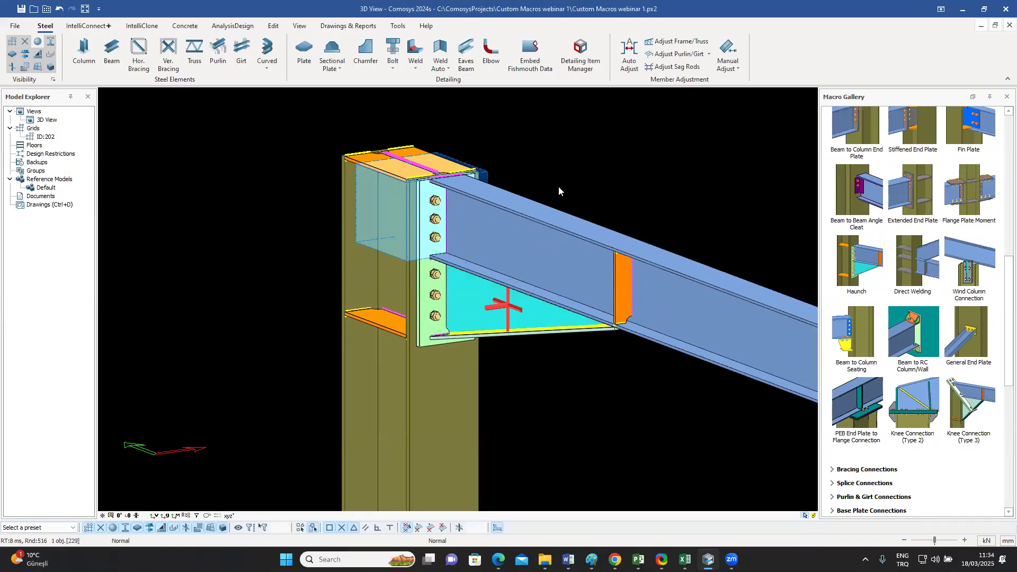
pyautogui.hotkey('alt', 'Return')
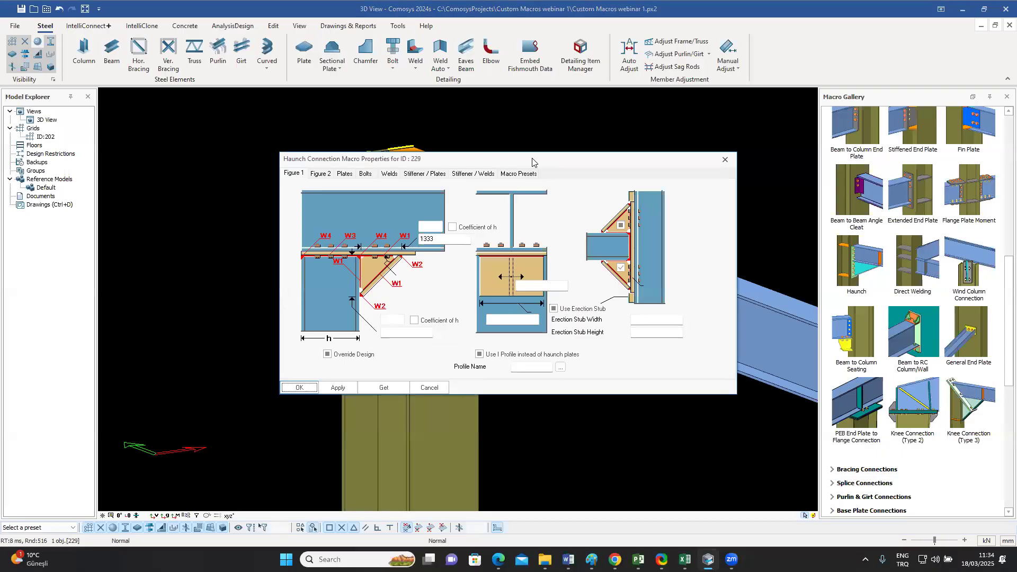
pyautogui.moveTo(533, 160); pyautogui.dragTo(854, 142)
pyautogui.click(668, 155)
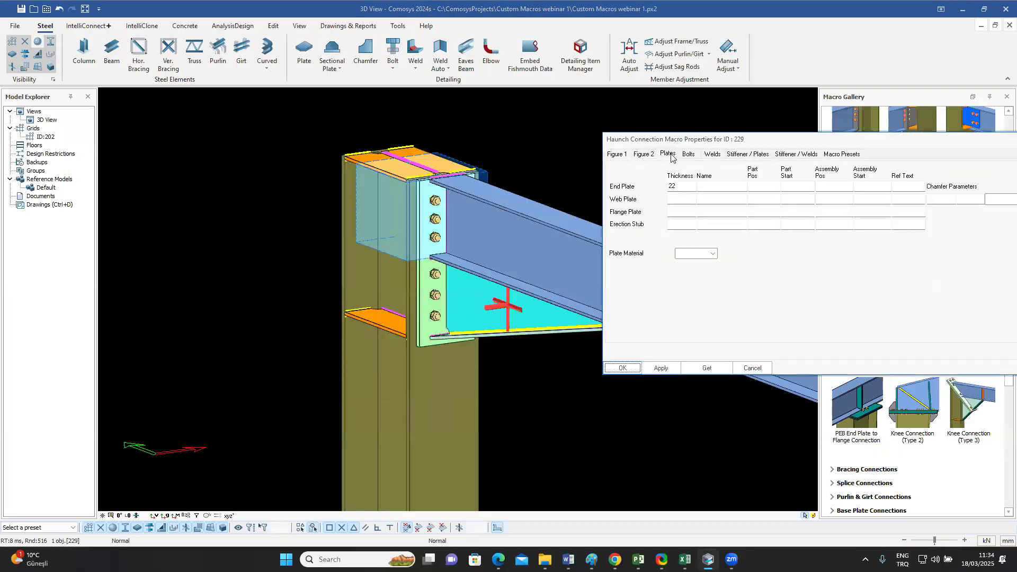
pyautogui.click(672, 185)
pyautogui.write('44')
pyautogui.click(661, 367)
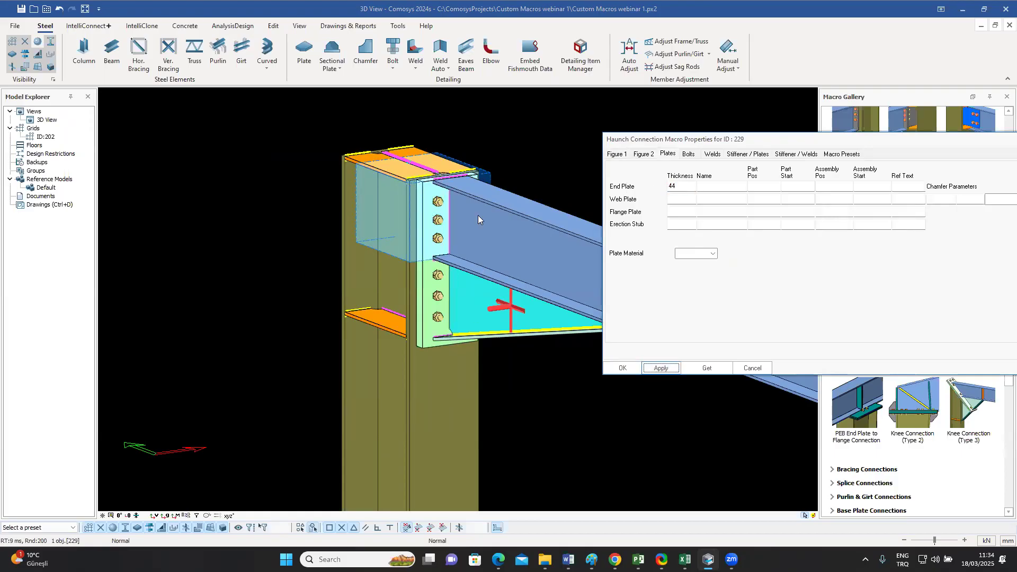
# Step: Set the haunch connection's flange bolt diameter to 27 and apply it
pyautogui.click(690, 155)
pyautogui.click(740, 221)
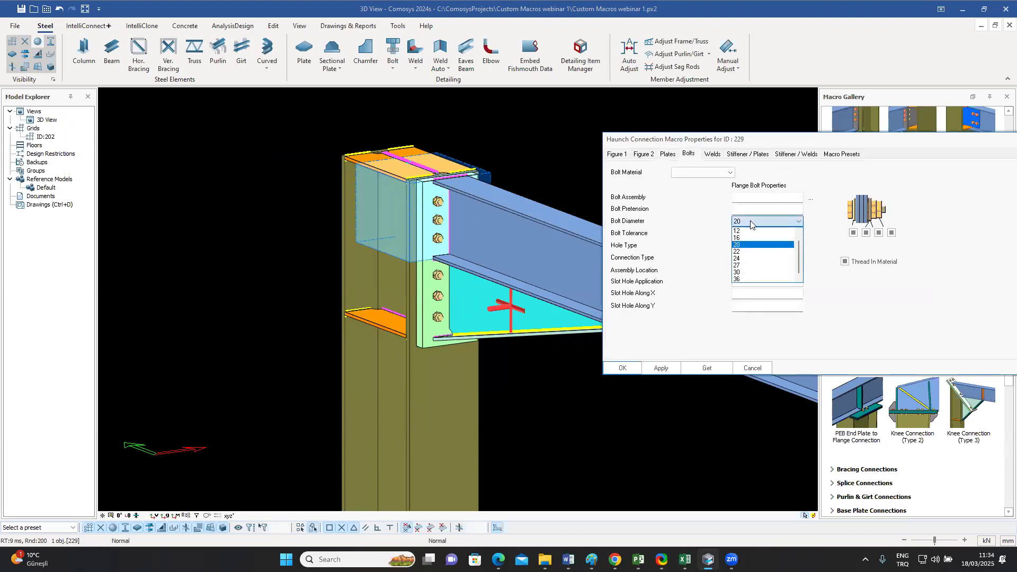
pyautogui.click(741, 266)
pyautogui.click(662, 368)
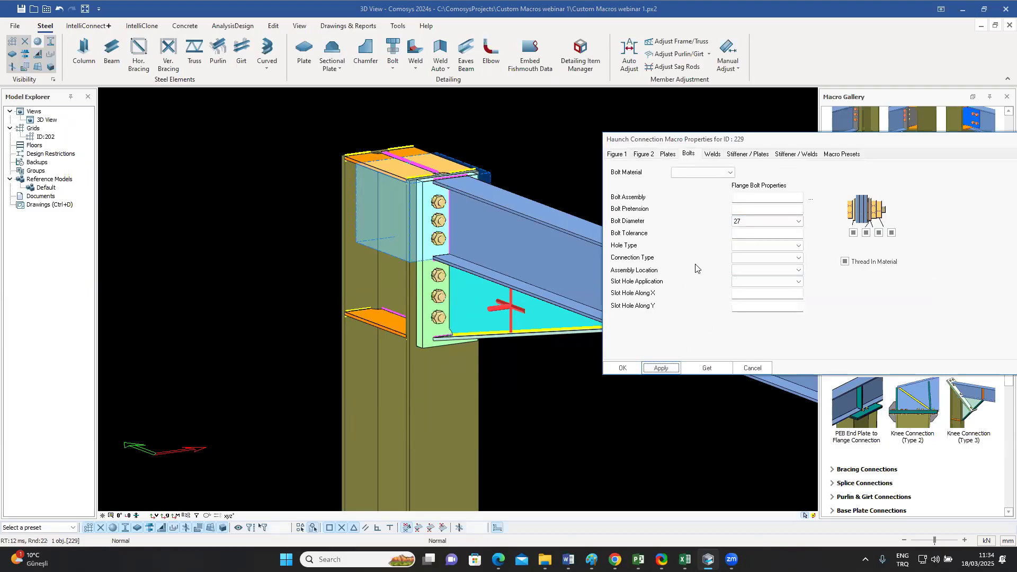
# Step: Change the haunch connection's vertical bolt spacing to 2*70 140 80, apply it and close the macro properties
pyautogui.click(642, 154)
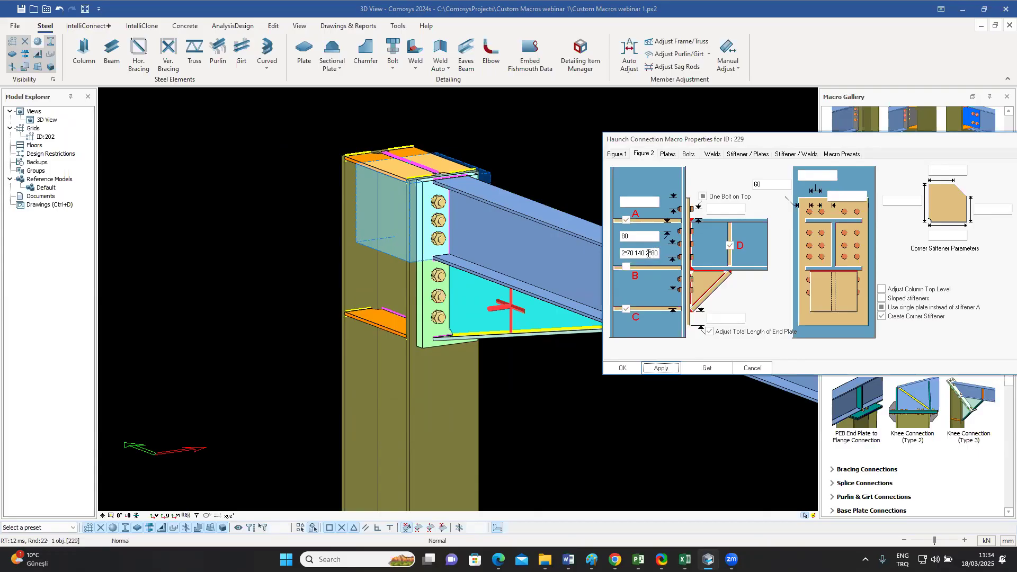
pyautogui.moveTo(645, 254); pyautogui.dragTo(669, 254)
pyautogui.write('80')
pyautogui.click(661, 368)
pyautogui.moveTo(739, 144); pyautogui.dragTo(696, 141)
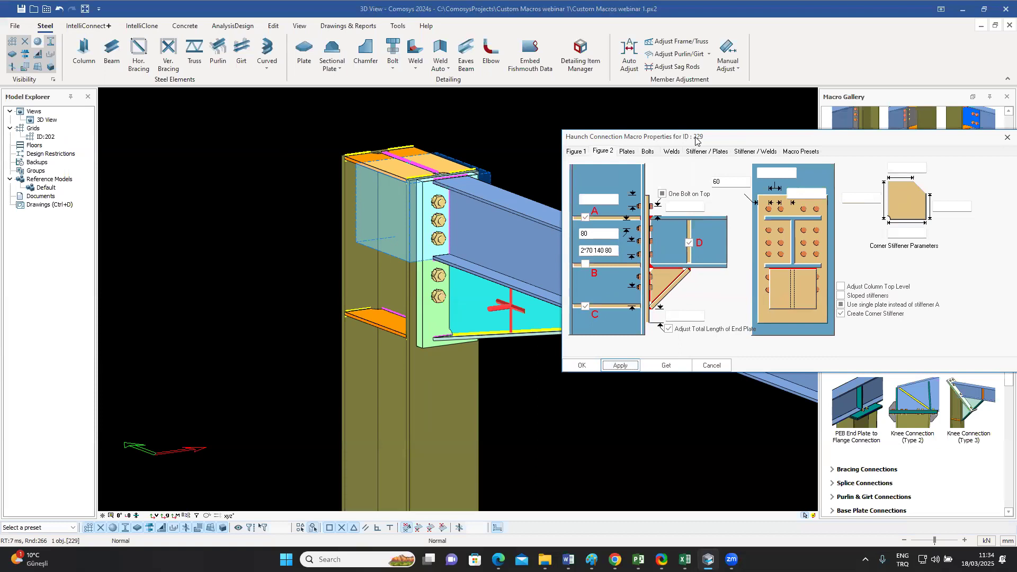
pyautogui.moveTo(696, 139); pyautogui.dragTo(558, 126)
pyautogui.click(871, 127)
# Step: Examine the haunch connection with the inclined plate at the beam's other column, including its end plate, bolts and triangular plate
pyautogui.scroll(-5, 509, 210)
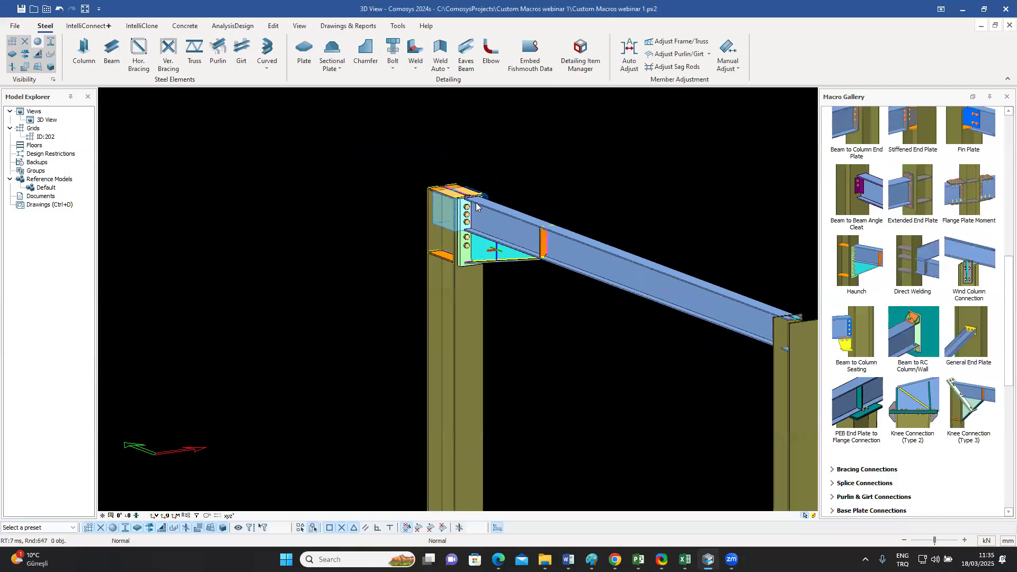
pyautogui.moveTo(659, 278); pyautogui.dragTo(578, 277, button='middle')
pyautogui.scroll(3, 549, 262)
pyautogui.moveTo(509, 251); pyautogui.dragTo(535, 259, button='middle')
pyautogui.moveTo(448, 238); pyautogui.dragTo(475, 243, button='middle')
pyautogui.scroll(6, 324, 160)
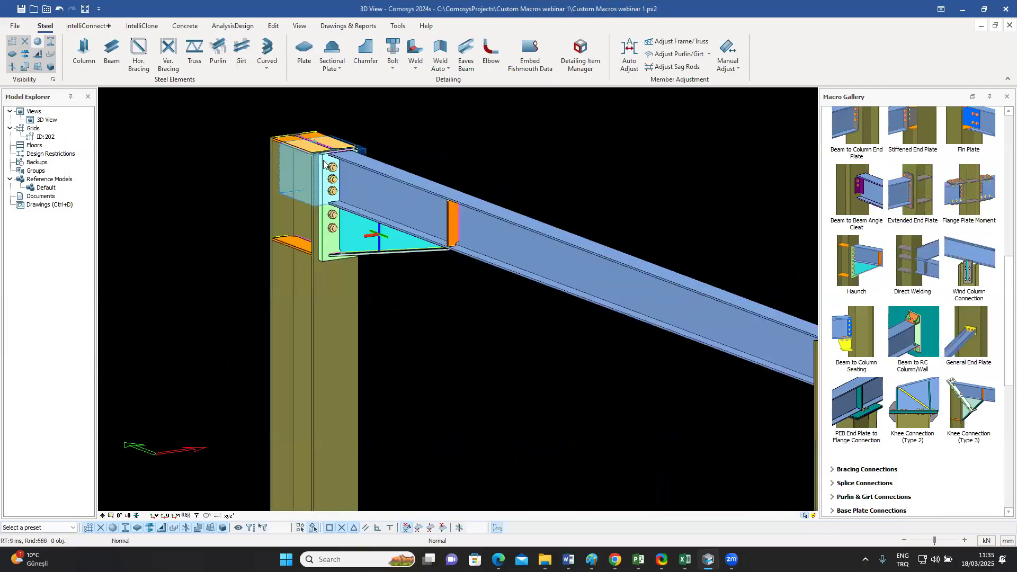
pyautogui.scroll(-7, 322, 160)
pyautogui.scroll(10, 546, 238)
pyautogui.moveTo(545, 228); pyautogui.dragTo(501, 235, button='middle')
pyautogui.scroll(3, 503, 236)
pyautogui.moveTo(566, 242); pyautogui.dragTo(536, 240, button='middle')
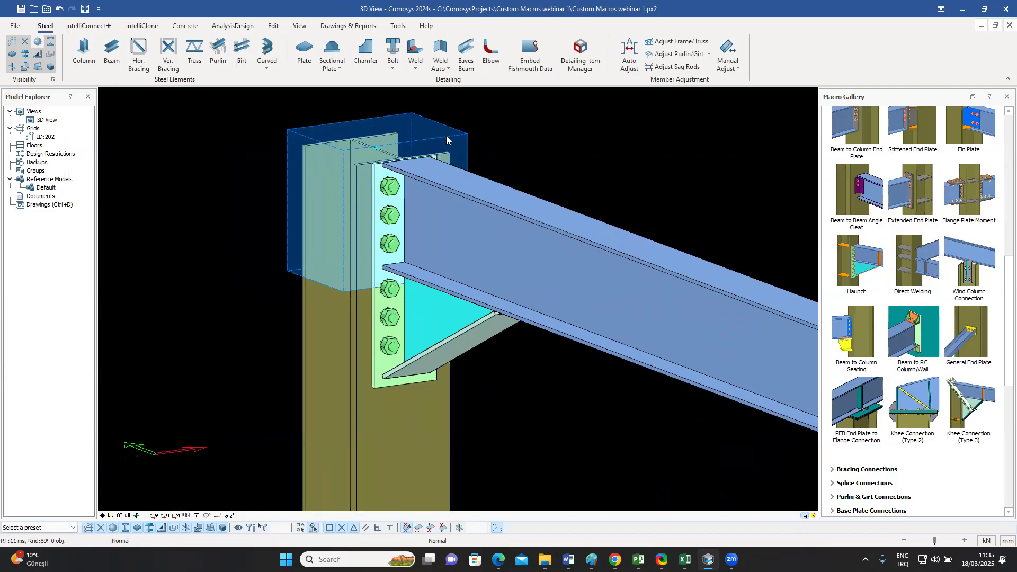
pyautogui.click(439, 317)
pyautogui.moveTo(451, 318); pyautogui.dragTo(515, 391, button='middle')
pyautogui.click(515, 391)
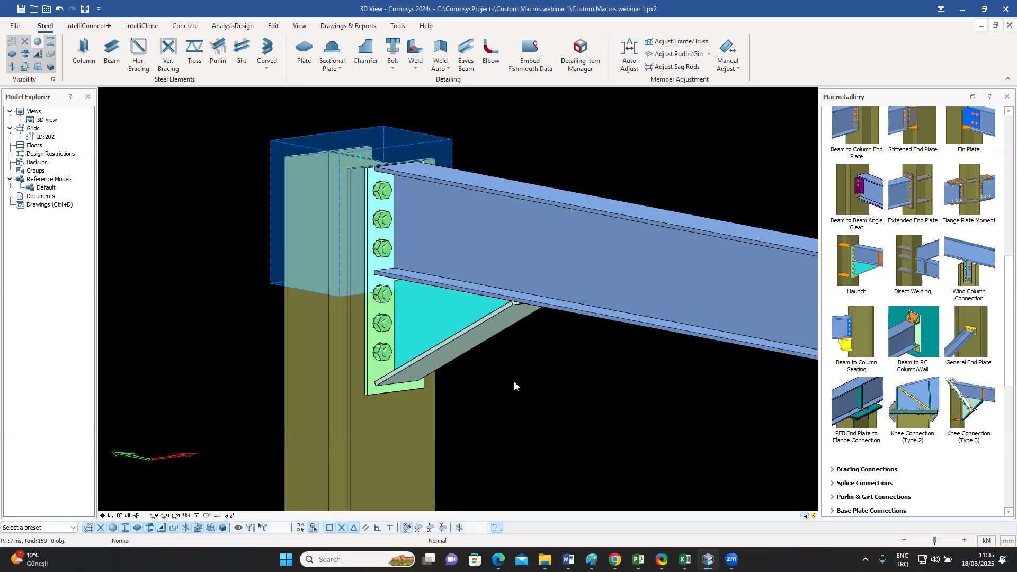
# Step: Locate the Custom Macro Tools and Custom Macros sections in the macro gallery
pyautogui.scroll(-7, 907, 315)
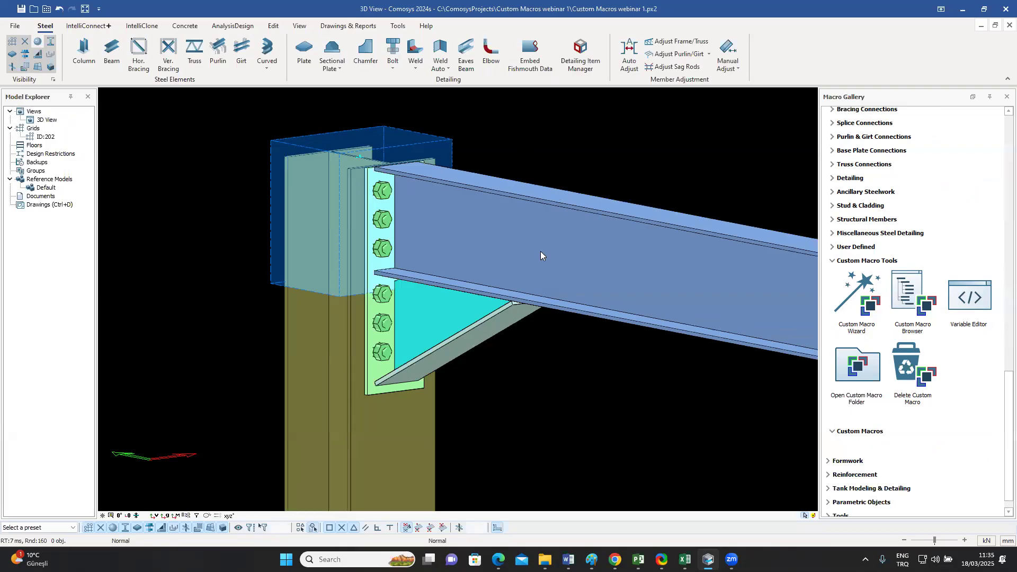
pyautogui.click(441, 149)
pyautogui.moveTo(530, 170)
pyautogui.mouseDown(button='middle')
pyautogui.moveTo(578, 158)
pyautogui.moveTo(528, 170)
pyautogui.mouseUp(button='middle')
pyautogui.press('Escape')
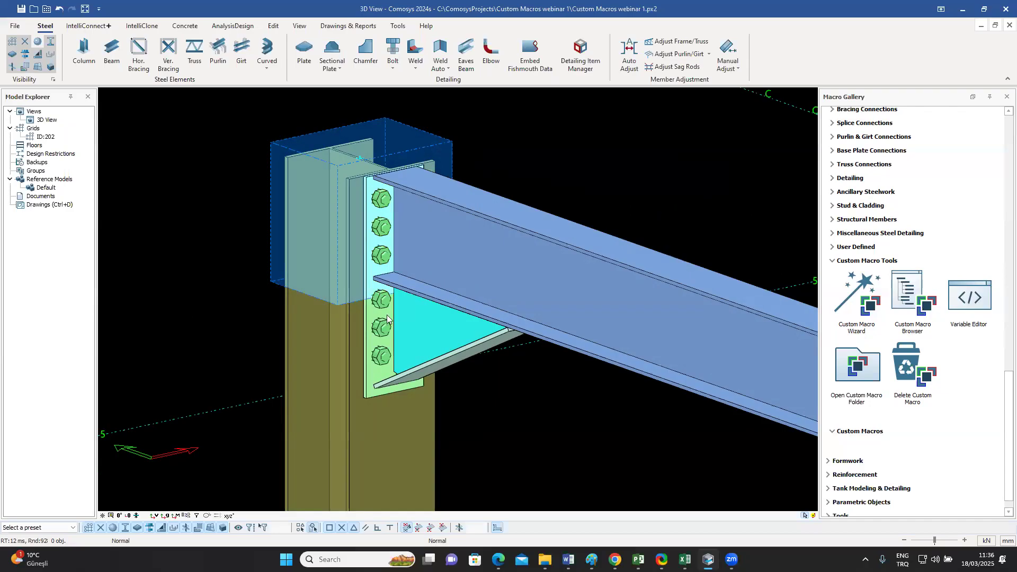
pyautogui.moveTo(510, 282); pyautogui.dragTo(522, 247, button='middle')
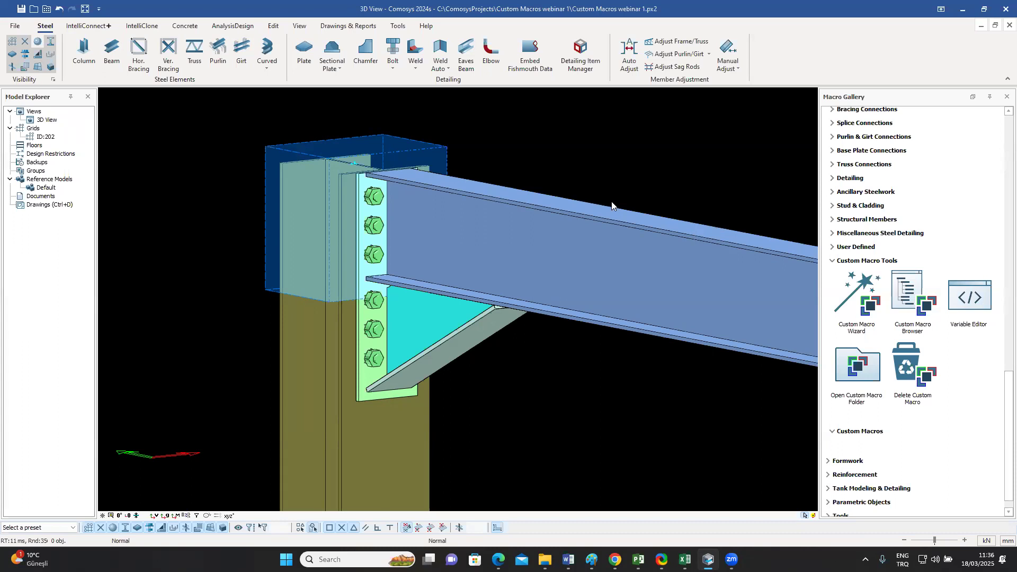
# Step: Check the name in the haunch end plate's general definitions and close its properties without changes
pyautogui.doubleClick(361, 398)
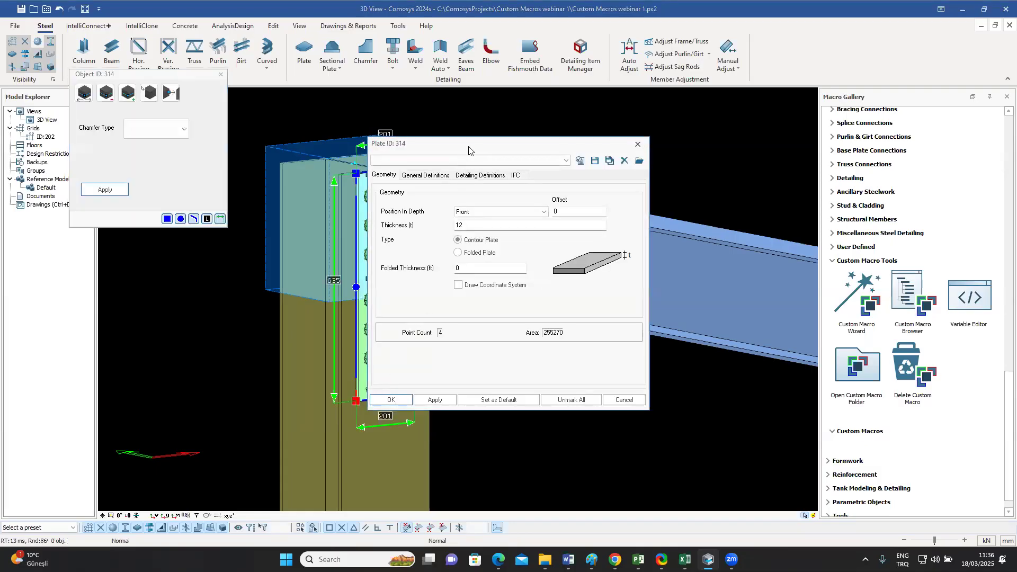
pyautogui.moveTo(468, 150); pyautogui.dragTo(669, 132)
pyautogui.click(629, 157)
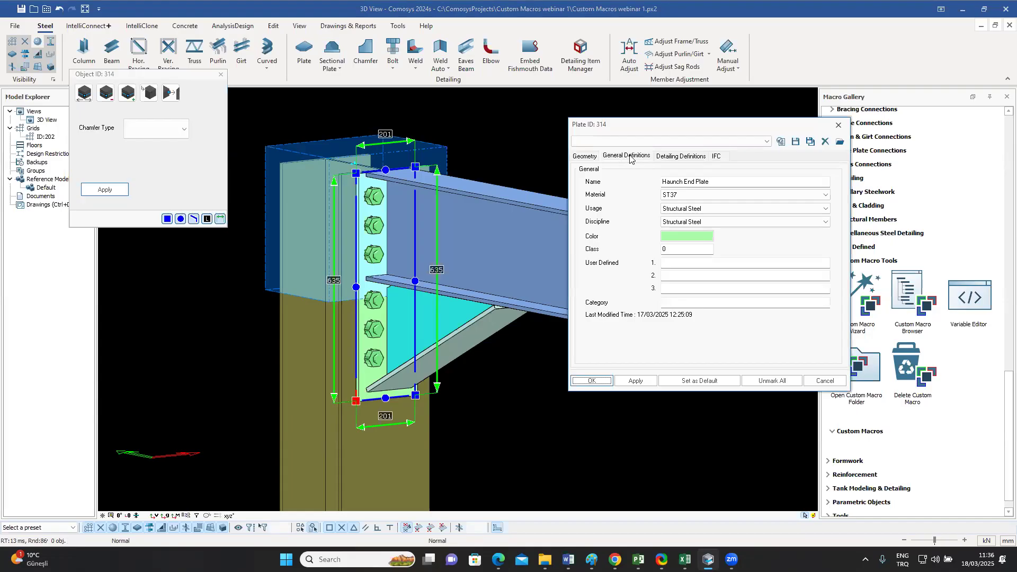
pyautogui.moveTo(663, 182); pyautogui.dragTo(716, 181)
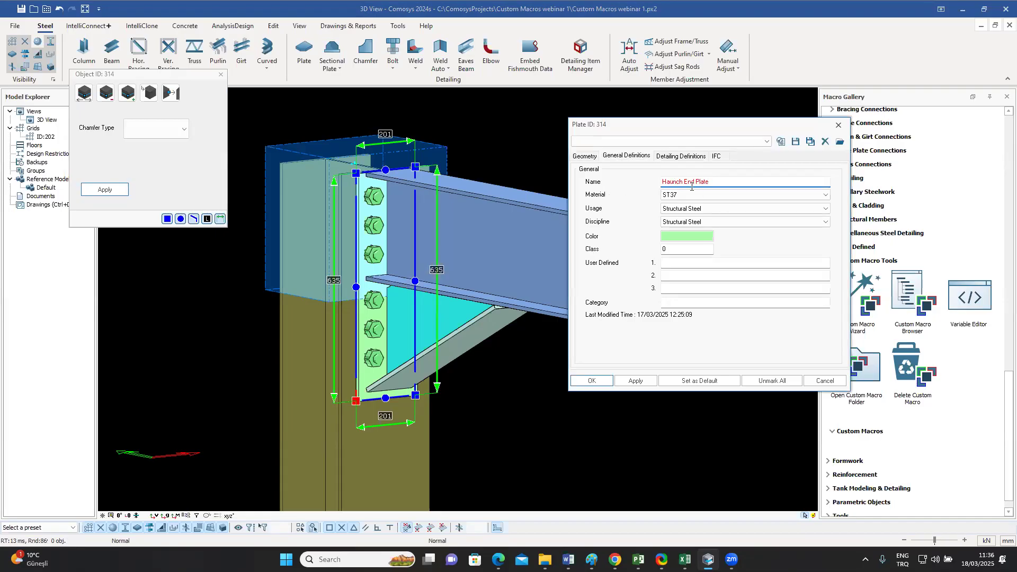
pyautogui.click(838, 125)
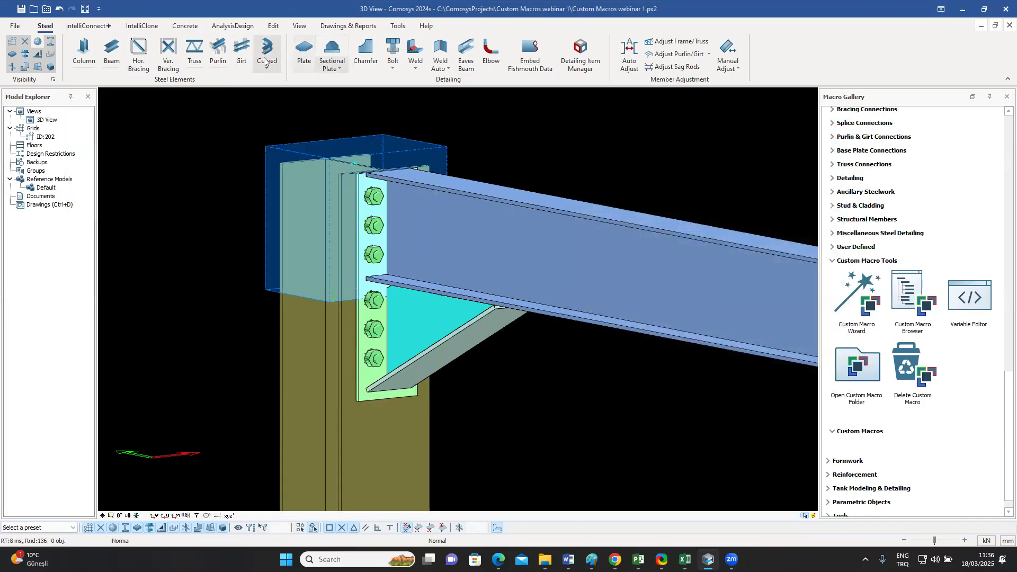
# Step: Check the names in the general definitions of the haunch's triangular plate and of its inclined plate, closing each without changes
pyautogui.doubleClick(431, 328)
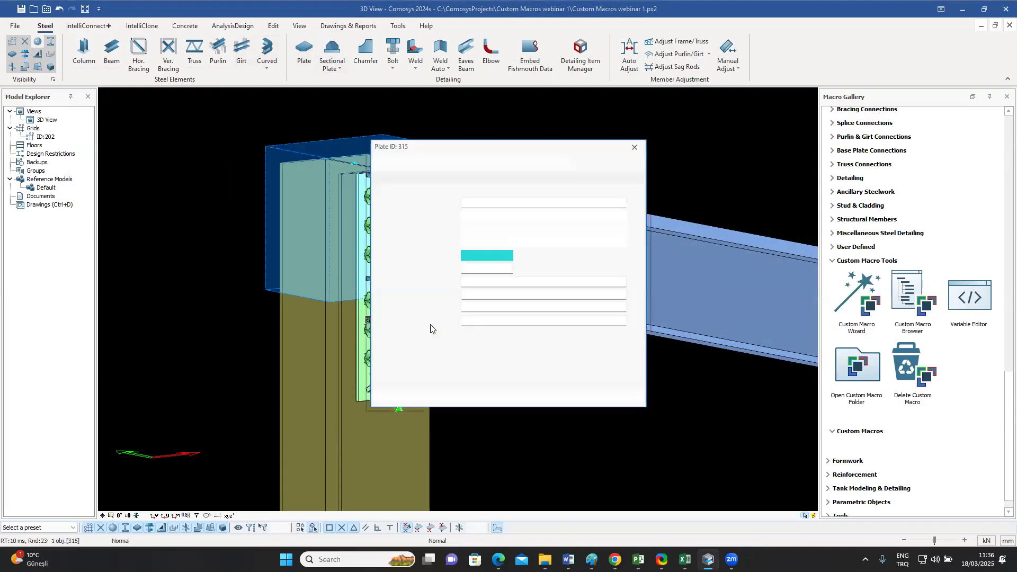
pyautogui.moveTo(535, 147); pyautogui.dragTo(764, 120)
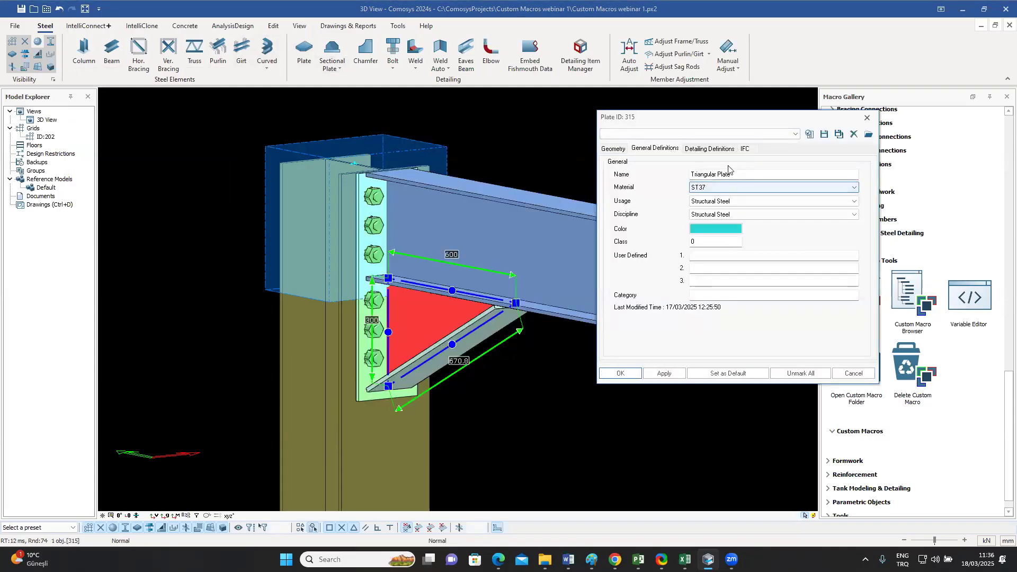
pyautogui.click(867, 117)
pyautogui.doubleClick(503, 327)
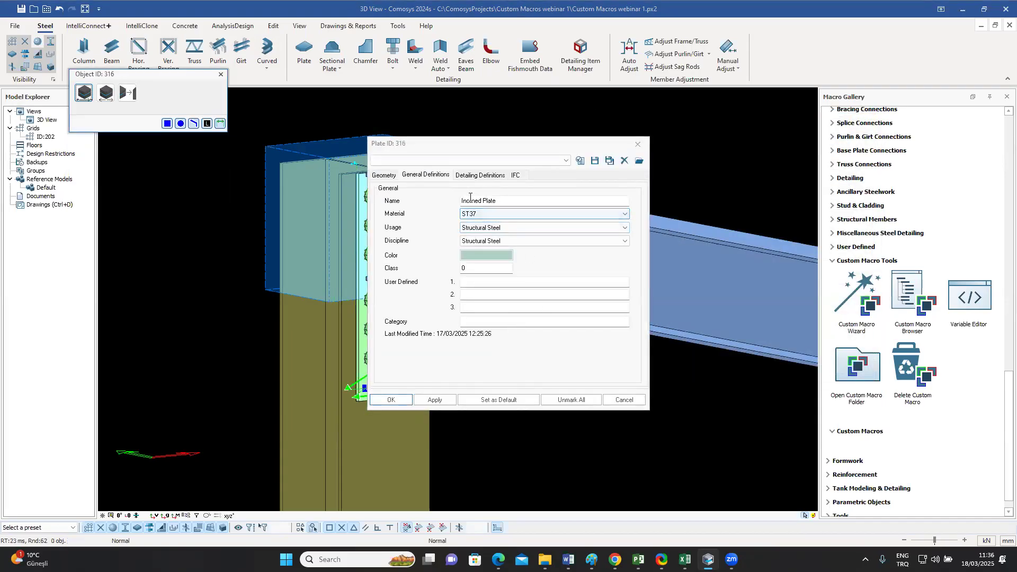
pyautogui.click(637, 145)
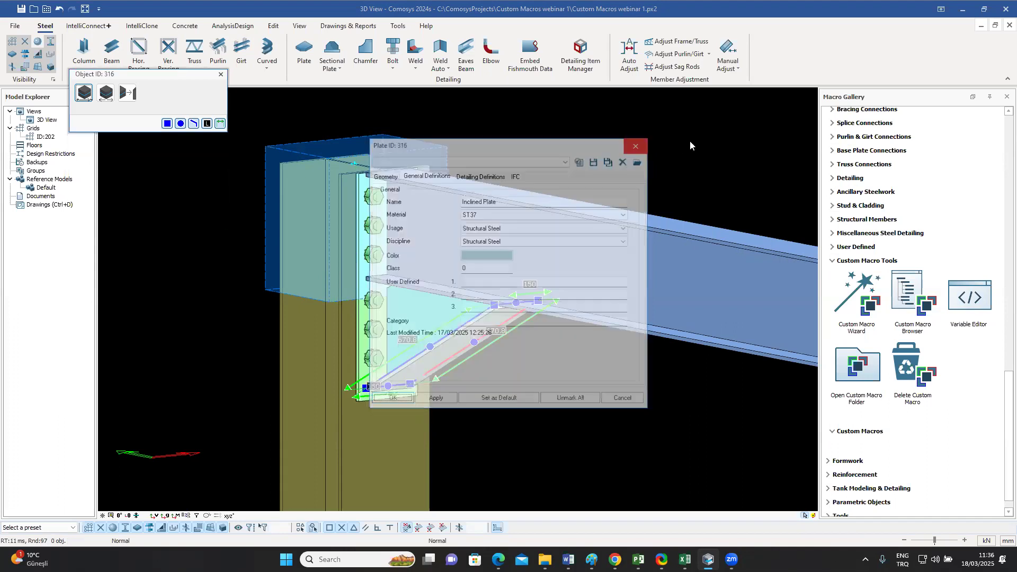
# Step: Check the name in the haunch bolt group's Settings 2 properties and close them without changes
pyautogui.doubleClick(372, 313)
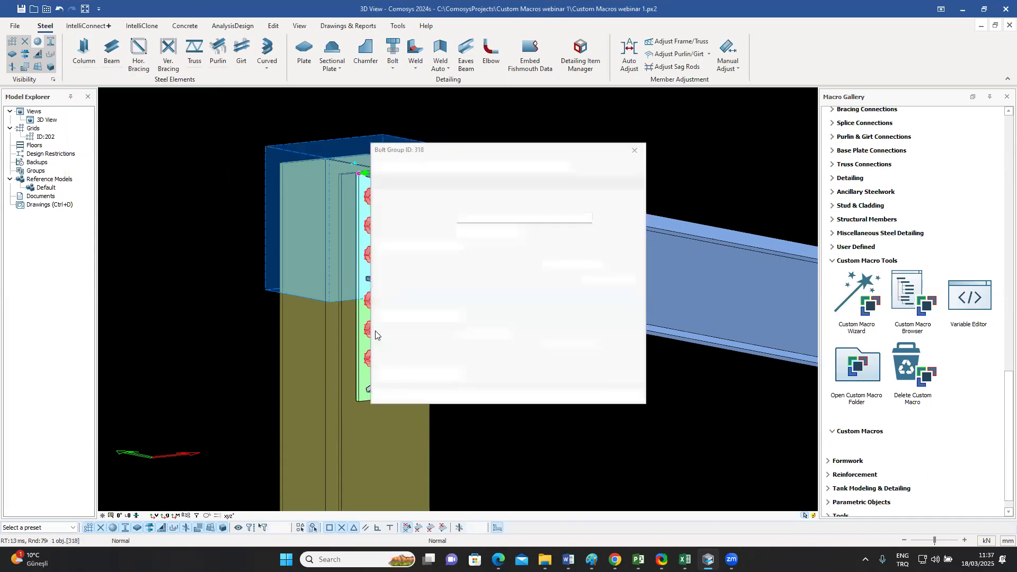
pyautogui.moveTo(512, 153); pyautogui.dragTo(690, 127)
pyautogui.click(594, 152)
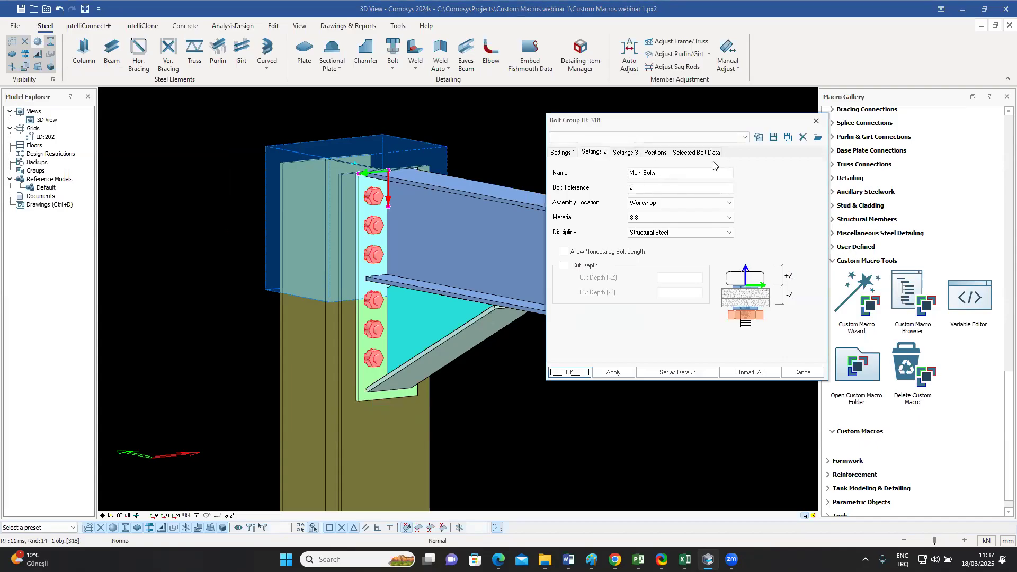
pyautogui.click(816, 121)
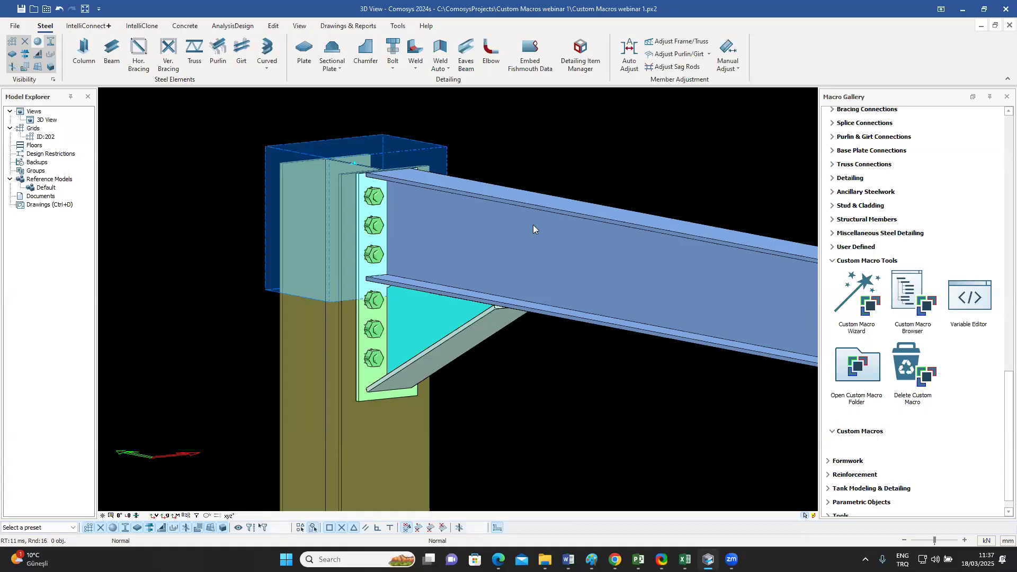
# Step: Start the Custom Macro Wizard and define a Connection-type macro named "Haunch 1"
pyautogui.moveTo(539, 218); pyautogui.dragTo(559, 207, button='middle')
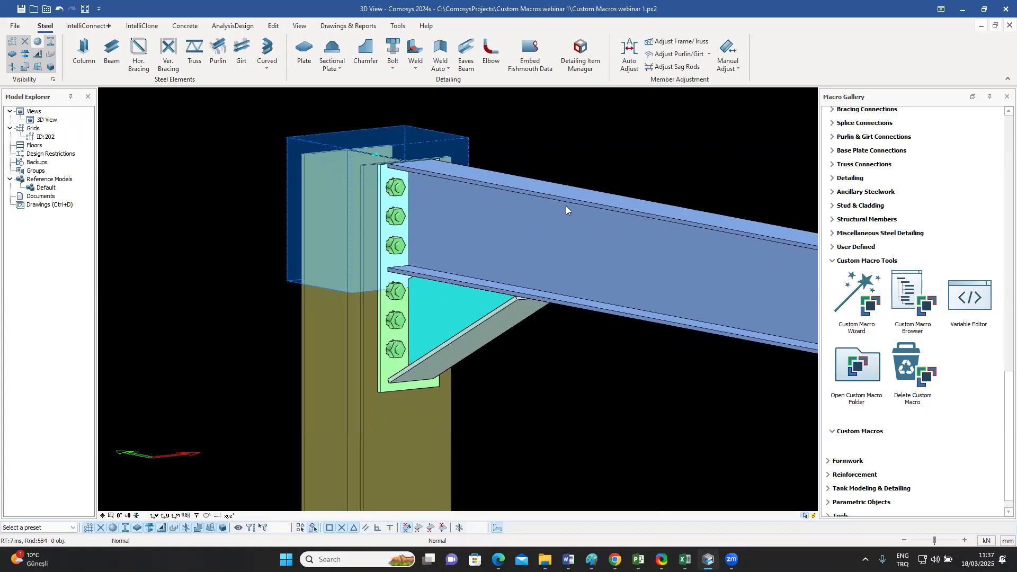
pyautogui.moveTo(635, 235); pyautogui.dragTo(535, 227, button='middle')
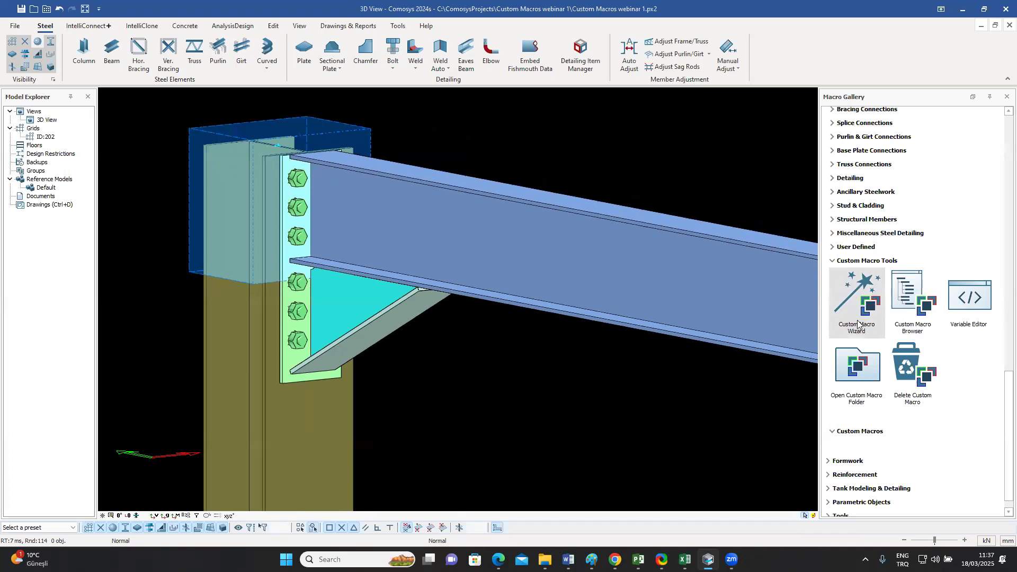
pyautogui.click(858, 290)
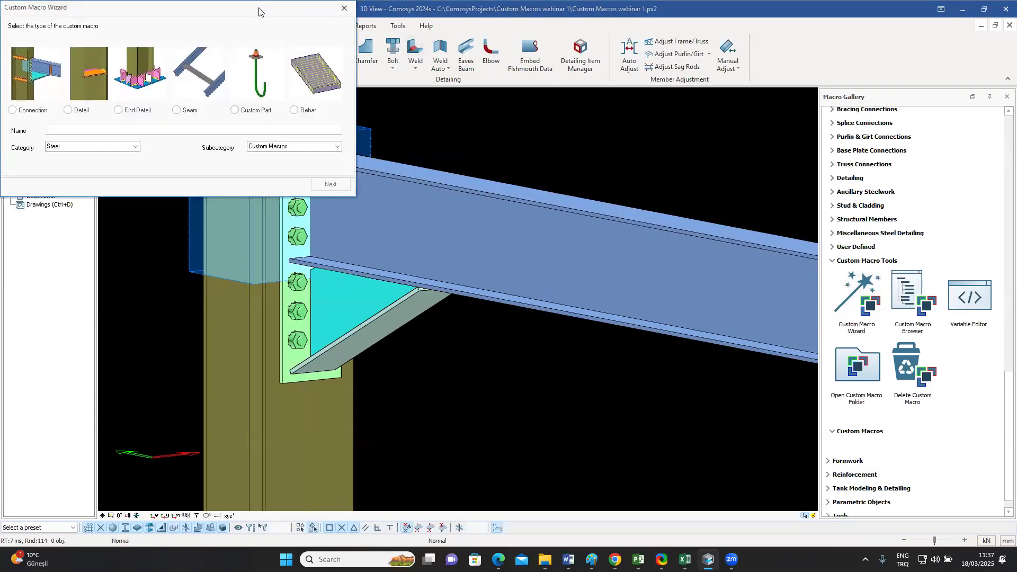
pyautogui.moveTo(258, 11); pyautogui.dragTo(772, 108)
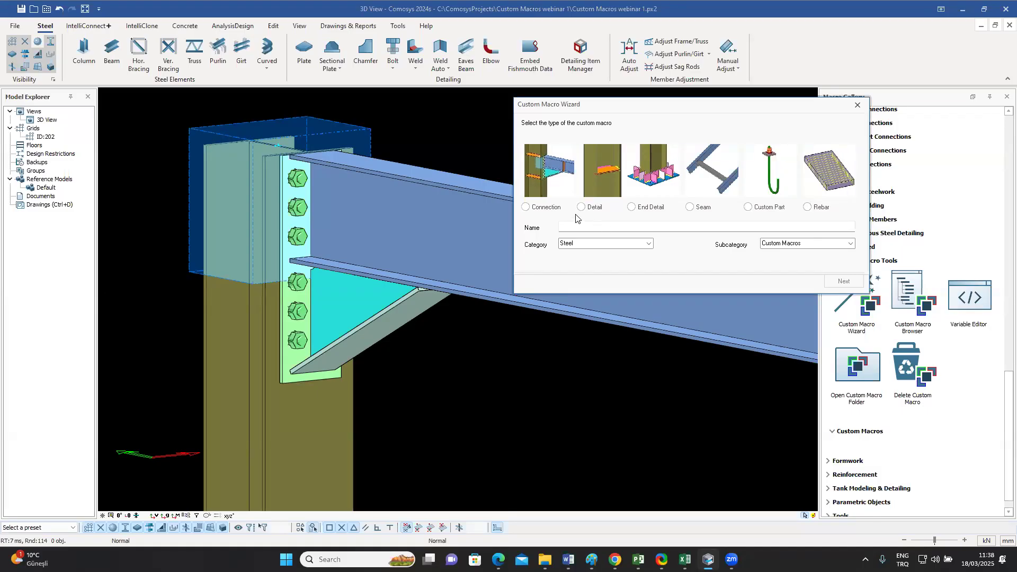
pyautogui.click(535, 209)
pyautogui.click(590, 228)
pyautogui.write('Haunch 1')
# Step: Keep the macro's category as Steel and its subcategory as Custom Macros, and continue to the created-objects page
pyautogui.click(648, 243)
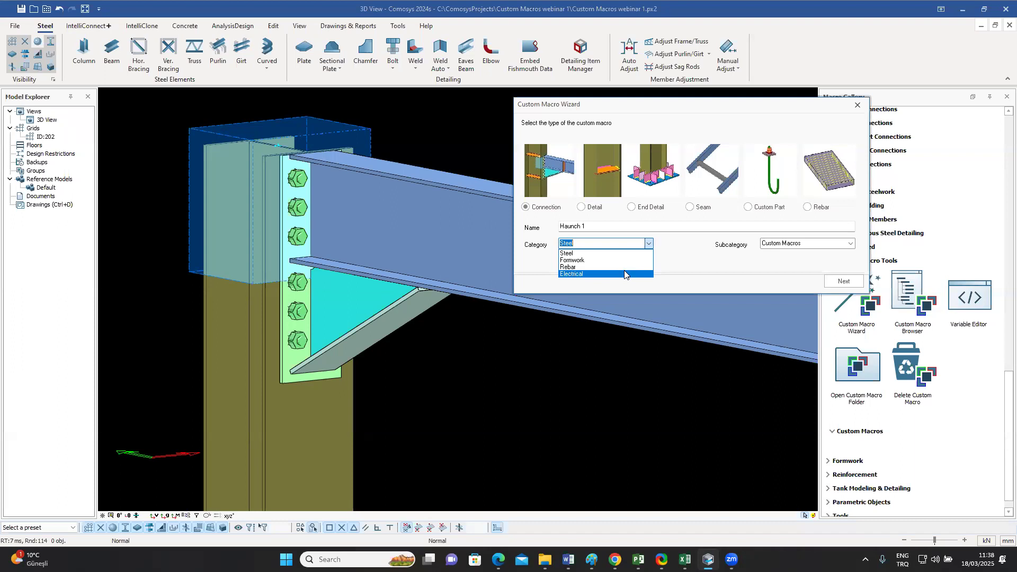
pyautogui.click(633, 253)
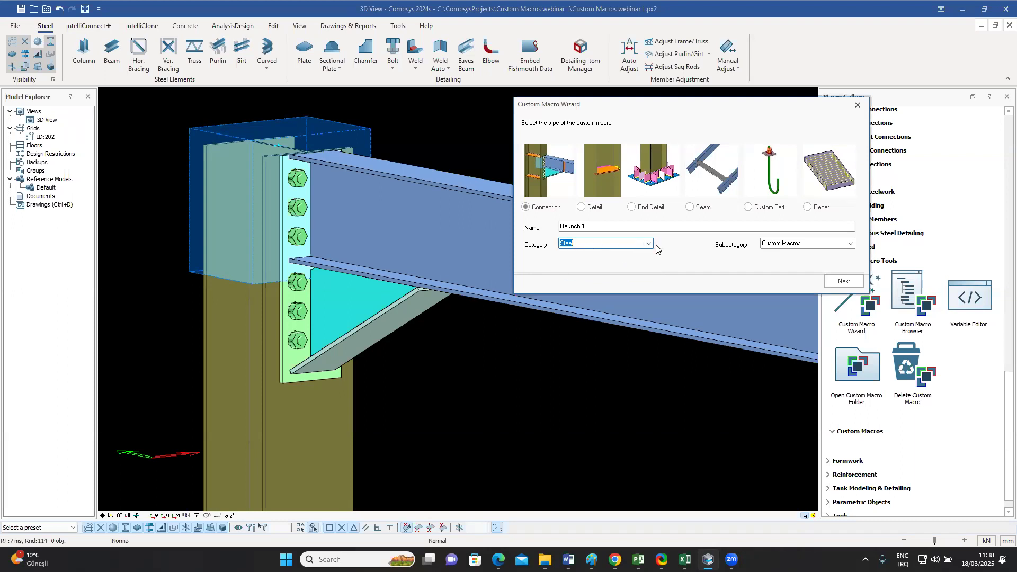
pyautogui.click(851, 249)
pyautogui.click(852, 250)
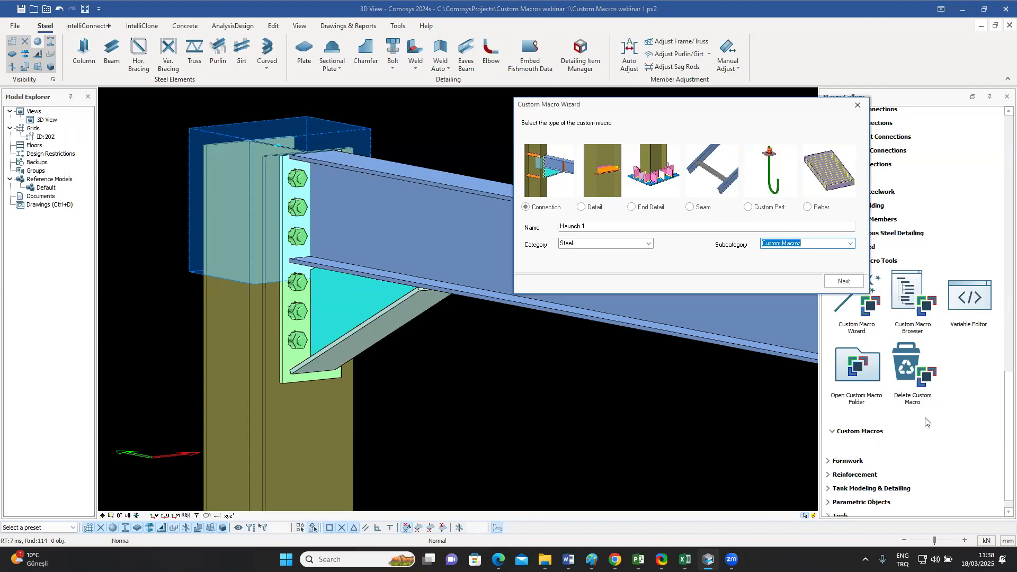
pyautogui.click(843, 283)
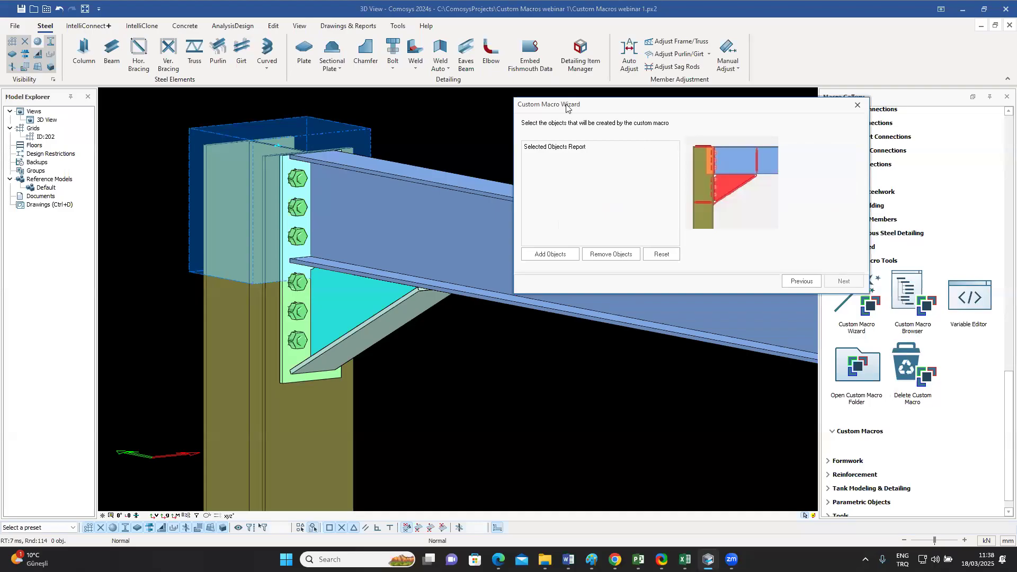
# Step: Add the haunch connection's three plates, cut and bolt group as the objects the macro creates
pyautogui.moveTo(137, 96); pyautogui.dragTo(539, 438)
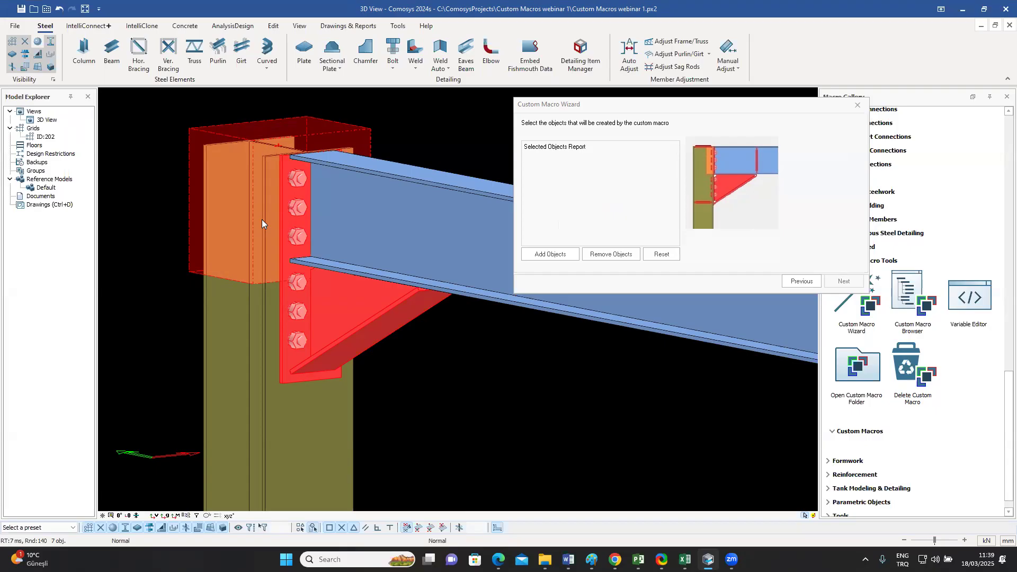
pyautogui.click(551, 255)
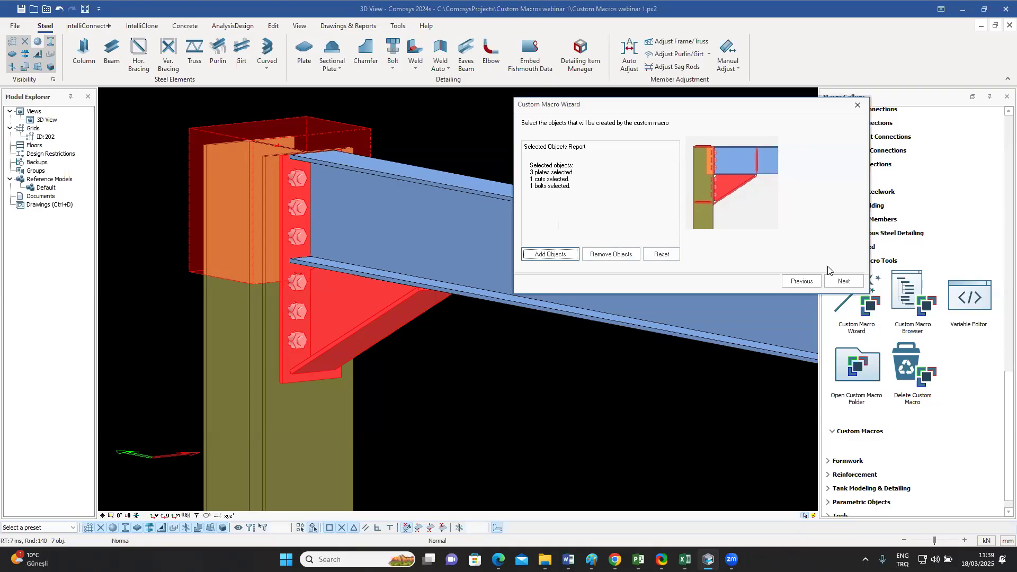
pyautogui.click(842, 282)
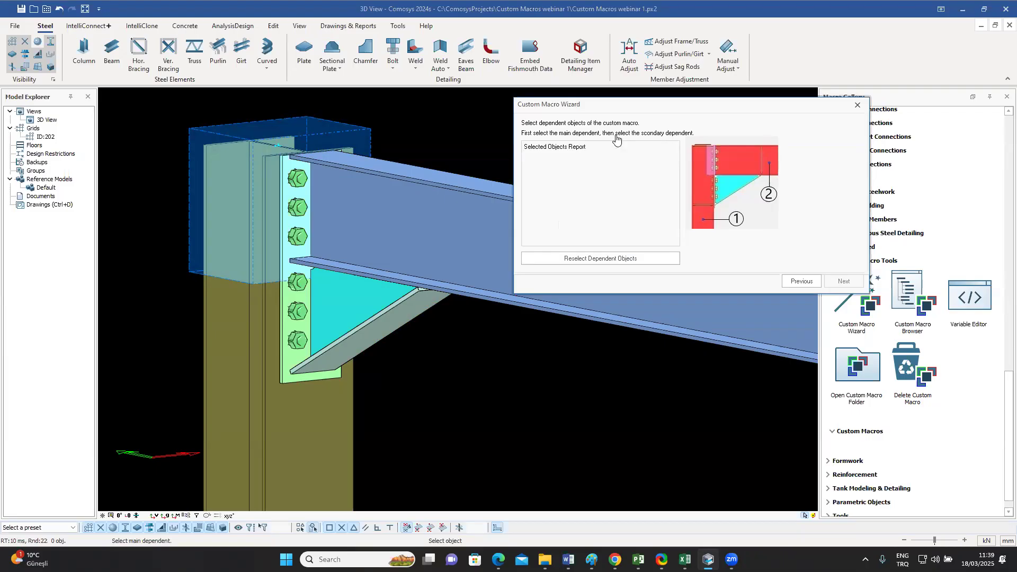
# Step: Assign the column as the macro's main dependent and the beam as its secondary dependent
pyautogui.click(279, 424)
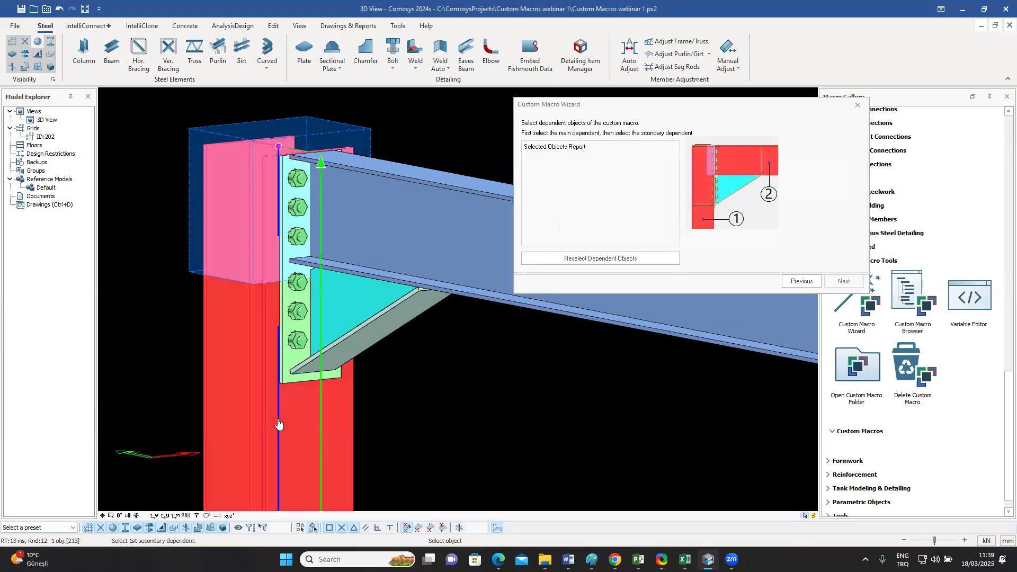
pyautogui.click(454, 229)
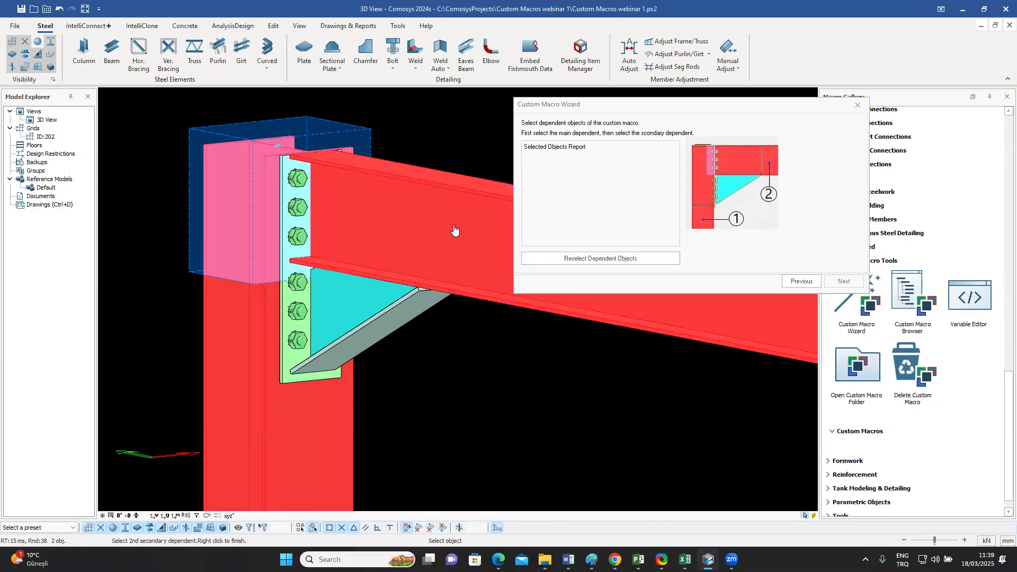
pyautogui.rightClick(454, 228)
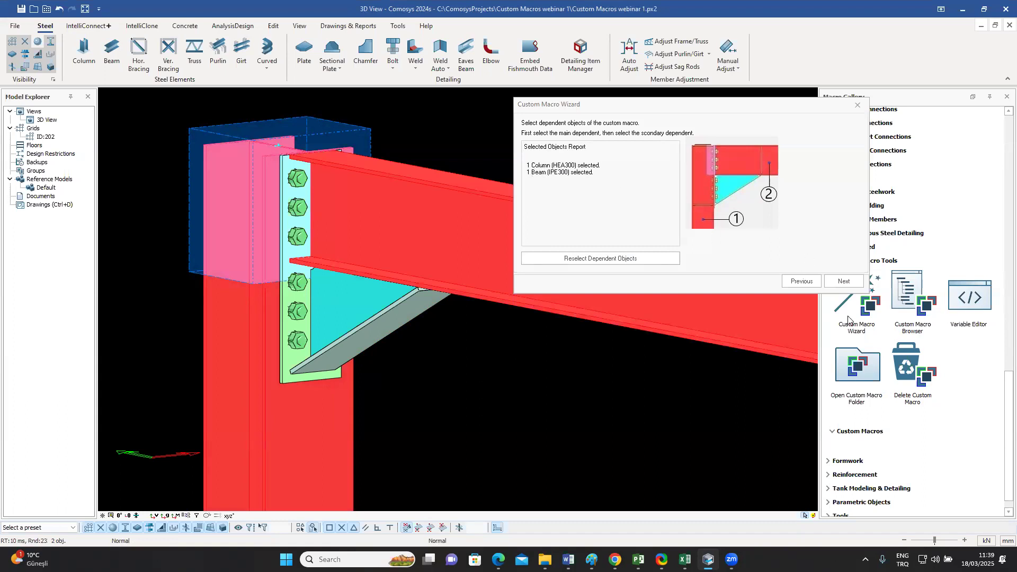
pyautogui.click(844, 283)
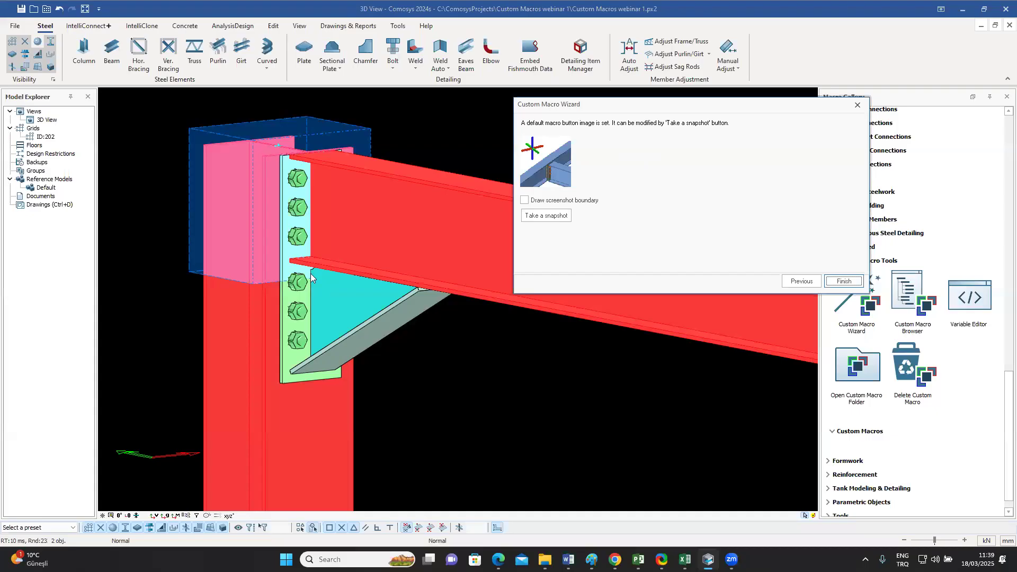
# Step: Frame the haunch joint inside a drawn screenshot boundary and take a snapshot of it as the macro's button image
pyautogui.click(524, 200)
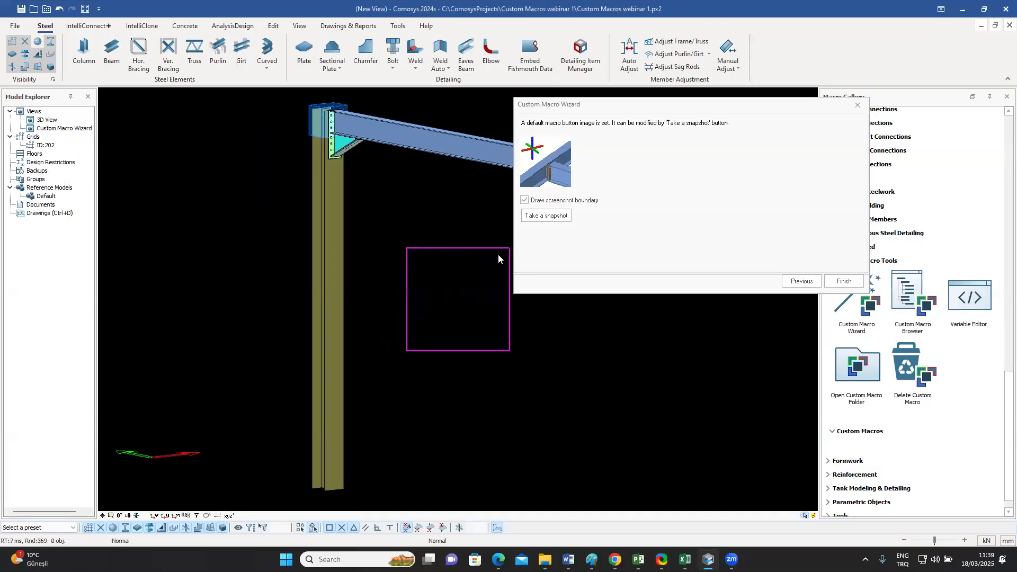
pyautogui.moveTo(384, 191); pyautogui.dragTo(498, 347, button='middle')
pyautogui.moveTo(473, 310); pyautogui.dragTo(470, 321, button='middle')
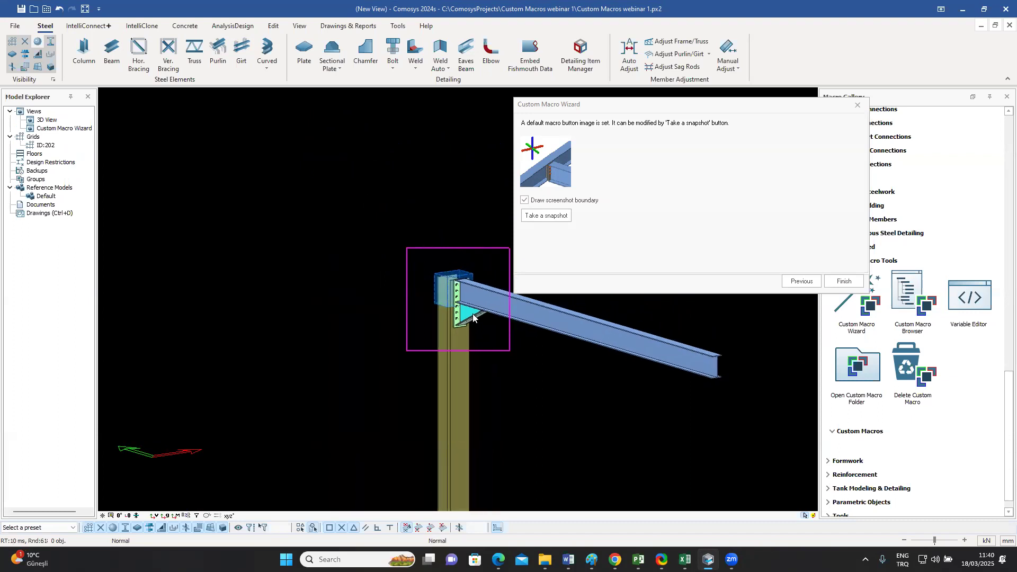
pyautogui.scroll(2, 472, 314)
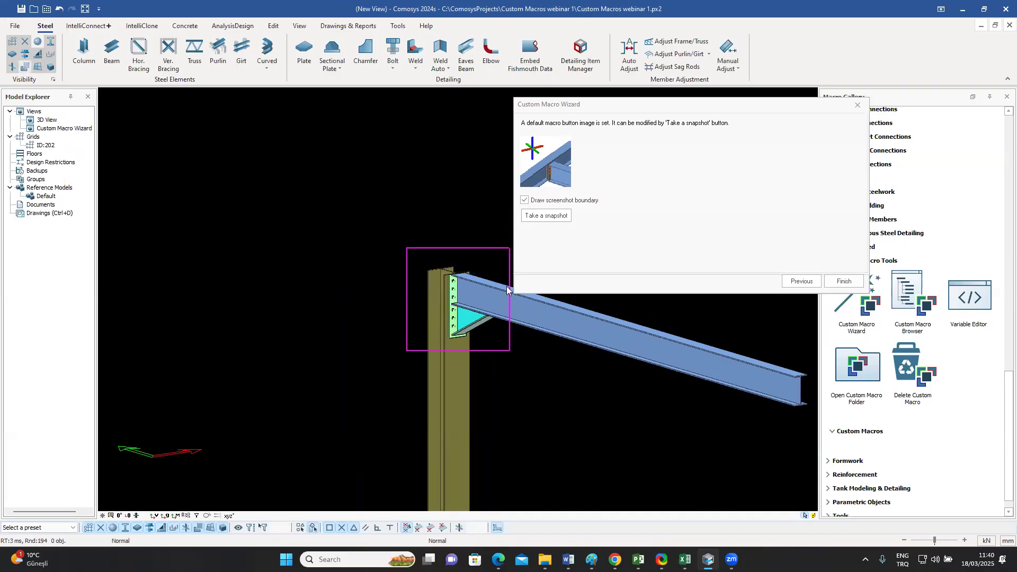
pyautogui.moveTo(485, 316); pyautogui.dragTo(483, 315, button='middle')
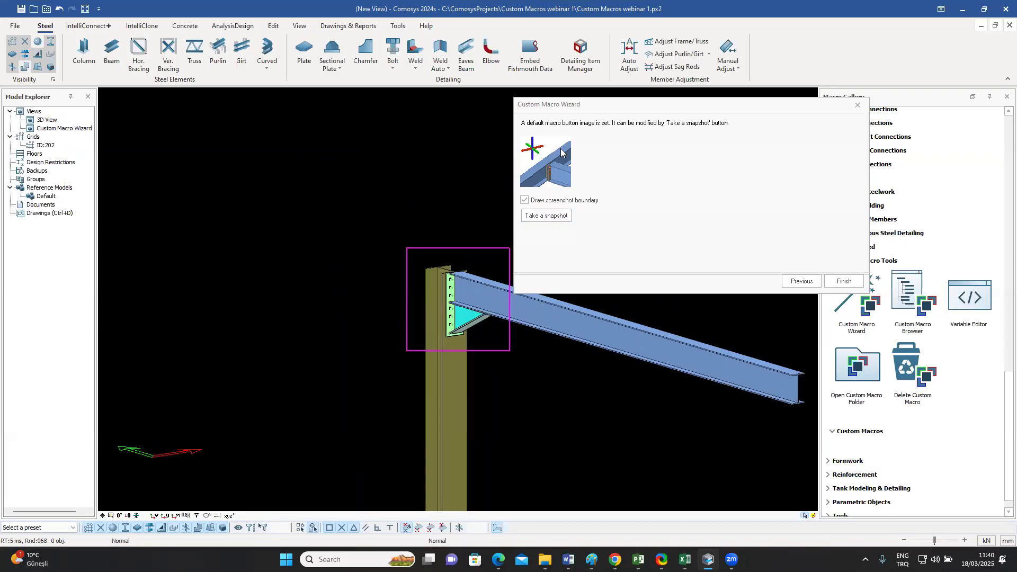
pyautogui.click(550, 217)
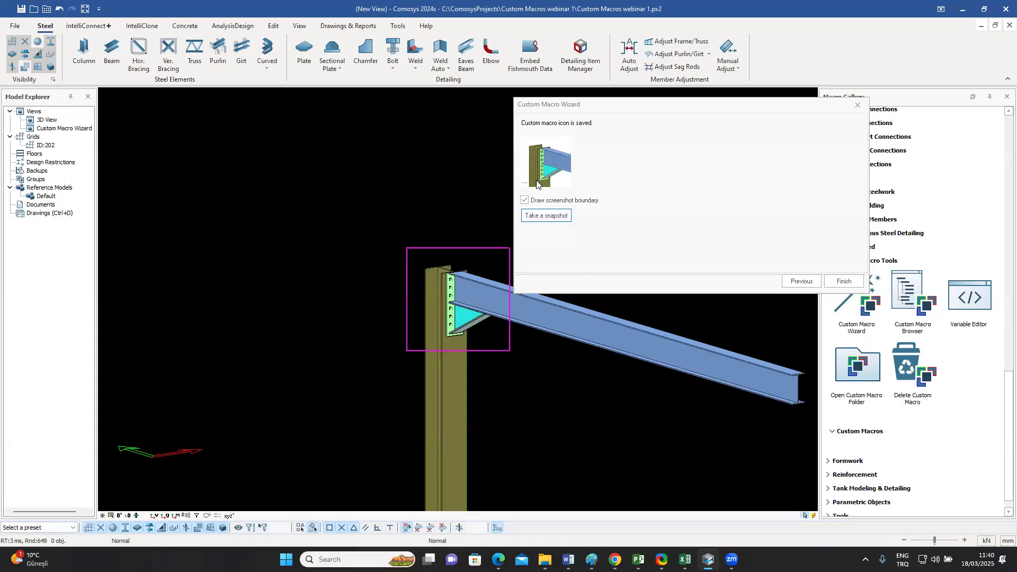
# Step: Finish the macro definition and acknowledge the notice so the Custom Macro Browser opens
pyautogui.click(845, 282)
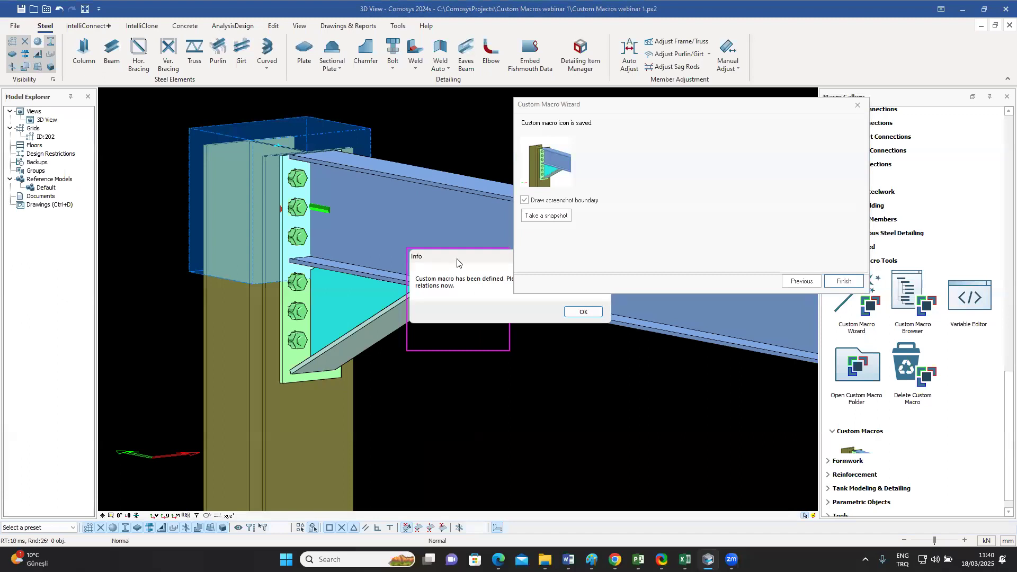
pyautogui.moveTo(457, 260); pyautogui.dragTo(368, 274)
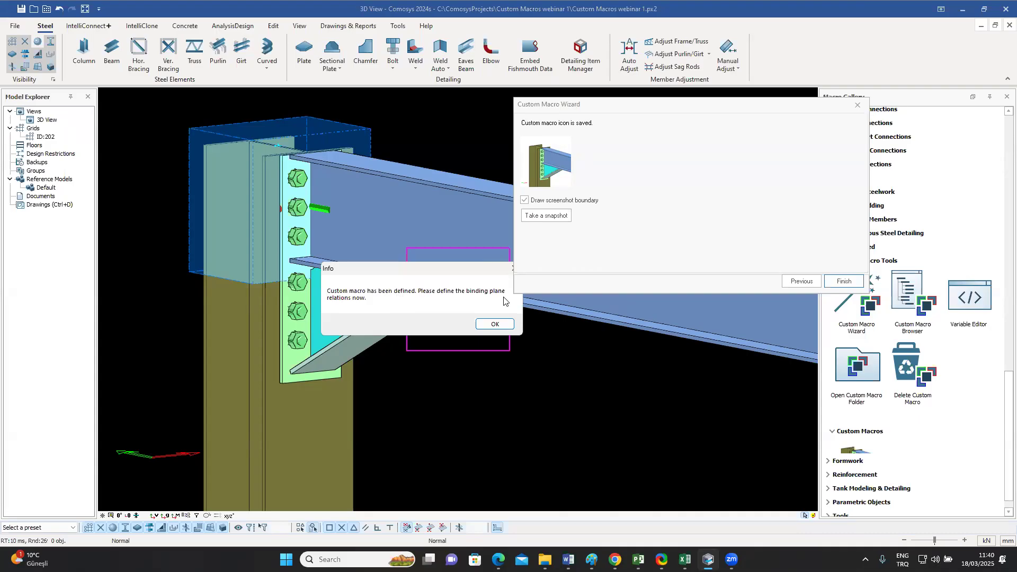
pyautogui.click(495, 324)
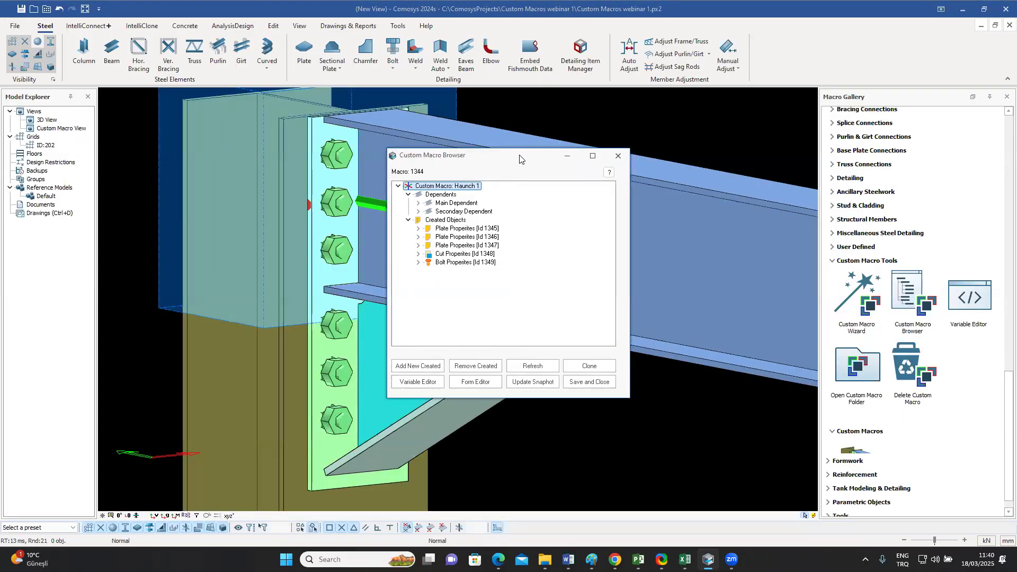
# Step: Identify the main and secondary dependent profiles and the first created plate of Haunch 1 by highlighting each in the model
pyautogui.moveTo(519, 158); pyautogui.dragTo(672, 138)
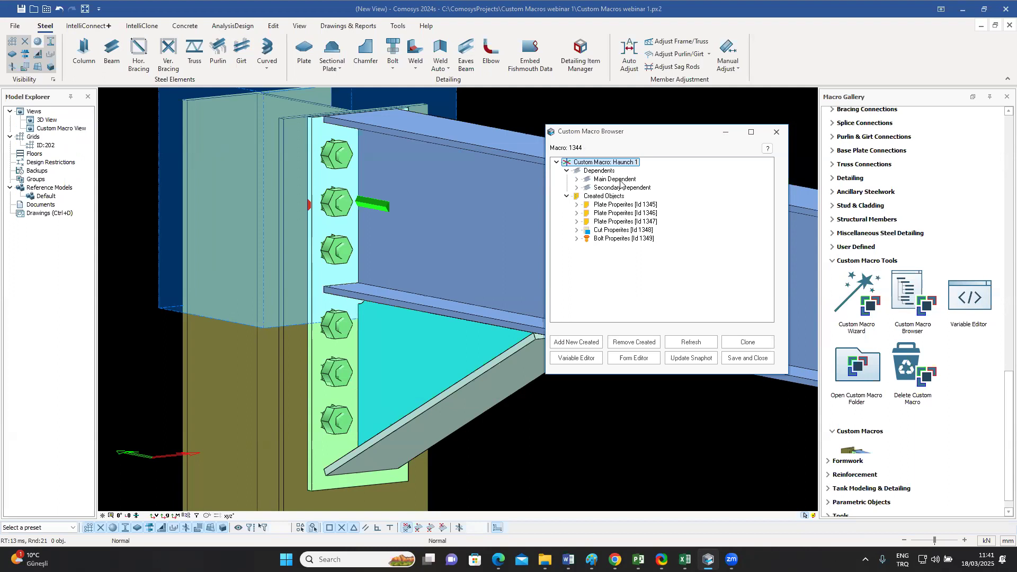
pyautogui.click(576, 180)
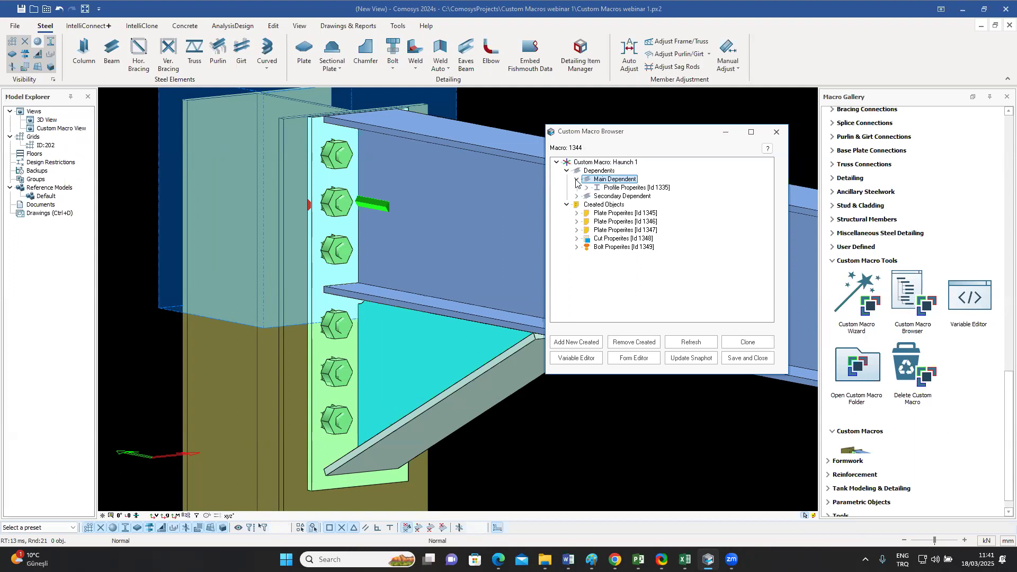
pyautogui.click(630, 189)
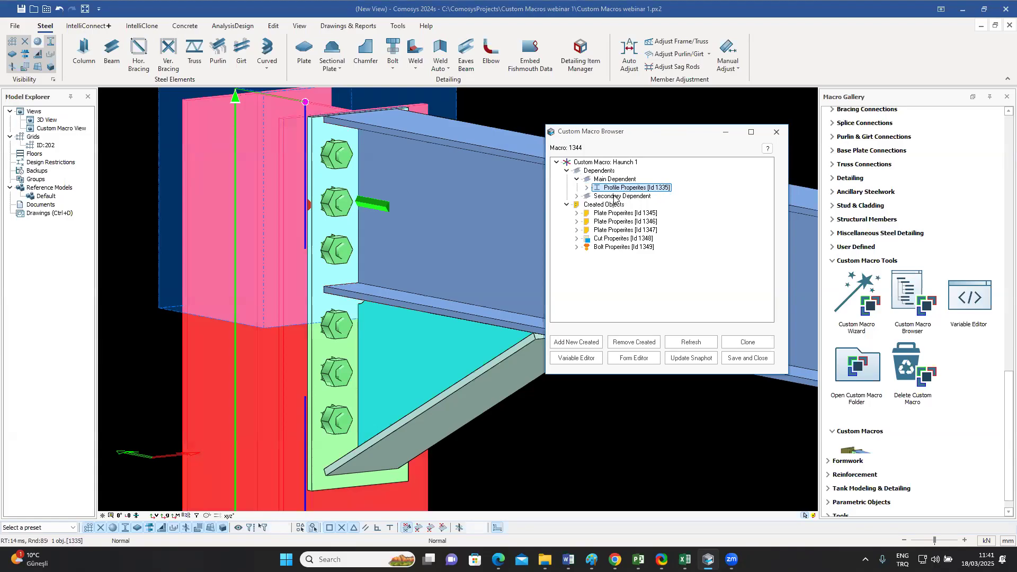
pyautogui.click(577, 196)
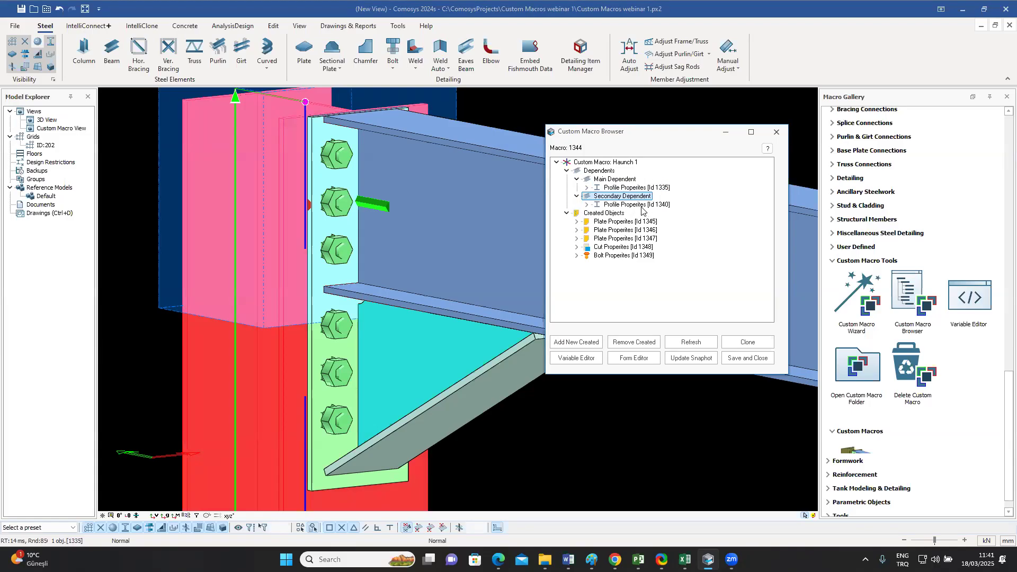
pyautogui.click(596, 205)
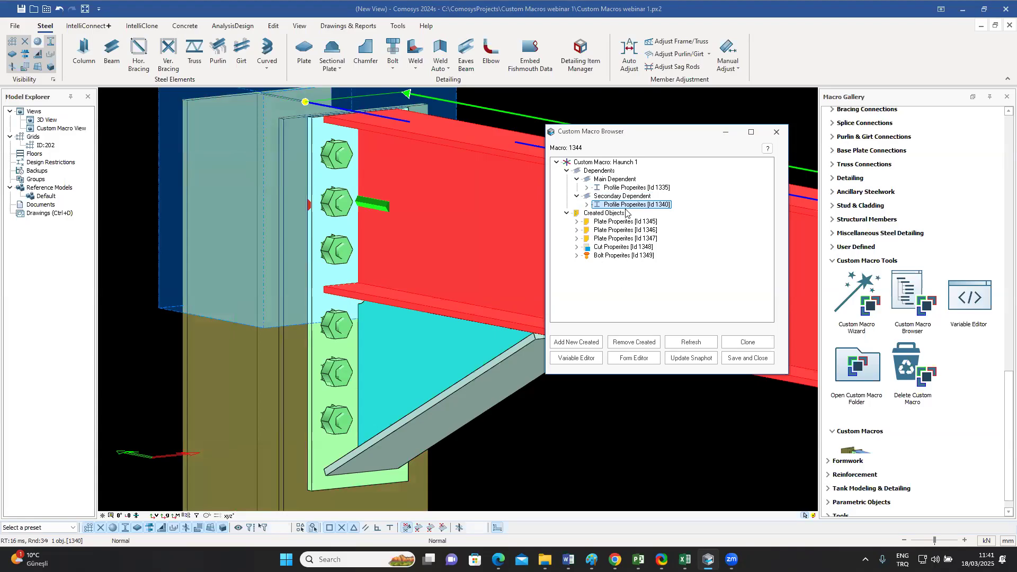
pyautogui.click(621, 225)
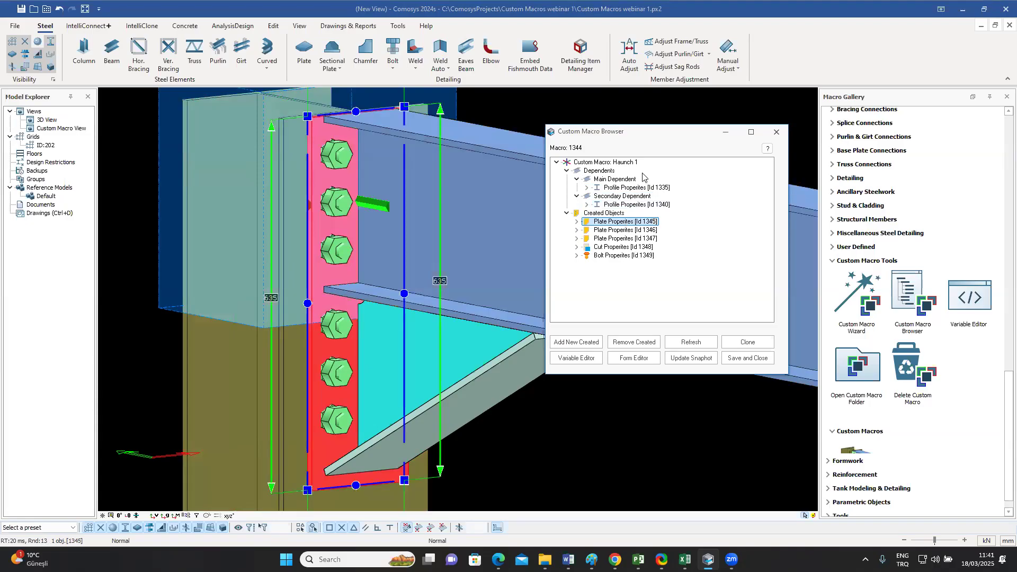
# Step: Expand the main dependent's profile properties and examine its General Properties
pyautogui.click(587, 187)
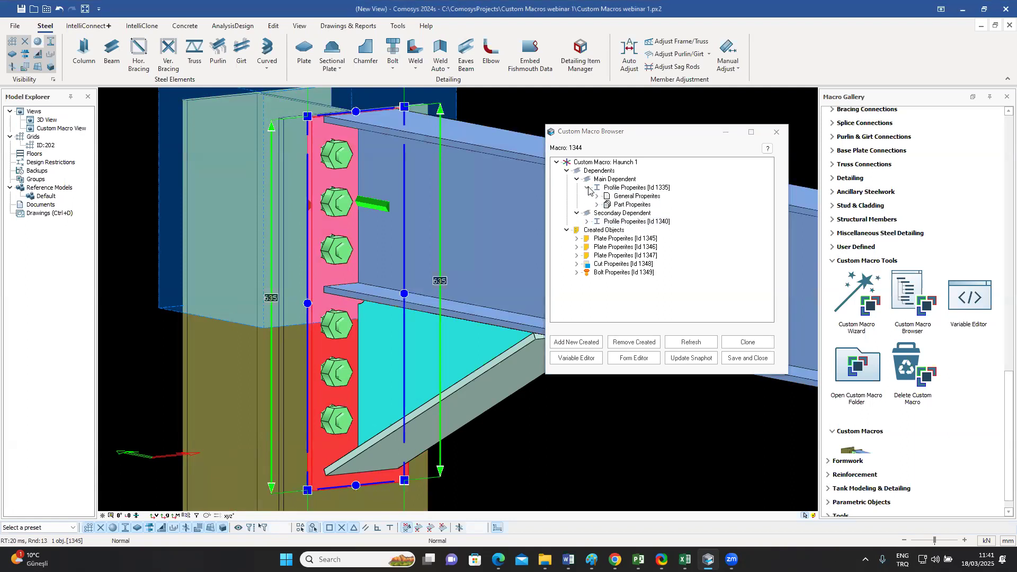
pyautogui.click(634, 197)
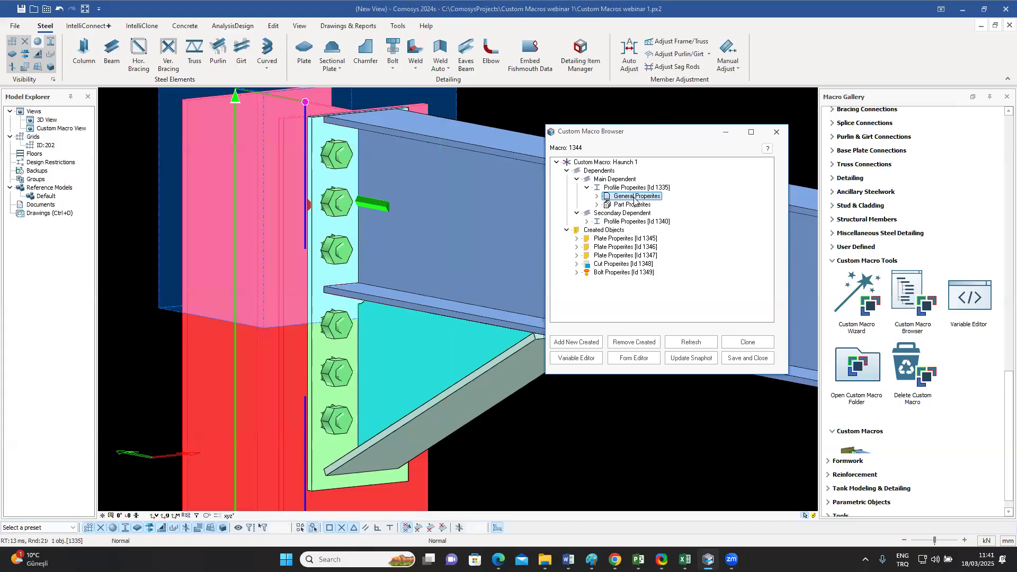
pyautogui.click(597, 196)
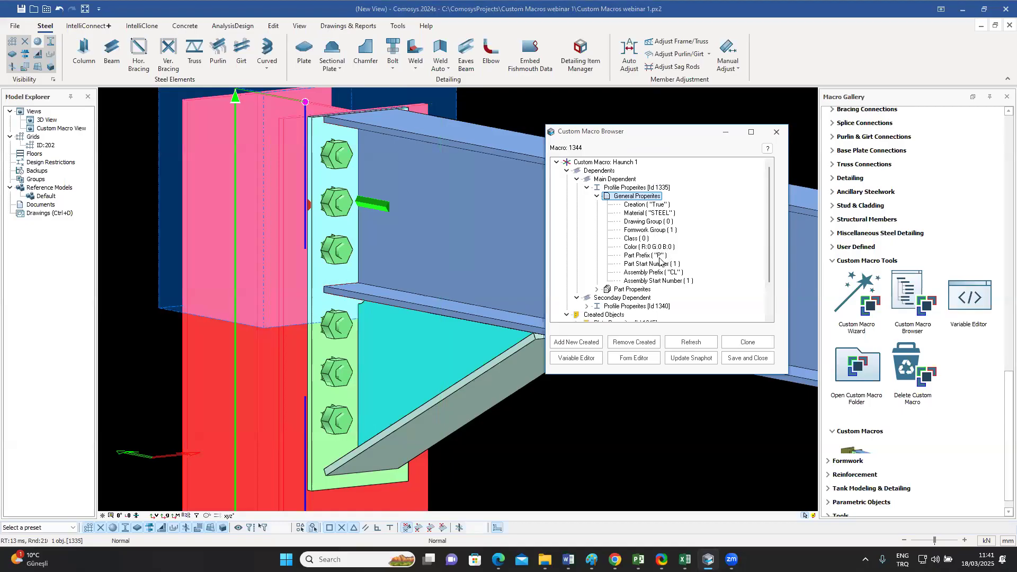
# Step: Review the rest of the main dependent's General Properties and collapse the list
pyautogui.scroll(-1, 664, 250)
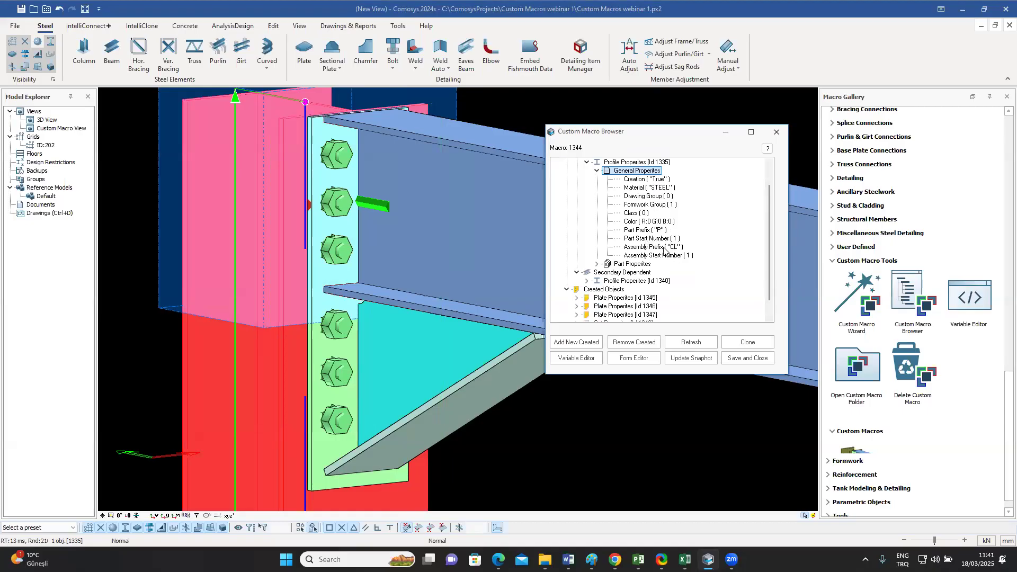
pyautogui.scroll(1, 663, 249)
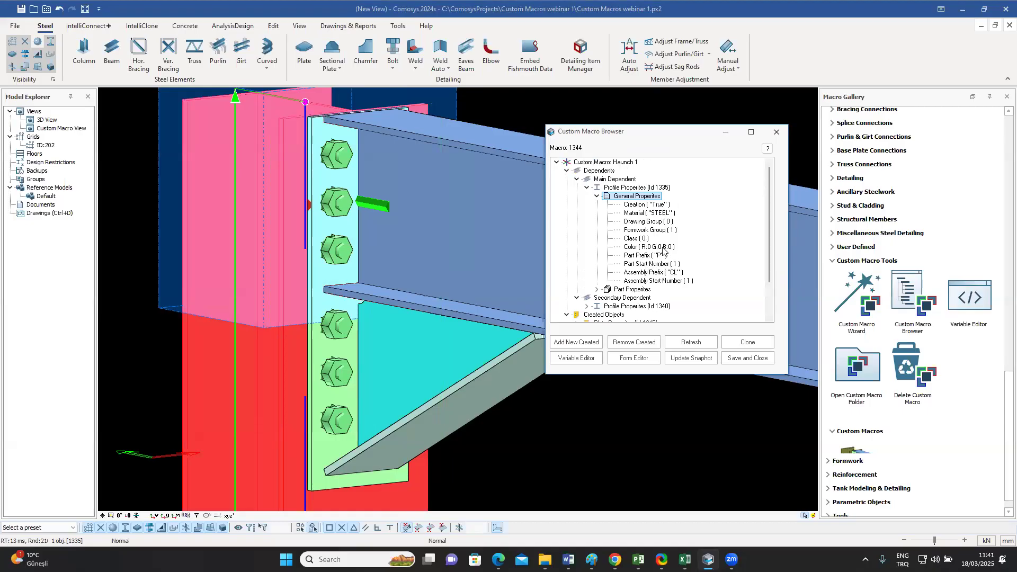
pyautogui.click(596, 197)
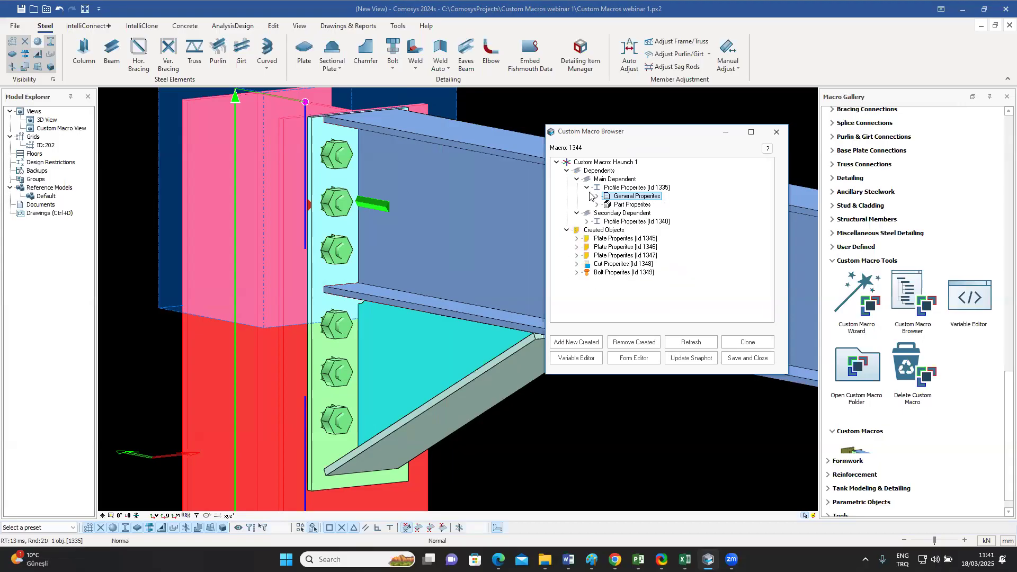
# Step: Identify each object created by Haunch 1 by highlighting the three plates, the cut and the bolts in the model
pyautogui.click(623, 240)
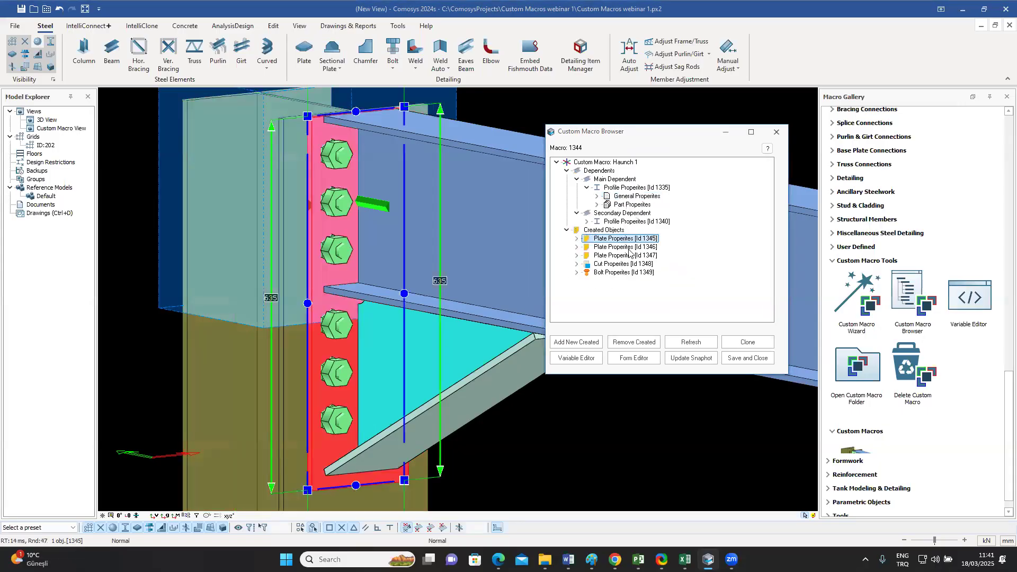
pyautogui.click(620, 247)
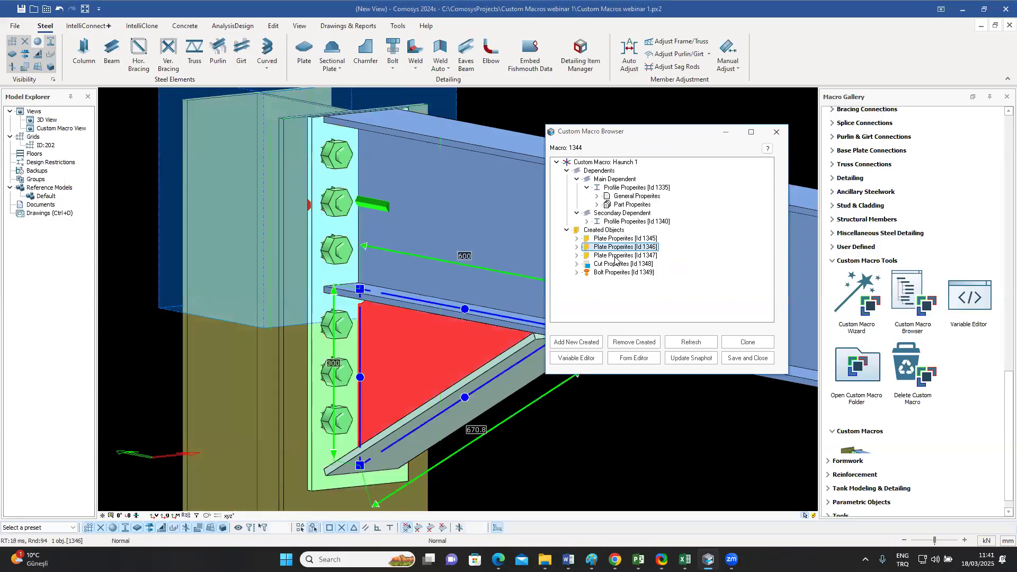
pyautogui.click(617, 256)
pyautogui.click(615, 264)
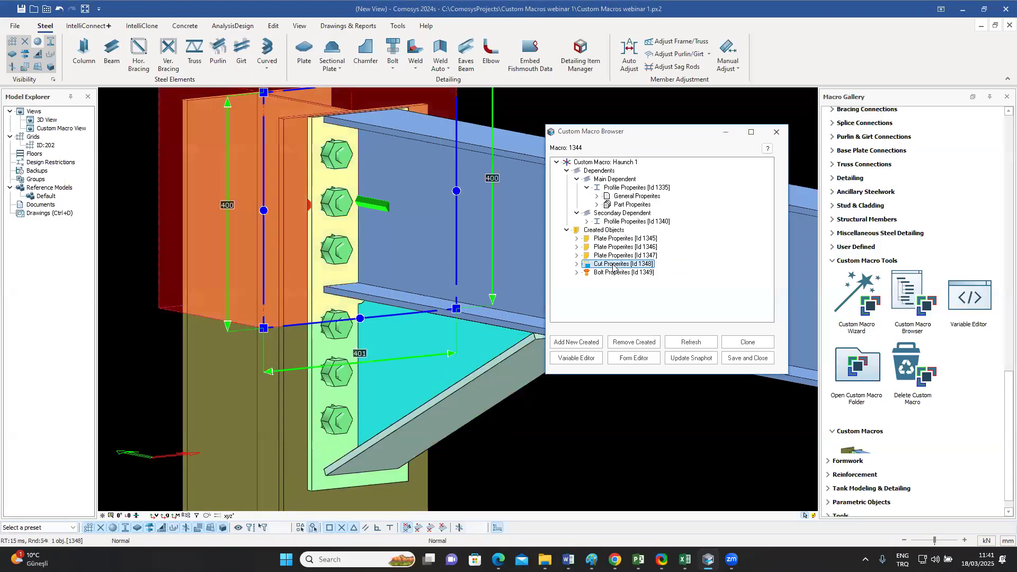
pyautogui.click(612, 273)
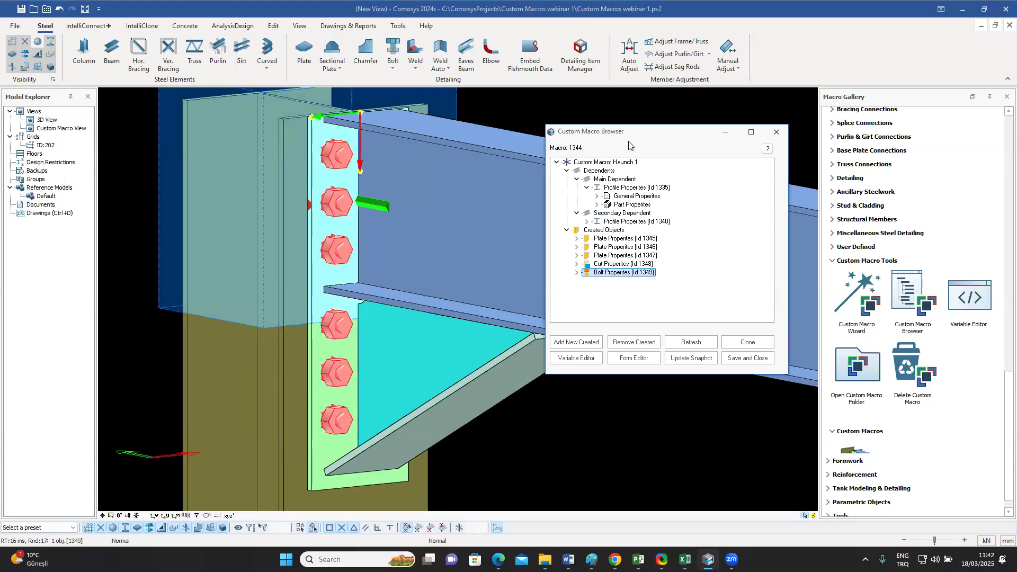
# Step: Expand the first created plate's properties and examine its General Properties, including the material
pyautogui.click(577, 238)
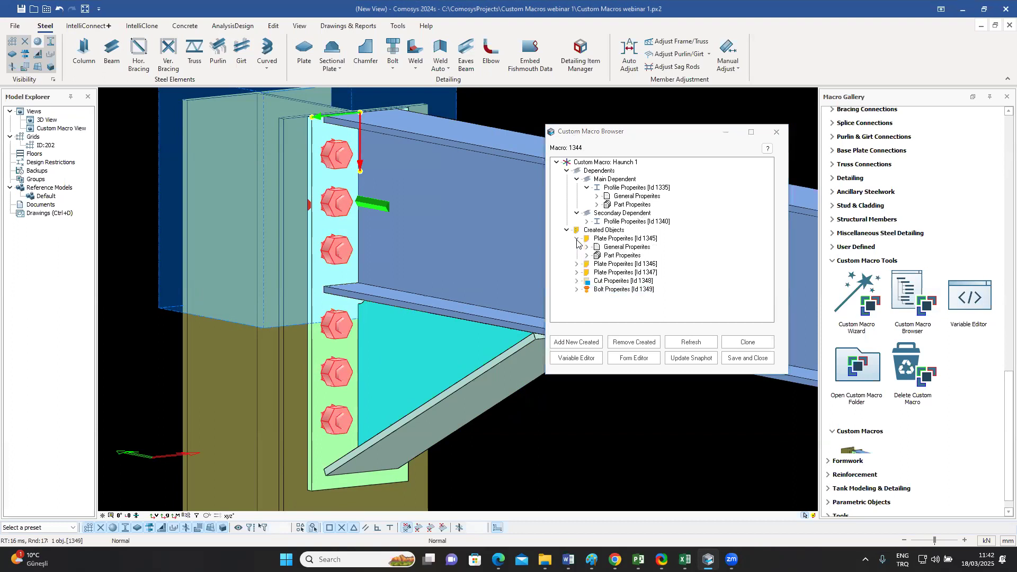
pyautogui.click(624, 249)
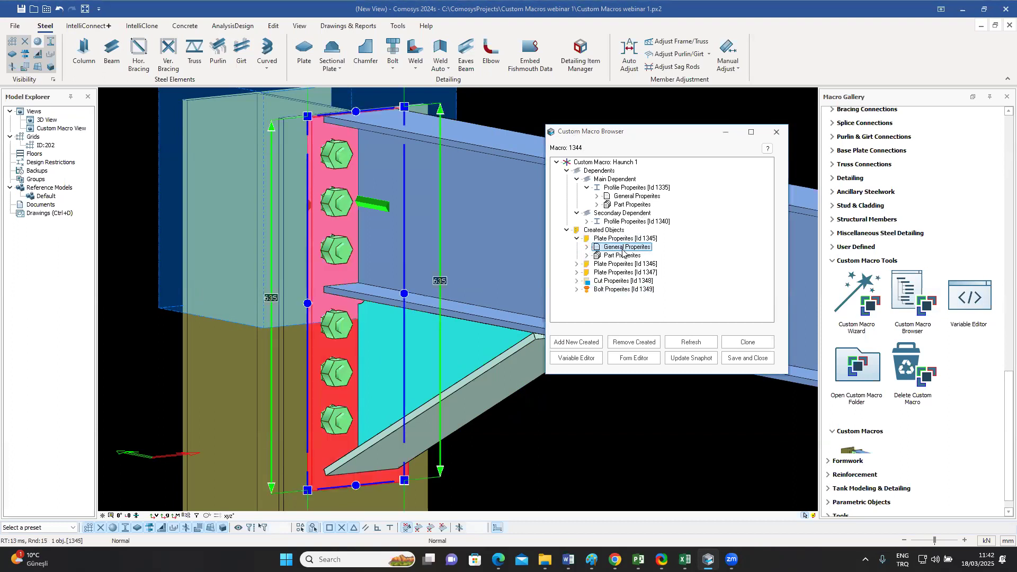
pyautogui.click(587, 247)
pyautogui.click(612, 247)
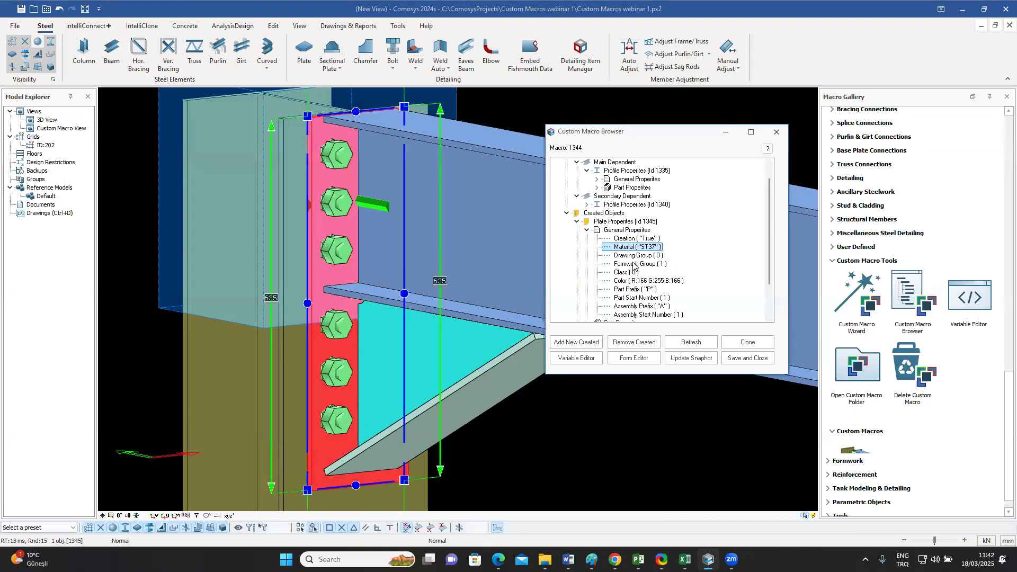
pyautogui.scroll(-1, 634, 280)
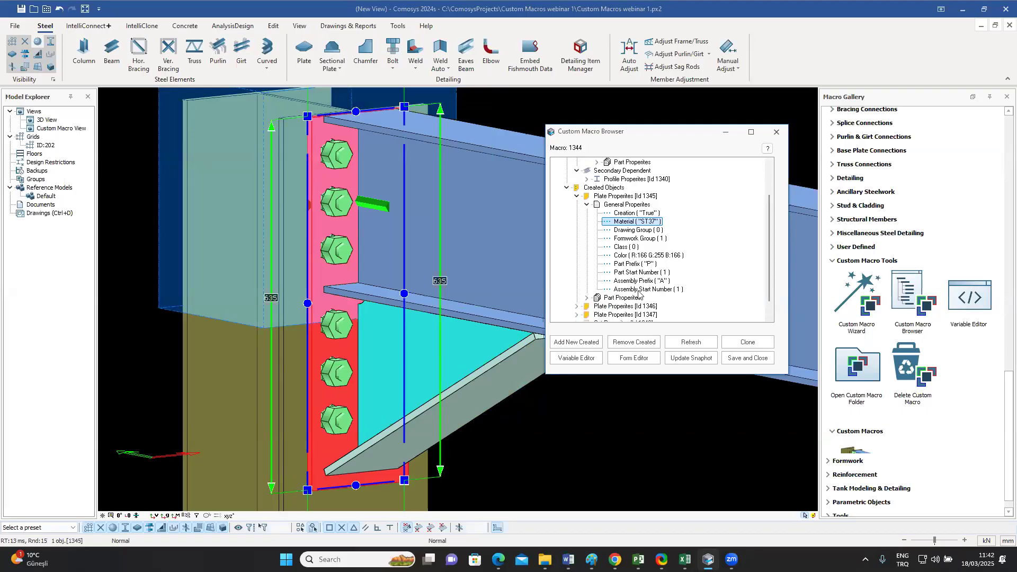
# Step: Examine the end plate's Part Properties, including its name and the parameters of Chamfer 1, and collapse the chamfer list
pyautogui.scroll(-1, 656, 289)
pyautogui.click(586, 281)
pyautogui.scroll(-2, 657, 296)
pyautogui.click(666, 251)
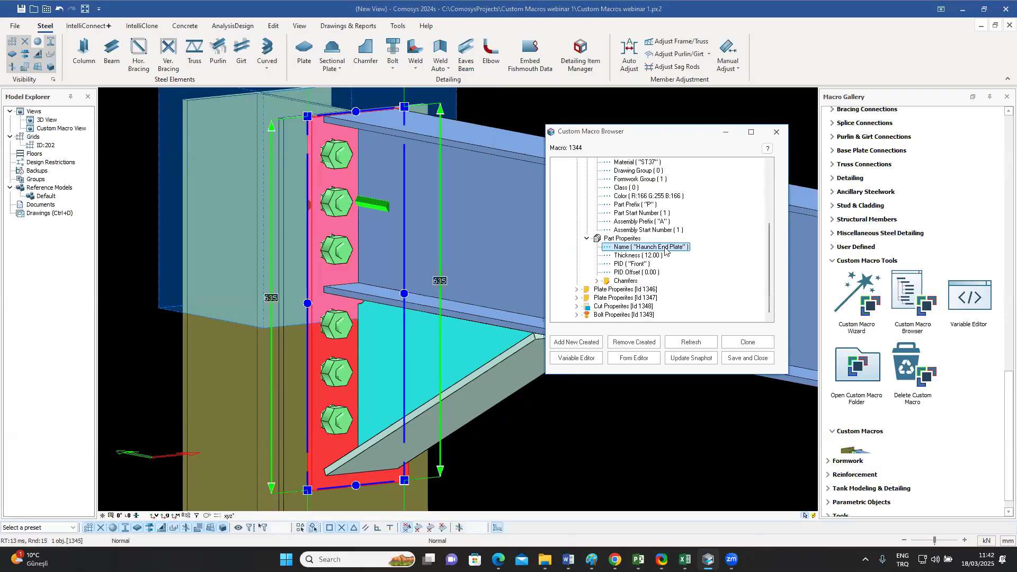
pyautogui.click(597, 281)
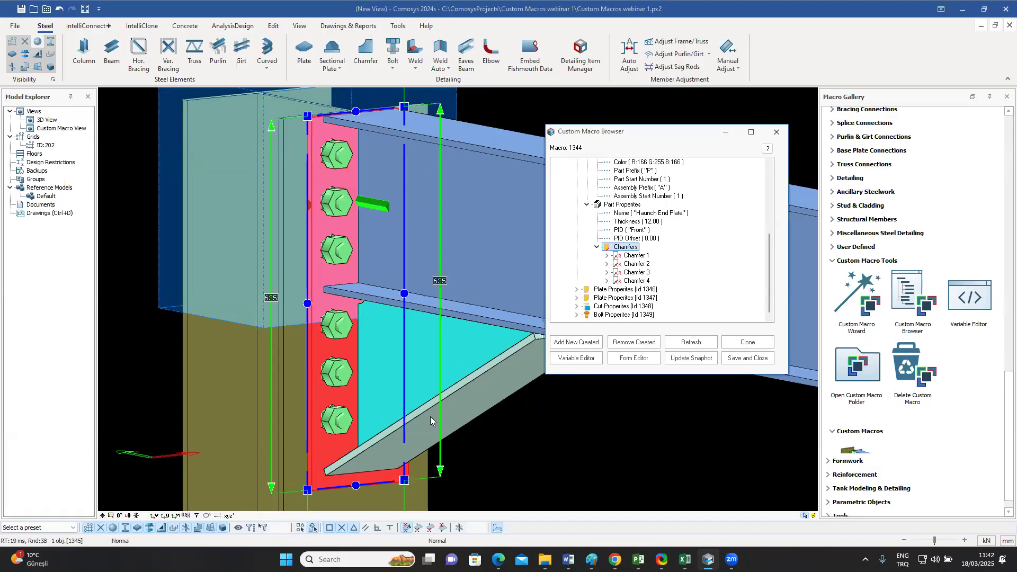
pyautogui.click(607, 256)
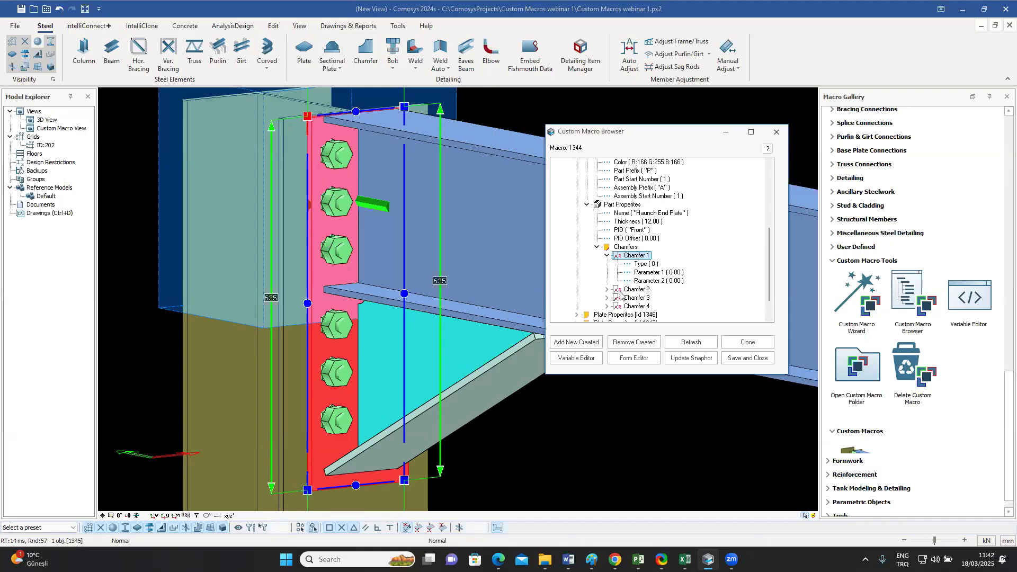
pyautogui.click(607, 255)
pyautogui.click(597, 246)
# Step: Collapse the end plate's properties, then save the Haunch 1 macro and close the Custom Macro Browser
pyautogui.scroll(3, 676, 245)
pyautogui.scroll(1, 676, 245)
pyautogui.click(587, 247)
pyautogui.click(577, 239)
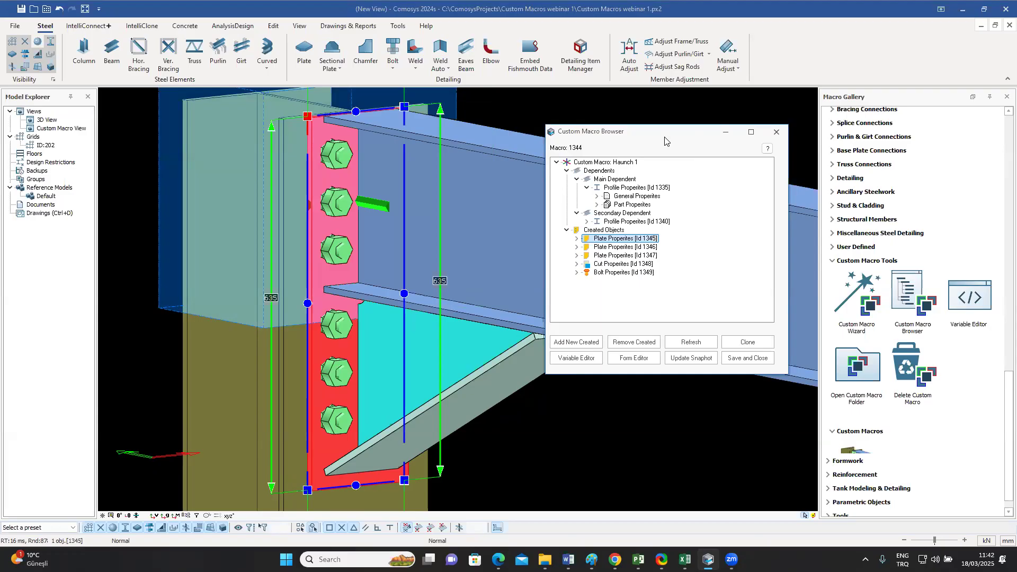
pyautogui.click(744, 358)
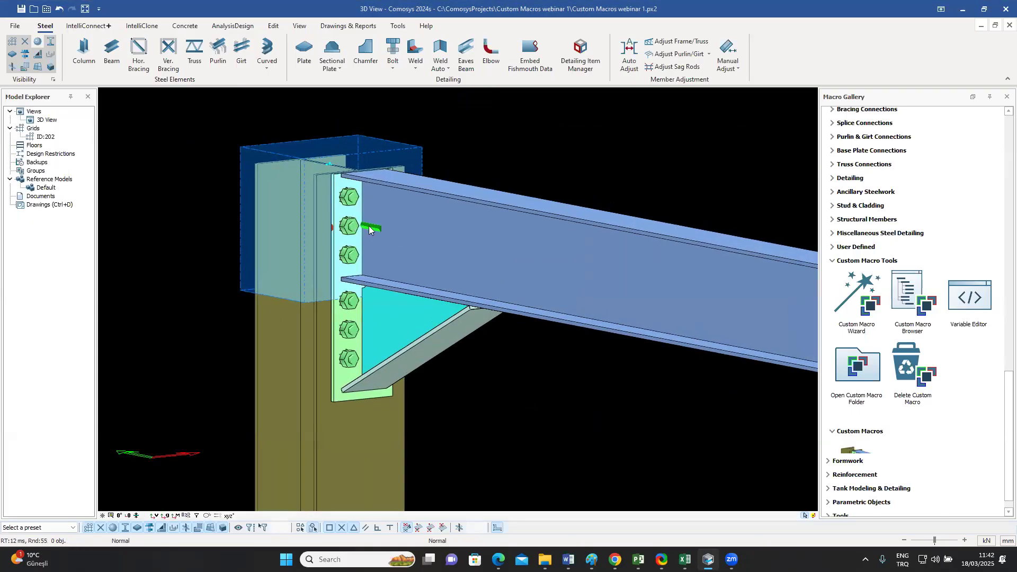
# Step: Open the Haunch 1 macro's settings from the modelled joint and review its plate and bolt parameters
pyautogui.click(400, 323)
pyautogui.doubleClick(400, 322)
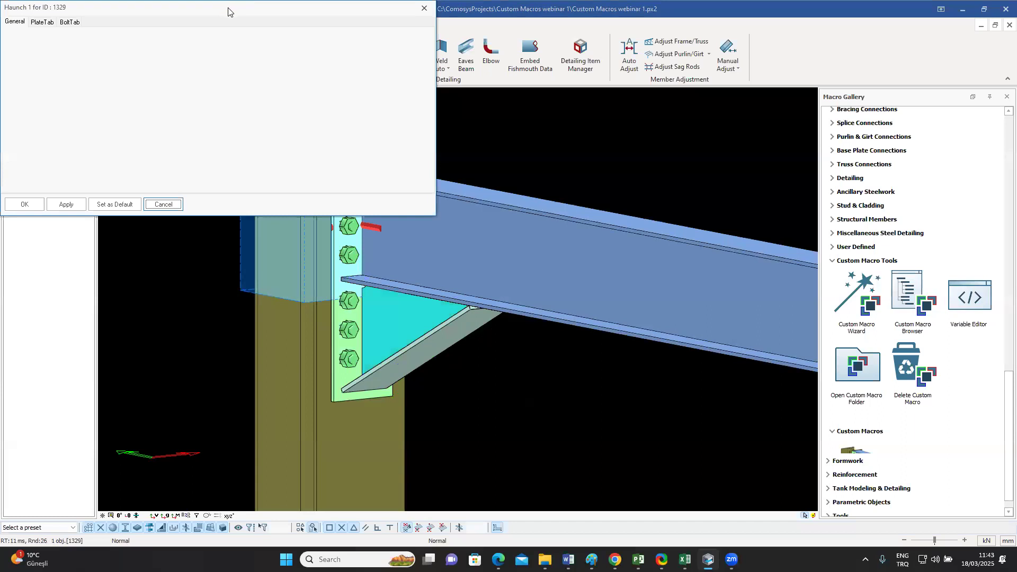
pyautogui.moveTo(228, 12); pyautogui.dragTo(773, 109)
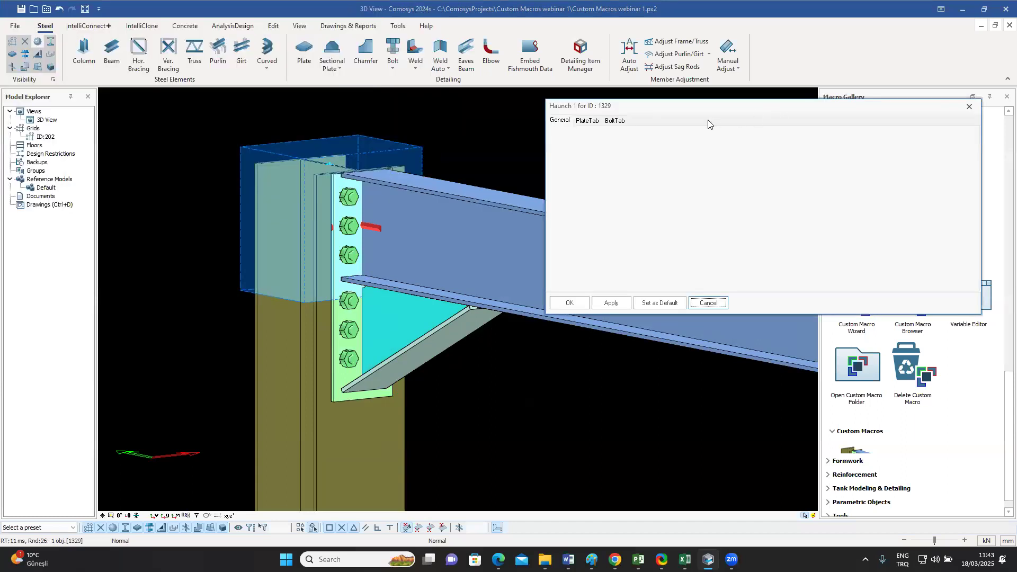
pyautogui.click(589, 123)
pyautogui.click(618, 122)
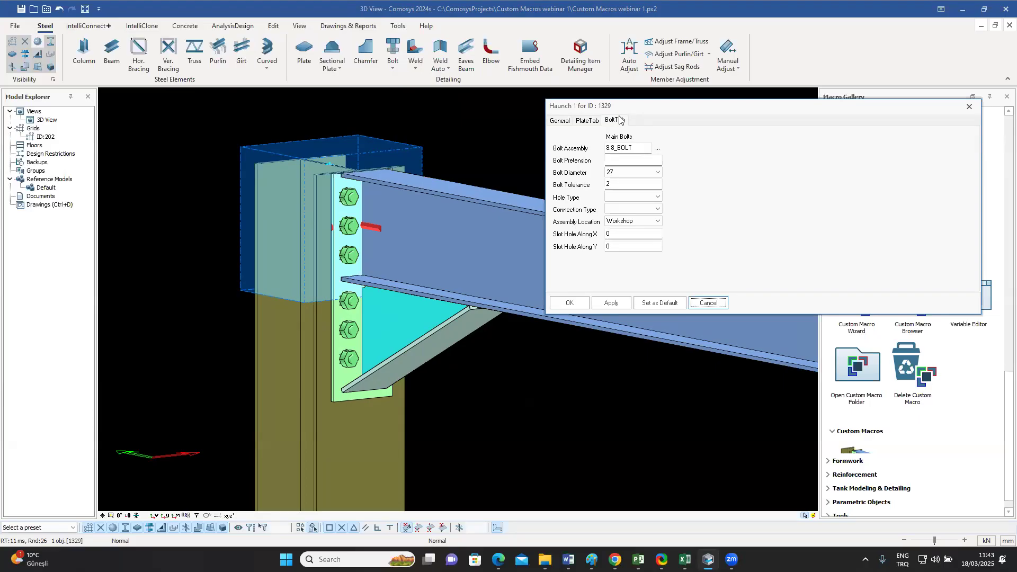
# Step: Set the Haunch End Plate's thickness to 22 and apply it to the joint
pyautogui.click(589, 120)
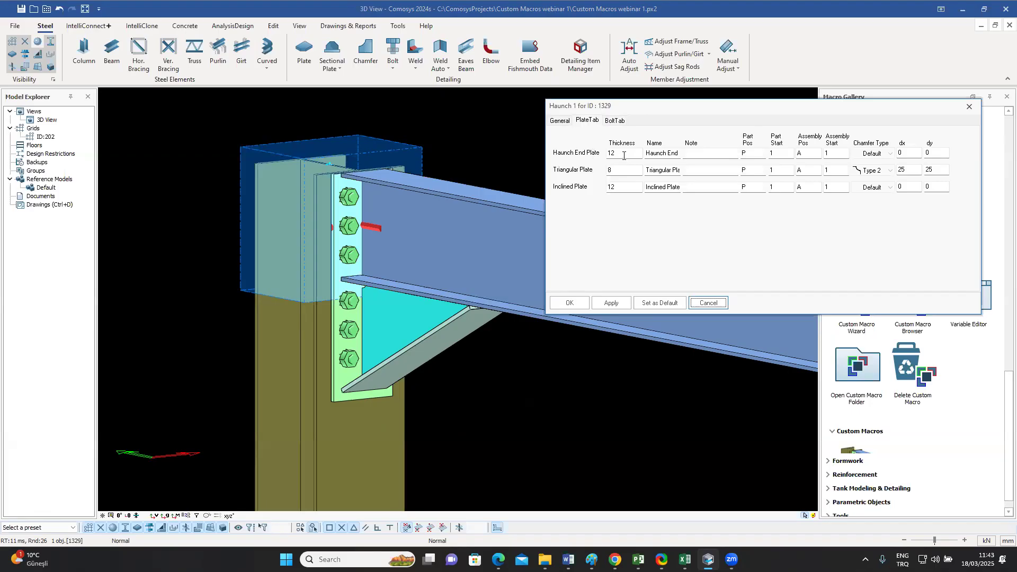
pyautogui.moveTo(624, 156); pyautogui.dragTo(579, 157)
pyautogui.write('22')
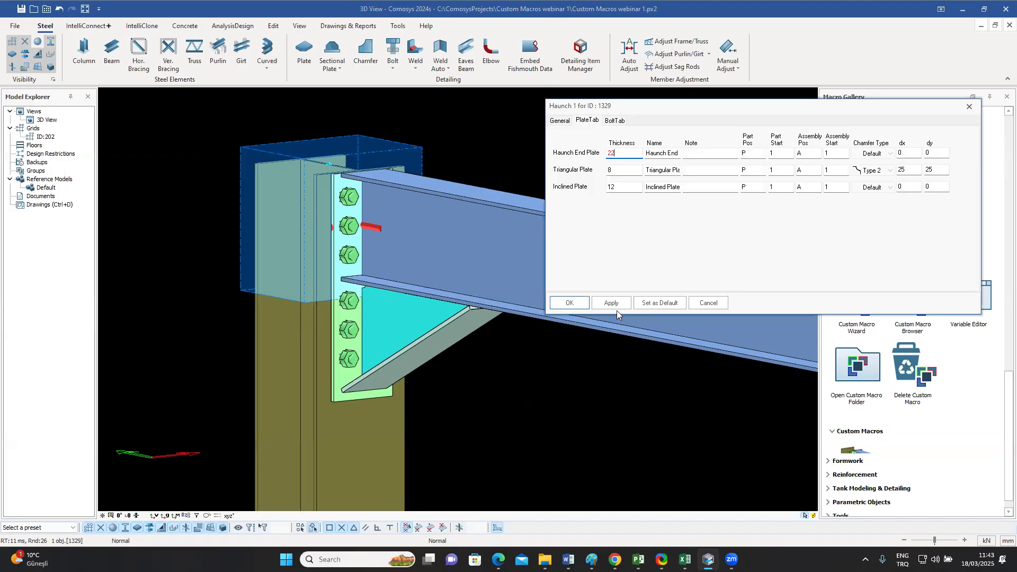
pyautogui.click(614, 305)
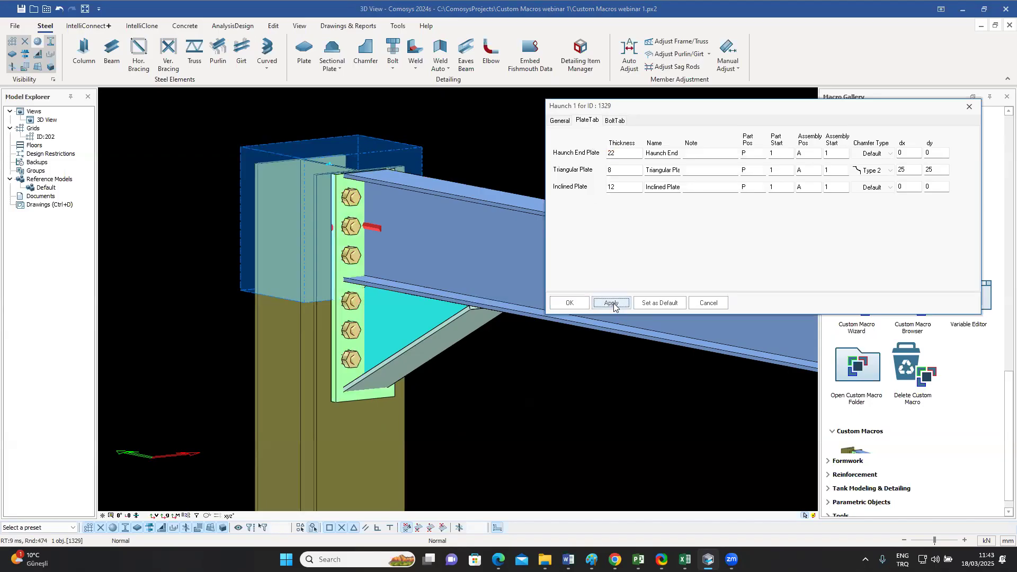
# Step: Return the Haunch End Plate's thickness to 12 and apply it
pyautogui.moveTo(628, 154); pyautogui.dragTo(592, 155)
pyautogui.write('12')
pyautogui.click(613, 304)
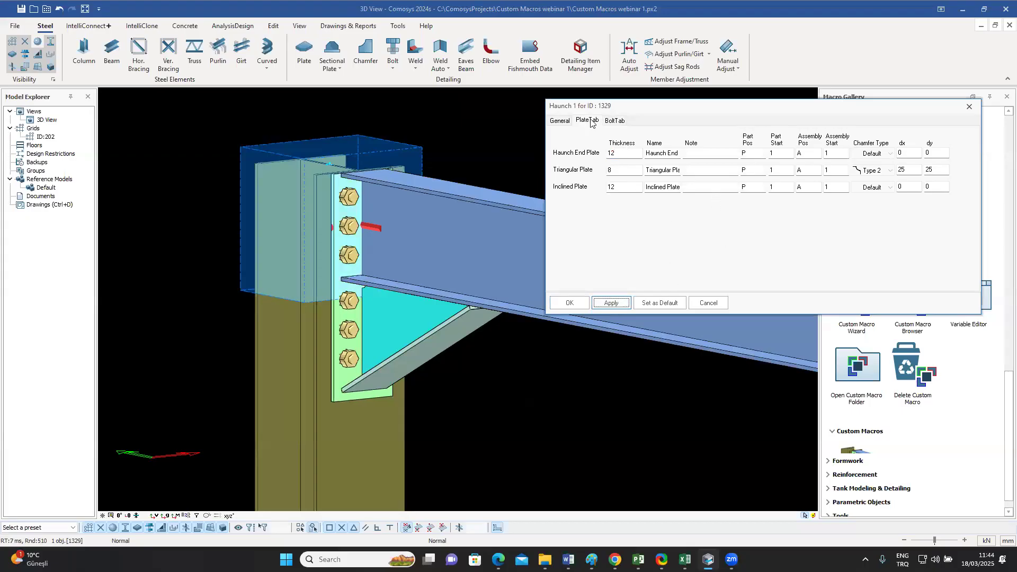
# Step: Set the main bolts' diameter to 20 and apply it to the joint
pyautogui.click(616, 122)
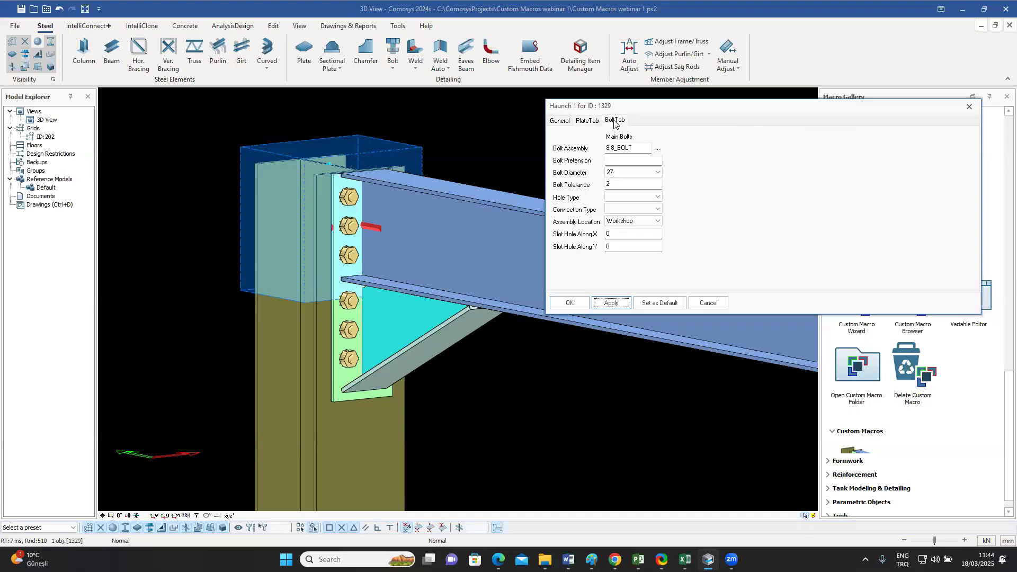
pyautogui.click(657, 173)
pyautogui.click(633, 198)
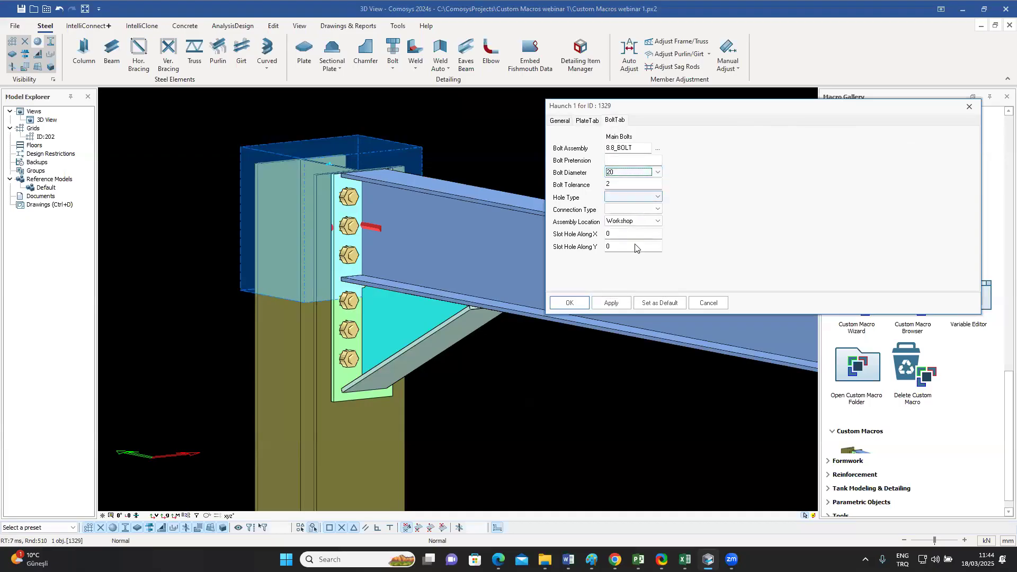
pyautogui.click(612, 303)
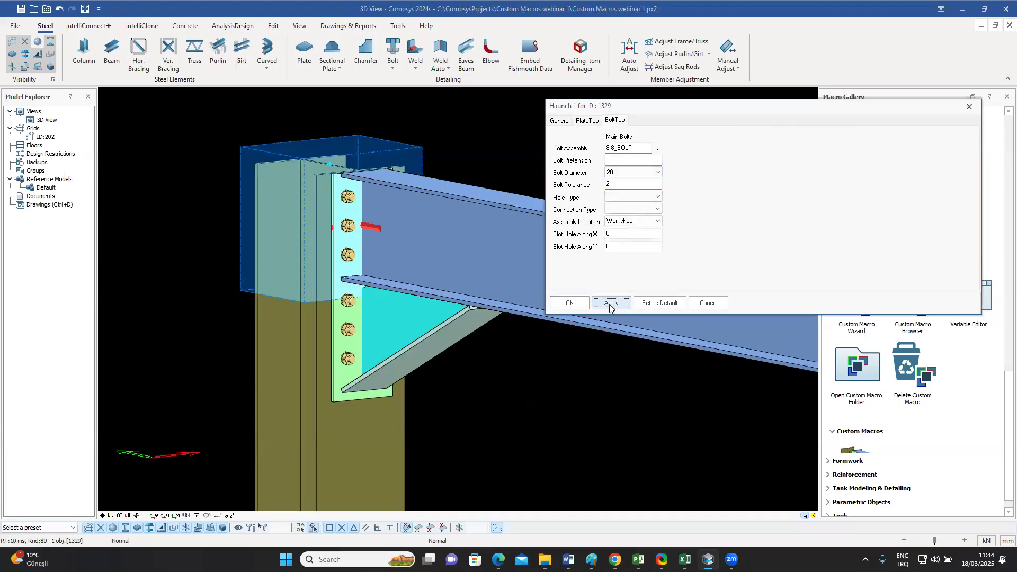
# Step: Return the main bolts' diameter to 27, apply it, and close the Haunch 1 settings
pyautogui.click(657, 173)
pyautogui.click(631, 220)
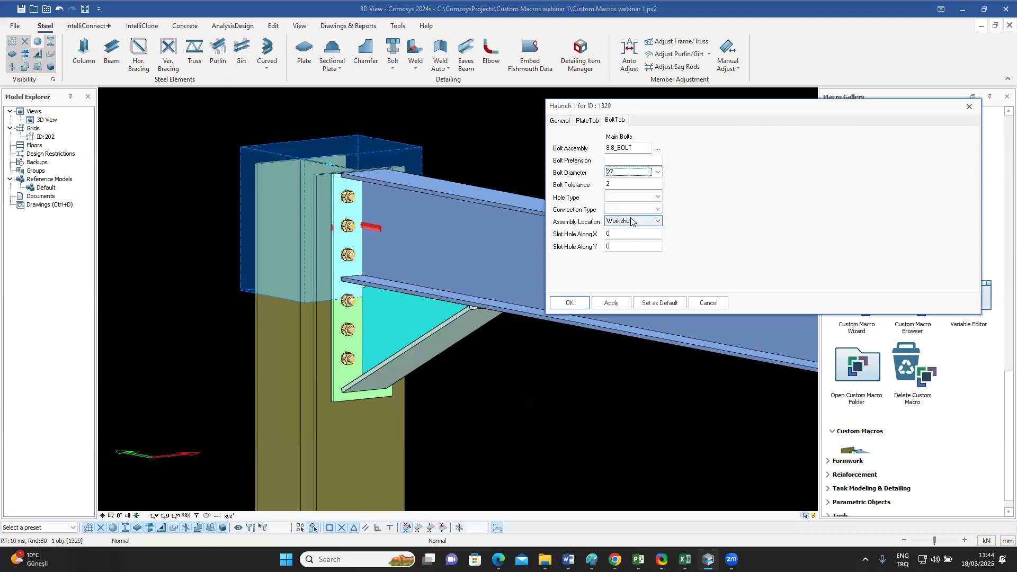
pyautogui.click(611, 303)
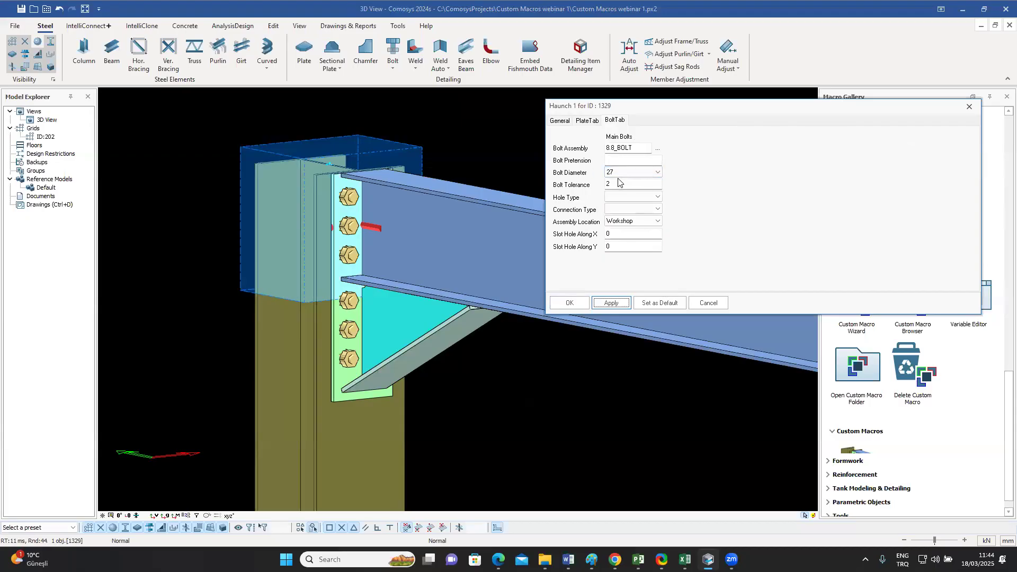
pyautogui.click(588, 121)
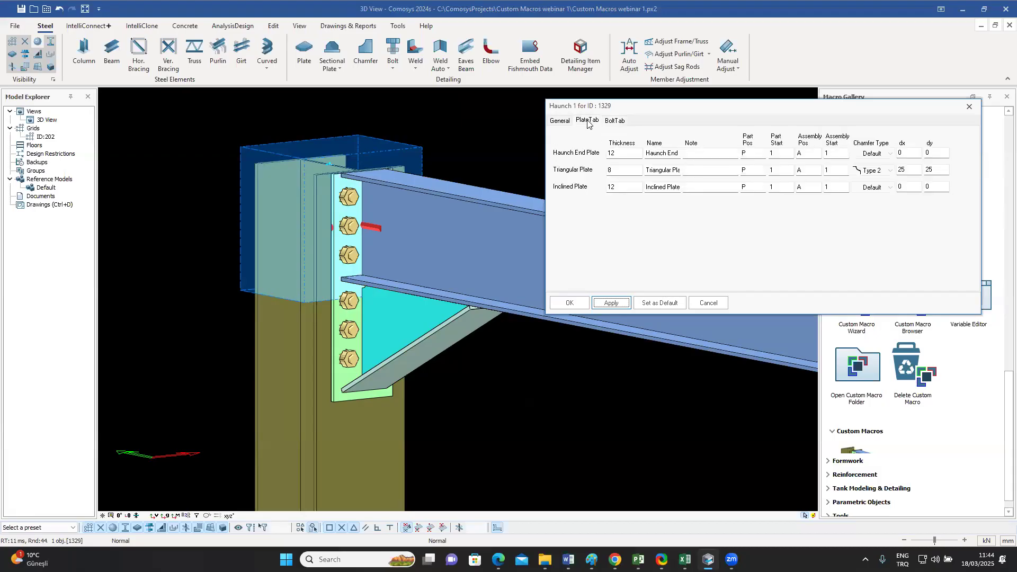
pyautogui.click(709, 303)
# Step: Set the beam's profile to IPE400 and confirm the change
pyautogui.moveTo(487, 322); pyautogui.dragTo(534, 321, button='middle')
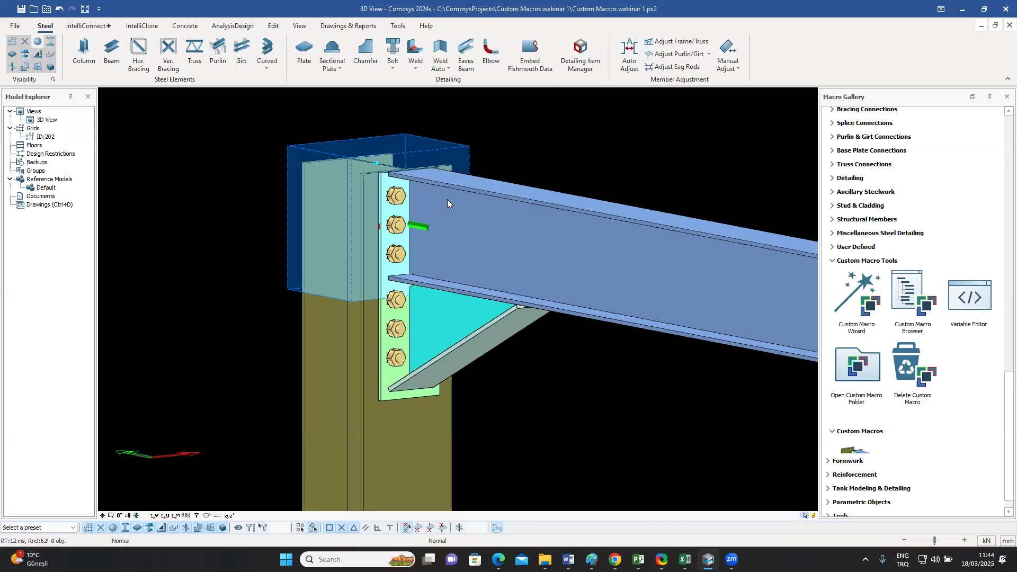
pyautogui.moveTo(447, 199); pyautogui.dragTo(426, 193, button='middle')
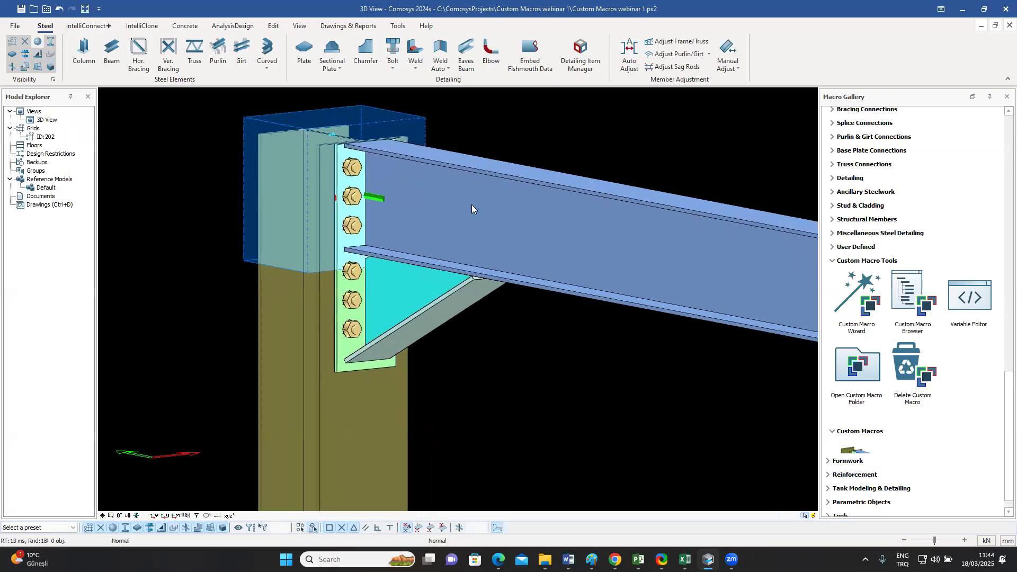
pyautogui.doubleClick(556, 227)
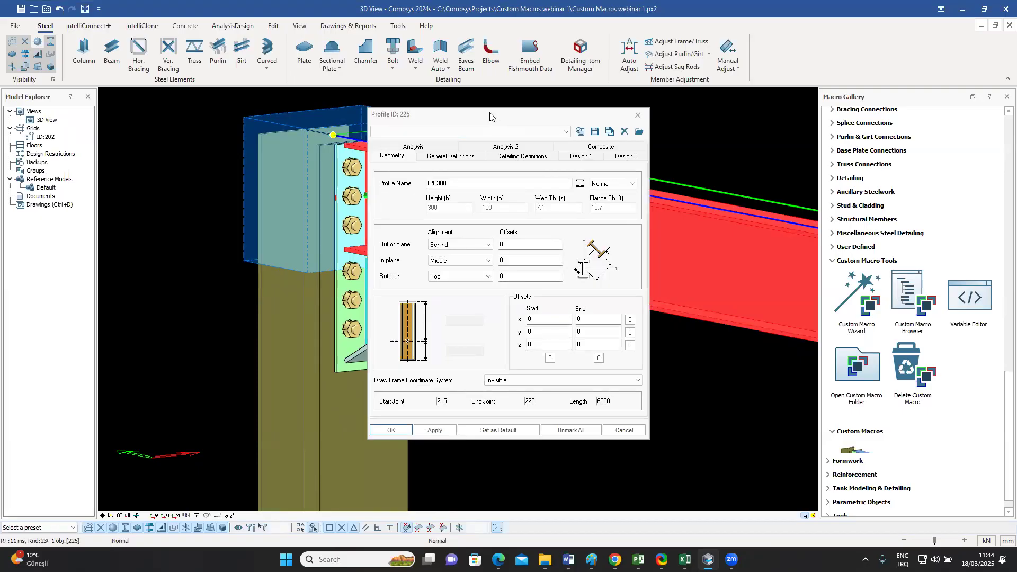
pyautogui.moveTo(490, 117); pyautogui.dragTo(743, 110)
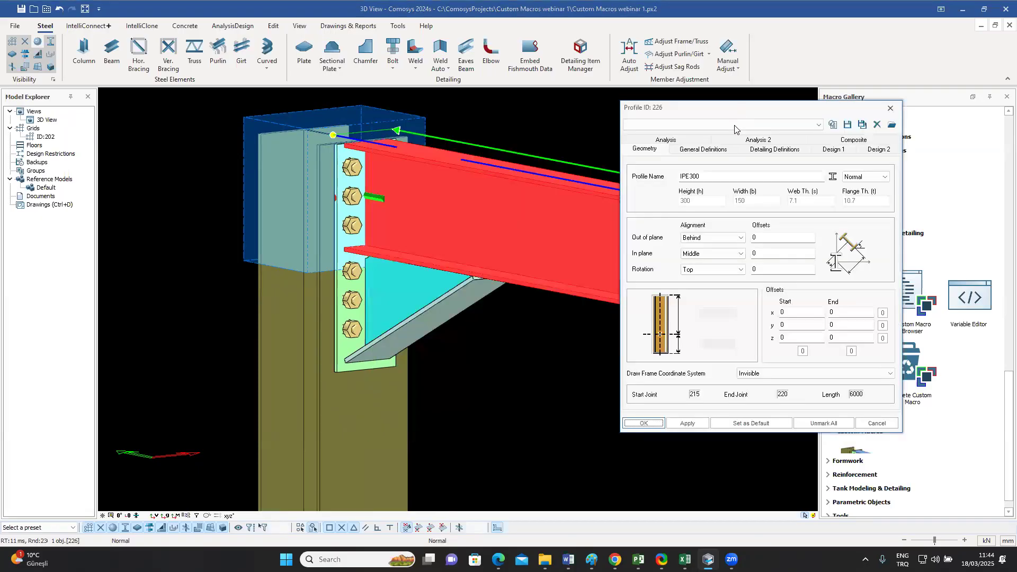
pyautogui.click(693, 177)
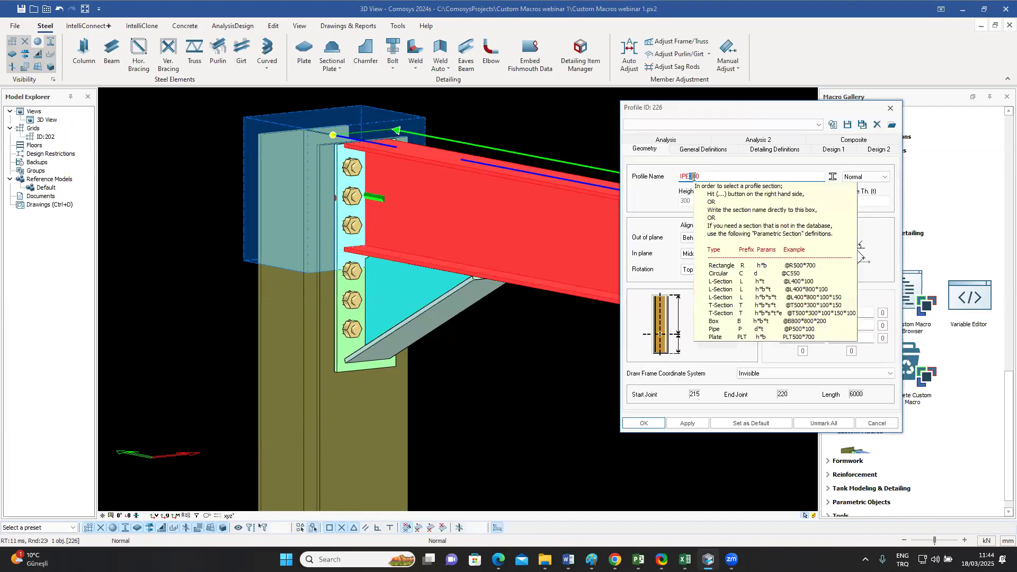
pyautogui.write('4')
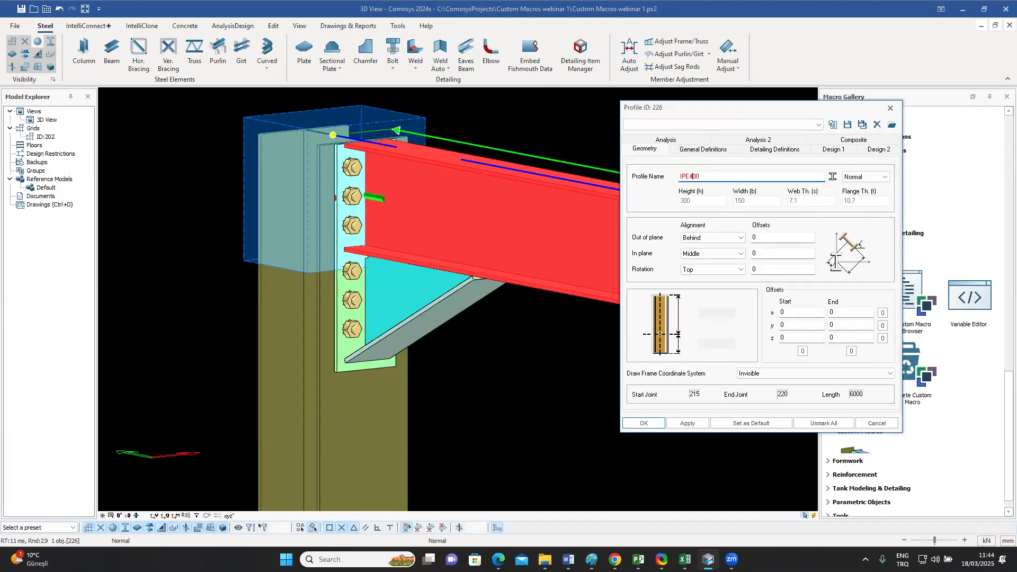
pyautogui.press('Return')
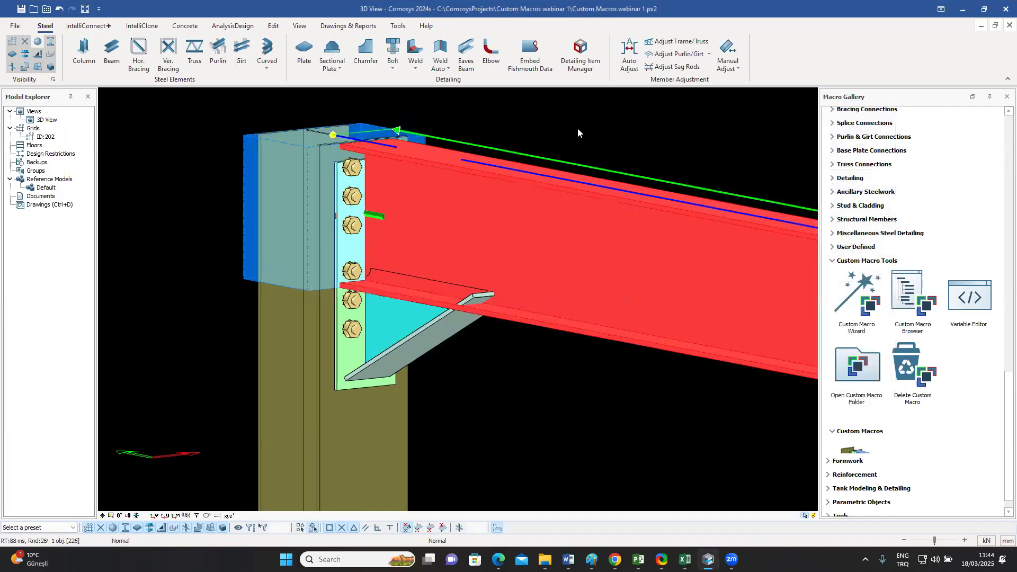
pyautogui.click(579, 129)
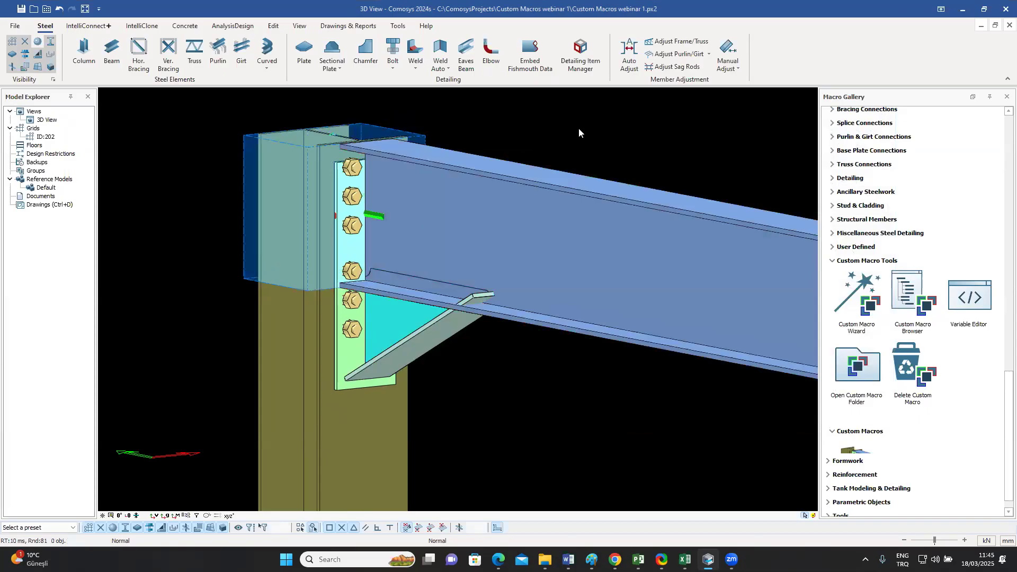
# Step: Select the column-side end plate area and the triangular plate in turn to examine how the haunch parts sit against the changed beam
pyautogui.scroll(1, 425, 144)
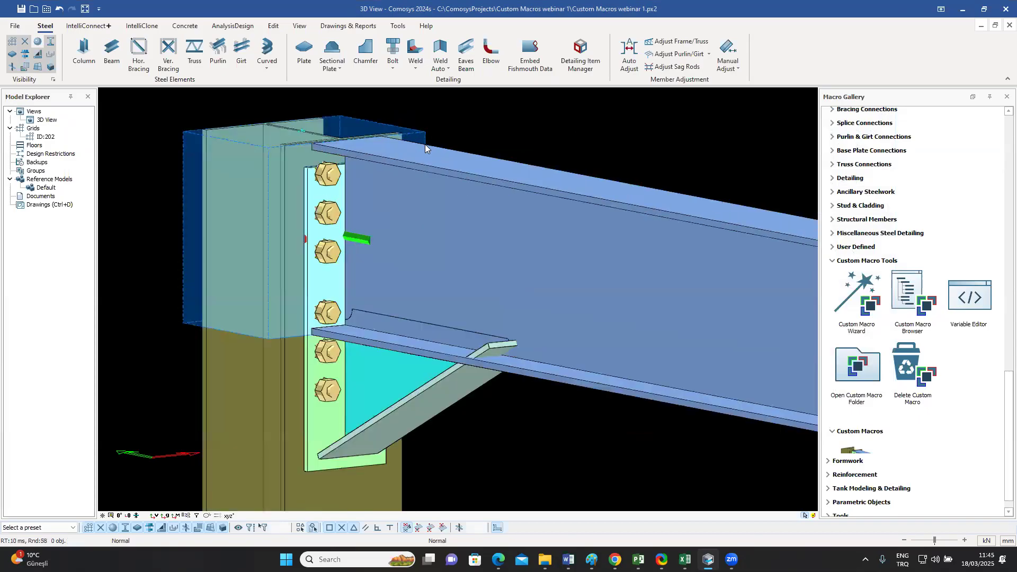
pyautogui.click(425, 144)
pyautogui.moveTo(505, 157); pyautogui.dragTo(486, 356, button='middle')
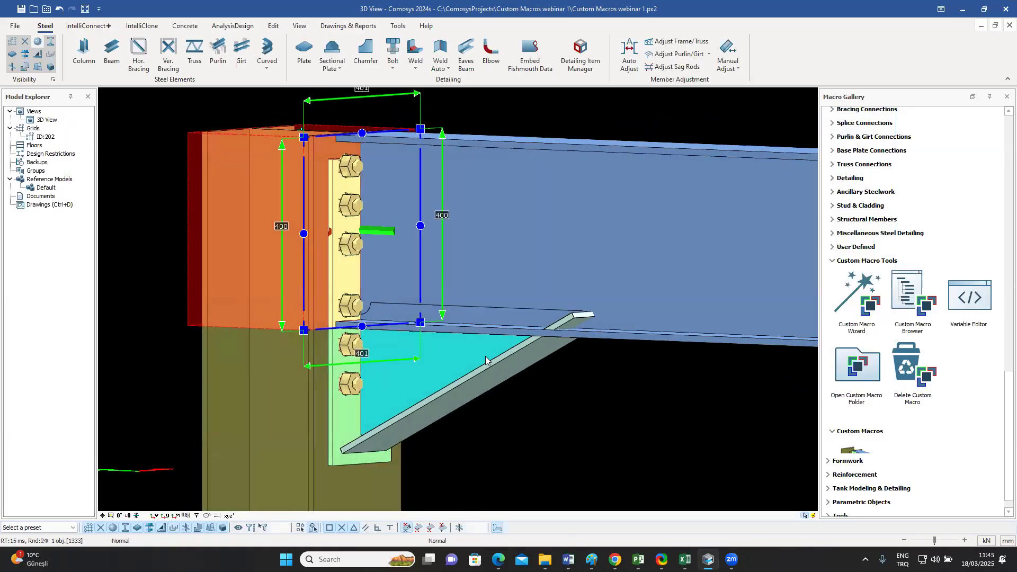
pyautogui.click(460, 355)
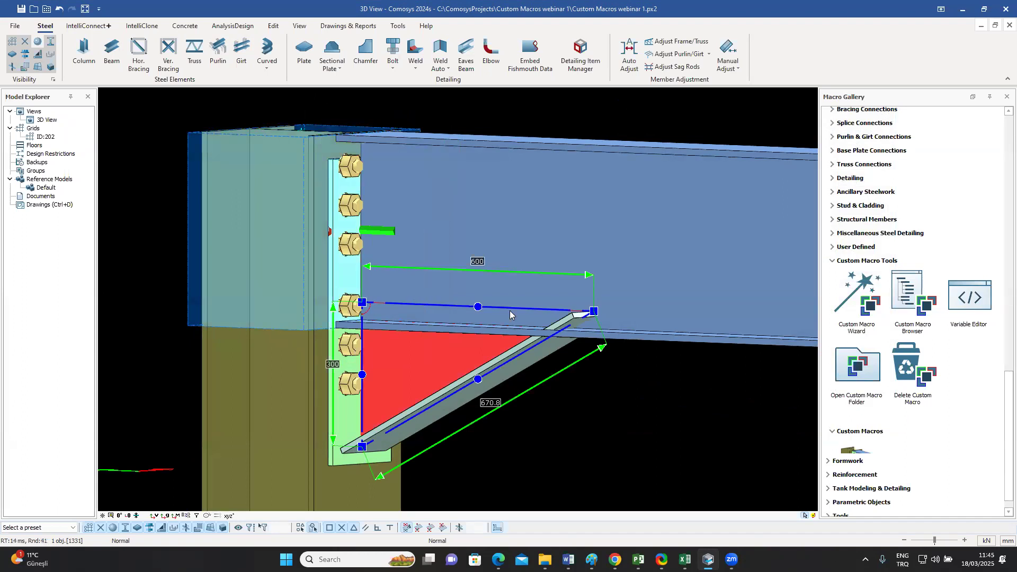
pyautogui.moveTo(458, 317); pyautogui.dragTo(438, 321, button='middle')
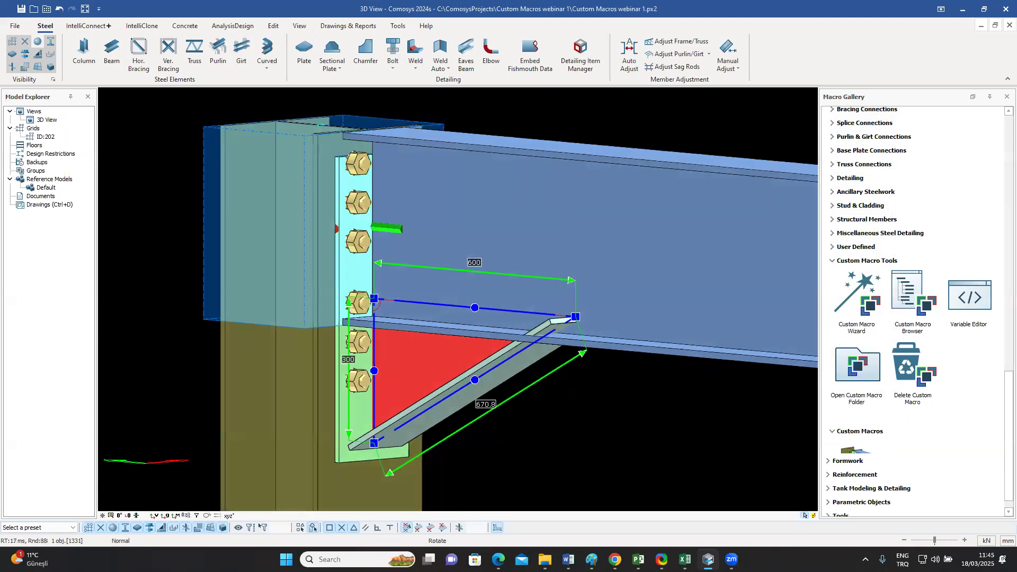
# Step: Set the beam's profile to IPE500 and examine the haunch joint from several angles
pyautogui.click(506, 214)
pyautogui.doubleClick(507, 214)
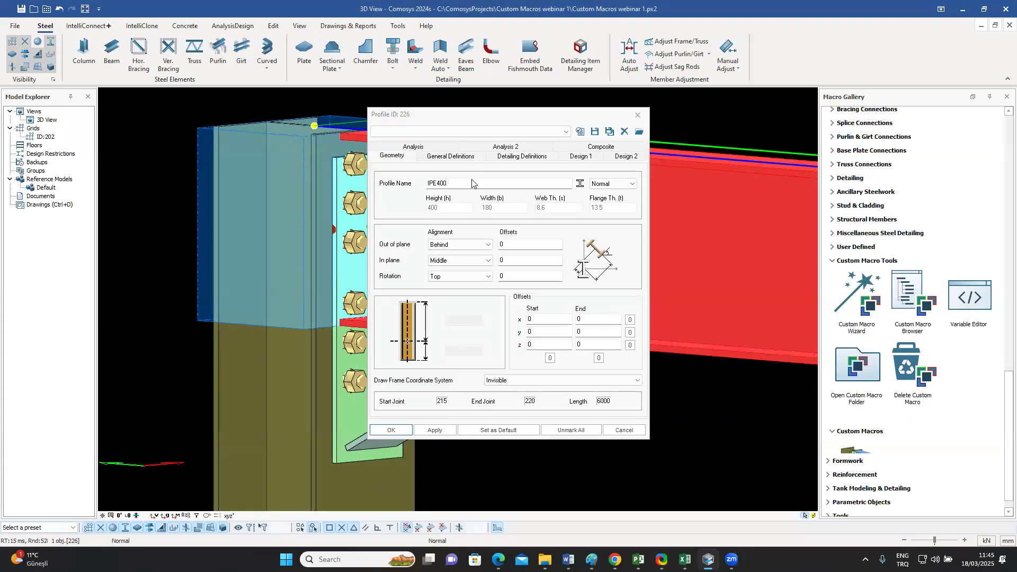
pyautogui.moveTo(436, 184); pyautogui.dragTo(441, 183)
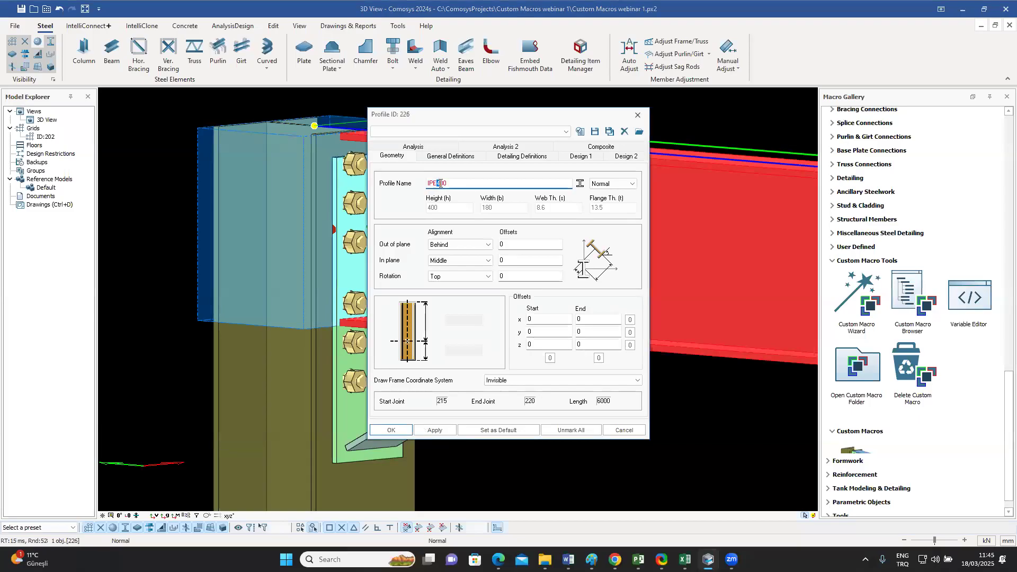
pyautogui.write('5')
pyautogui.press('Return')
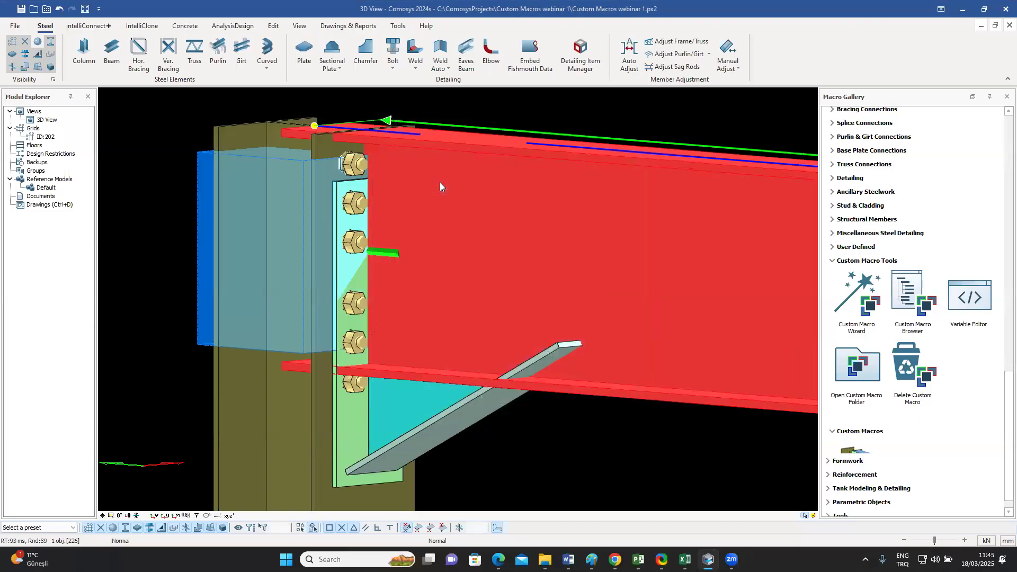
pyautogui.click(503, 103)
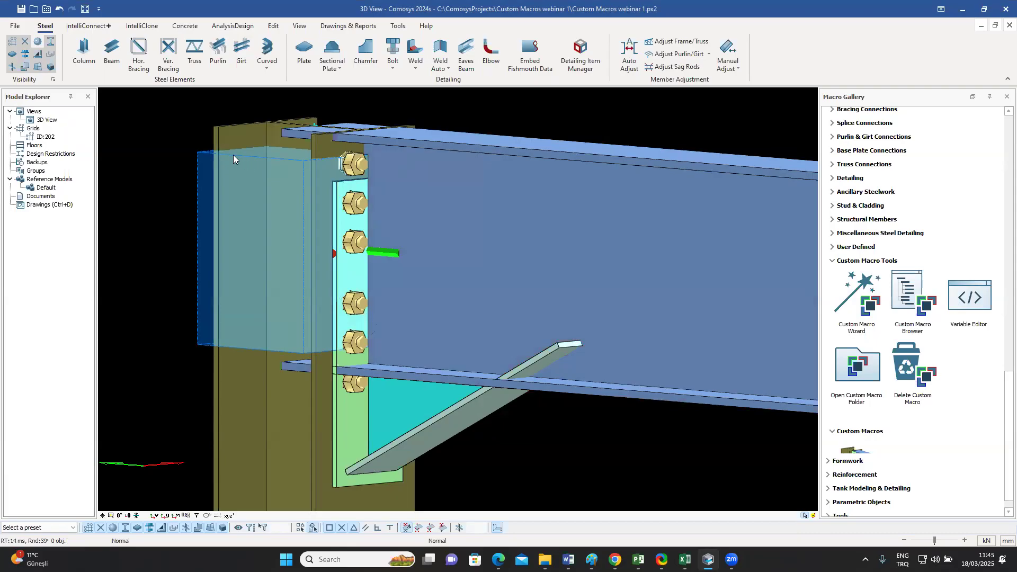
pyautogui.moveTo(313, 260); pyautogui.dragTo(323, 249, button='middle')
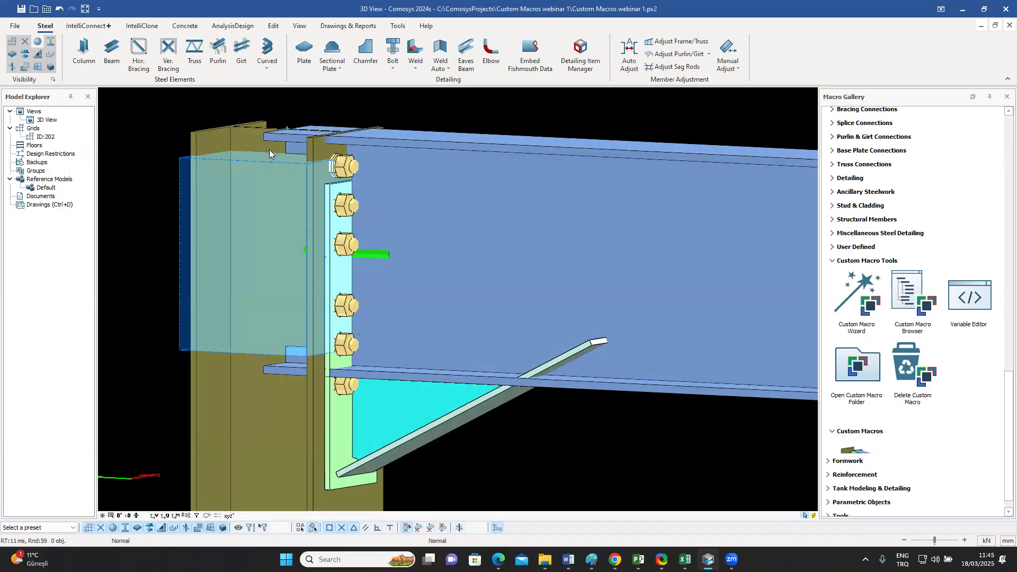
pyautogui.moveTo(423, 224); pyautogui.dragTo(413, 230, button='middle')
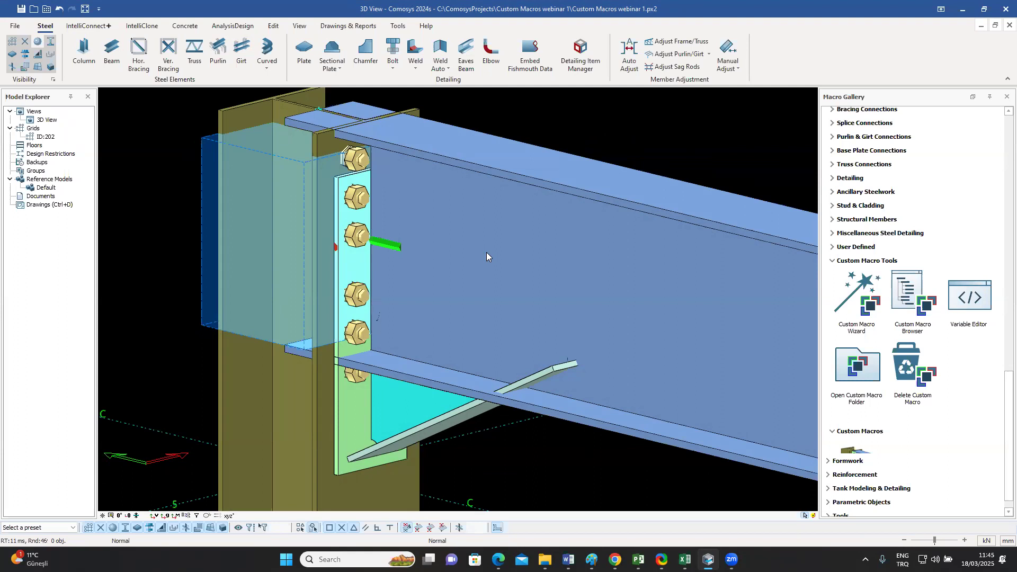
# Step: Undo the last two beam profile changes and select the triangular plate to check its position under the beam
pyautogui.hotkey('ctrl', 'z')
pyautogui.hotkey('ctrl', 'z')
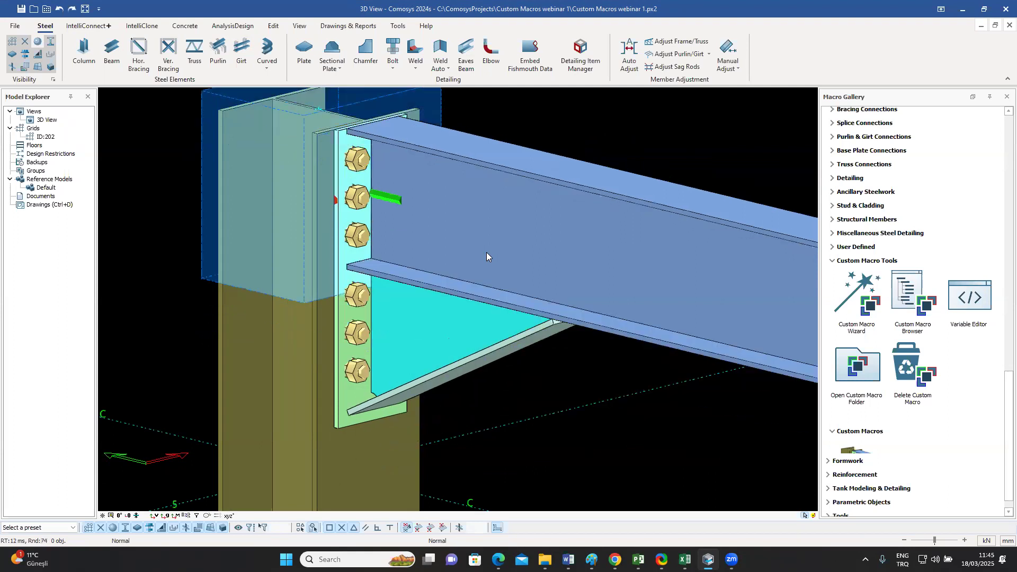
pyautogui.moveTo(632, 144); pyautogui.dragTo(638, 167, button='middle')
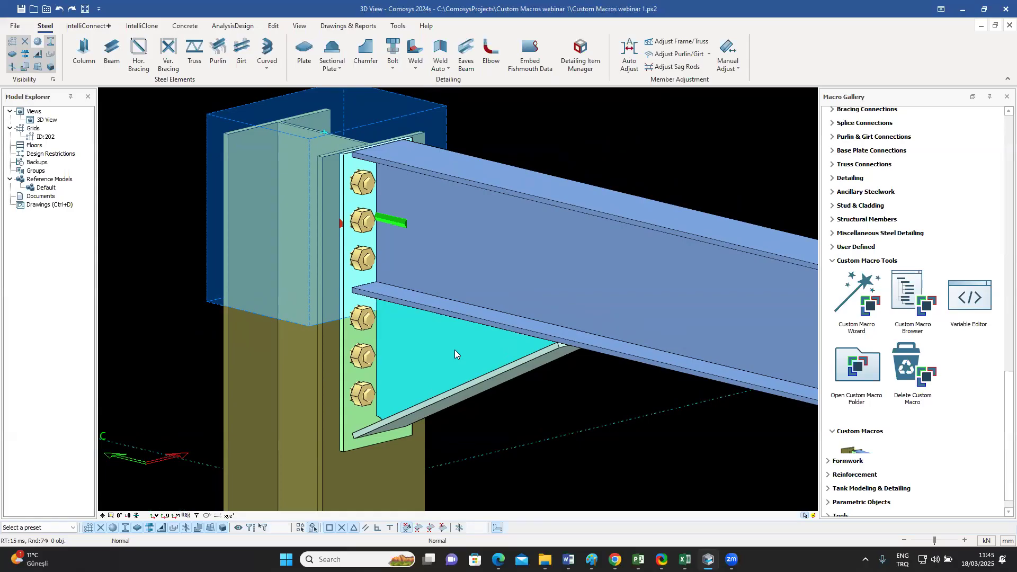
pyautogui.moveTo(521, 303); pyautogui.dragTo(493, 318, button='middle')
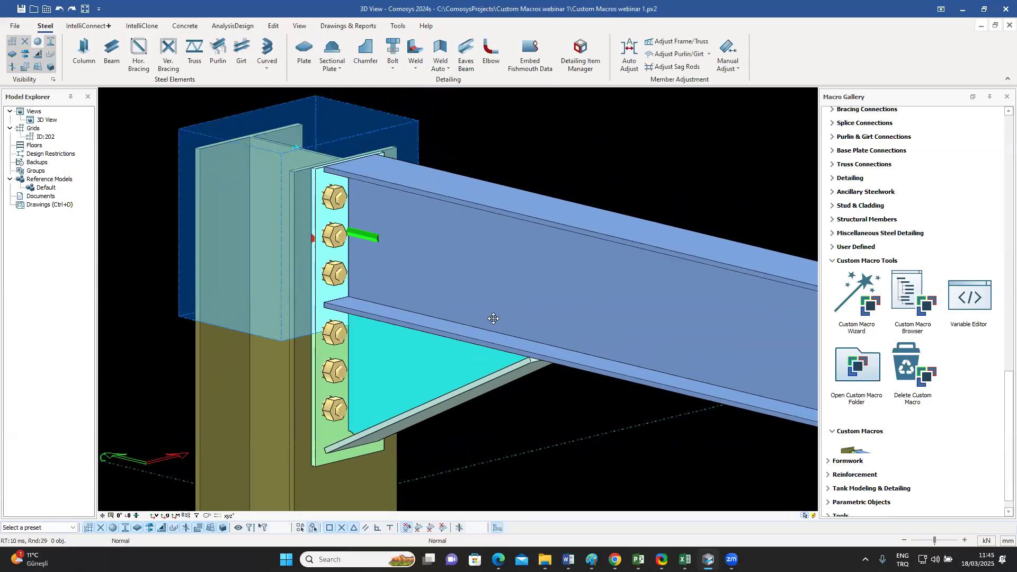
pyautogui.click(383, 387)
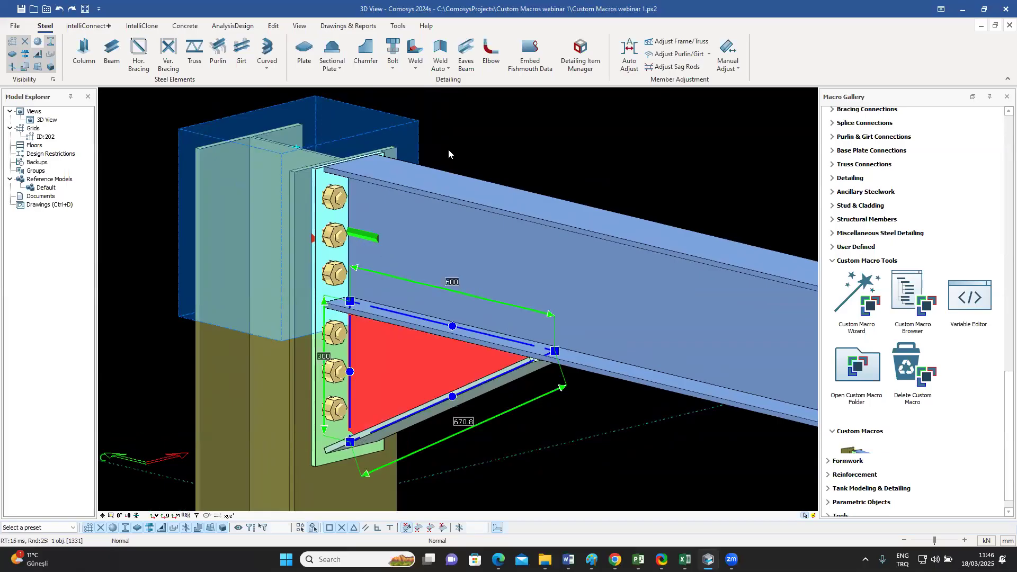
# Step: Change the beam's profile to a deeper IPE section and clear the selection
pyautogui.doubleClick(495, 221)
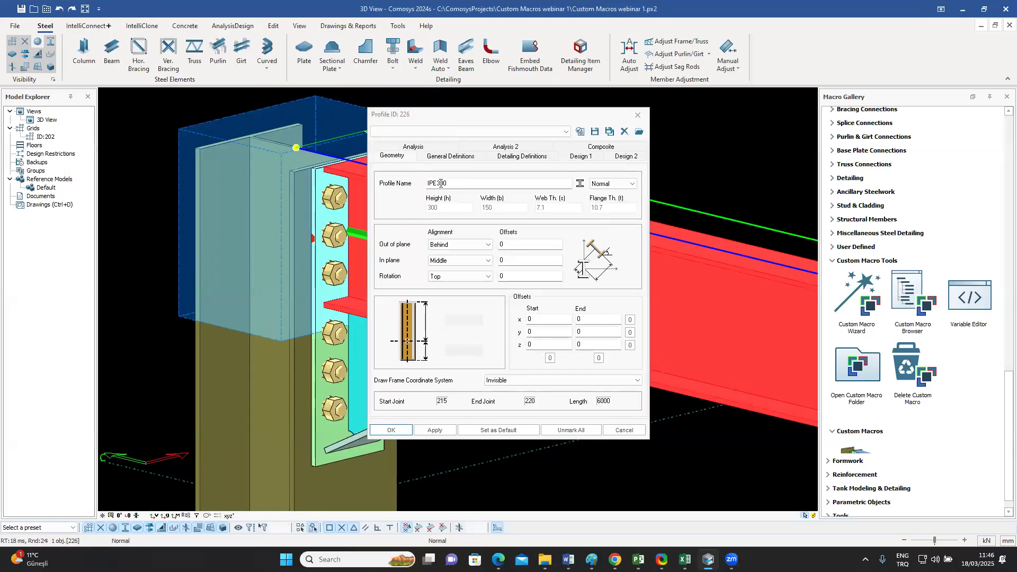
pyautogui.moveTo(437, 184); pyautogui.dragTo(442, 182)
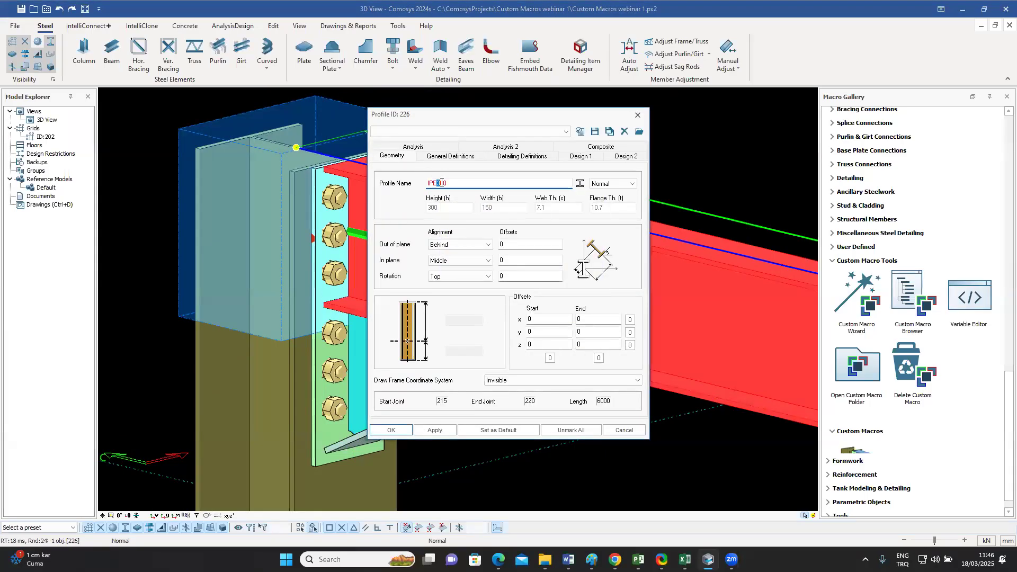
pyautogui.press('Return')
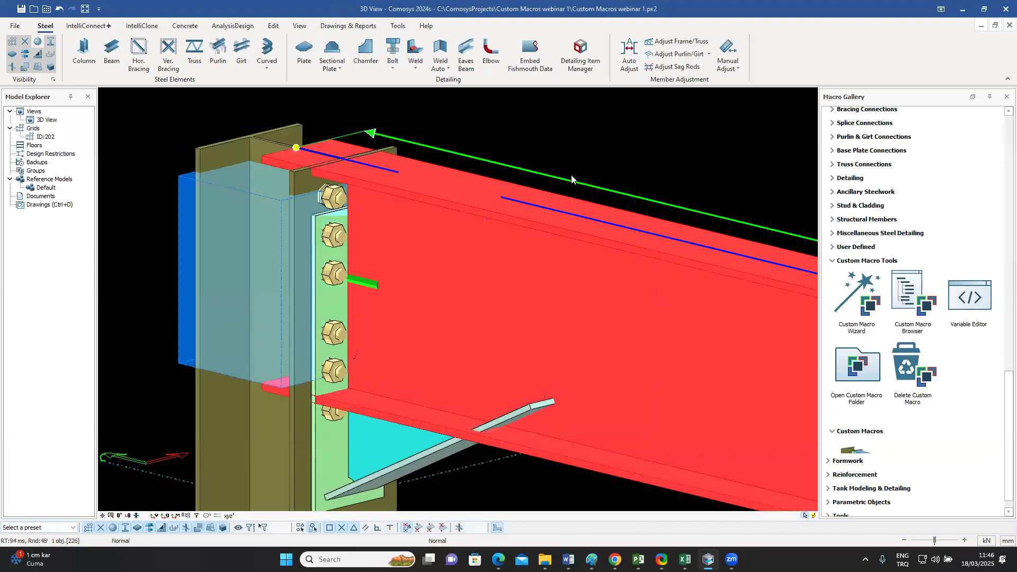
pyautogui.click(585, 141)
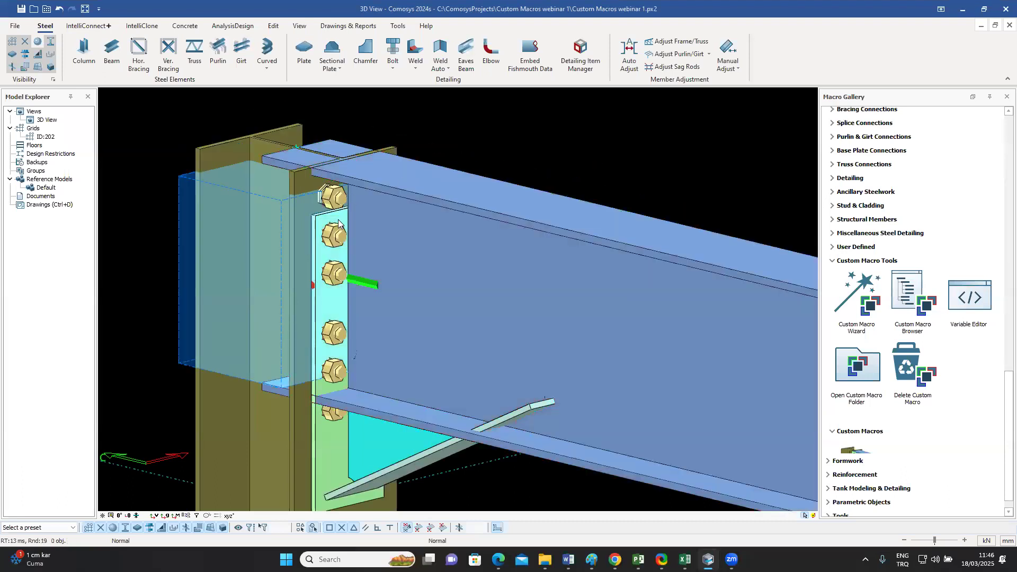
# Step: Select the Haunch End Plate to examine its position and size against the deeper beam
pyautogui.click(326, 432)
pyautogui.moveTo(354, 266); pyautogui.dragTo(359, 238, button='middle')
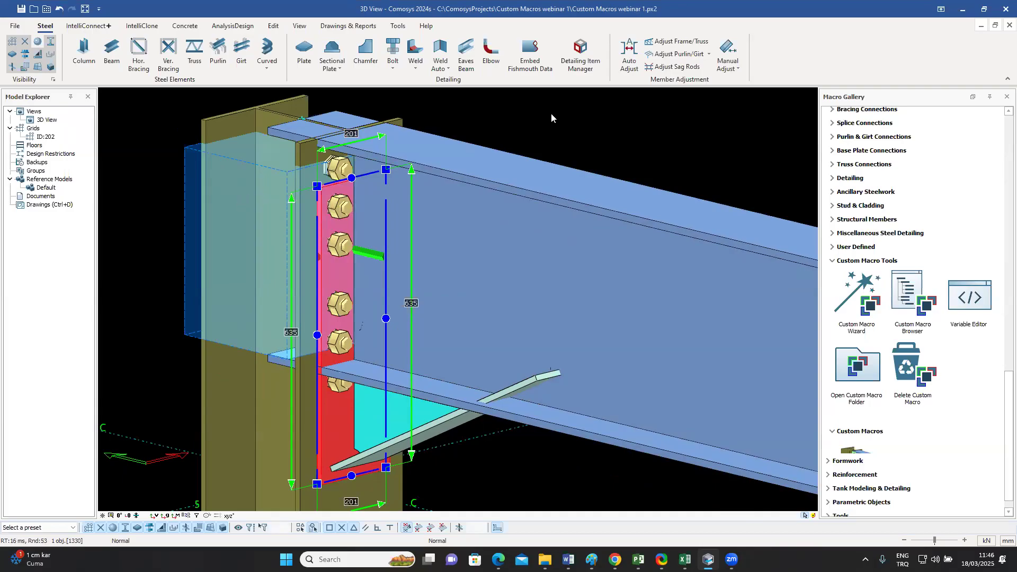
pyautogui.press('Escape')
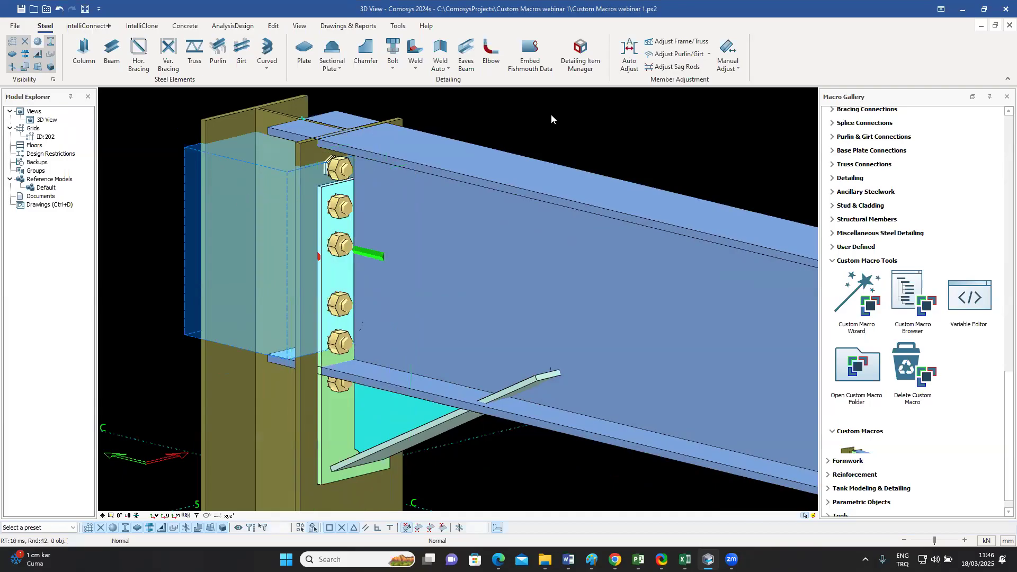
# Step: Undo the beam profile change, check the triangular plate's position, and clear the selection
pyautogui.hotkey('ctrl', 'z')
pyautogui.moveTo(554, 117); pyautogui.dragTo(551, 139, button='middle')
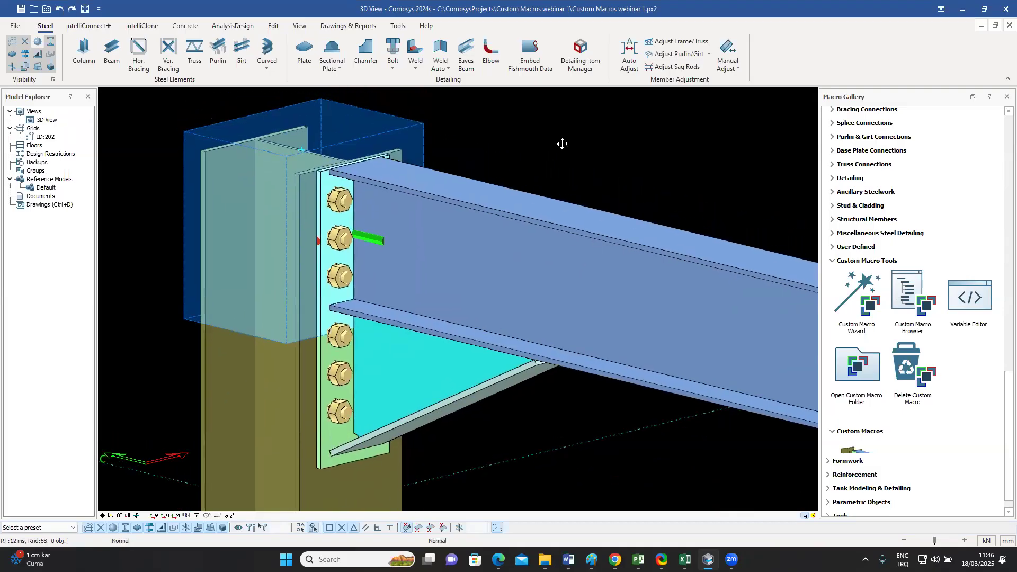
pyautogui.click(436, 373)
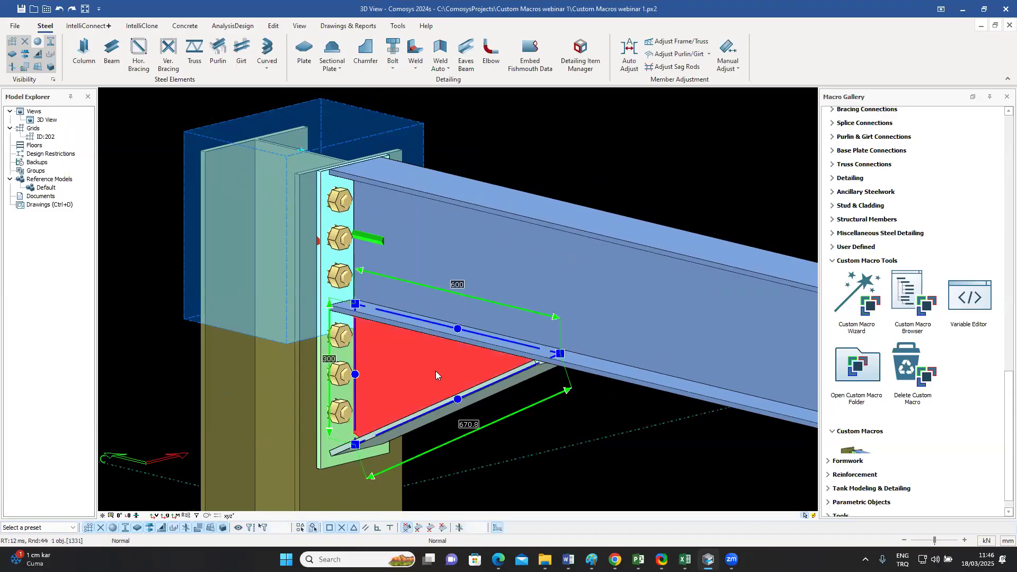
pyautogui.press('Escape')
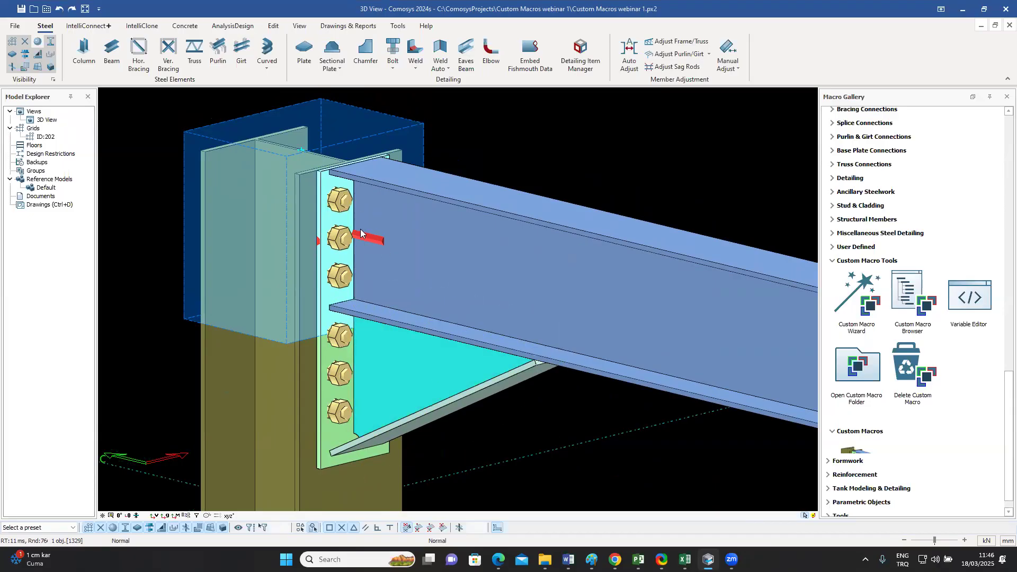
# Step: Open the Haunch 1 joint in the Custom Macro Browser and select the Haunch End Plate in the model
pyautogui.click(914, 300)
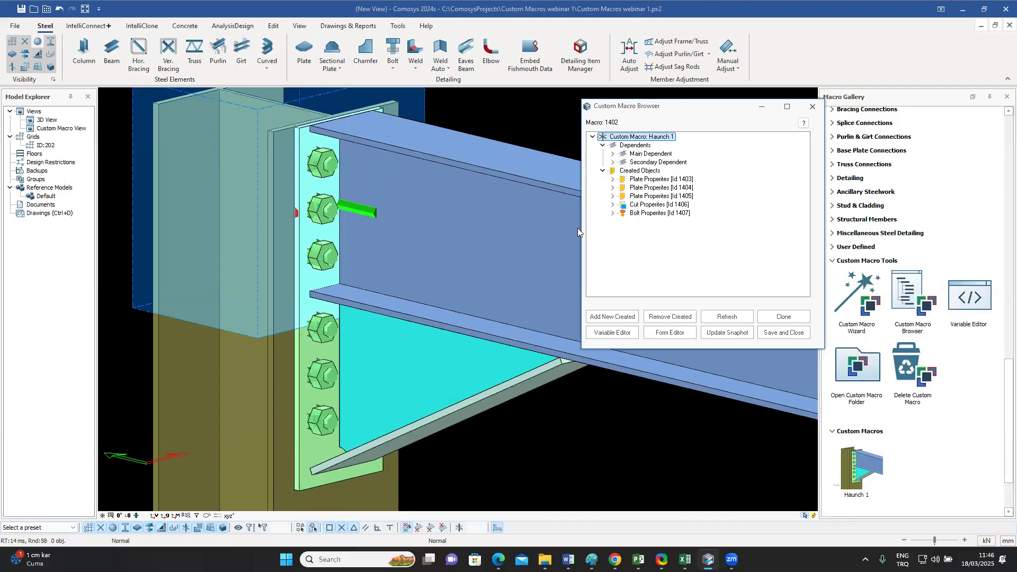
pyautogui.moveTo(496, 238); pyautogui.dragTo(494, 227, button='middle')
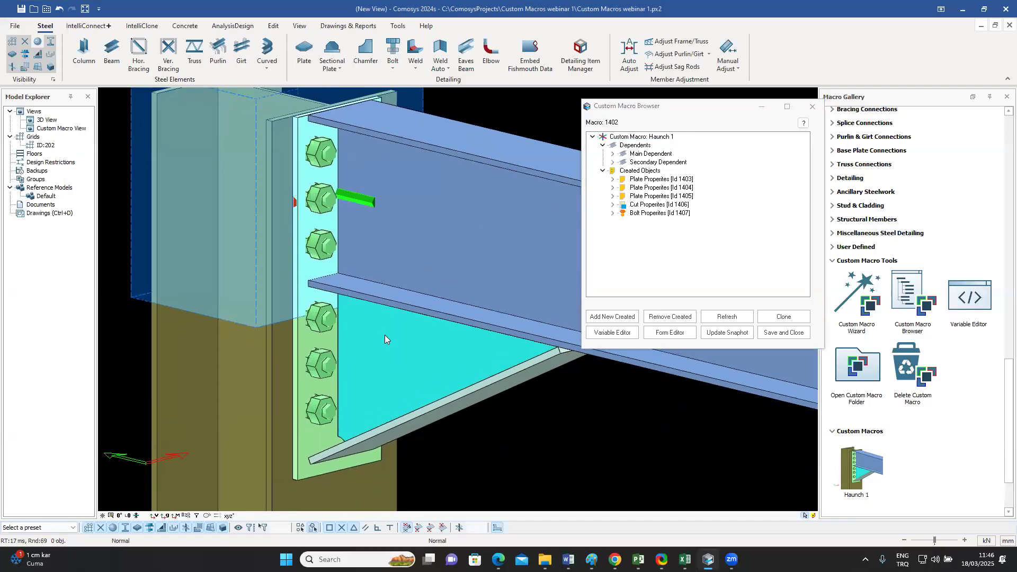
pyautogui.click(304, 393)
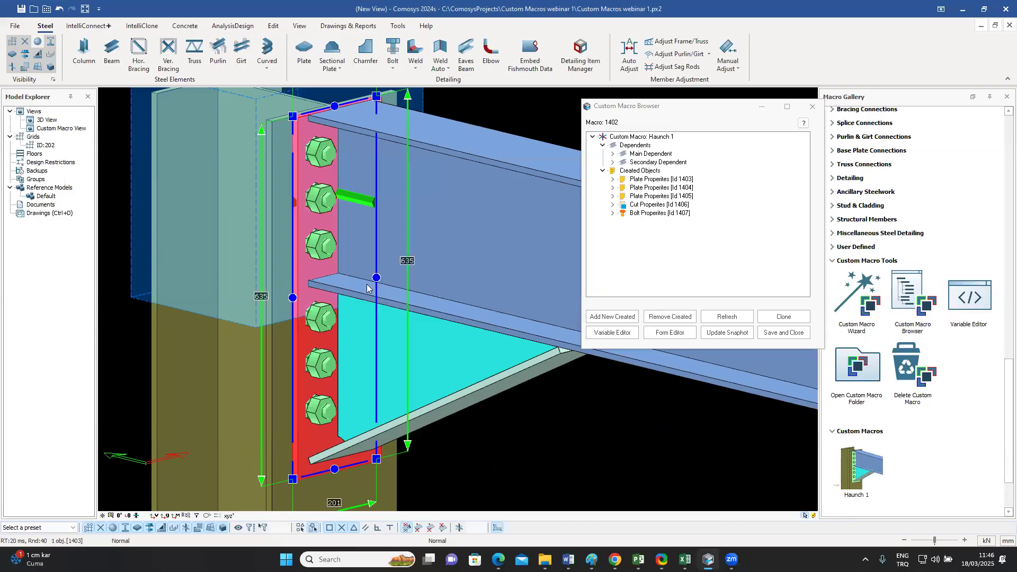
pyautogui.moveTo(431, 217); pyautogui.dragTo(427, 251, button='middle')
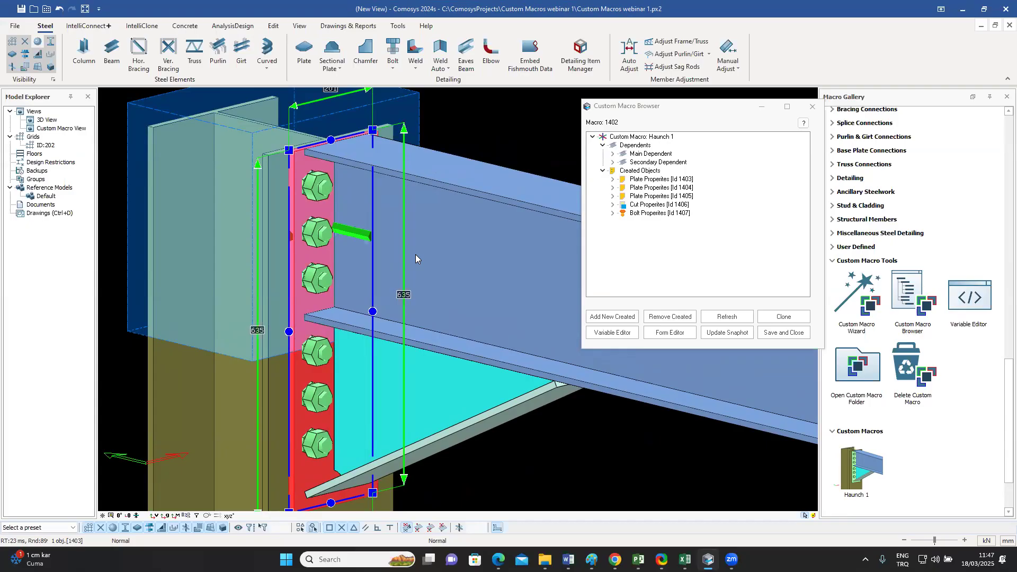
# Step: Bind the Haunch End Plate's two upper corner points to the outline plane on the beam's top flange upper face
pyautogui.moveTo(452, 239); pyautogui.dragTo(479, 267, button='middle')
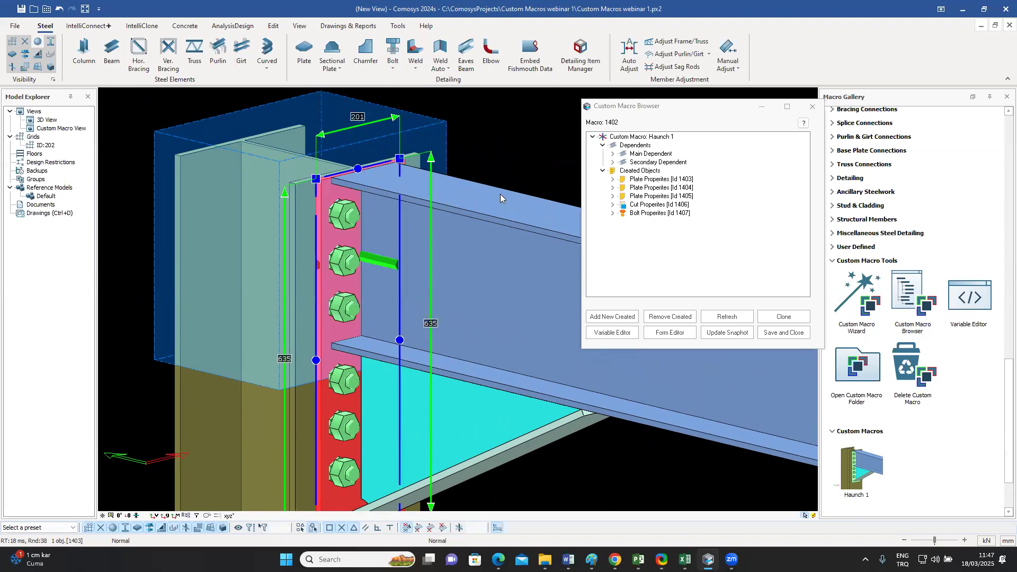
pyautogui.click(317, 180)
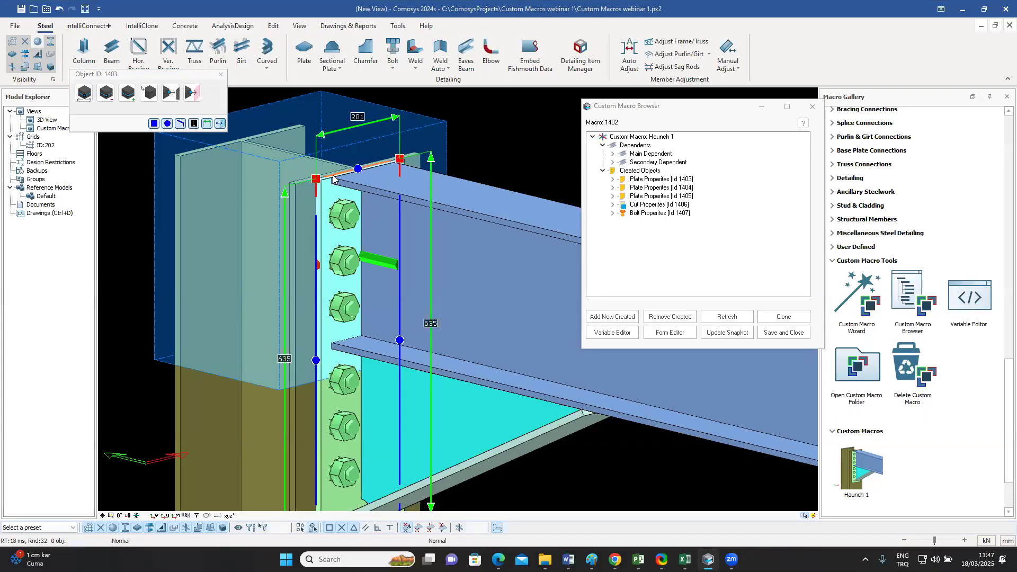
pyautogui.click(194, 94)
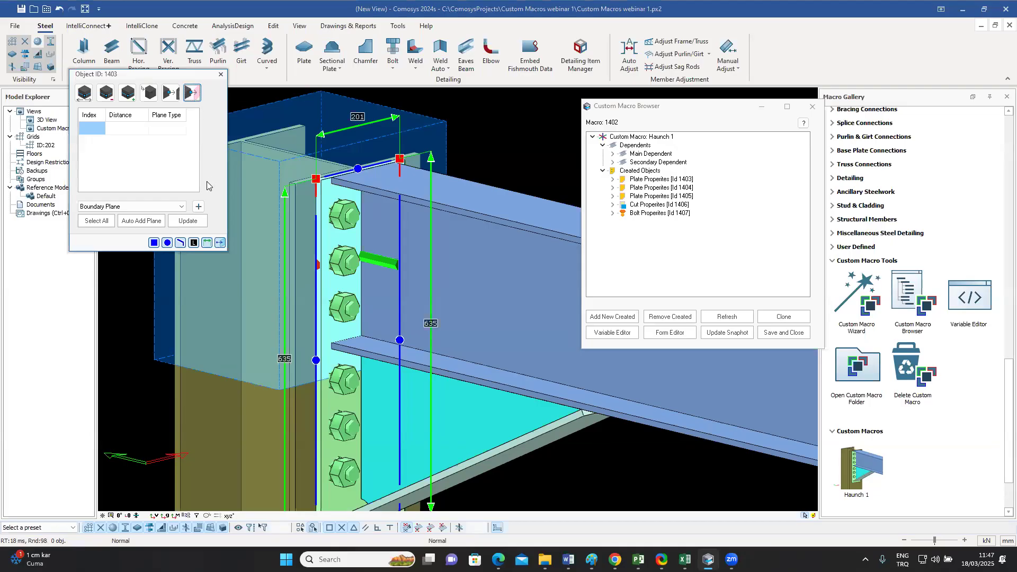
pyautogui.click(182, 208)
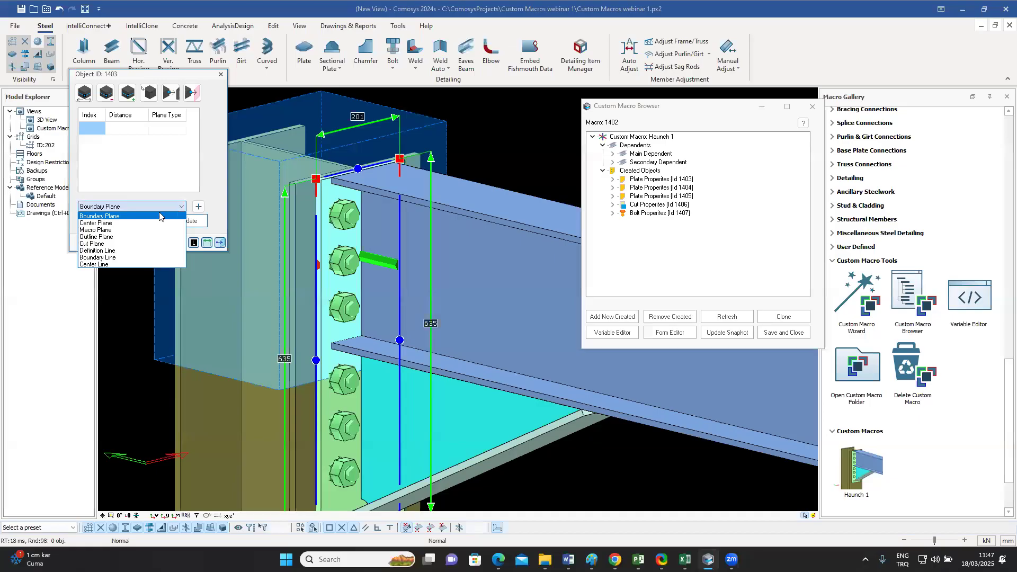
pyautogui.click(108, 236)
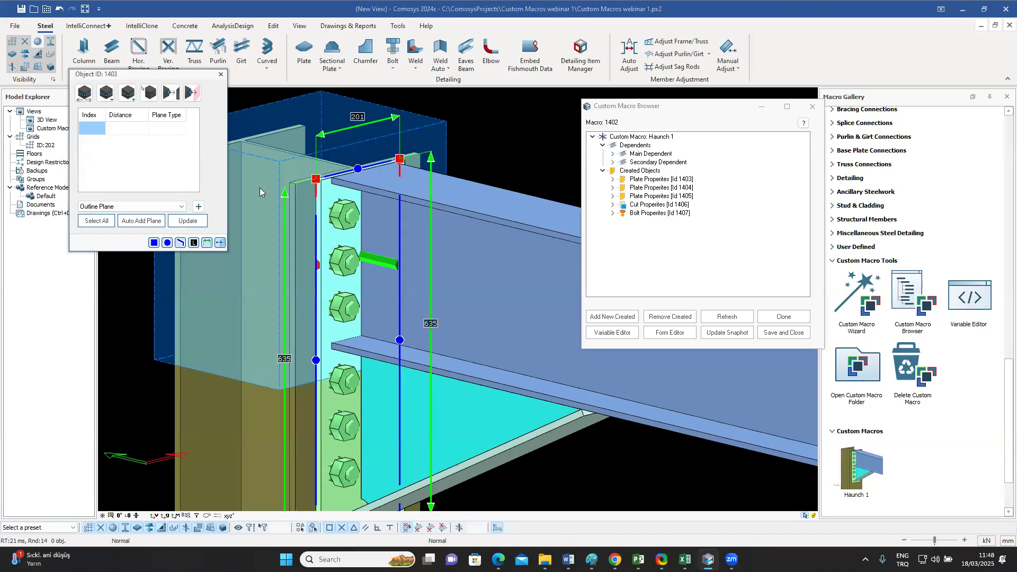
pyautogui.click(200, 208)
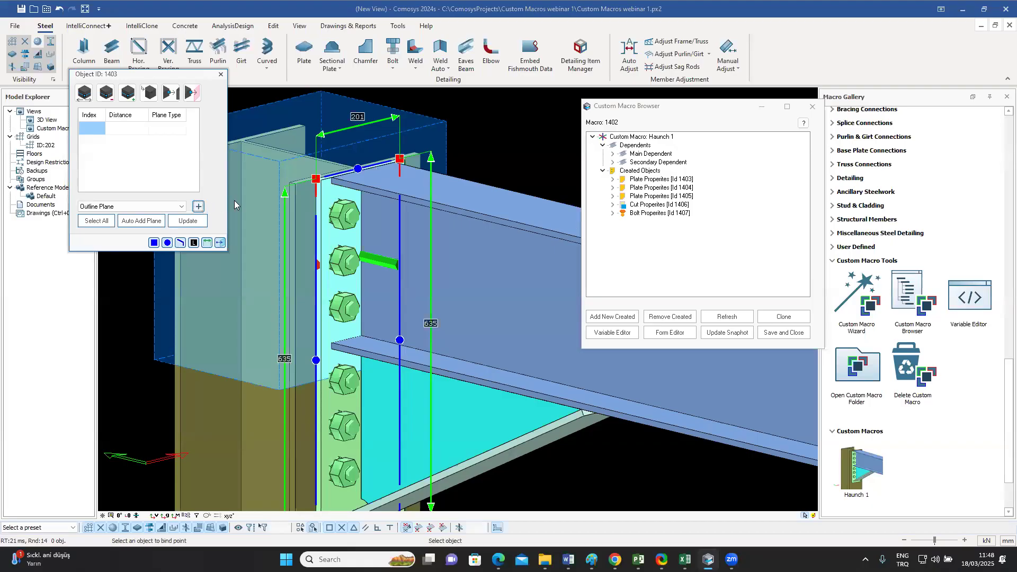
pyautogui.click(481, 263)
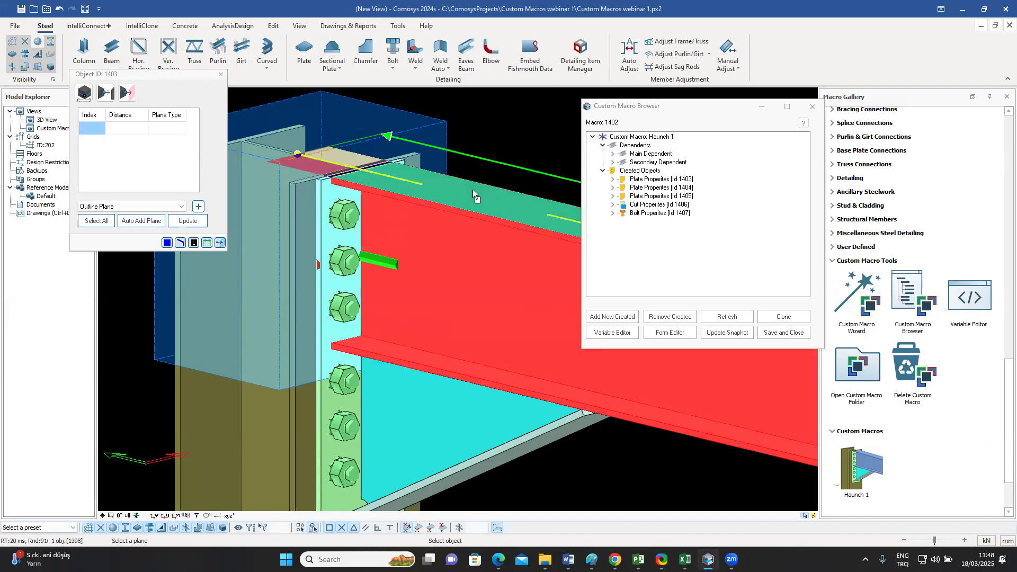
pyautogui.click(473, 189)
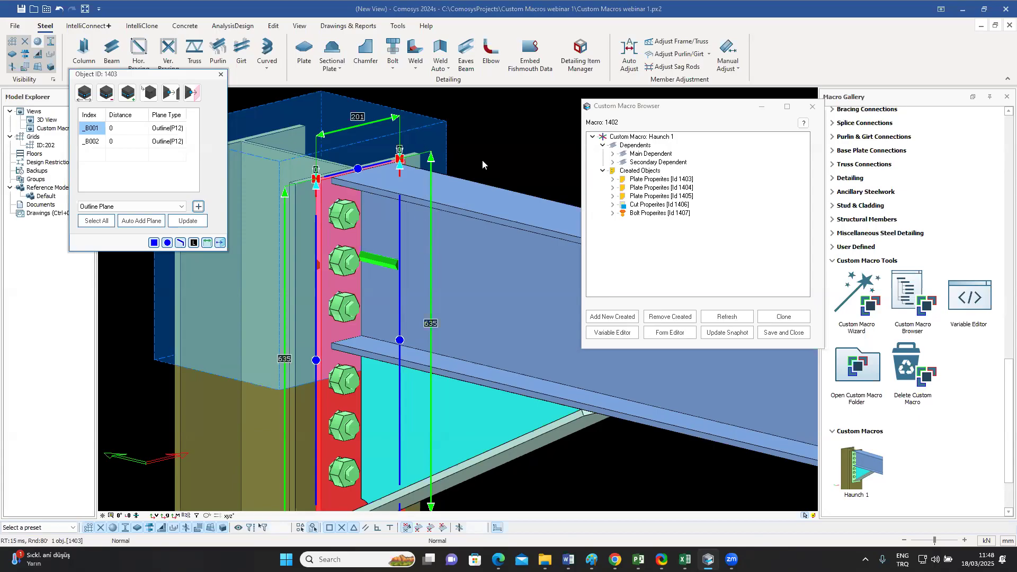
# Step: Bind the cut volume's two upper corner points to the outline plane on the beam's top flange upper face
pyautogui.click(431, 140)
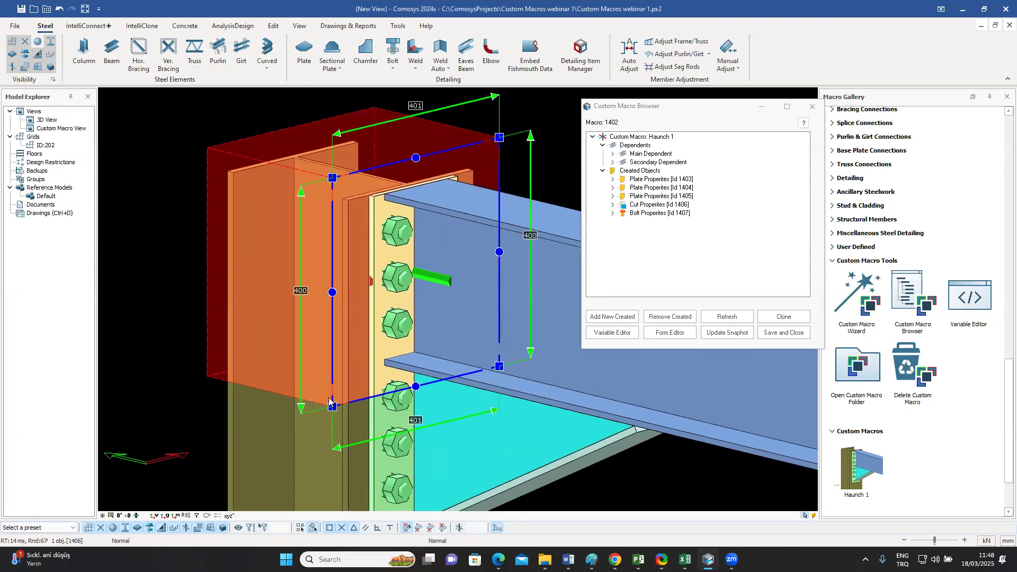
pyautogui.click(333, 178)
pyautogui.click(500, 139)
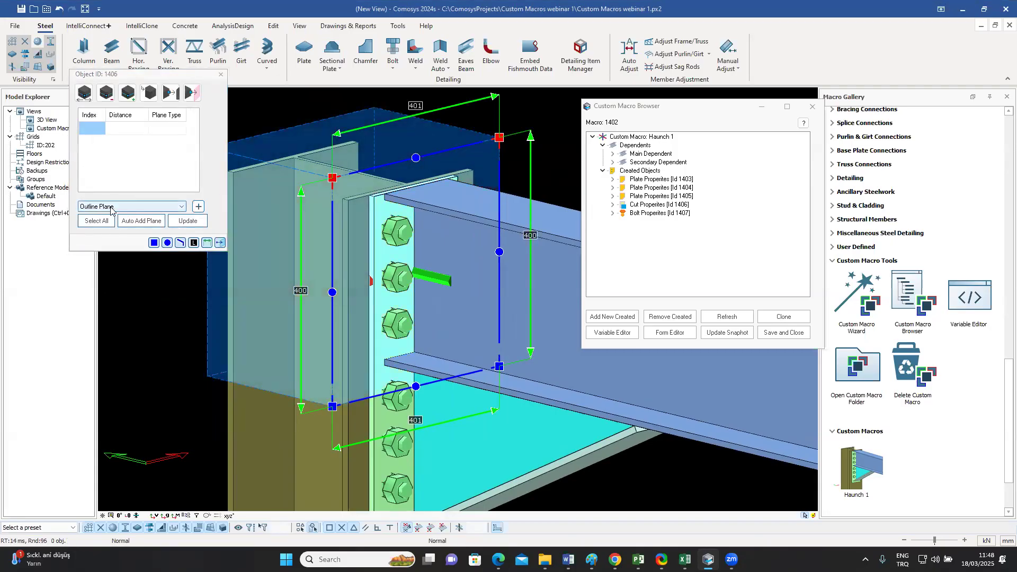
pyautogui.click(199, 207)
pyautogui.click(553, 284)
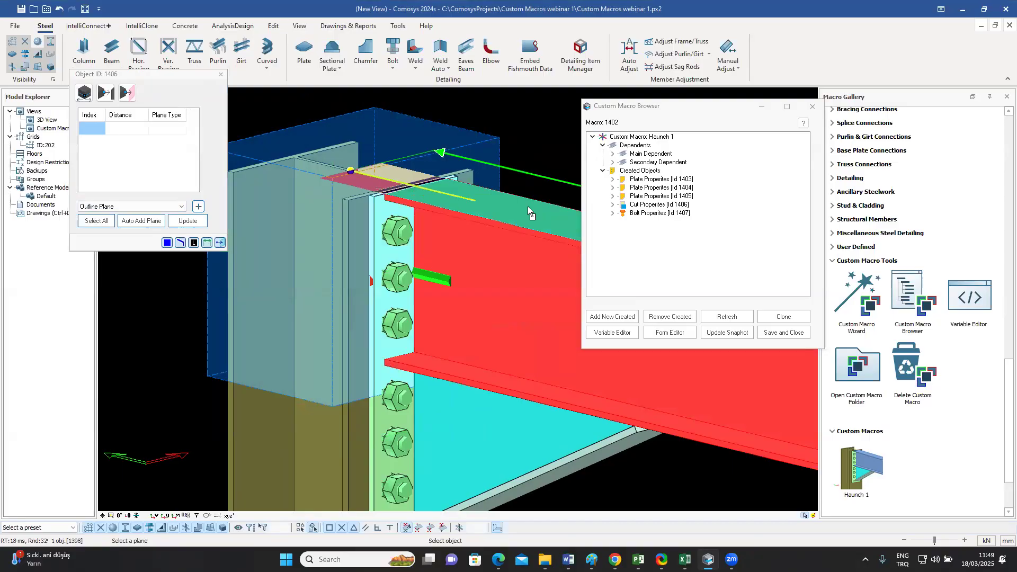
pyautogui.click(528, 207)
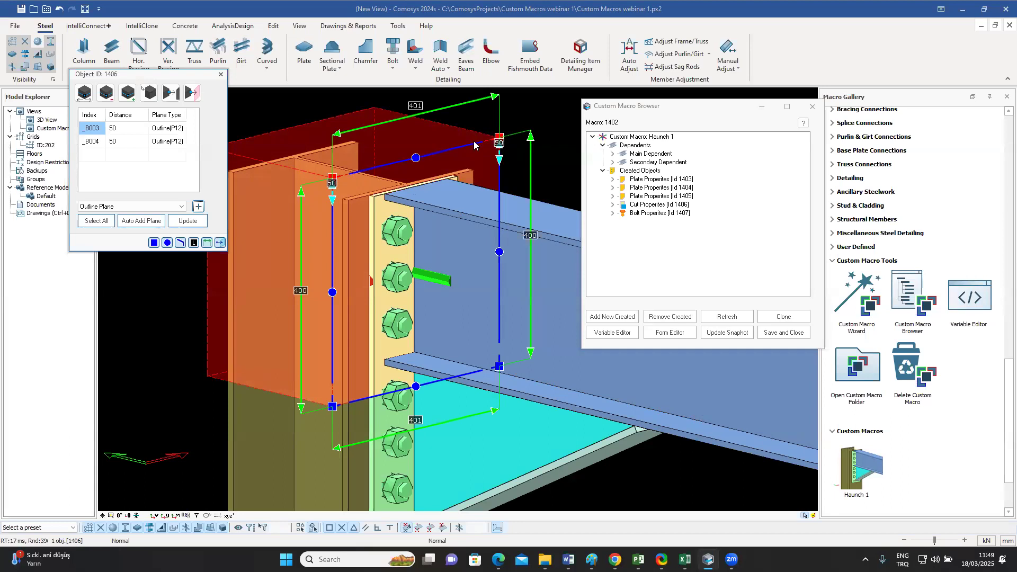
# Step: Bind the cut volume's two lower corner points to the outline plane on the underside of the beam's bottom flange
pyautogui.moveTo(504, 422); pyautogui.dragTo(496, 402, button='middle')
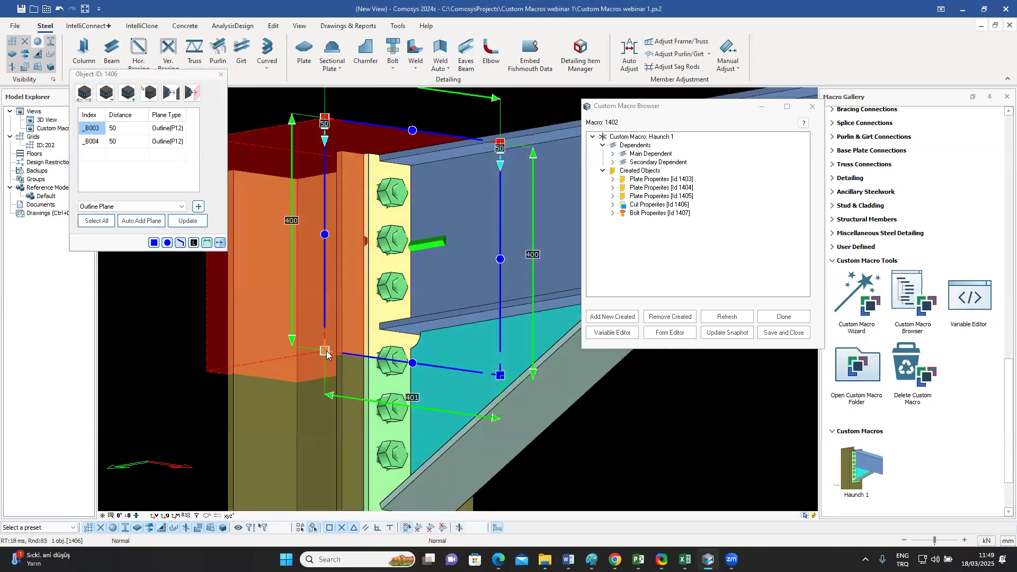
pyautogui.click(326, 352)
pyautogui.keyDown('ctrl'); pyautogui.click(500, 378); pyautogui.keyUp('ctrl')
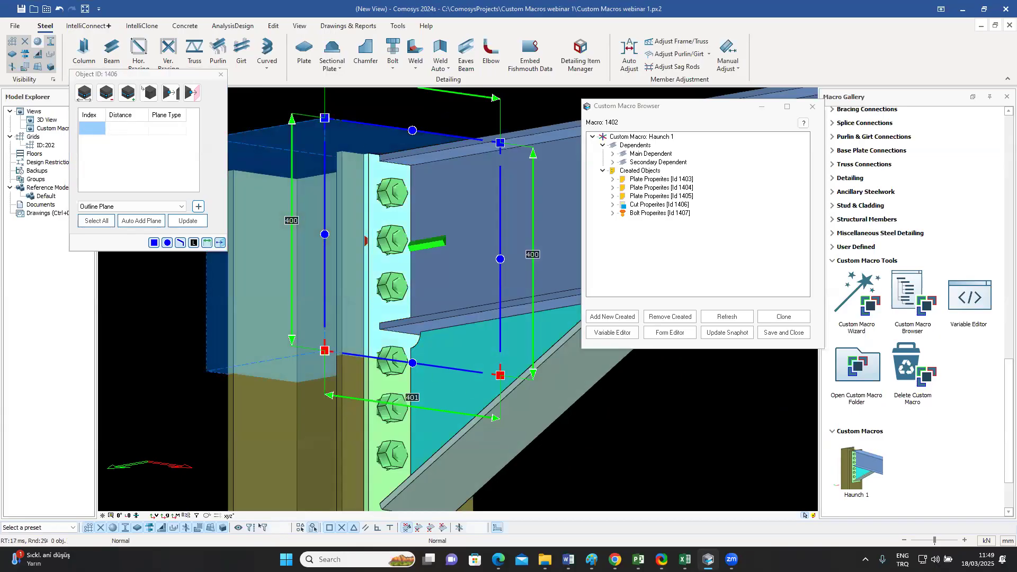
pyautogui.click(199, 207)
pyautogui.click(557, 199)
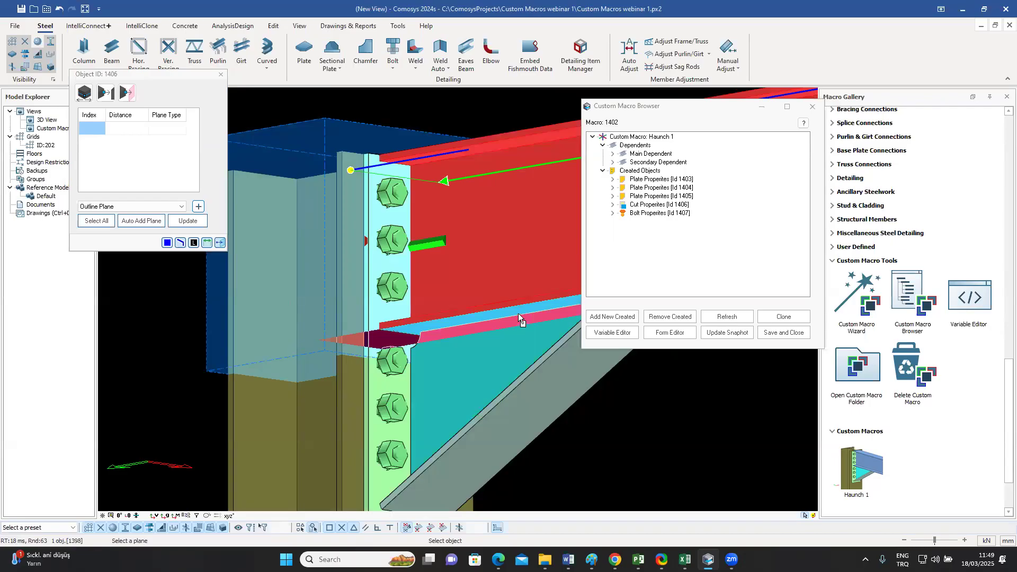
pyautogui.click(518, 313)
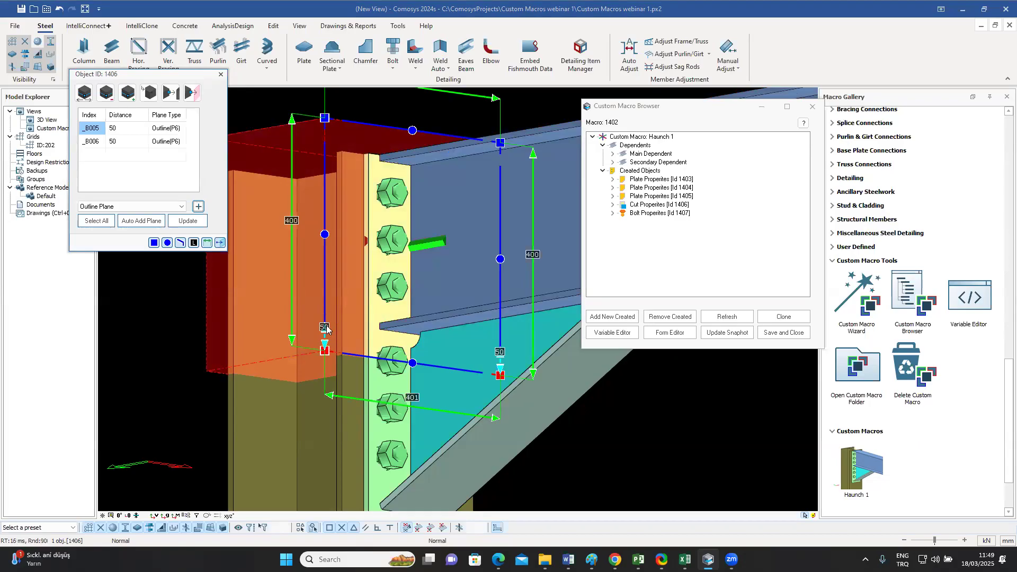
# Step: Update the cut volume's binding definitions, then save and close the Haunch 1 macro
pyautogui.click(187, 222)
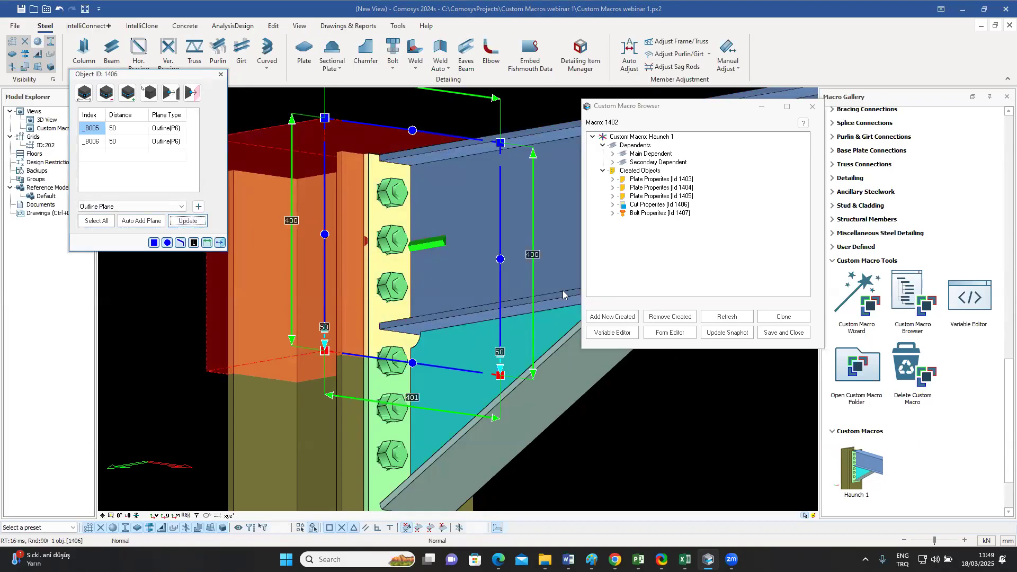
pyautogui.click(221, 74)
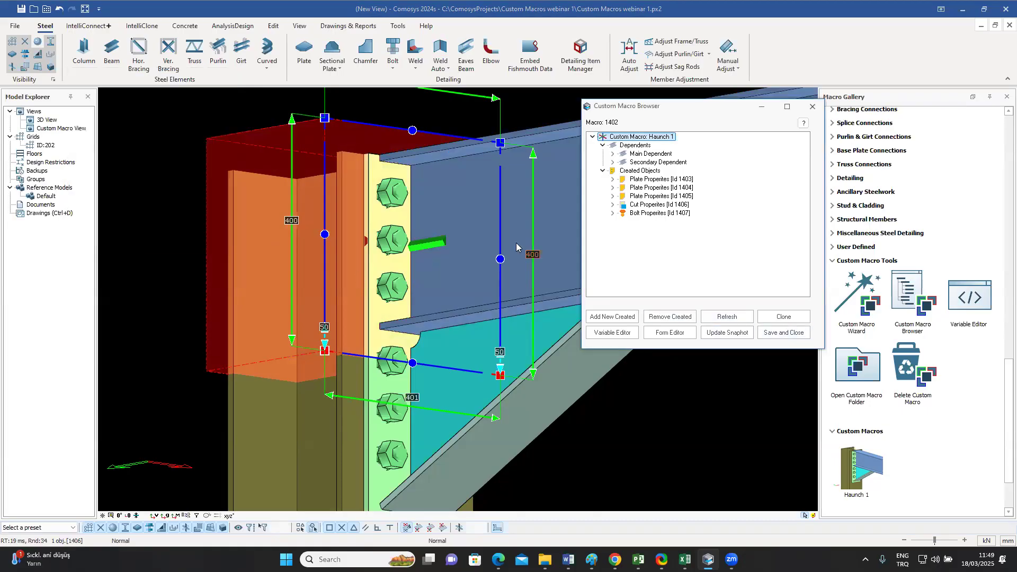
pyautogui.click(778, 335)
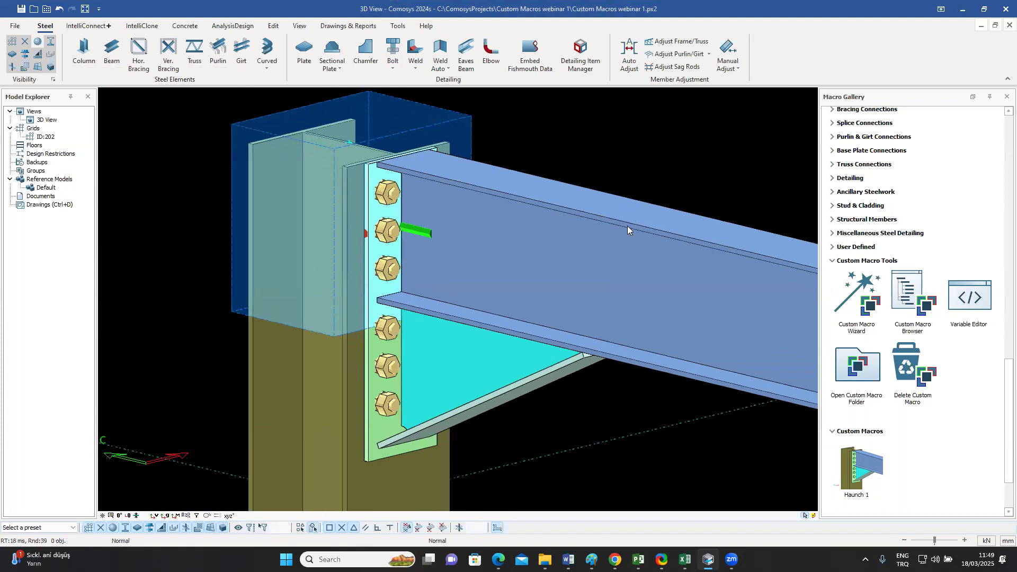
# Step: Select the end plate and the cut volume in the 3D view to check their positions, and clear the selection
pyautogui.click(374, 343)
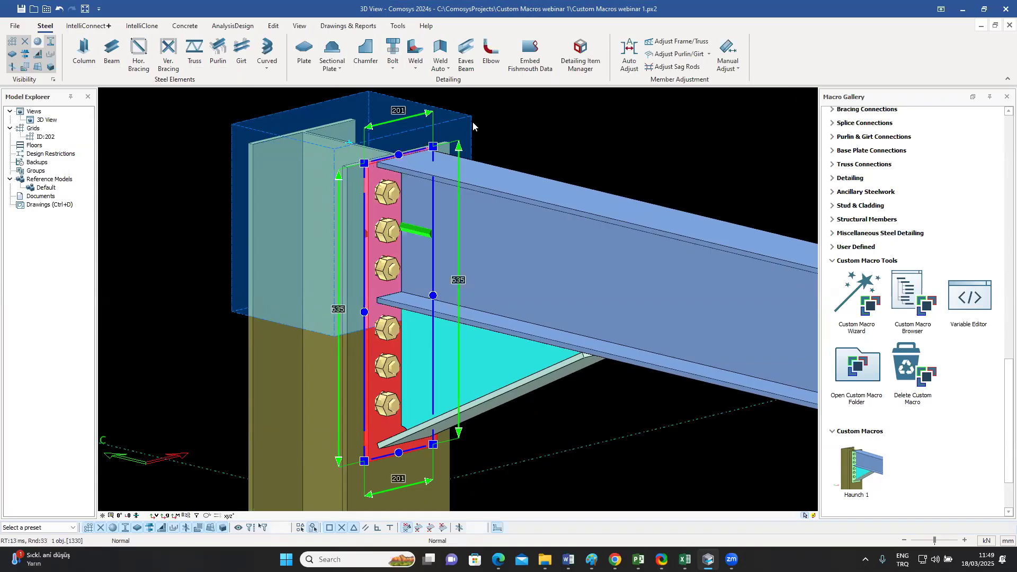
pyautogui.click(393, 140)
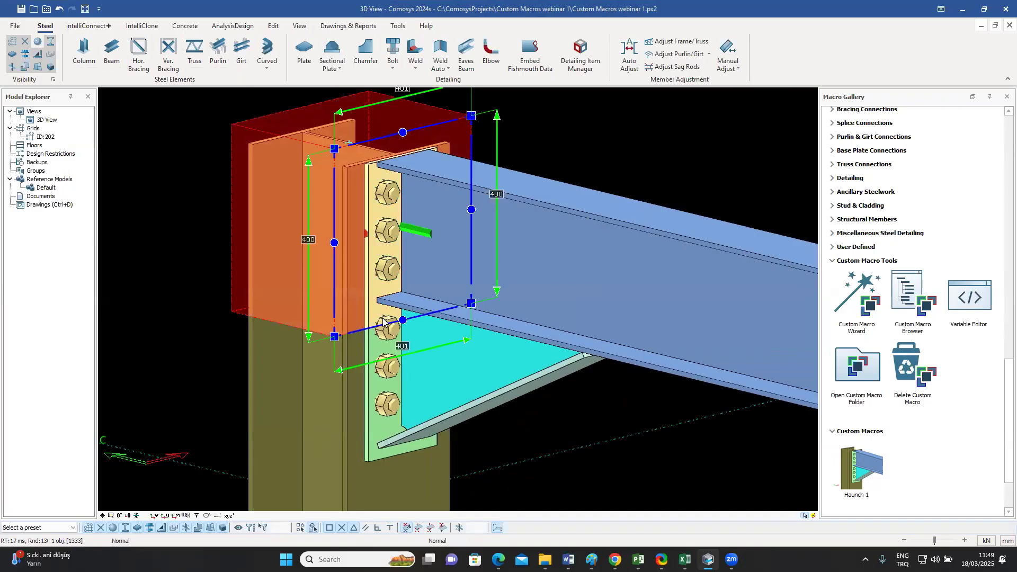
pyautogui.click(575, 147)
# Step: Change the beam's profile to IPE500 and clear the selection
pyautogui.doubleClick(554, 234)
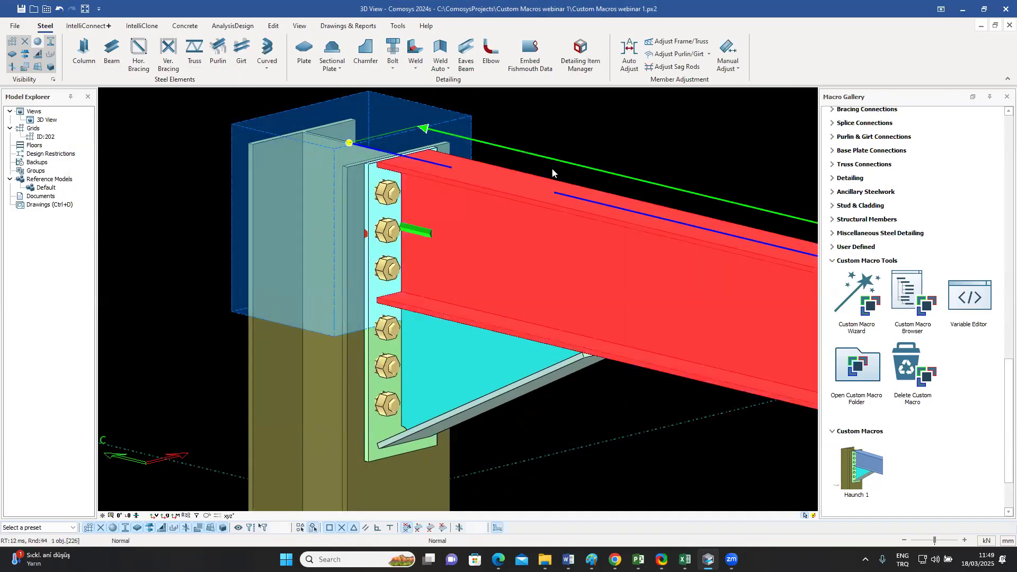
pyautogui.moveTo(510, 117); pyautogui.dragTo(757, 125)
pyautogui.click(683, 191)
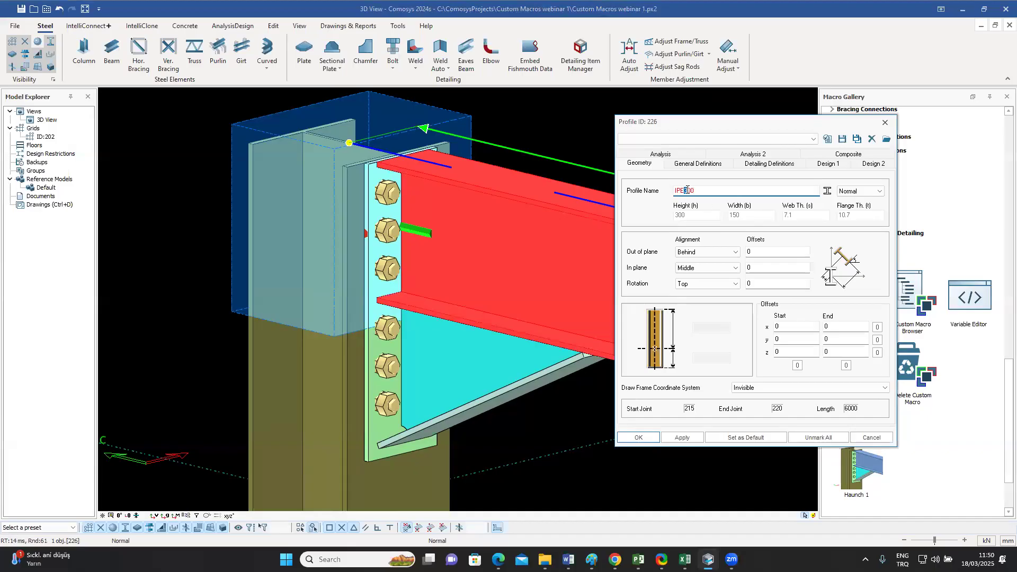
pyautogui.write('5')
pyautogui.press('Return')
pyautogui.click(609, 157)
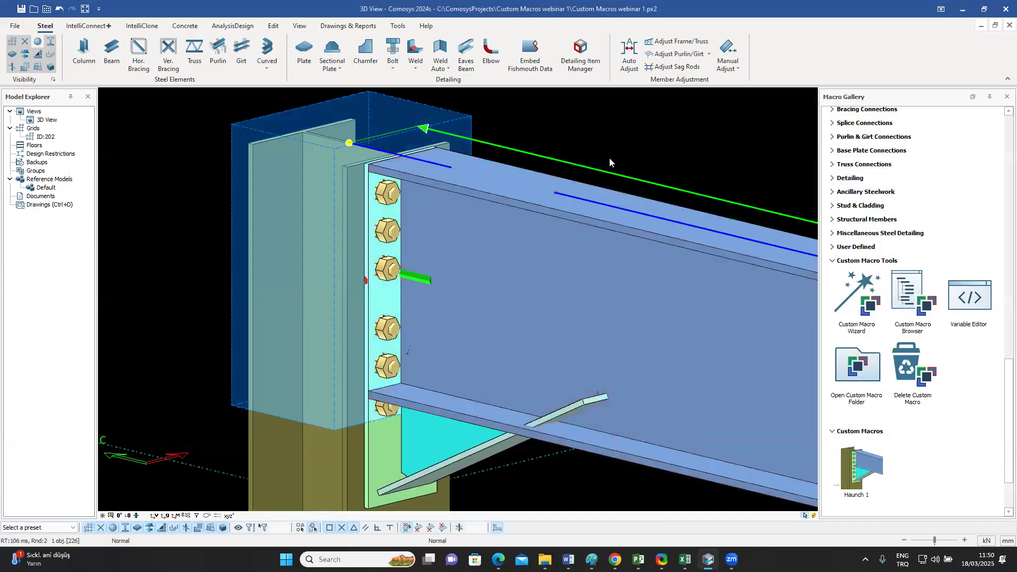
# Step: Examine how the end plate, triangular plate and sloping haunch plate sit against the deeper beam, selecting them individually
pyautogui.scroll(-2, 594, 186)
pyautogui.moveTo(594, 185); pyautogui.dragTo(498, 170, button='middle')
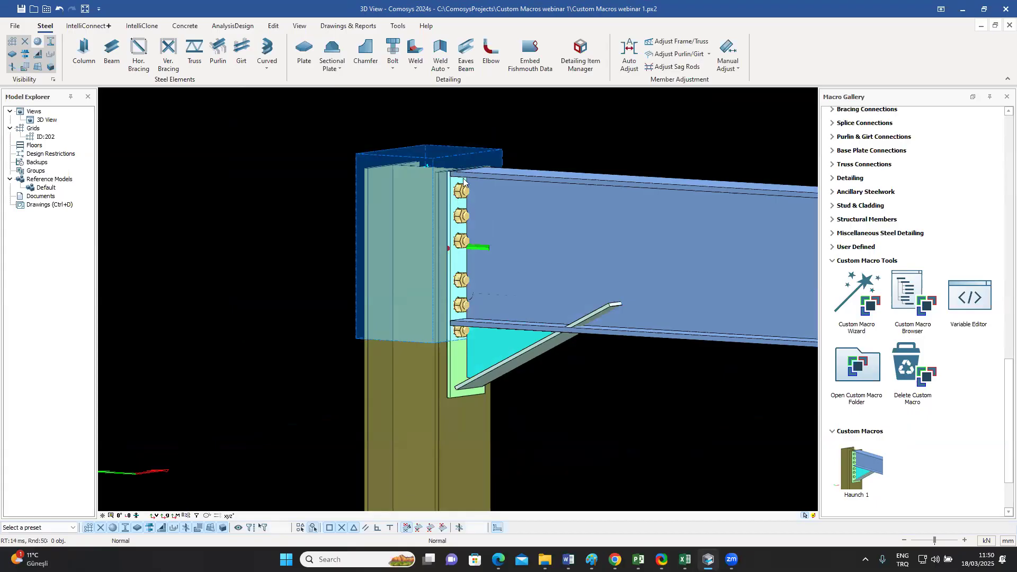
pyautogui.moveTo(489, 165); pyautogui.dragTo(496, 206, button='middle')
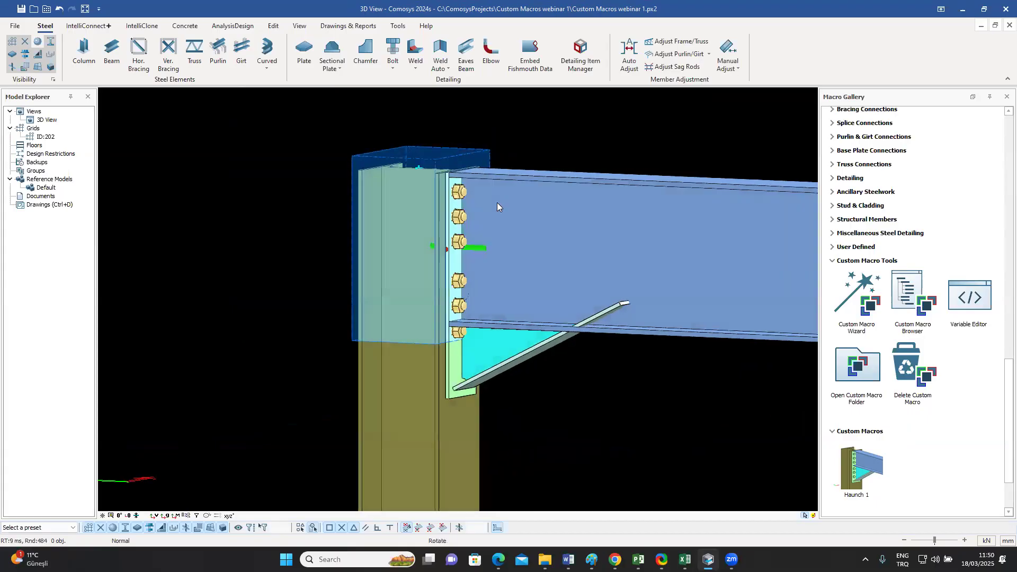
pyautogui.click(453, 367)
pyautogui.click(546, 140)
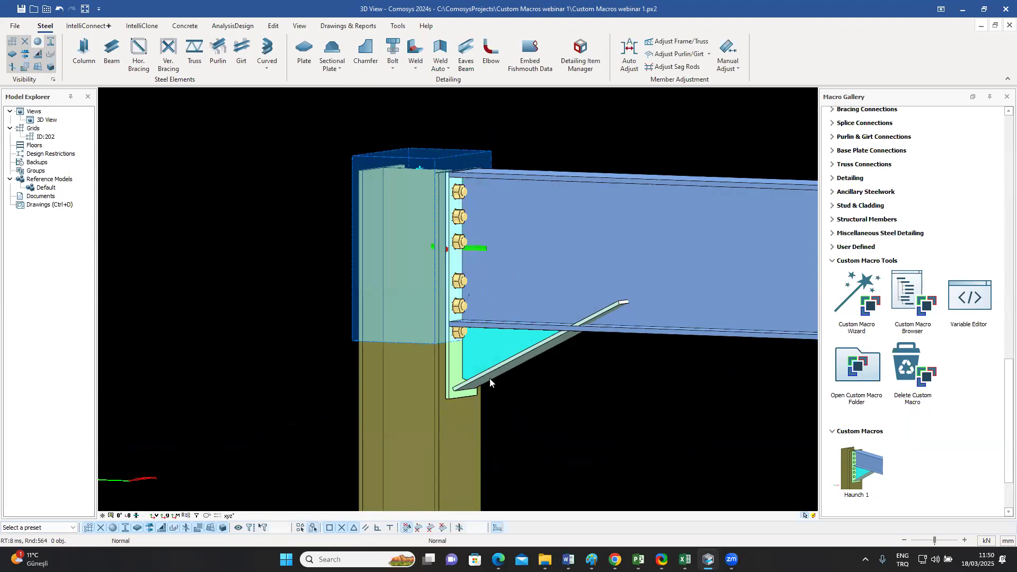
pyautogui.click(490, 337)
pyautogui.click(579, 413)
pyautogui.click(537, 360)
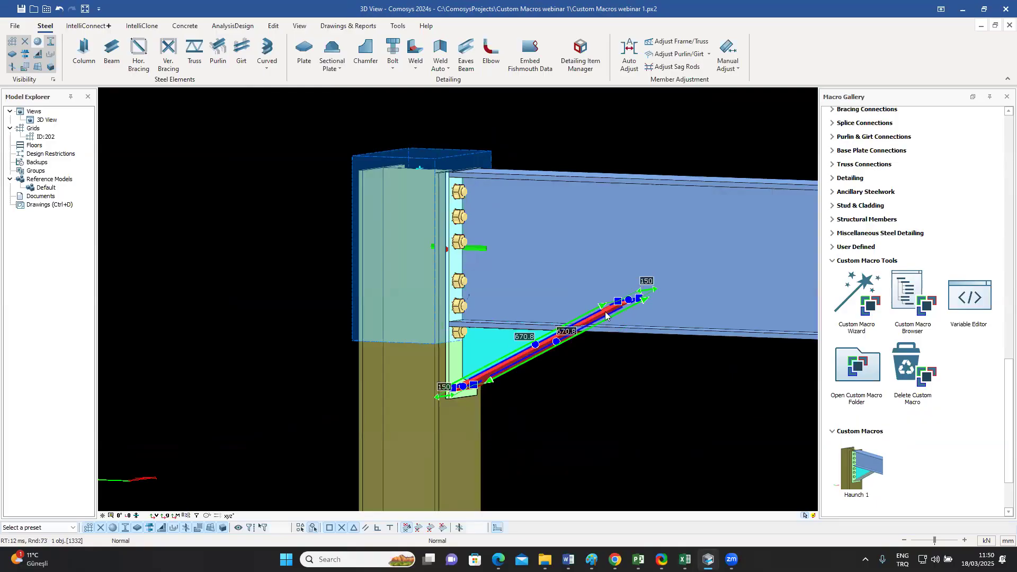
pyautogui.click(579, 392)
# Step: Select the cut volume and examine how its height and its upper and lower edges follow the deeper beam
pyautogui.moveTo(524, 197); pyautogui.dragTo(509, 202, button='middle')
pyautogui.scroll(2, 462, 198)
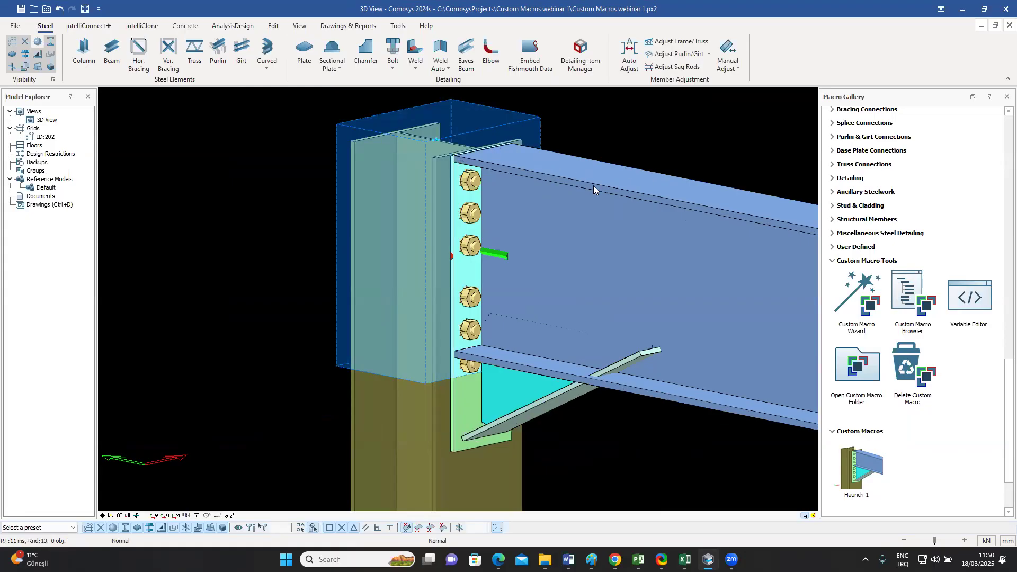
pyautogui.click(542, 128)
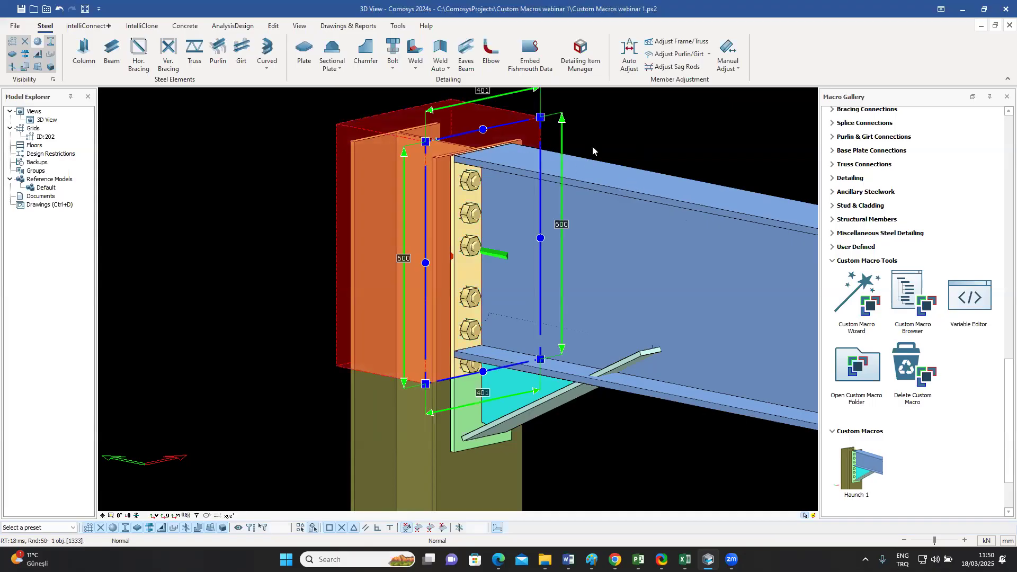
pyautogui.press('Escape')
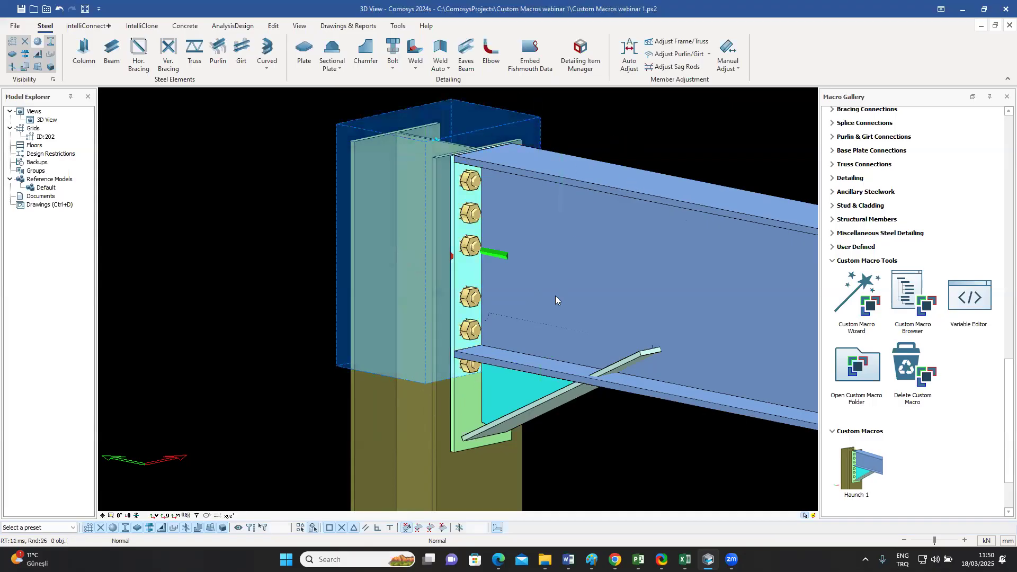
pyautogui.click(400, 363)
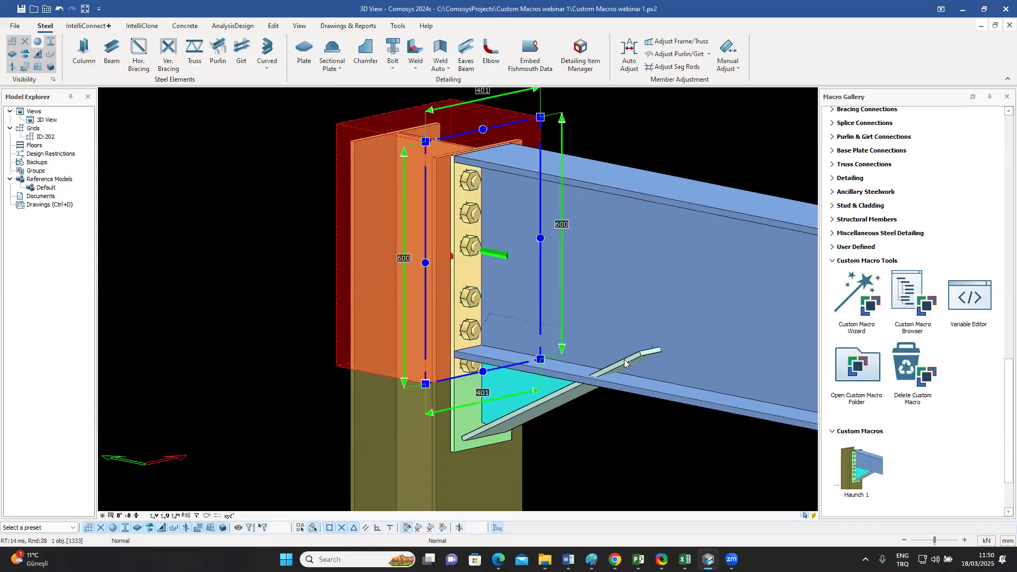
pyautogui.moveTo(662, 380); pyautogui.dragTo(540, 318, button='middle')
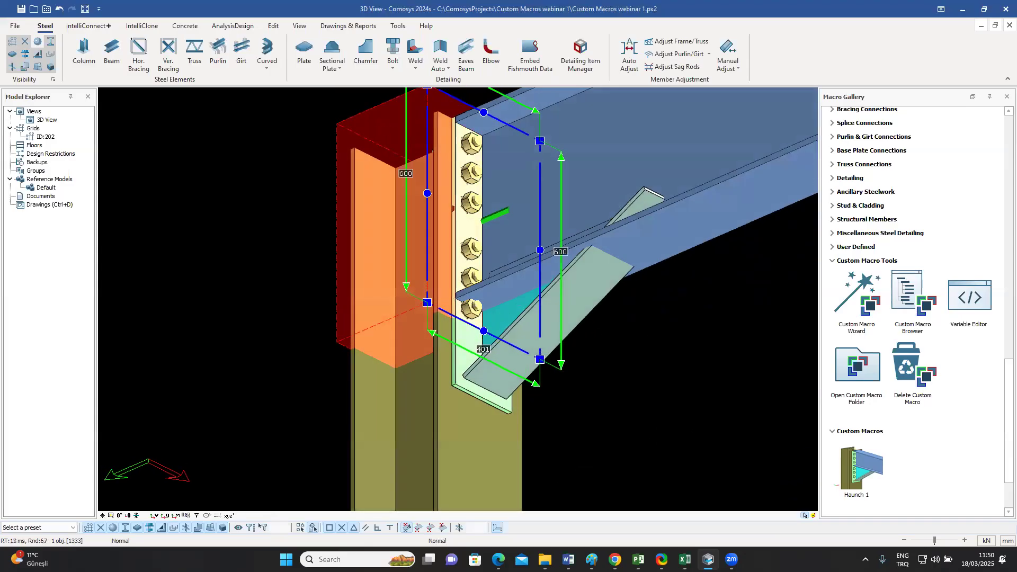
# Step: Select the triangular haunch plate and examine its corner positions relative to the beam's bottom flange
pyautogui.moveTo(636, 346); pyautogui.dragTo(384, 344, button='middle')
pyautogui.scroll(5, 384, 344)
pyautogui.click(379, 307)
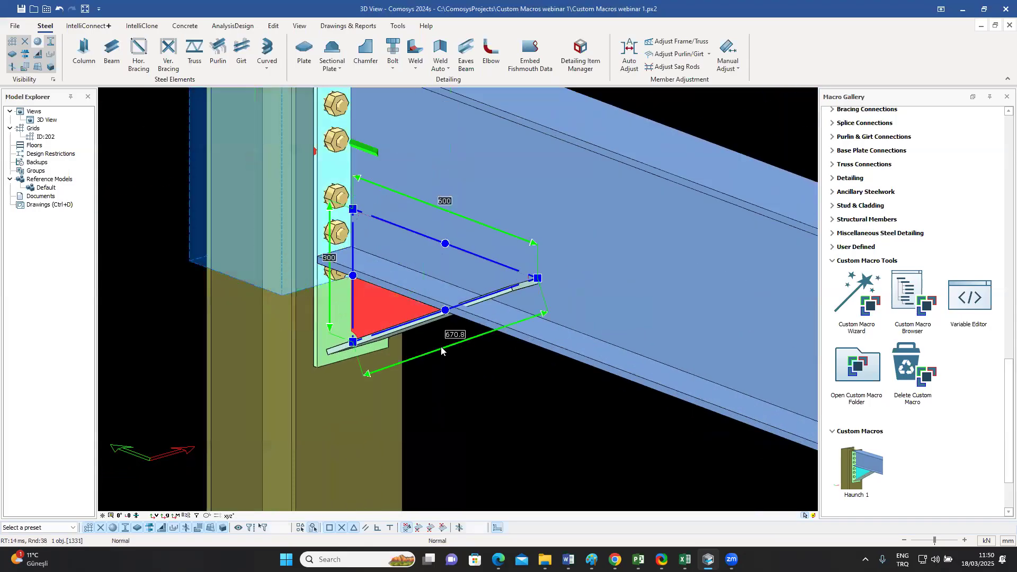
pyautogui.keyDown('shift'); pyautogui.moveTo(498, 377); pyautogui.dragTo(576, 403, button='middle'); pyautogui.keyUp('shift')
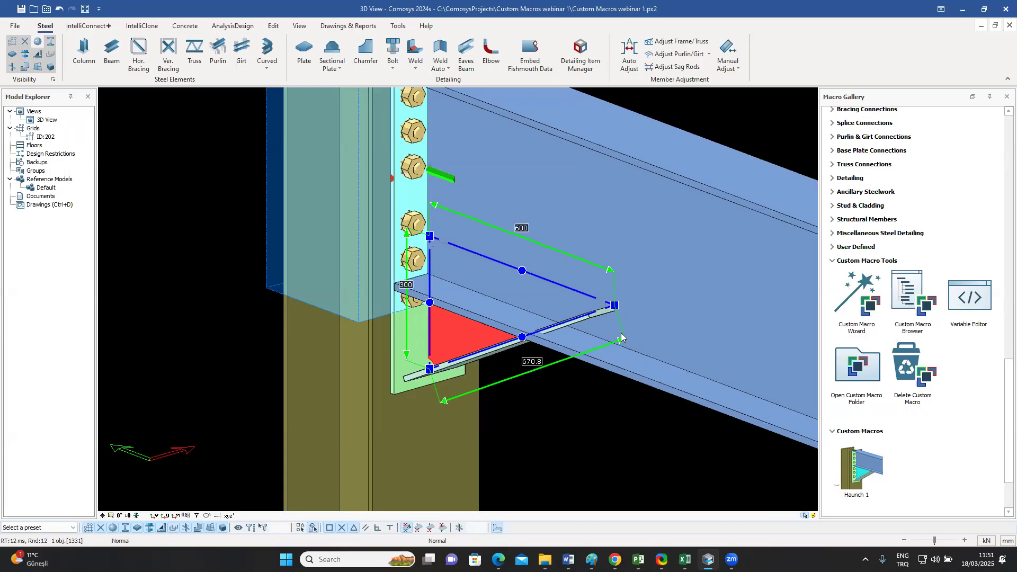
pyautogui.moveTo(601, 428); pyautogui.dragTo(518, 347, button='middle')
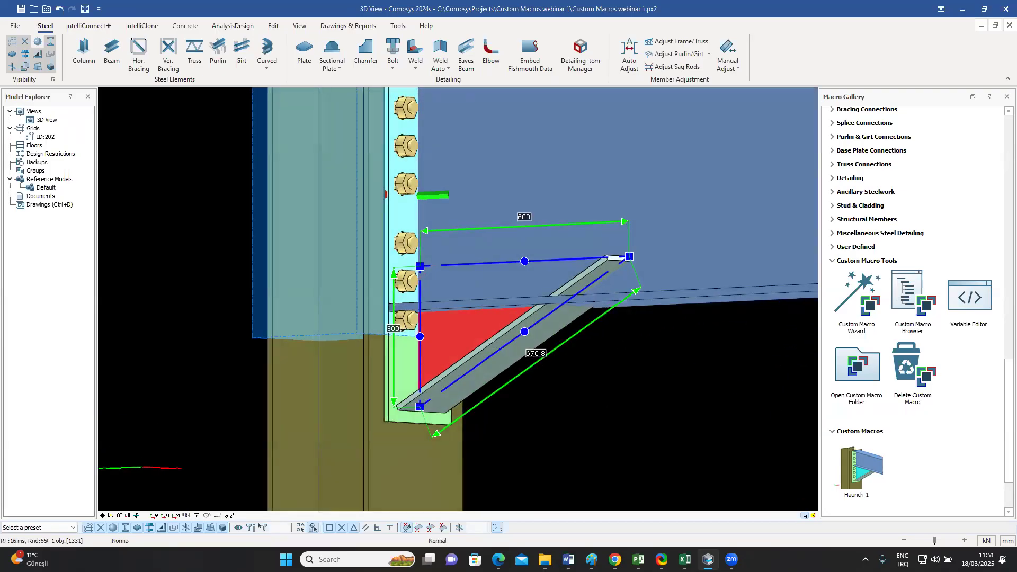
# Step: Undo the beam's last profile change and examine how the triangular haunch plate meets the beam's bottom flange
pyautogui.click(616, 405)
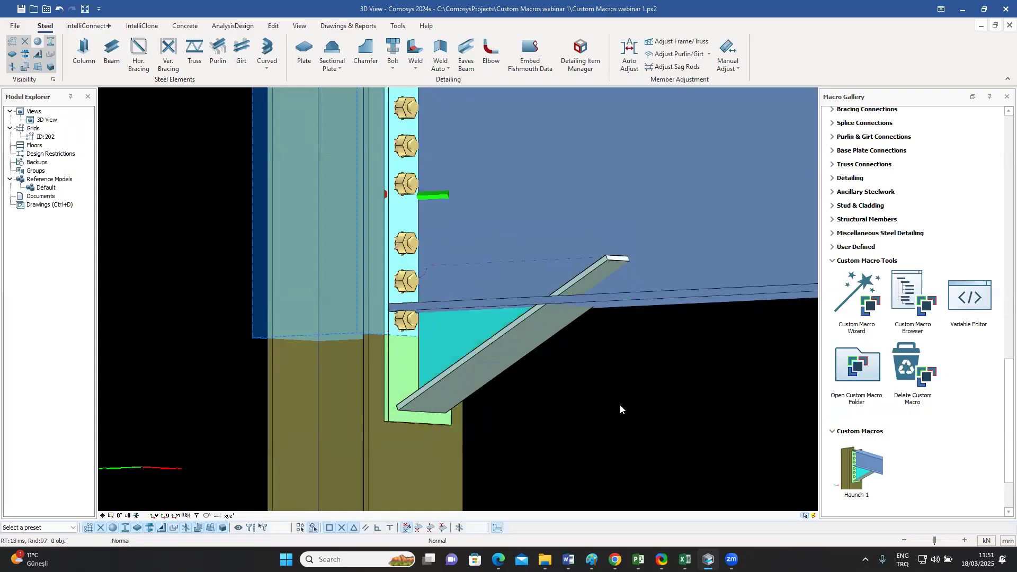
pyautogui.hotkey('ctrl', 'z')
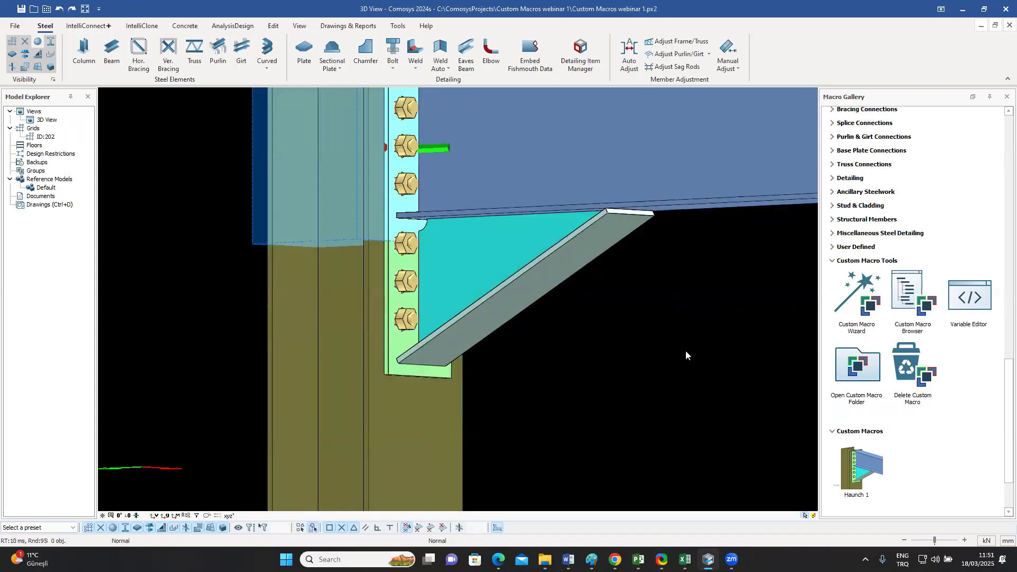
pyautogui.scroll(-2, 640, 329)
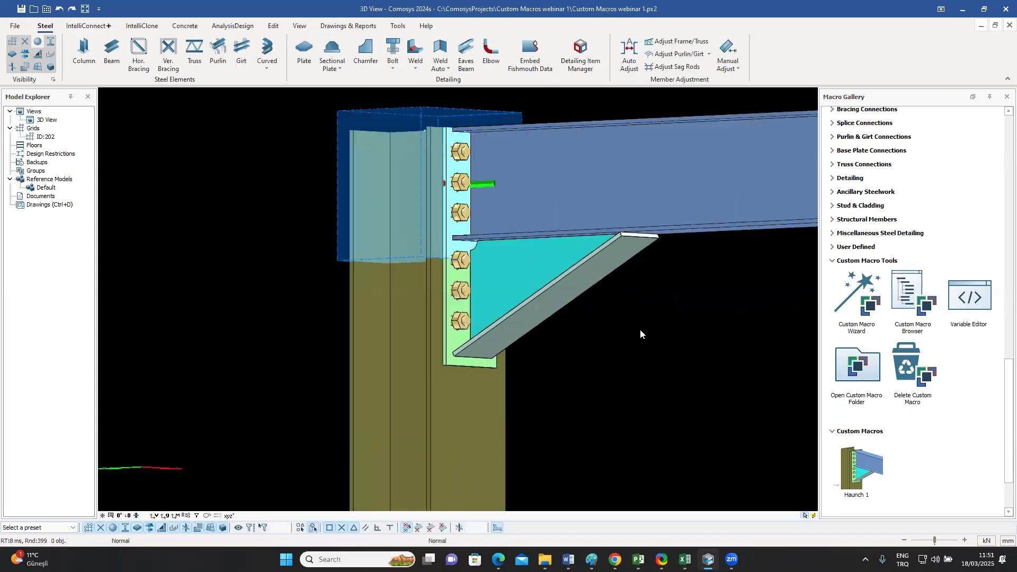
pyautogui.click(518, 259)
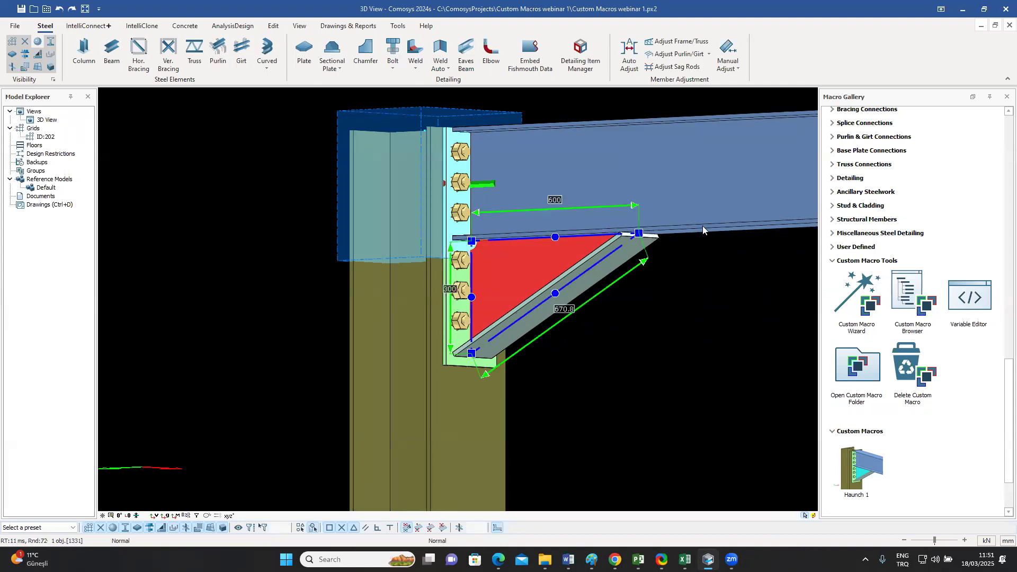
pyautogui.moveTo(669, 268); pyautogui.dragTo(662, 307, button='middle')
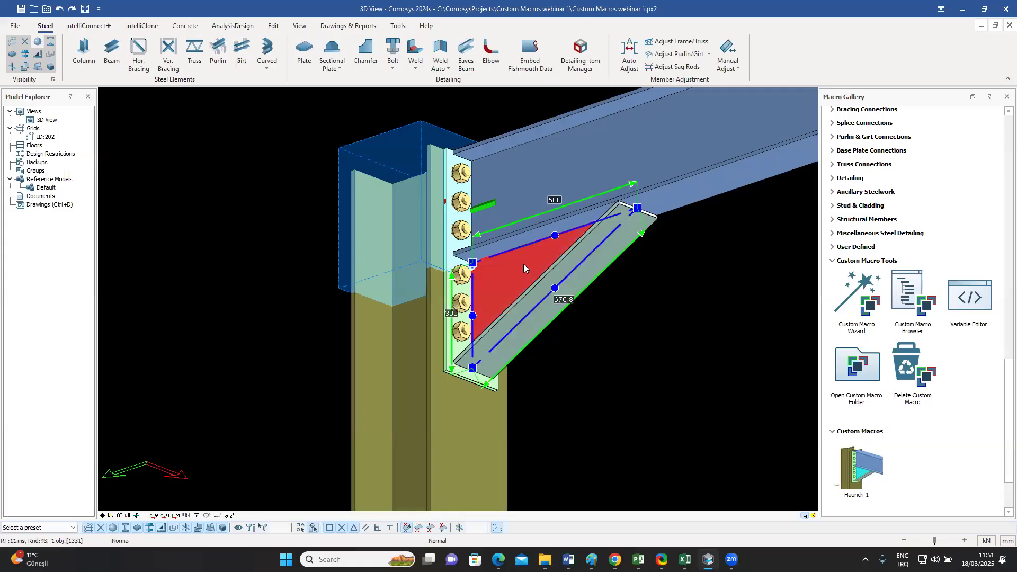
pyautogui.moveTo(741, 249); pyautogui.dragTo(627, 241, button='middle')
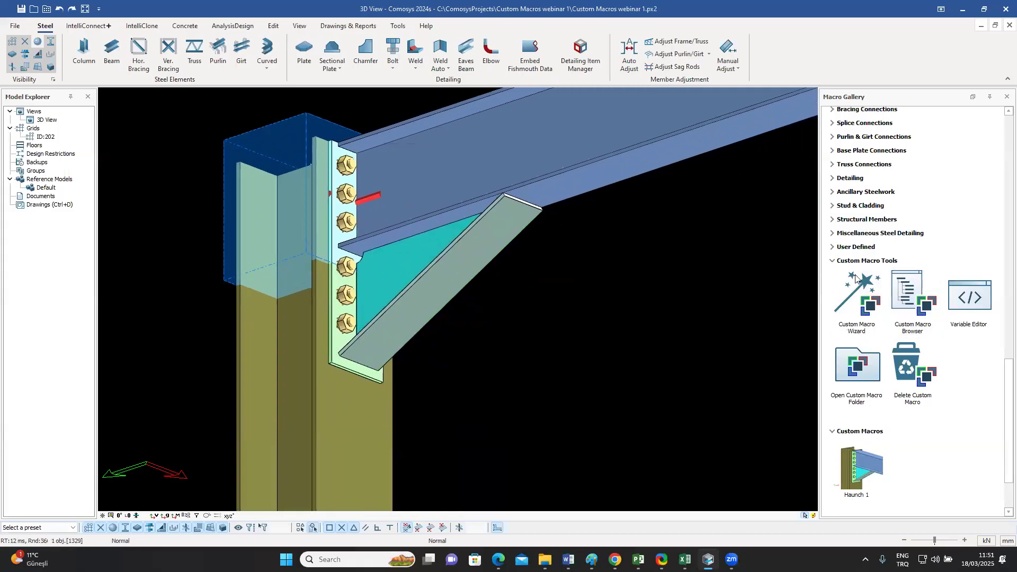
# Step: Open Haunch 1 in the Custom Macro Browser and bind the triangular plate's two upper corners to the underside outline plane of the beam's bottom flange
pyautogui.click(918, 297)
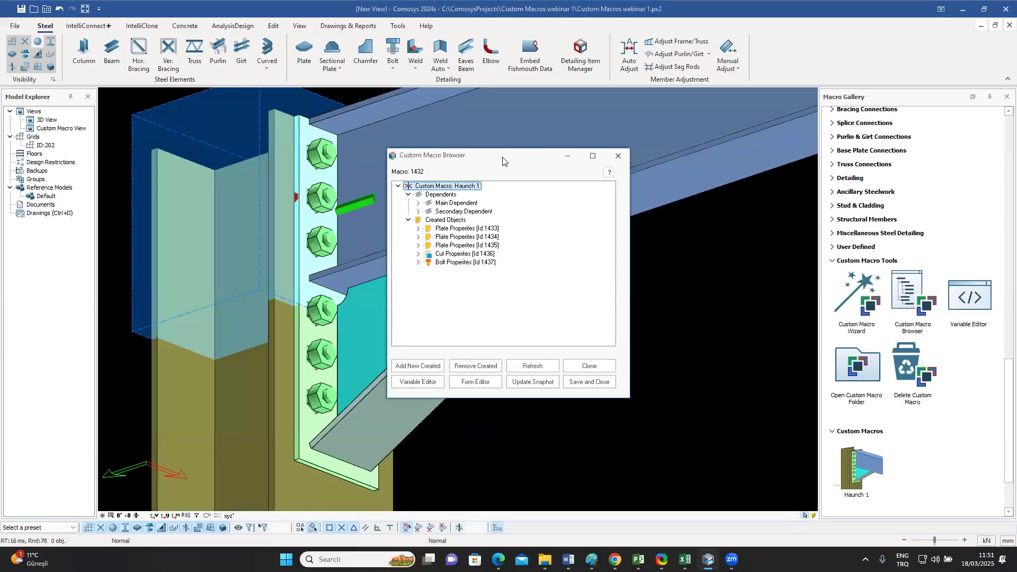
pyautogui.moveTo(502, 160); pyautogui.dragTo(772, 140)
pyautogui.click(403, 291)
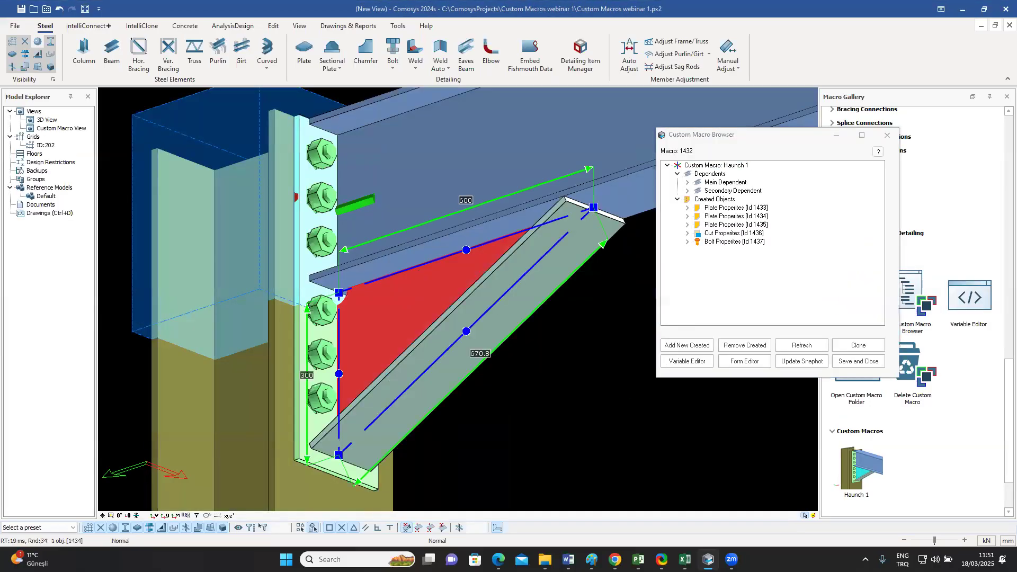
pyautogui.click(593, 207)
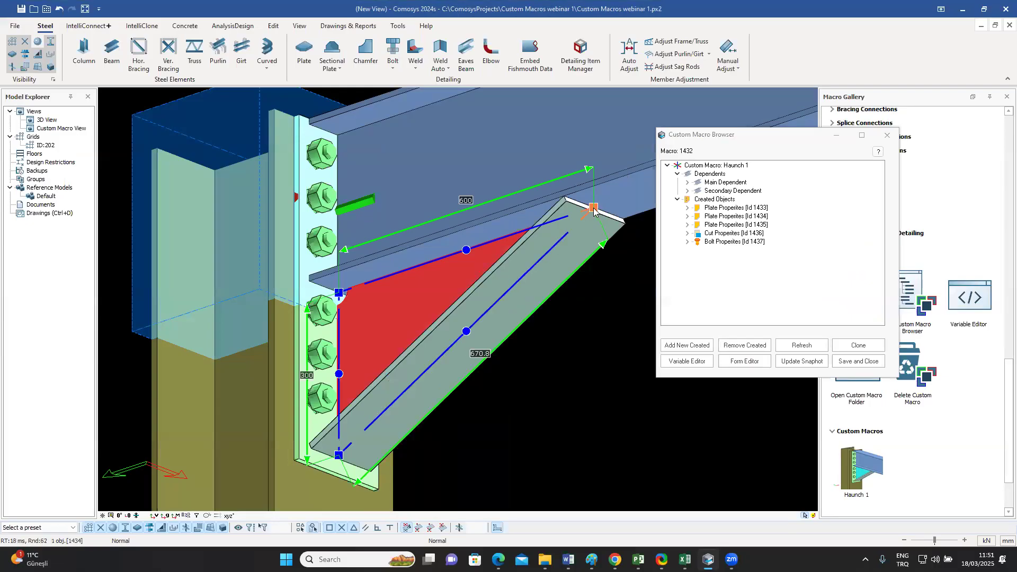
pyautogui.click(338, 293)
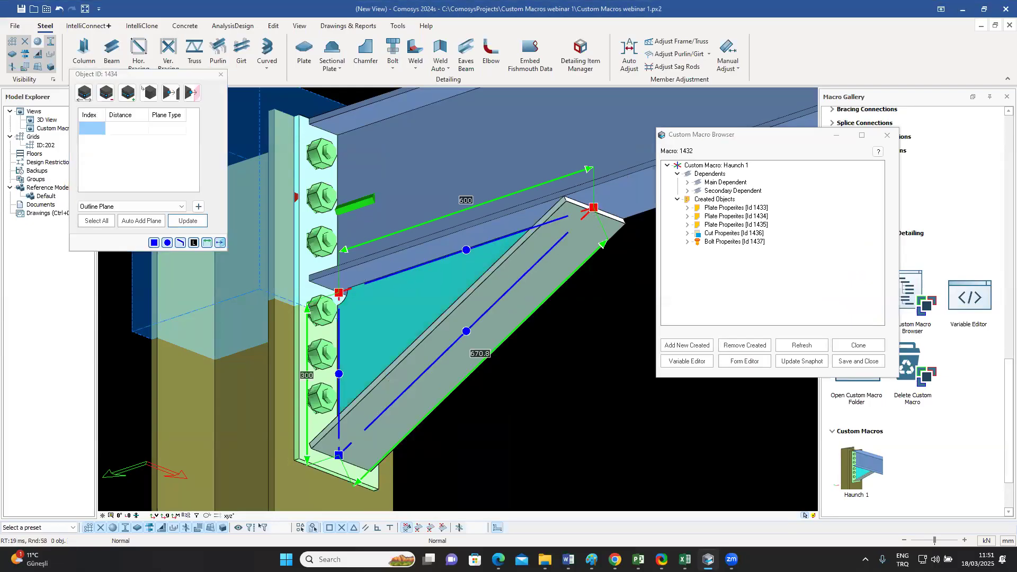
pyautogui.click(198, 208)
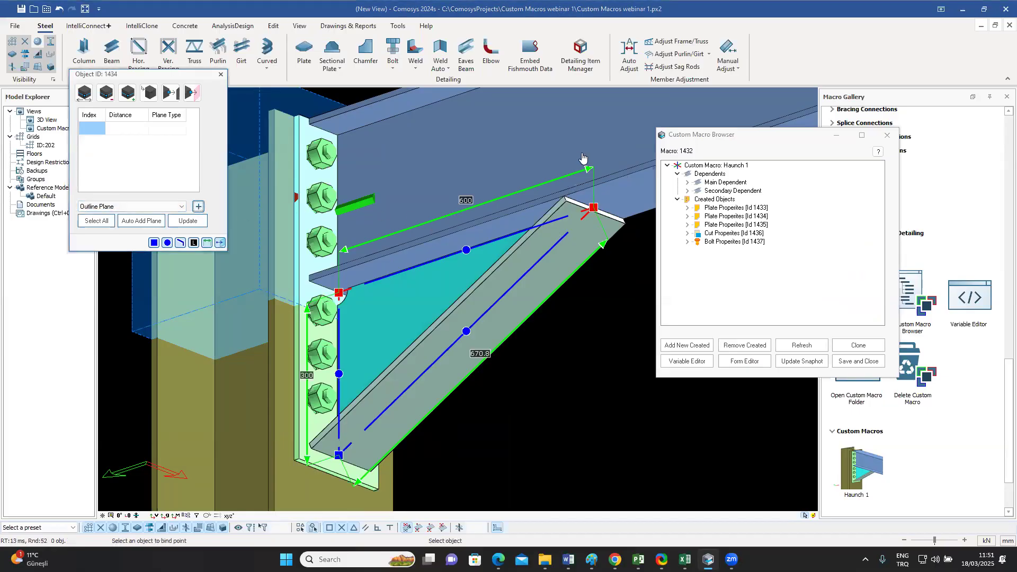
pyautogui.click(622, 132)
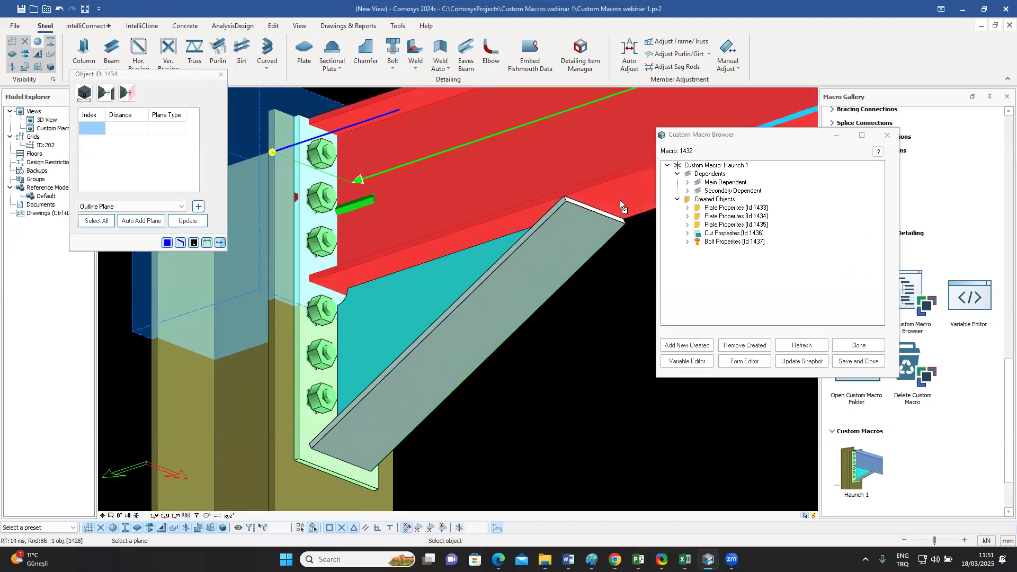
pyautogui.click(623, 200)
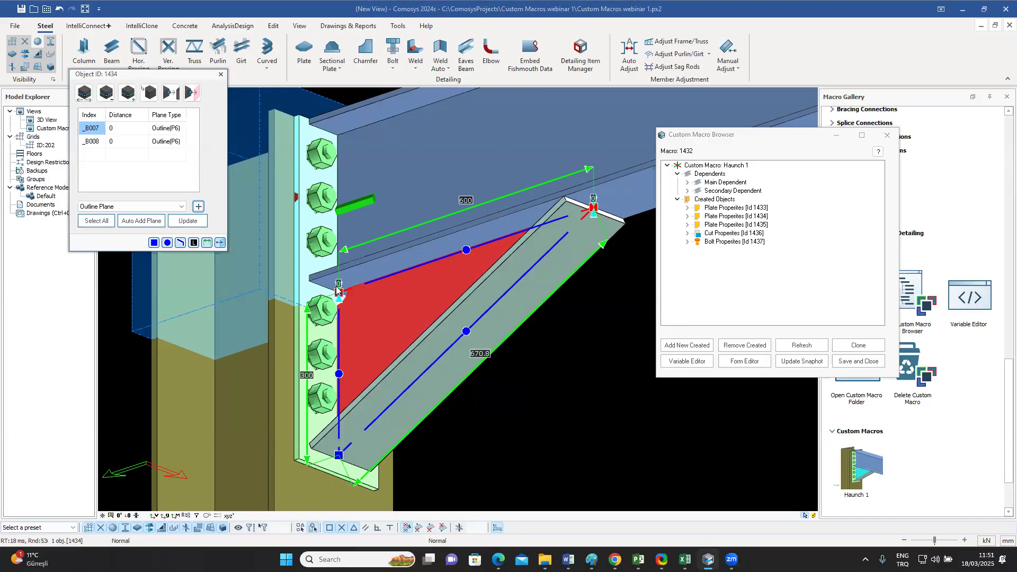
pyautogui.click(526, 449)
# Step: Bind the triangular plate's two corners along the end plate to the end plate's outline plane, then save and close the macro
pyautogui.keyDown('shift'); pyautogui.moveTo(509, 212); pyautogui.dragTo(452, 269, button='middle'); pyautogui.keyUp('shift')
pyautogui.click(439, 252)
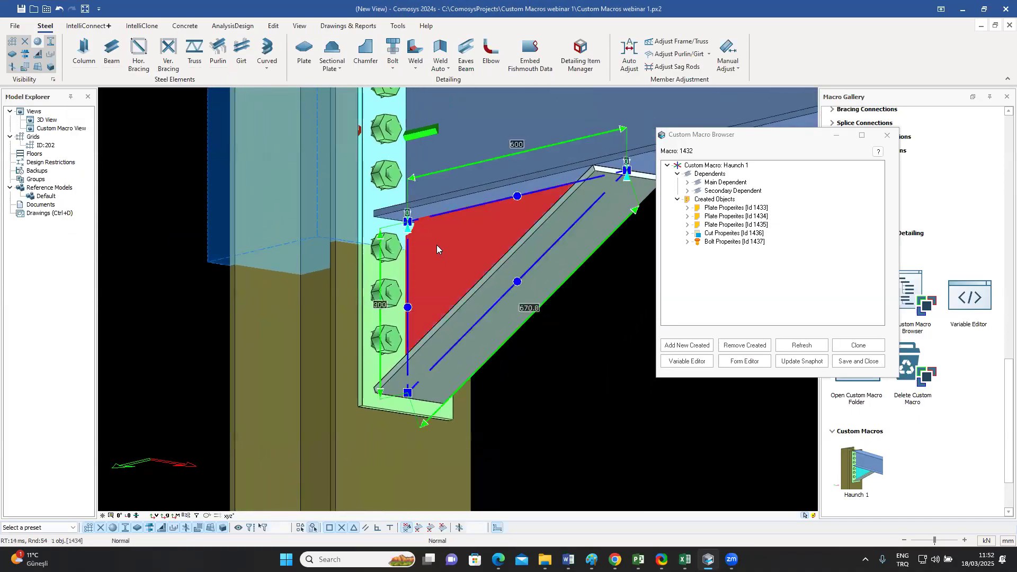
pyautogui.click(408, 221)
pyautogui.click(407, 392)
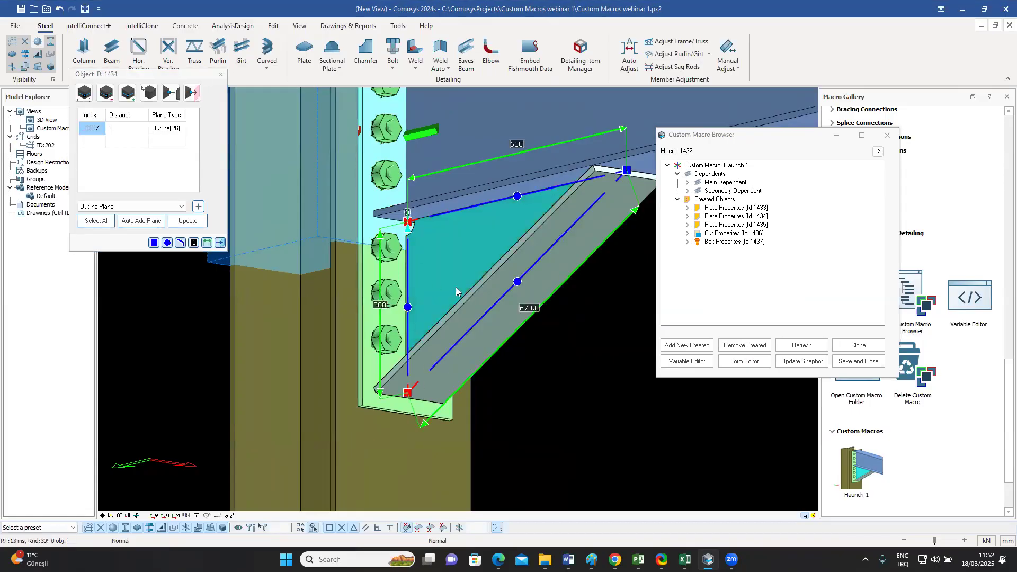
pyautogui.moveTo(456, 287); pyautogui.dragTo(433, 303, button='middle')
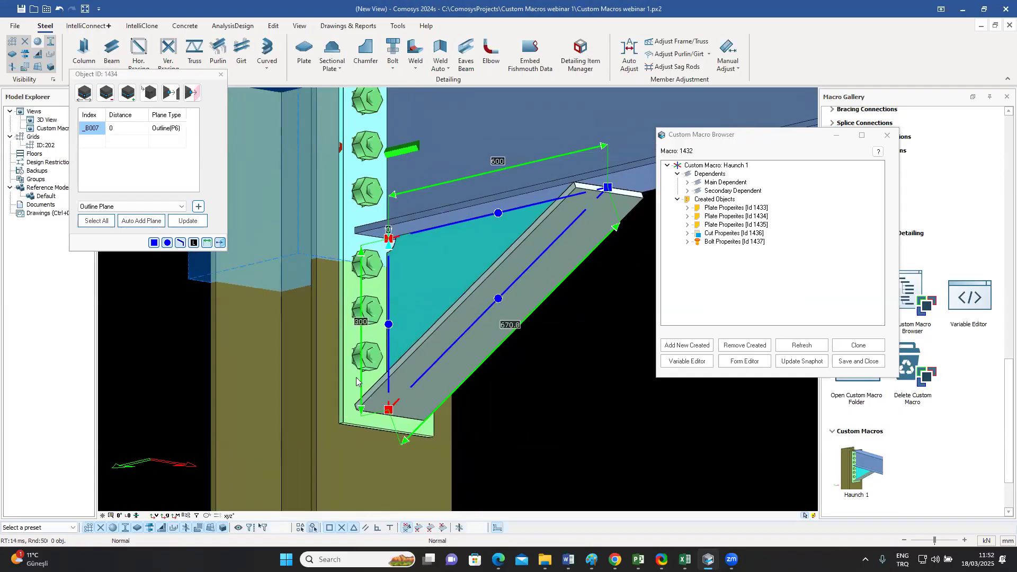
pyautogui.click(200, 207)
pyautogui.click(349, 420)
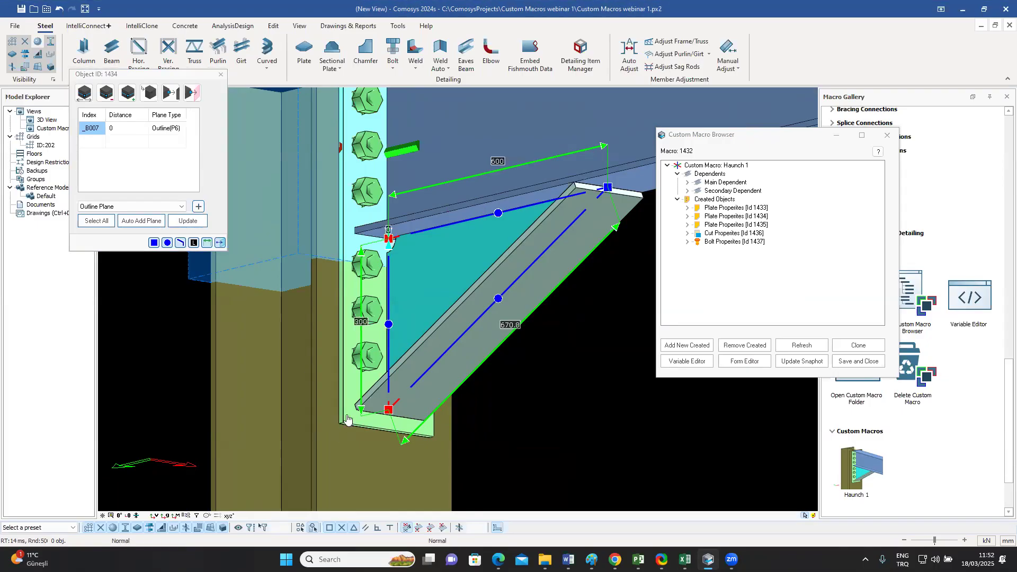
pyautogui.click(352, 383)
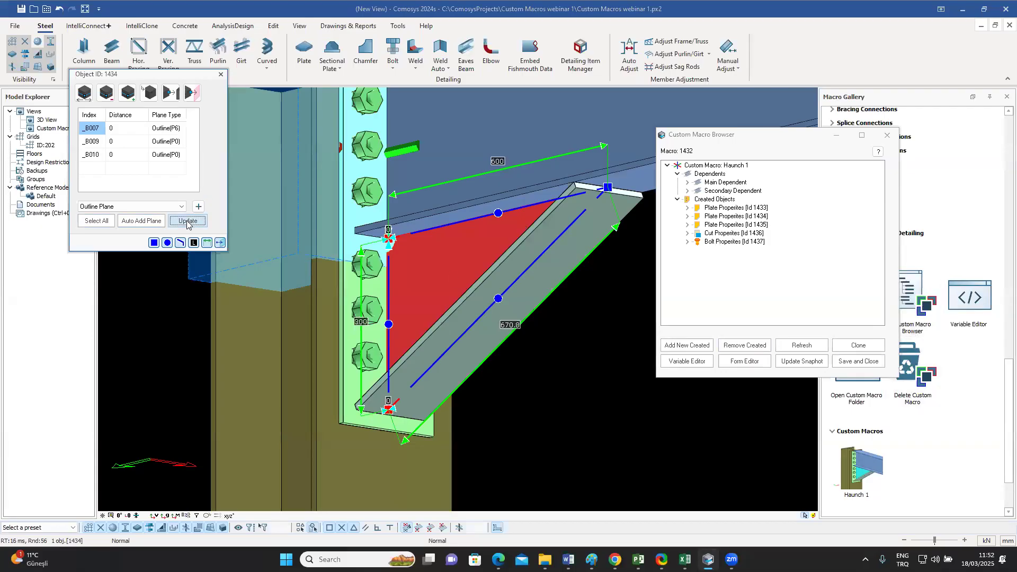
pyautogui.click(854, 361)
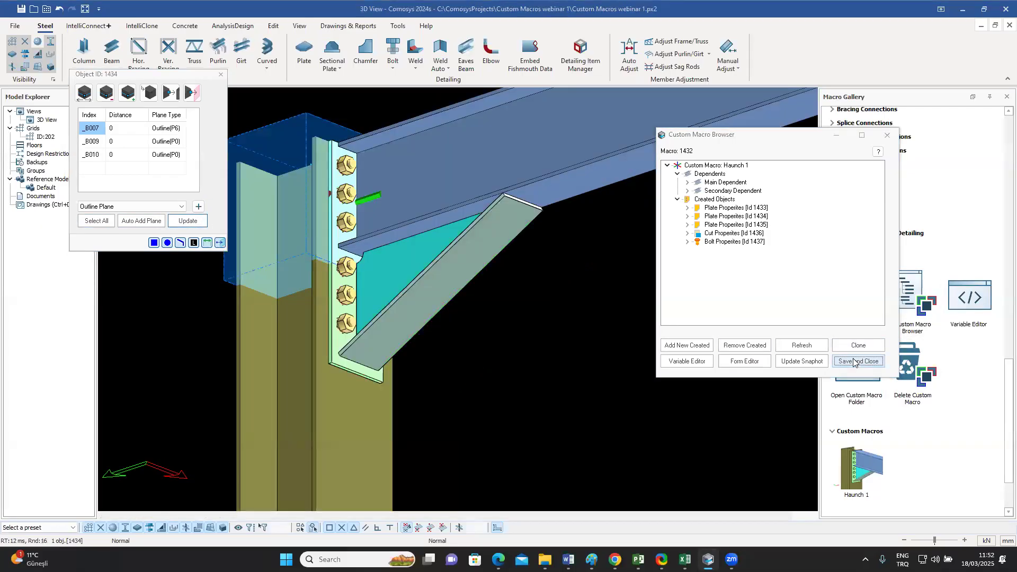
# Step: Change the beam's profile to IPE500 and clear the selection
pyautogui.moveTo(547, 285)
pyautogui.mouseDown(button='middle')
pyautogui.moveTo(545, 302)
pyautogui.moveTo(545, 293)
pyautogui.mouseUp(button='middle')
pyautogui.click(577, 192)
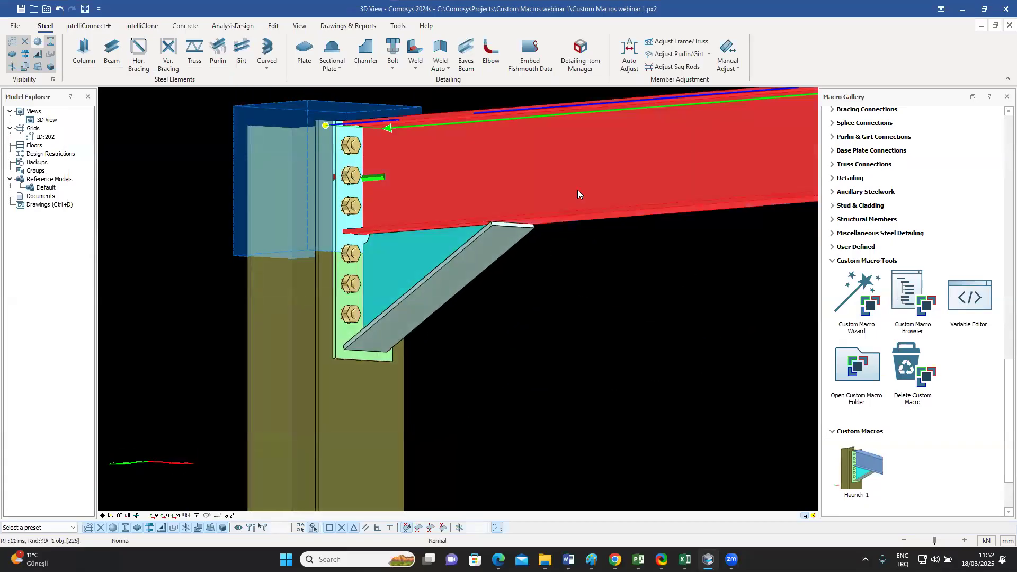
pyautogui.doubleClick(577, 190)
pyautogui.click(667, 187)
pyautogui.moveTo(653, 187); pyautogui.dragTo(656, 187)
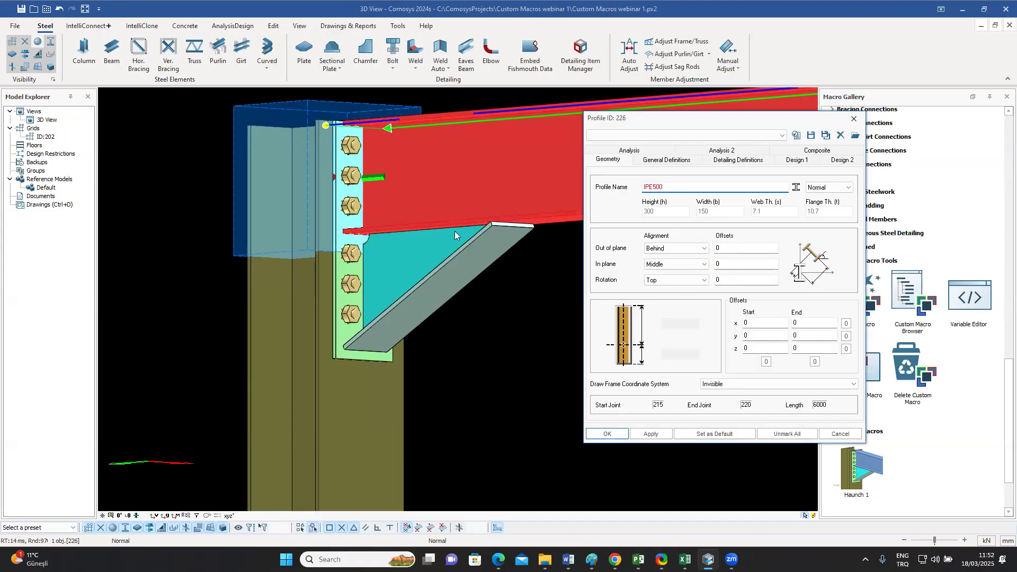
pyautogui.click(601, 434)
pyautogui.click(498, 354)
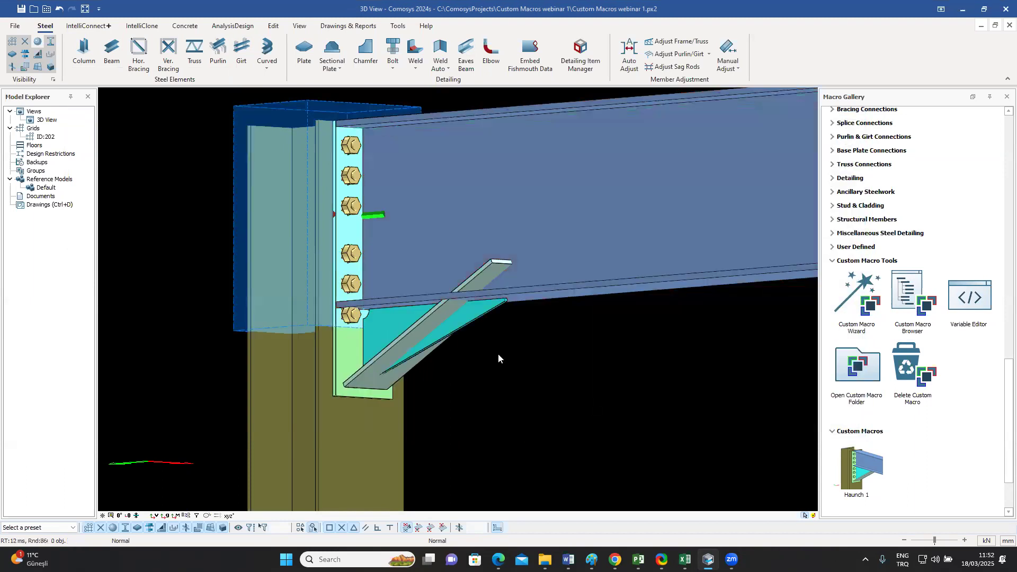
# Step: Examine how the inclined haunch plate sits against the triangular plate and the bottom flange of the deeper beam
pyautogui.click(475, 319)
pyautogui.moveTo(484, 339); pyautogui.dragTo(413, 338, button='middle')
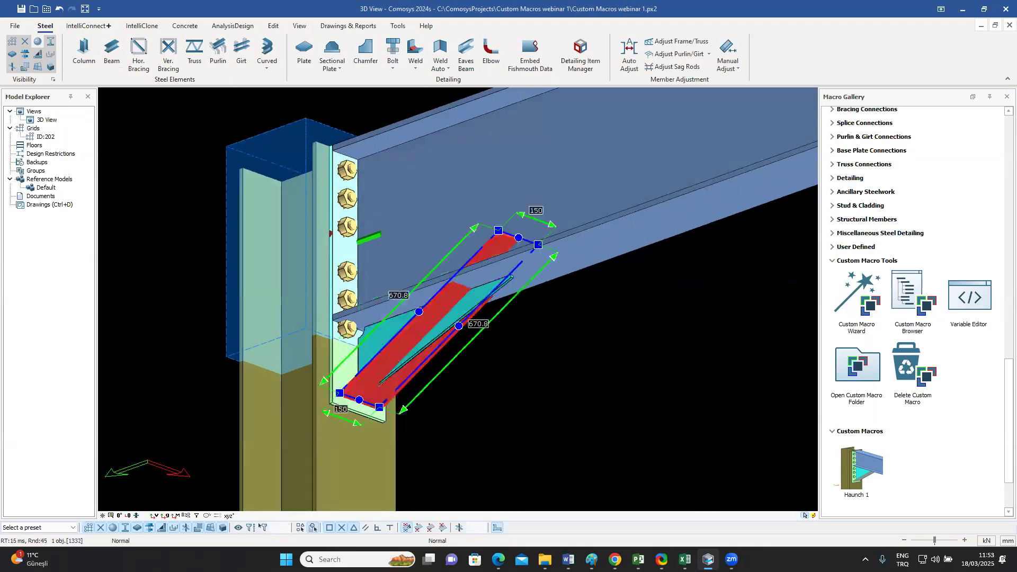
pyautogui.click(508, 335)
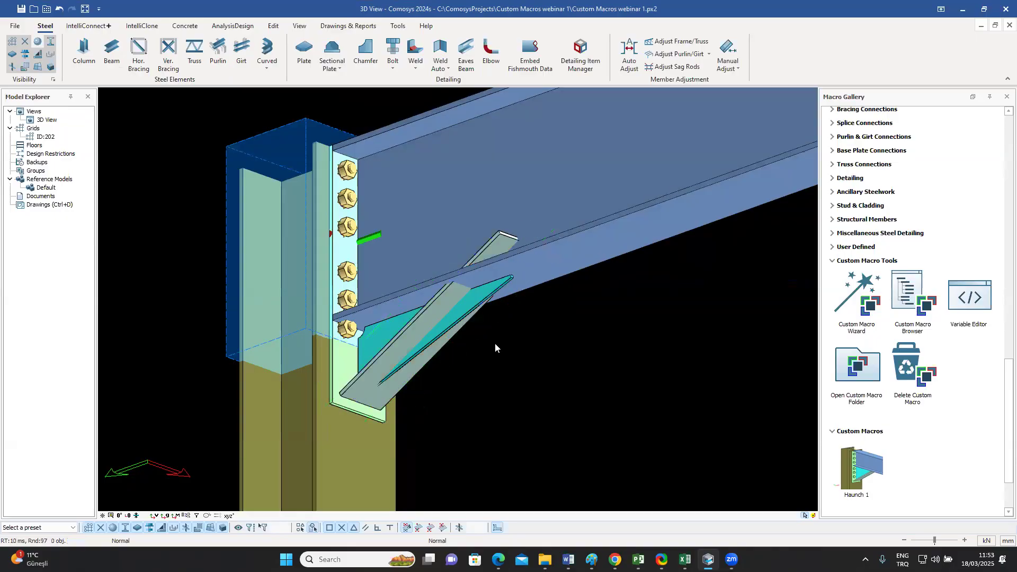
# Step: Change the beam's profile to IPE400 and apply it
pyautogui.moveTo(472, 307); pyautogui.dragTo(492, 315, button='middle')
pyautogui.click(544, 226)
pyautogui.doubleClick(588, 225)
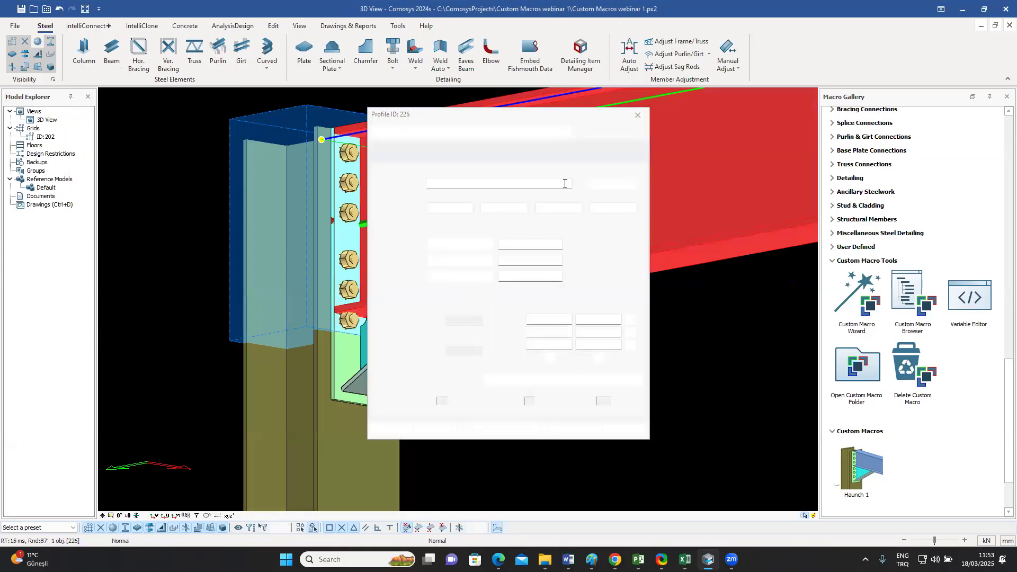
pyautogui.moveTo(441, 182); pyautogui.dragTo(437, 182)
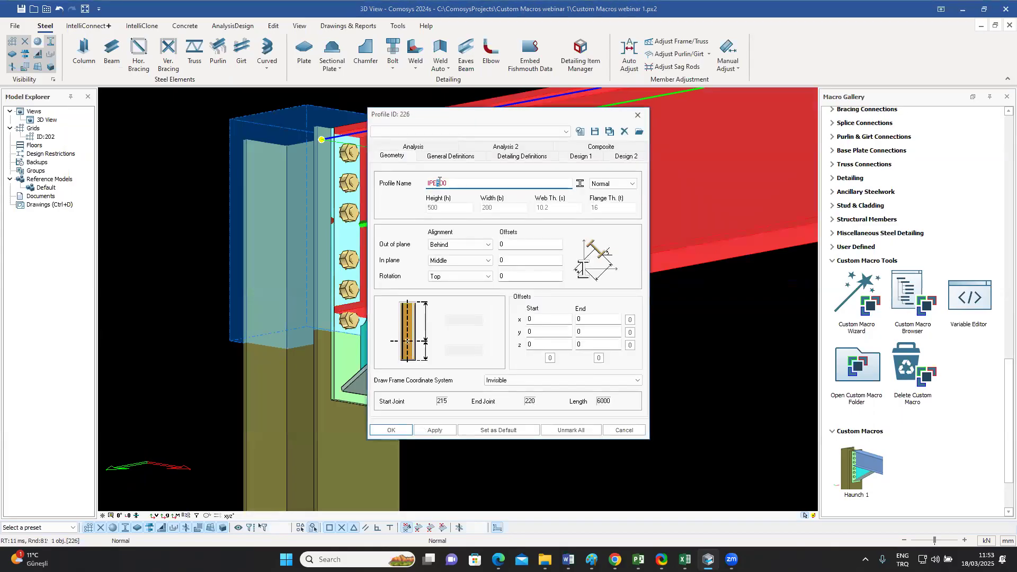
pyautogui.write('4')
pyautogui.moveTo(520, 117); pyautogui.dragTo(844, 131)
pyautogui.click(759, 444)
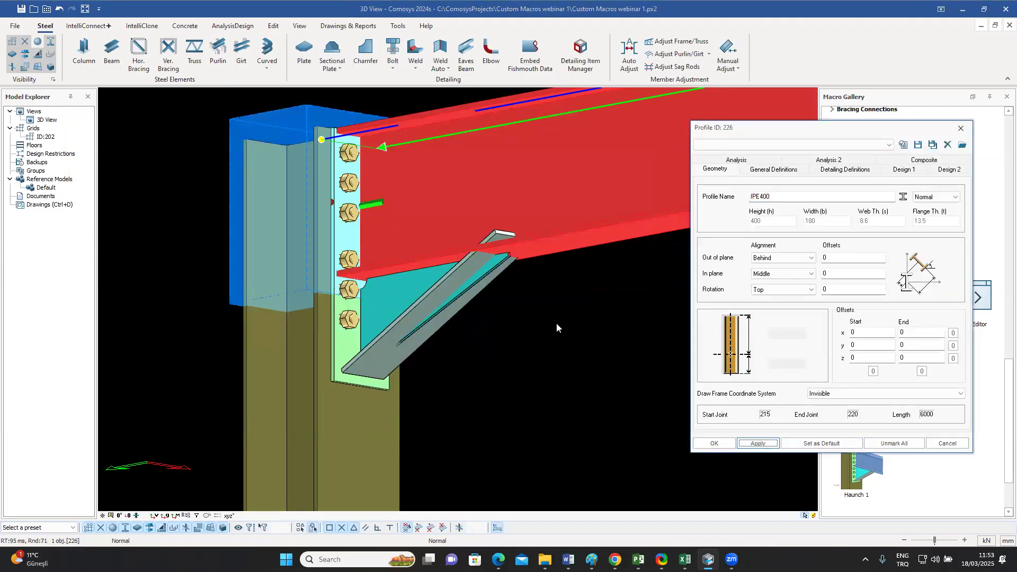
# Step: Set the beam's profile back to IPE300 and confirm the profile properties
pyautogui.moveTo(761, 196); pyautogui.dragTo(764, 197)
pyautogui.click(761, 197)
pyautogui.write('3')
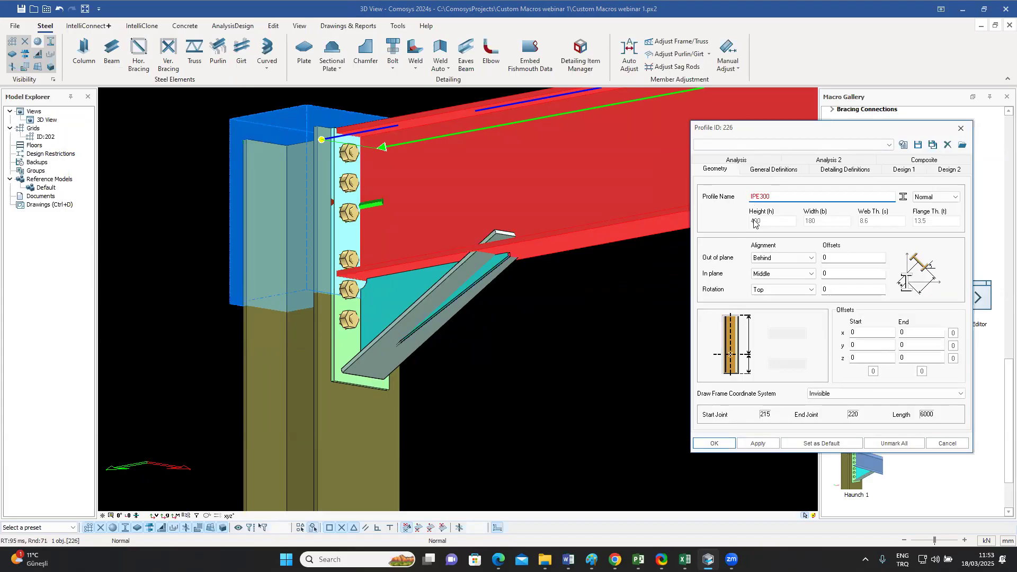
pyautogui.click(715, 443)
pyautogui.keyDown('shift'); pyautogui.moveTo(611, 322); pyautogui.dragTo(642, 385, button='middle'); pyautogui.keyUp('shift')
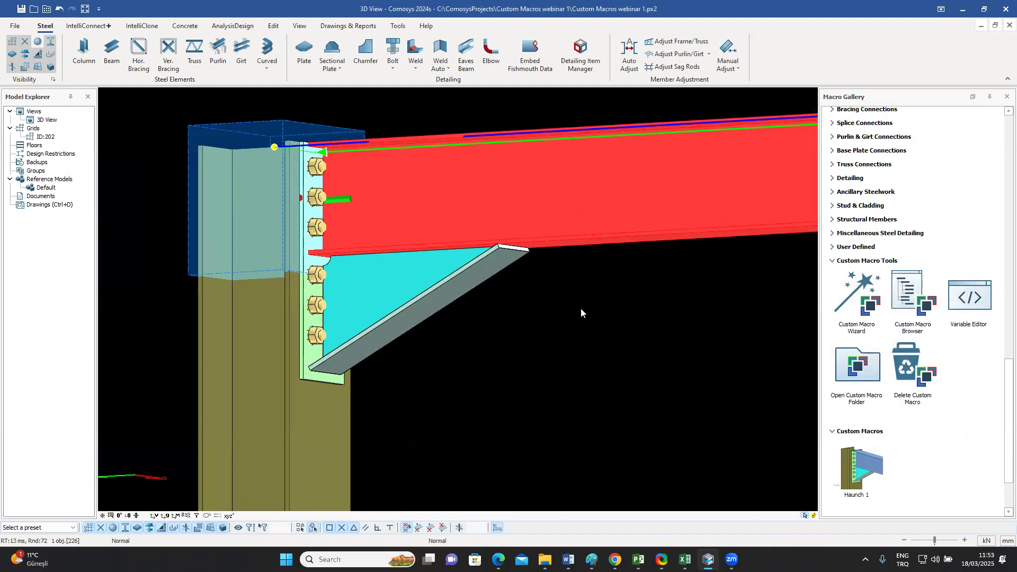
# Step: Select the inclined haunch plate and examine its edges and corners from both sides of the connection
pyautogui.click(468, 282)
pyautogui.moveTo(539, 322); pyautogui.dragTo(636, 378, button='middle')
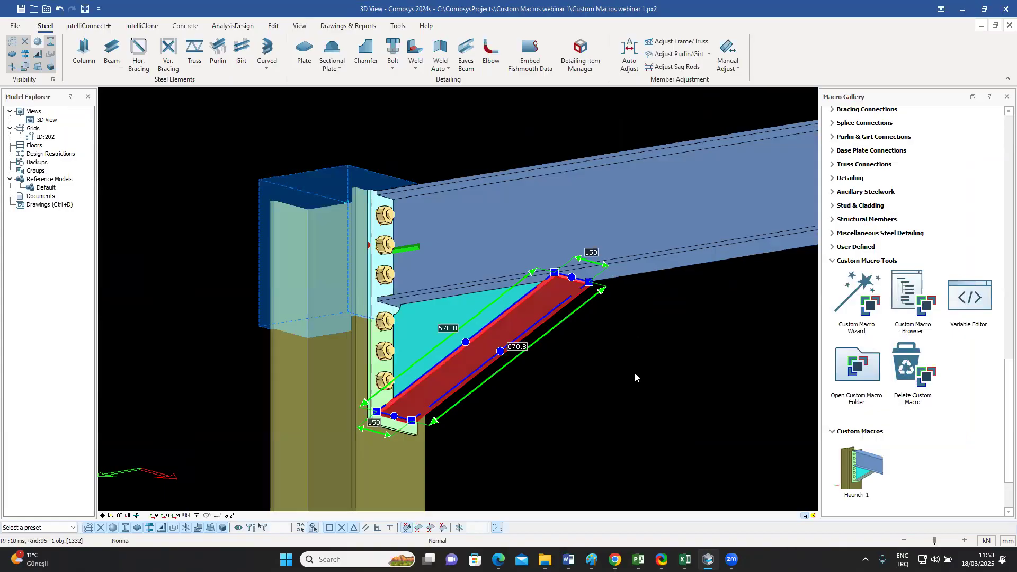
pyautogui.moveTo(644, 368); pyautogui.dragTo(421, 378, button='middle')
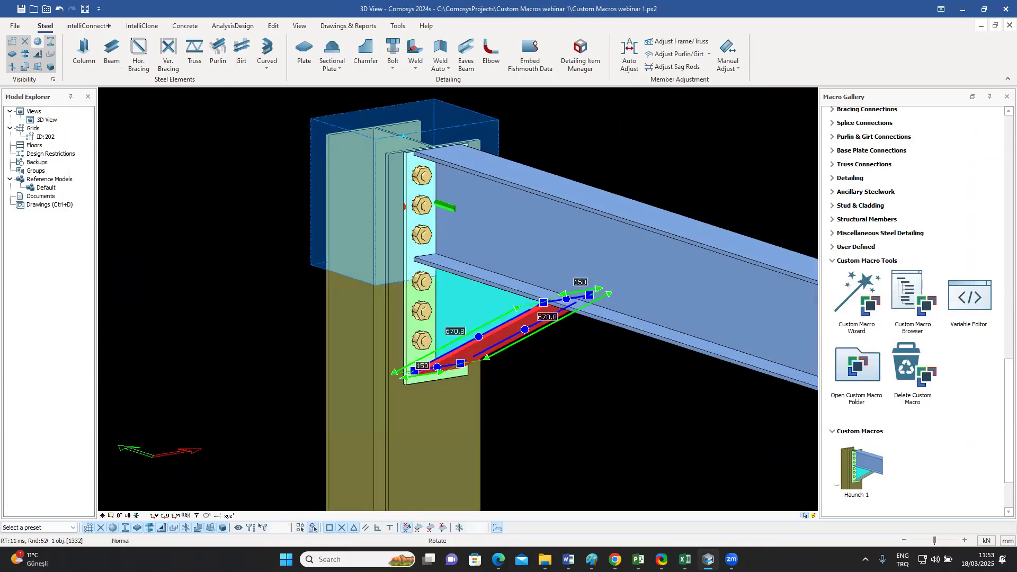
# Step: Set the haunch end plate's thickness to 45 mm in the Haunch 1 macro properties and confirm
pyautogui.click(409, 350)
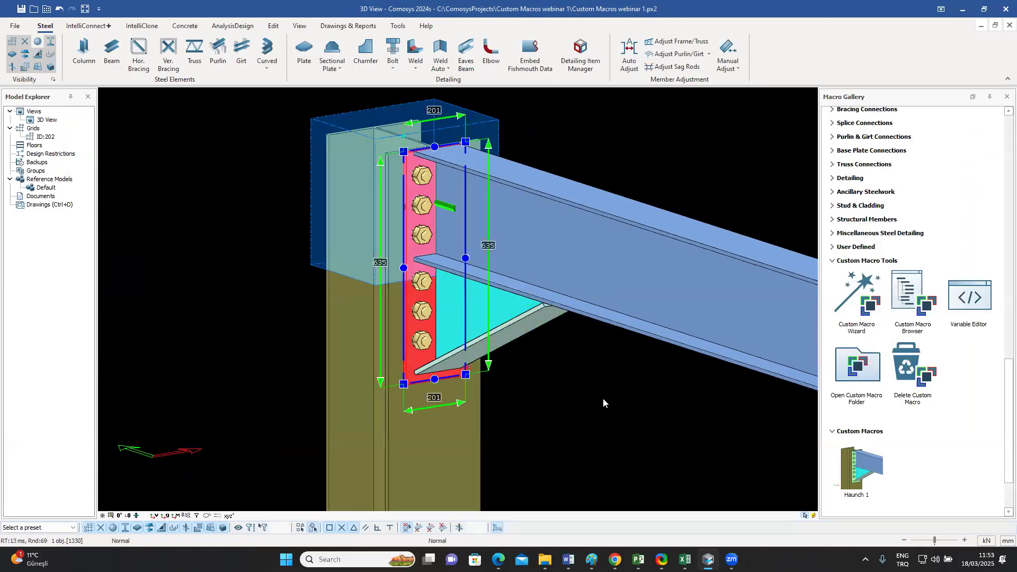
pyautogui.press('m')
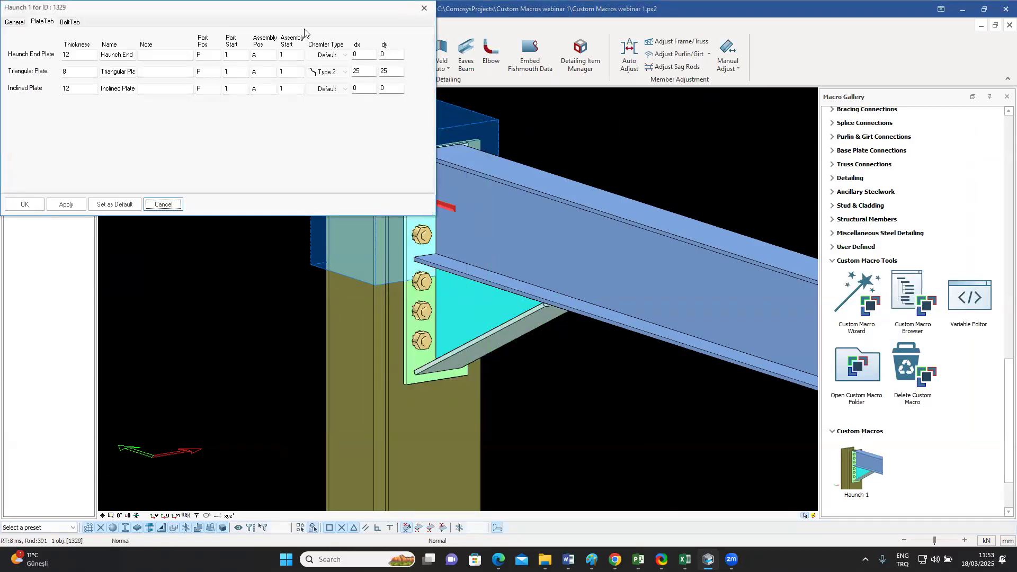
pyautogui.moveTo(277, 14); pyautogui.dragTo(837, 107)
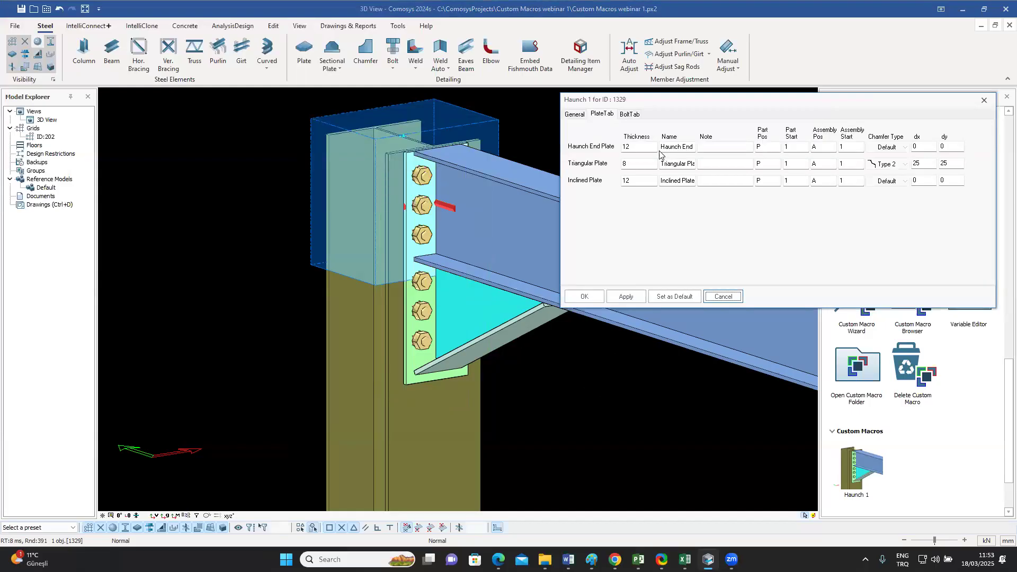
pyautogui.doubleClick(632, 147)
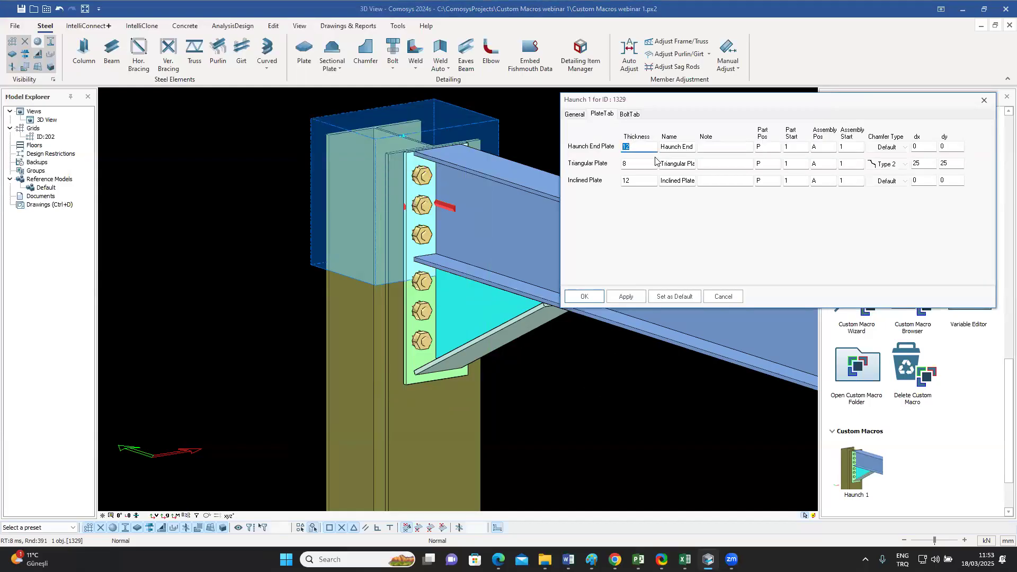
pyautogui.write('45')
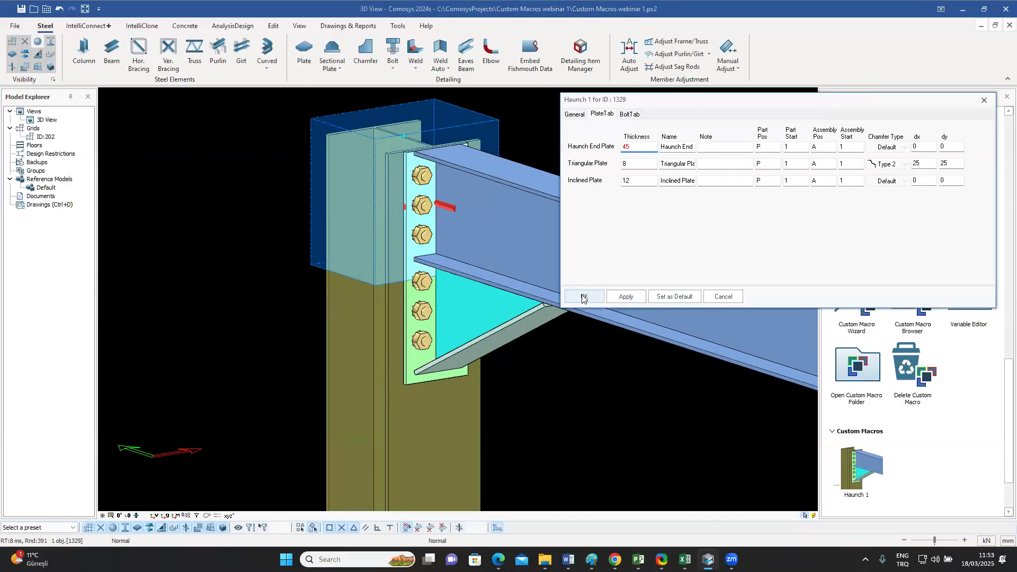
pyautogui.click(583, 297)
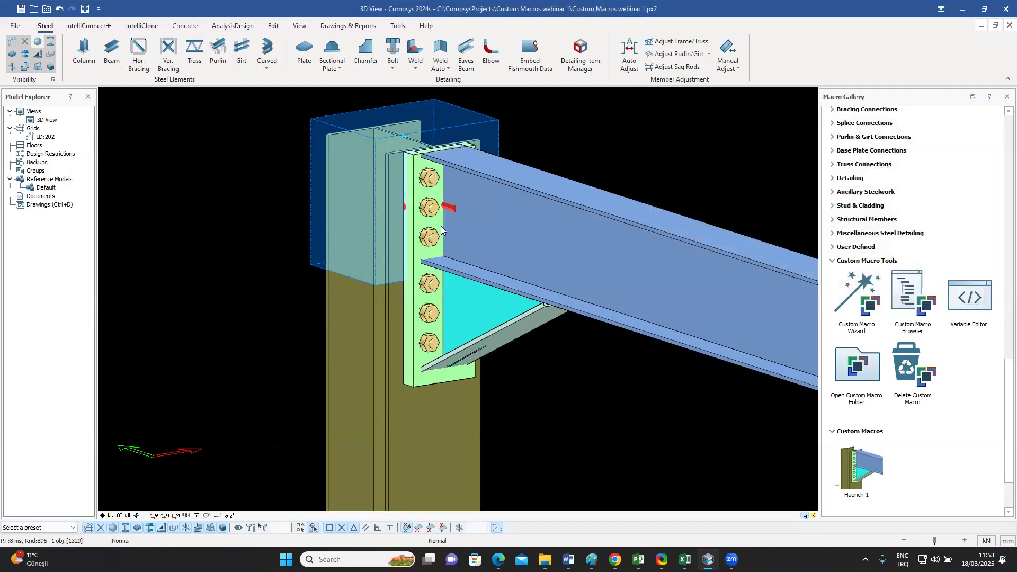
# Step: Examine how the beam end, cut volume and triangular plate meet the thickened end plate from several angles
pyautogui.moveTo(443, 226); pyautogui.dragTo(471, 220, button='middle')
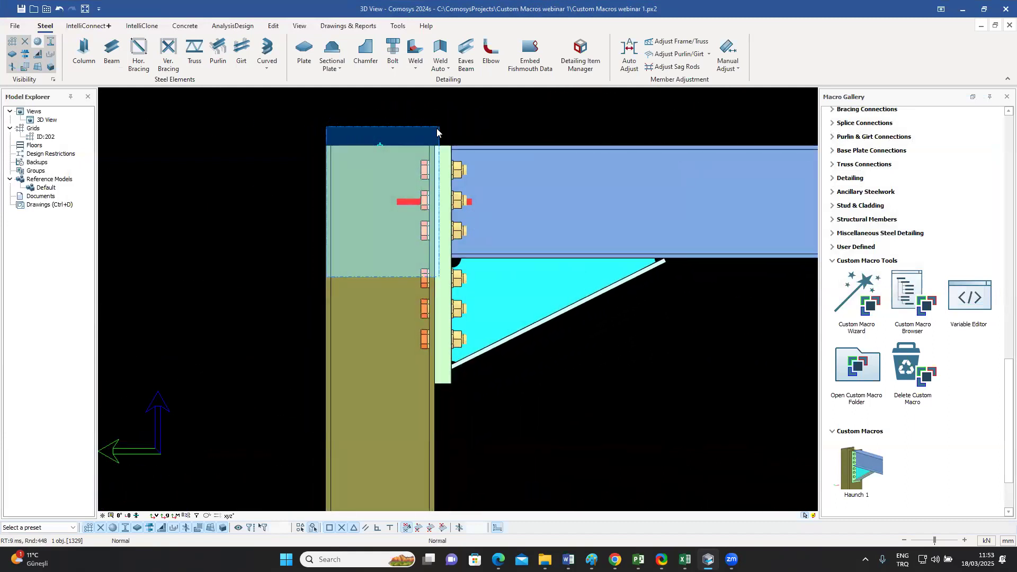
pyautogui.moveTo(466, 174); pyautogui.dragTo(421, 208, button='middle')
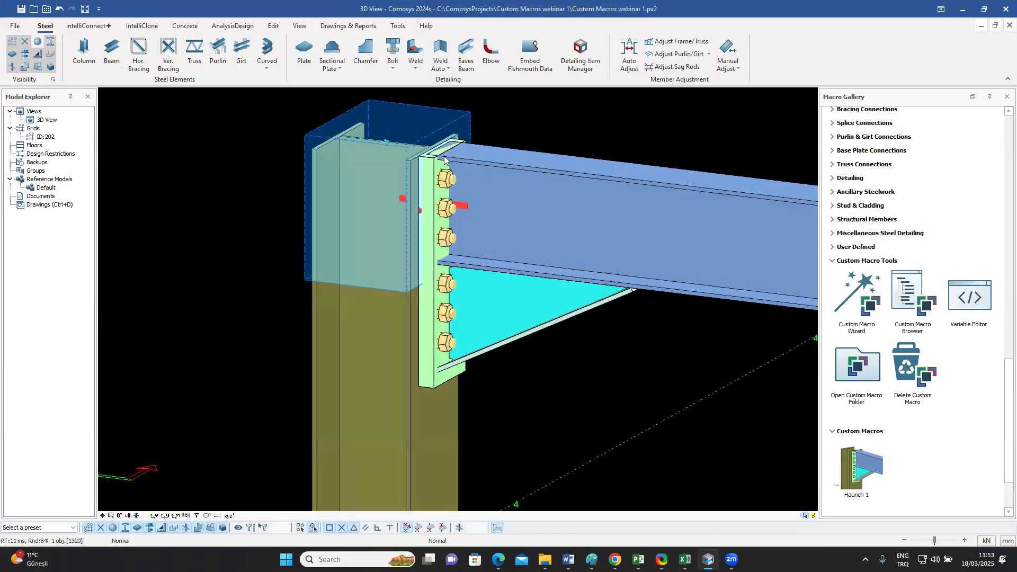
pyautogui.scroll(4, 439, 153)
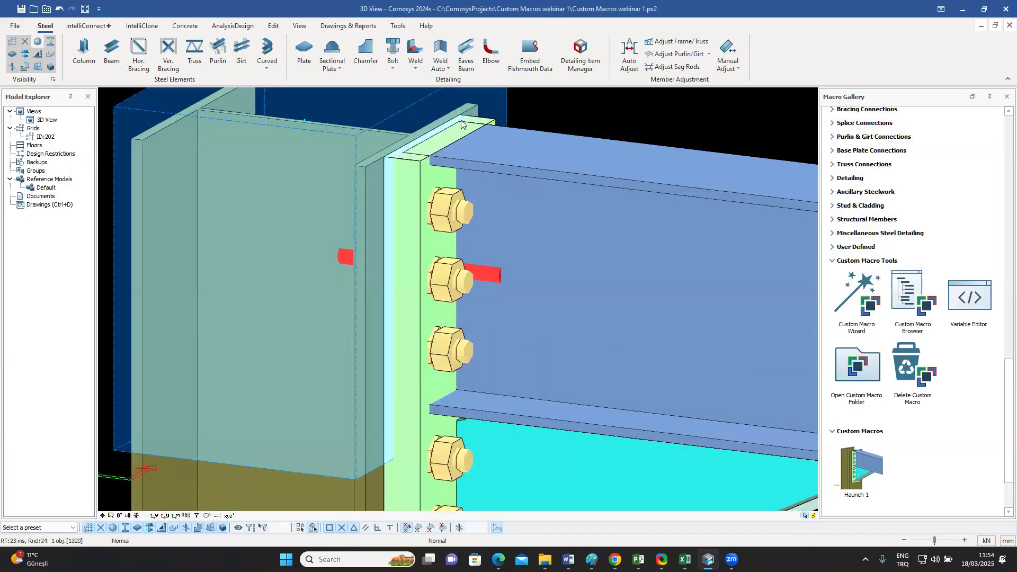
pyautogui.click(541, 171)
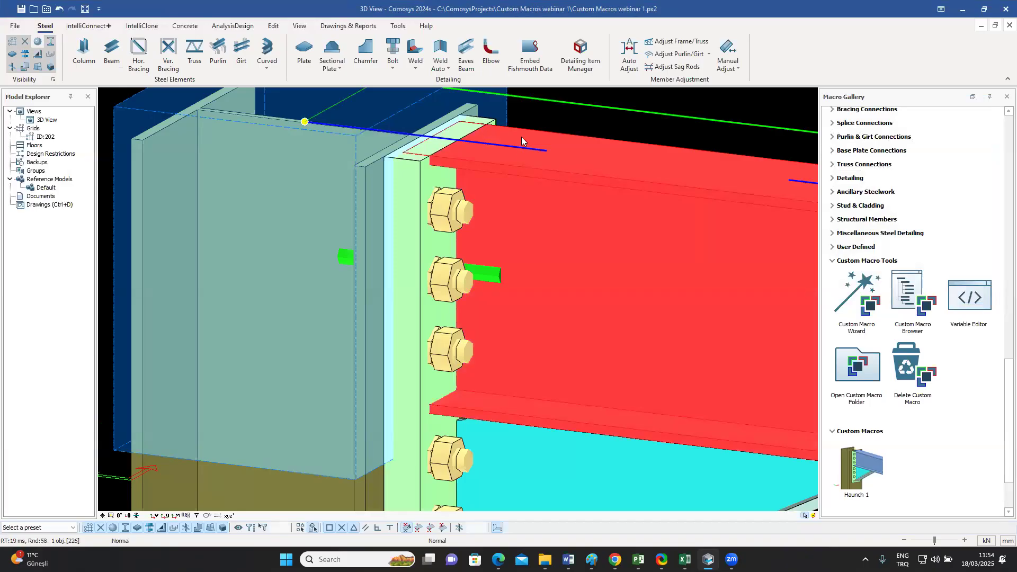
pyautogui.scroll(-4, 410, 166)
pyautogui.moveTo(401, 214); pyautogui.dragTo(465, 204, button='middle')
pyautogui.click(444, 286)
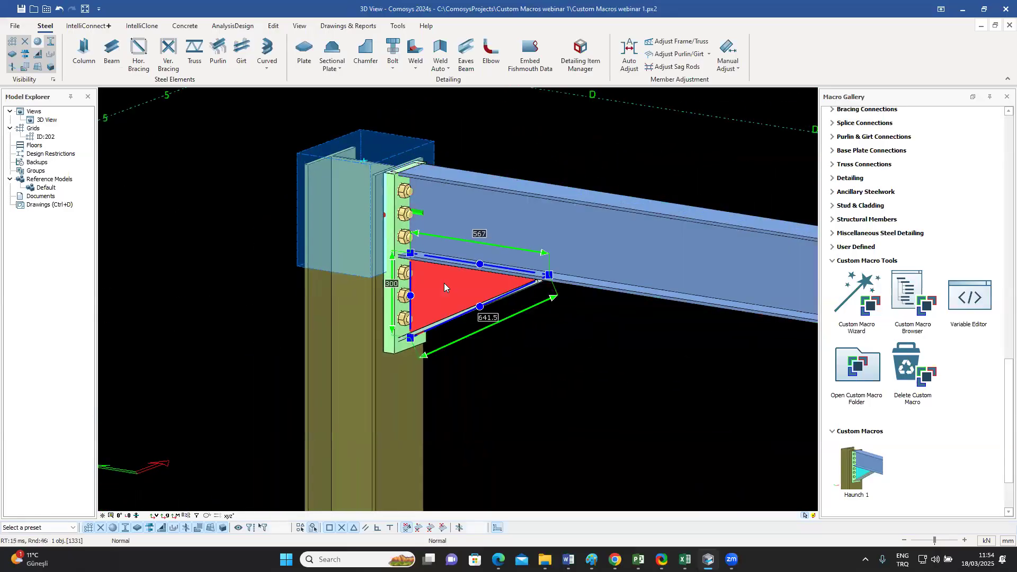
pyautogui.press('Escape')
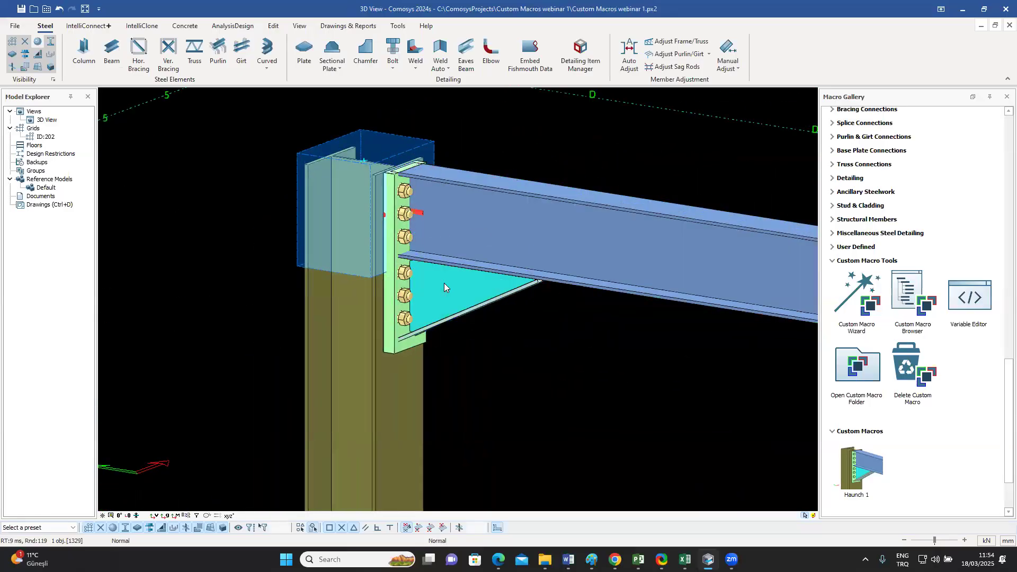
# Step: Open the Haunch 1 macro for editing in the Custom Macro Browser and select the cut volume at the column top
pyautogui.click(912, 295)
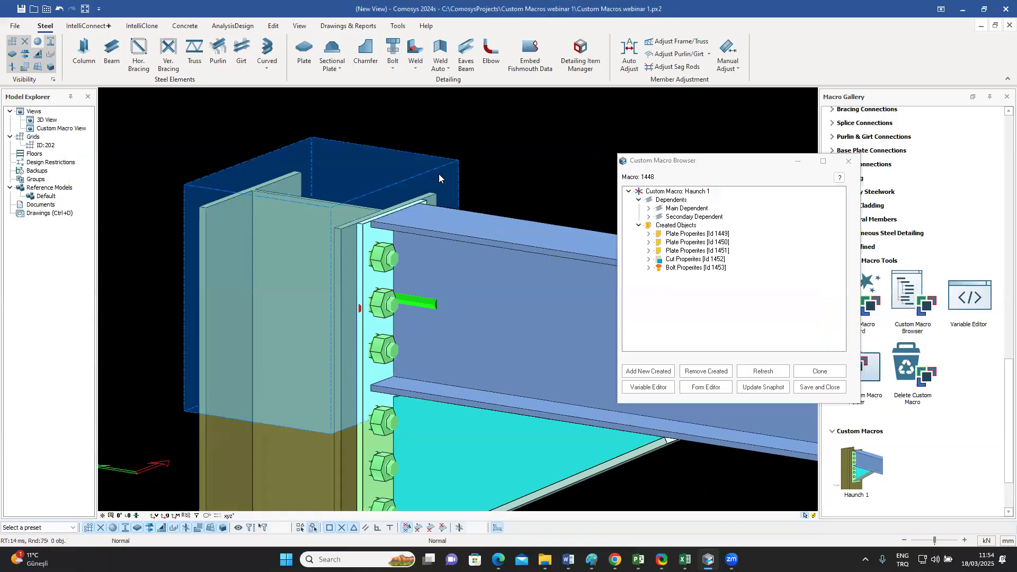
pyautogui.click(438, 176)
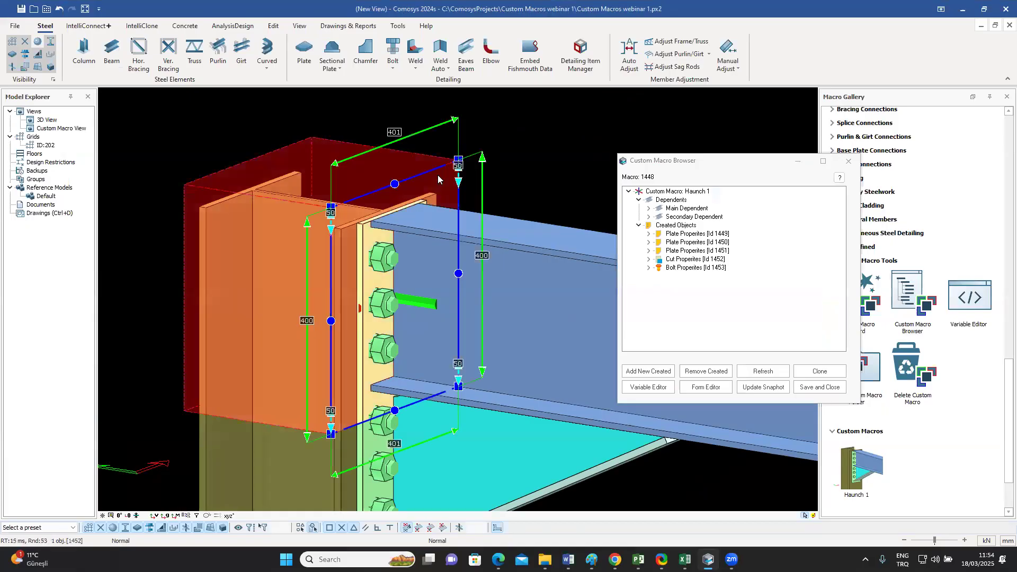
pyautogui.moveTo(438, 175); pyautogui.dragTo(444, 129, button='middle')
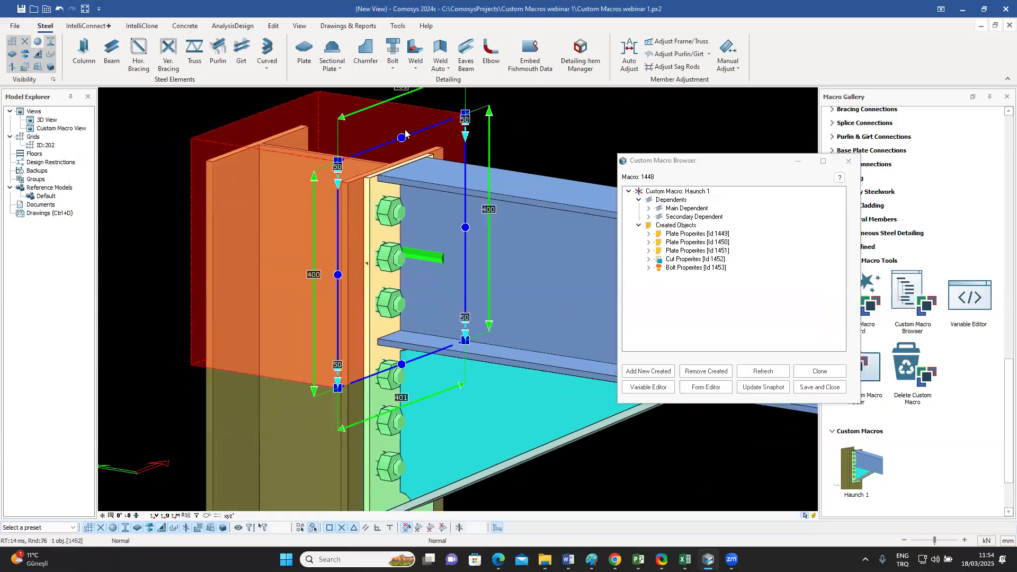
# Step: Bind the cut volume's four corner points to the end plate's beam-side face with an outline plane, update them and save the macro
pyautogui.click(338, 162)
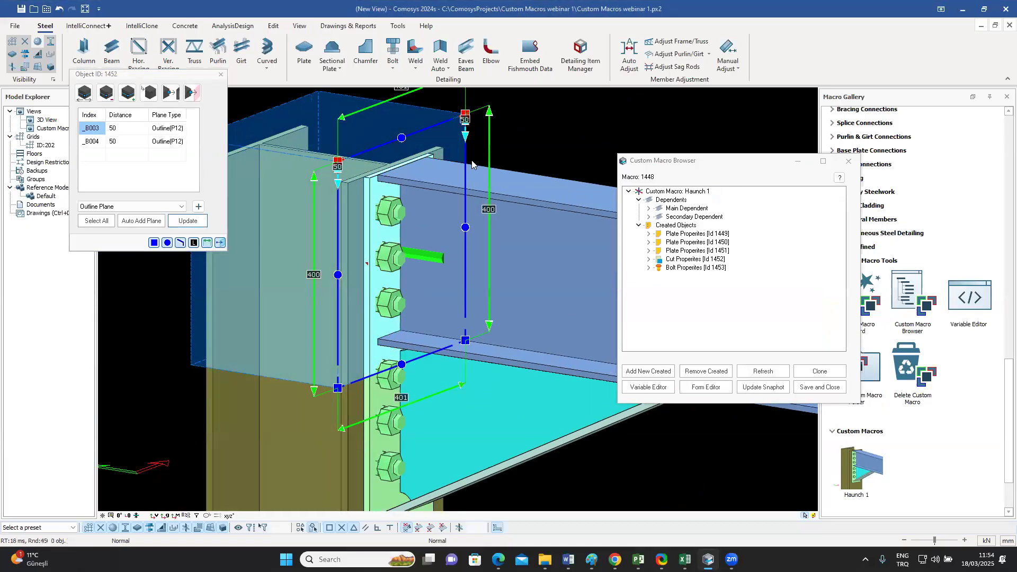
pyautogui.click(465, 340)
pyautogui.click(338, 388)
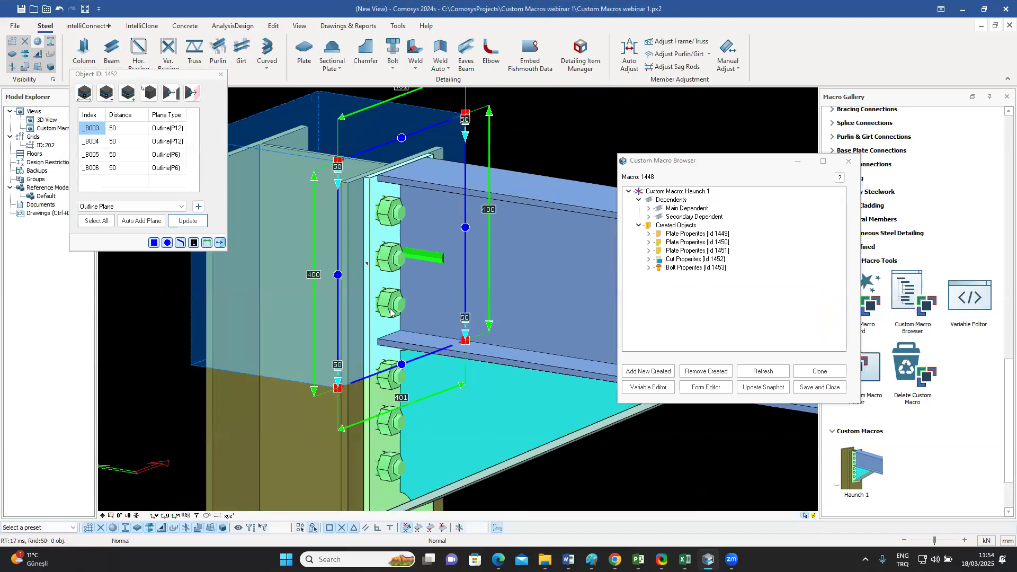
pyautogui.click(199, 207)
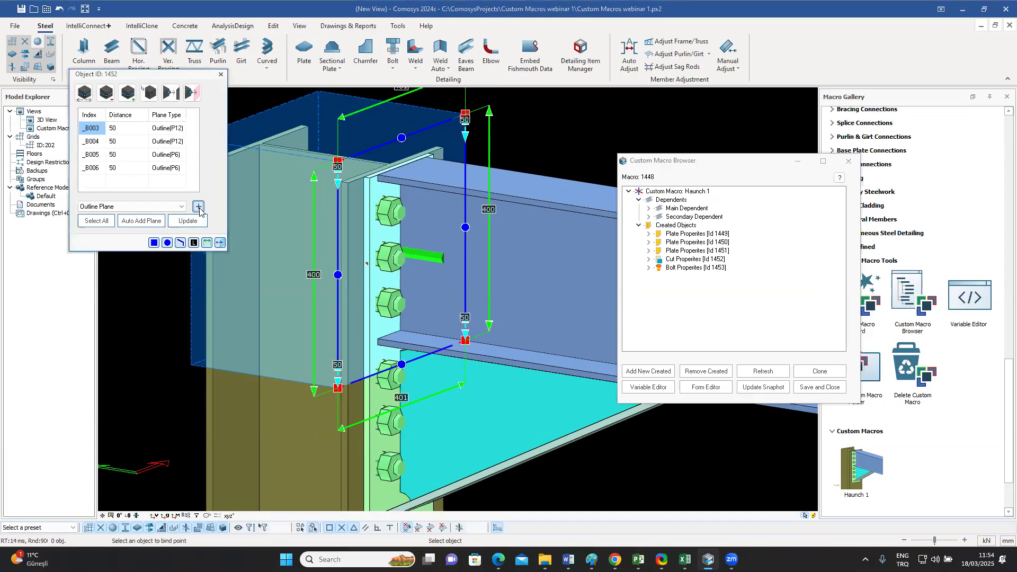
pyautogui.click(366, 415)
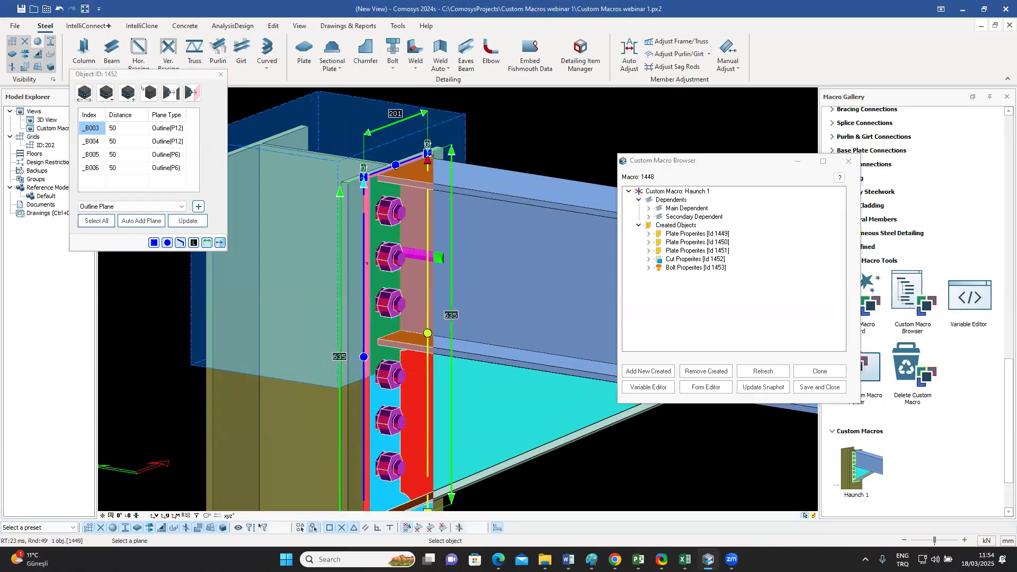
pyautogui.click(377, 395)
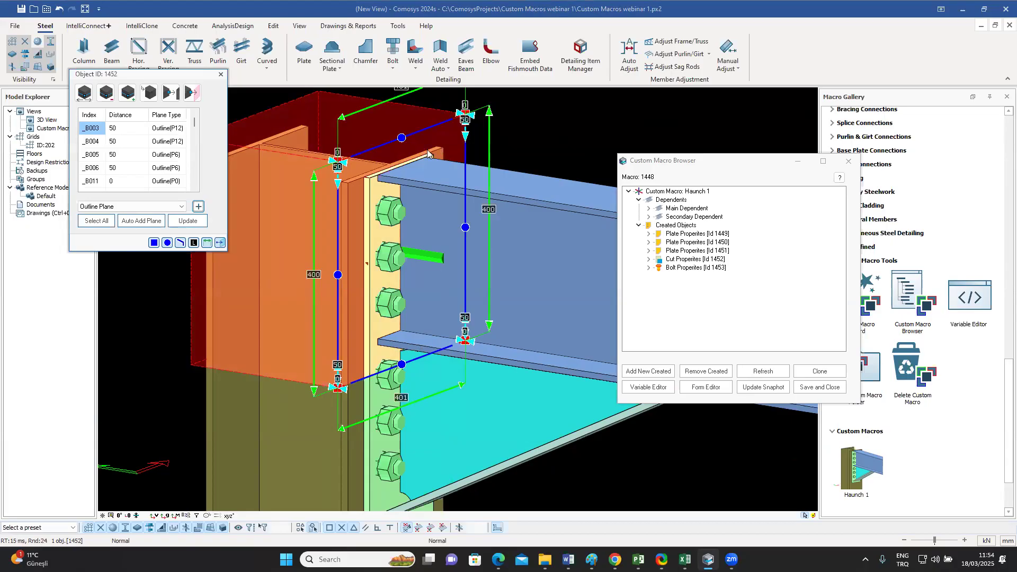
pyautogui.click(187, 224)
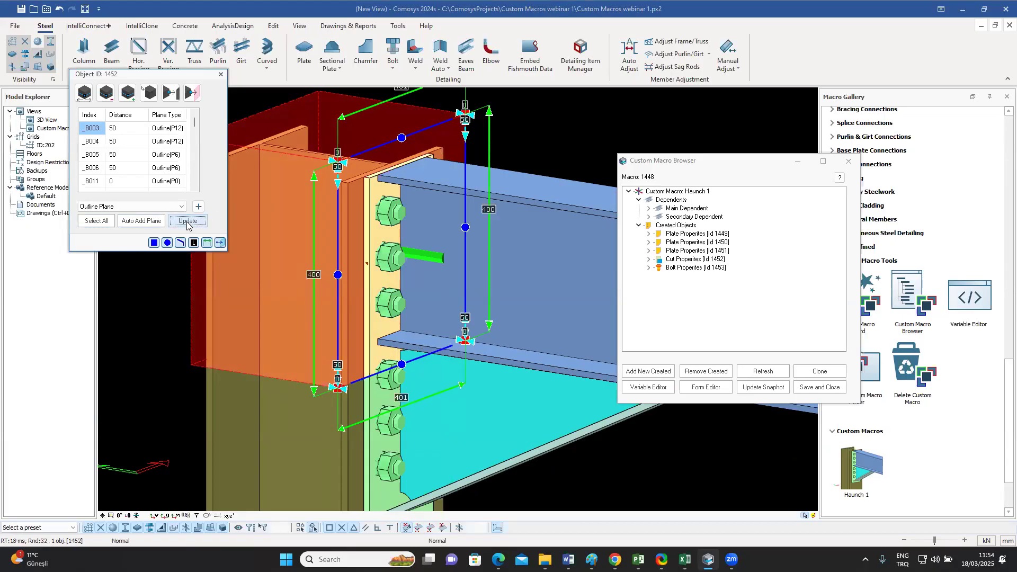
pyautogui.click(221, 74)
pyautogui.click(821, 387)
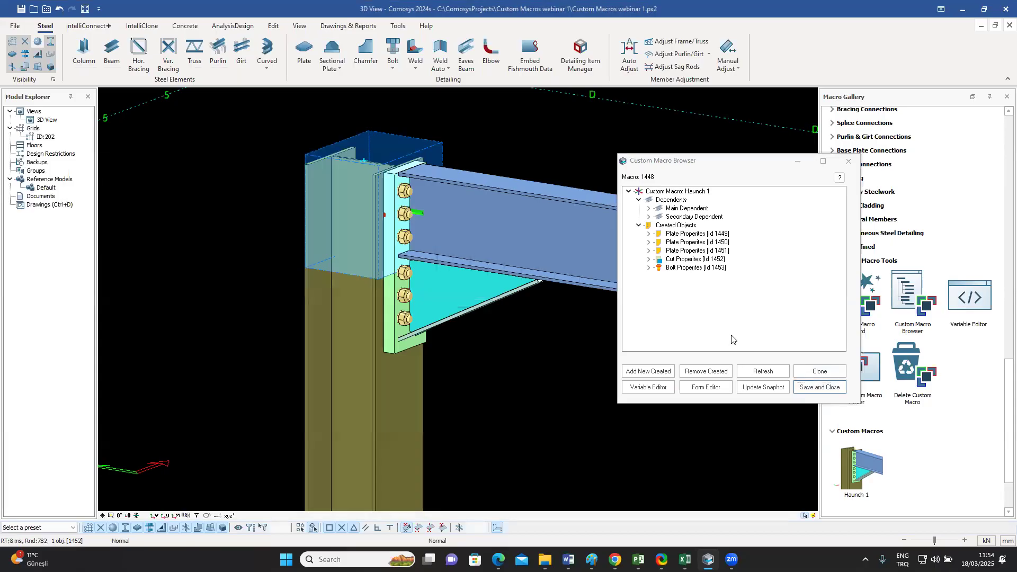
# Step: Check the beam cut against the thick end plate, and set the haunch end plate's thickness back to 12 mm
pyautogui.moveTo(524, 159); pyautogui.dragTo(543, 151, button='middle')
pyautogui.scroll(3, 307, 310)
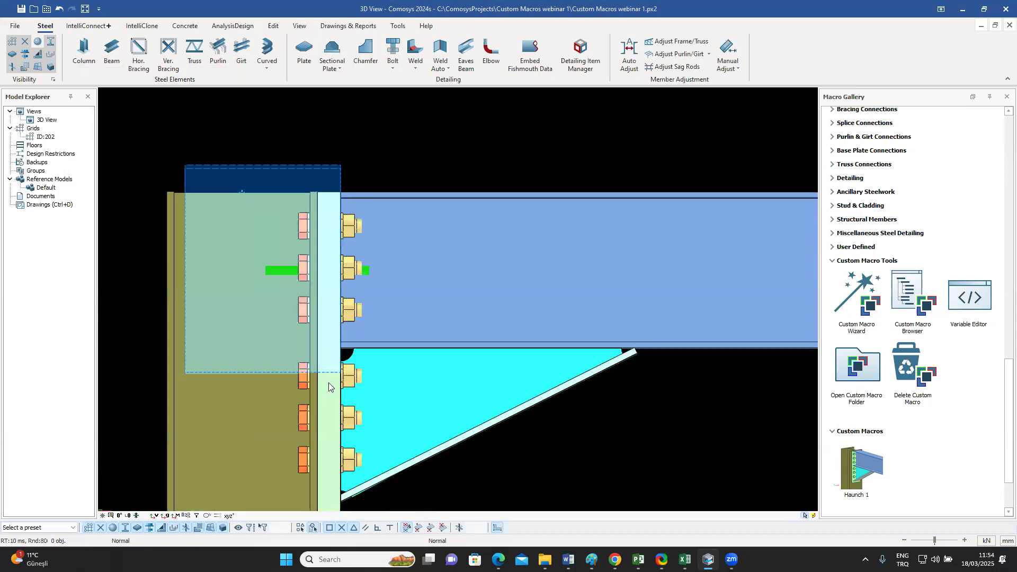
pyautogui.scroll(-5, 329, 209)
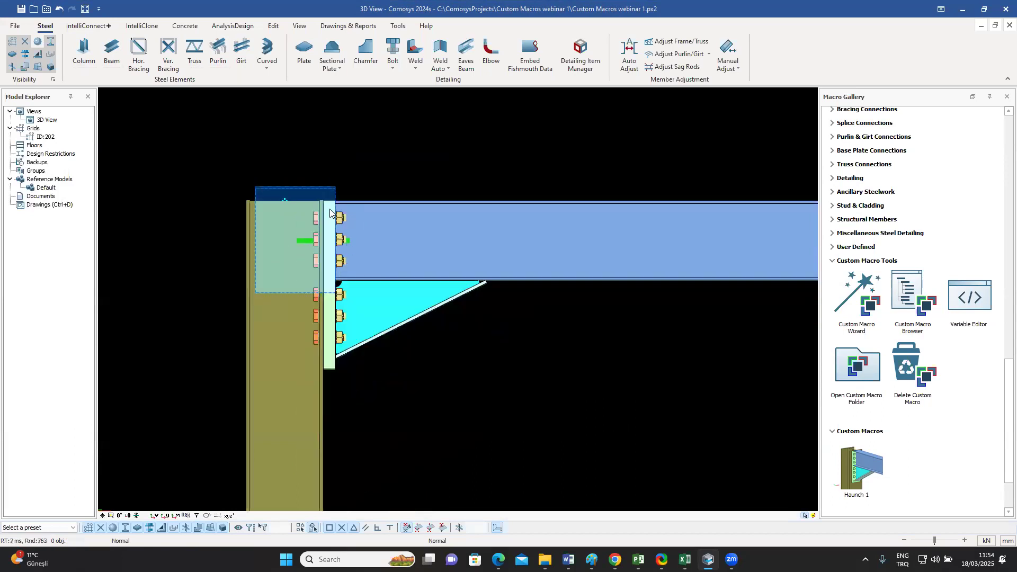
pyautogui.moveTo(329, 209); pyautogui.dragTo(374, 155, button='middle')
pyautogui.scroll(3, 392, 159)
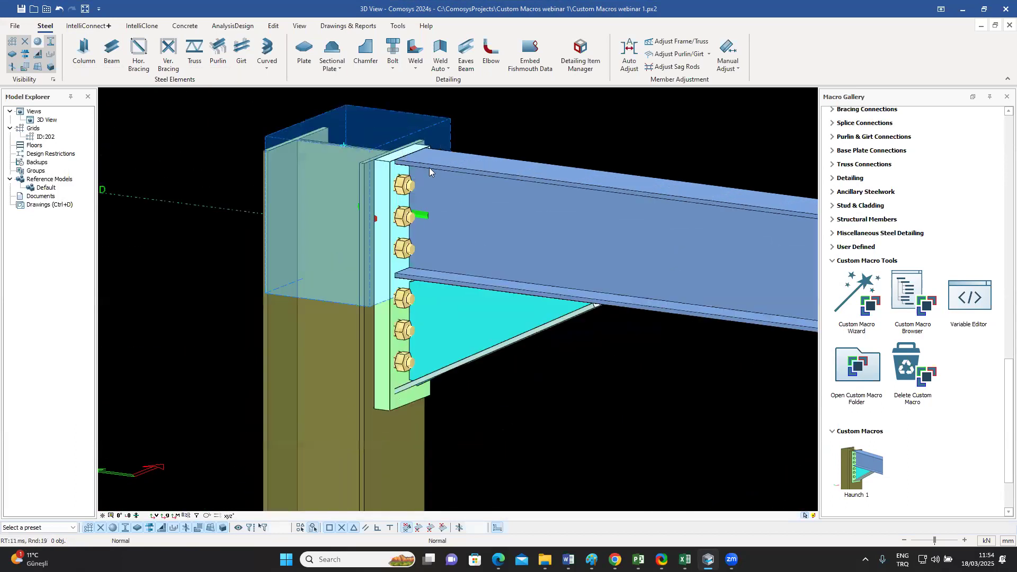
pyautogui.click(444, 326)
pyautogui.doubleClick(474, 322)
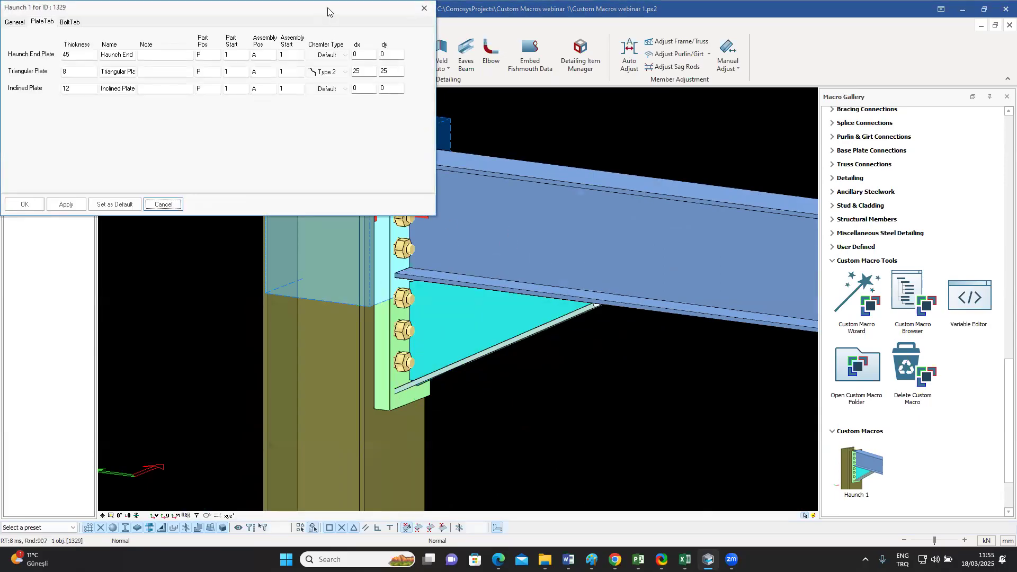
pyautogui.click(615, 166)
pyautogui.press('BackSpace')
pyautogui.press('BackSpace')
pyautogui.write('12')
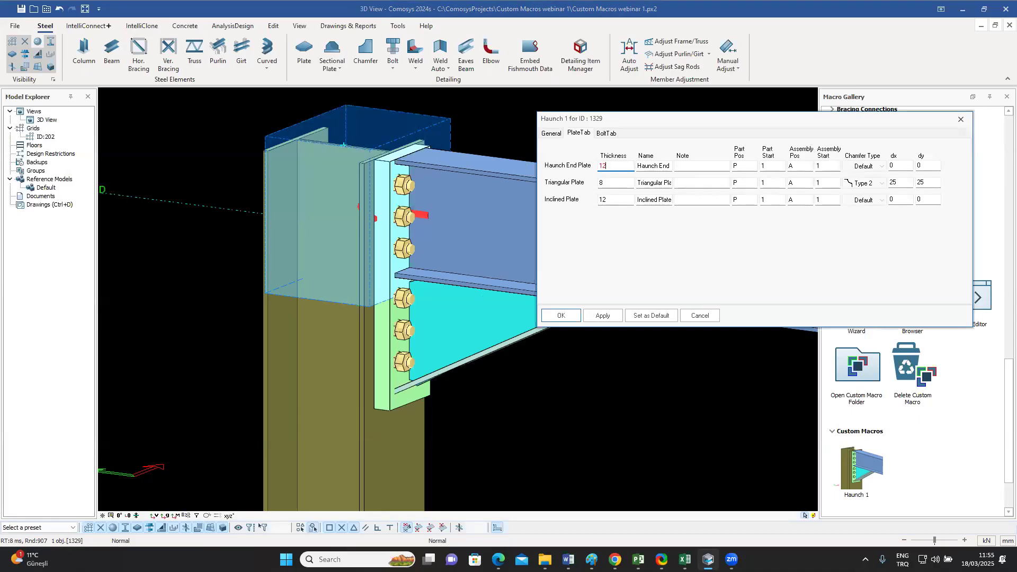
pyautogui.click(561, 316)
# Step: Examine the triangular and inclined haunch plates from the side and from below the beam
pyautogui.moveTo(500, 183); pyautogui.dragTo(527, 159, button='middle')
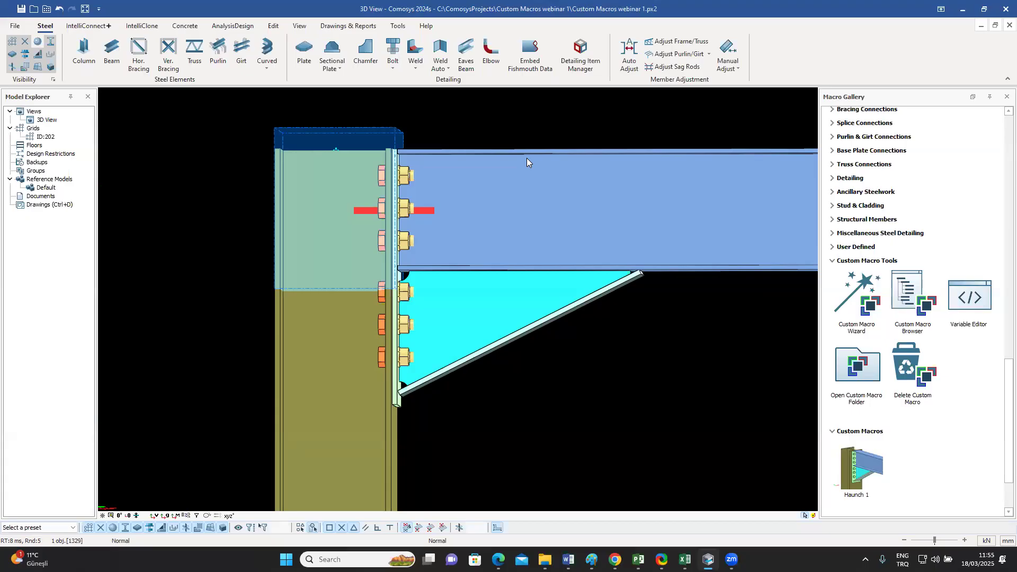
pyautogui.moveTo(526, 158); pyautogui.dragTo(558, 277, button='middle')
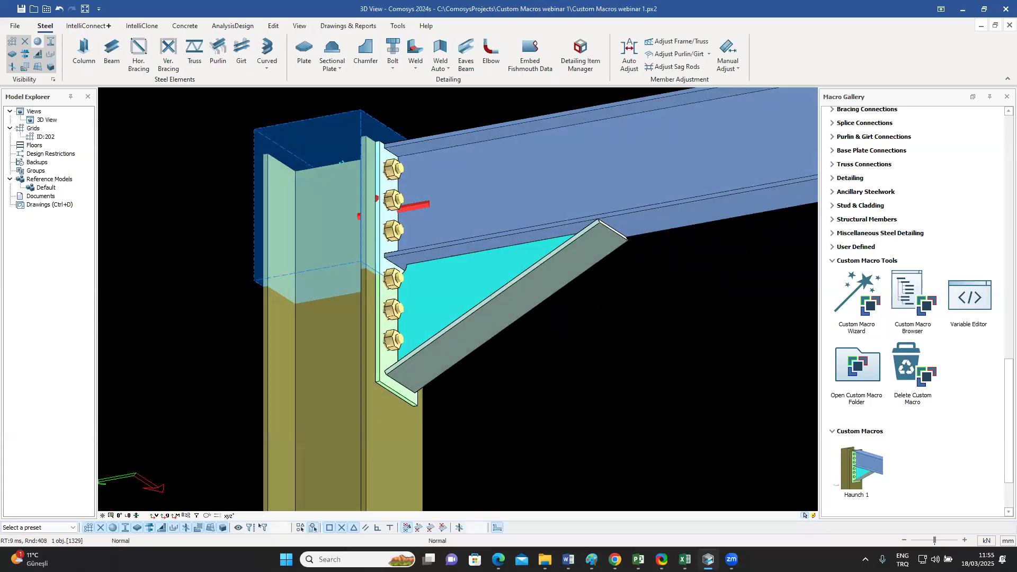
pyautogui.click(626, 292)
pyautogui.moveTo(626, 293); pyautogui.dragTo(617, 274, button='middle')
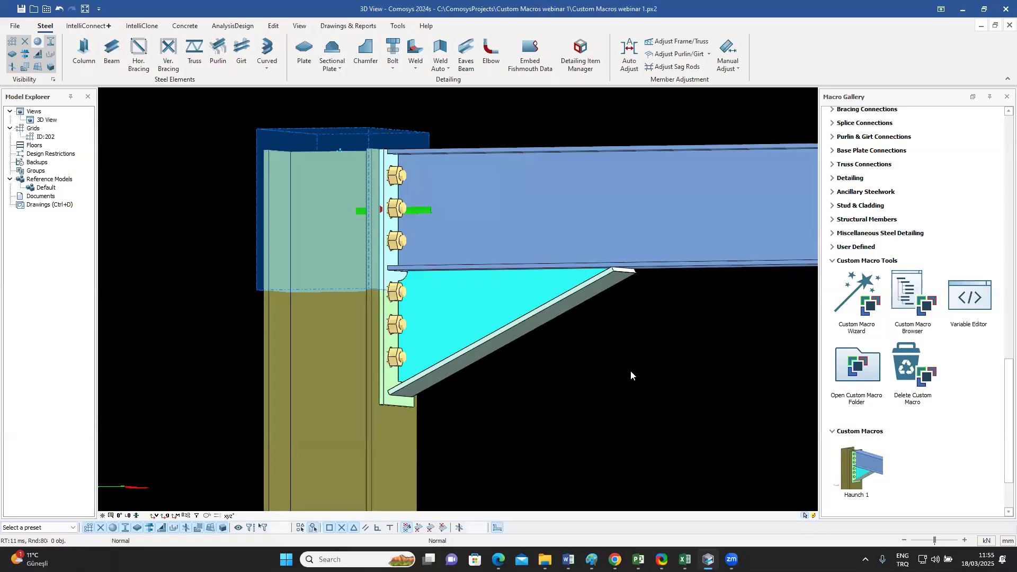
pyautogui.click(494, 291)
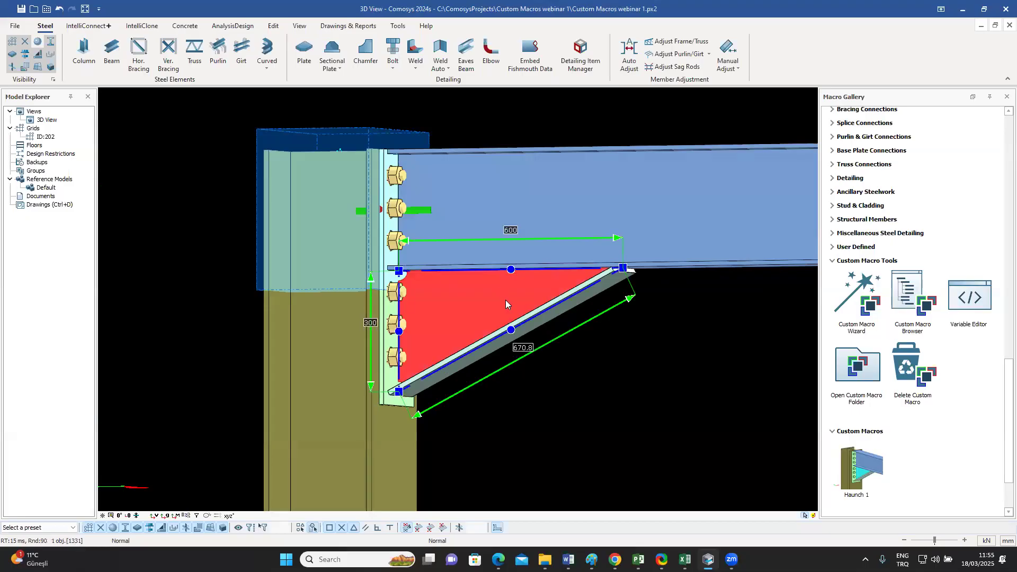
pyautogui.moveTo(505, 300); pyautogui.dragTo(617, 264, button='middle')
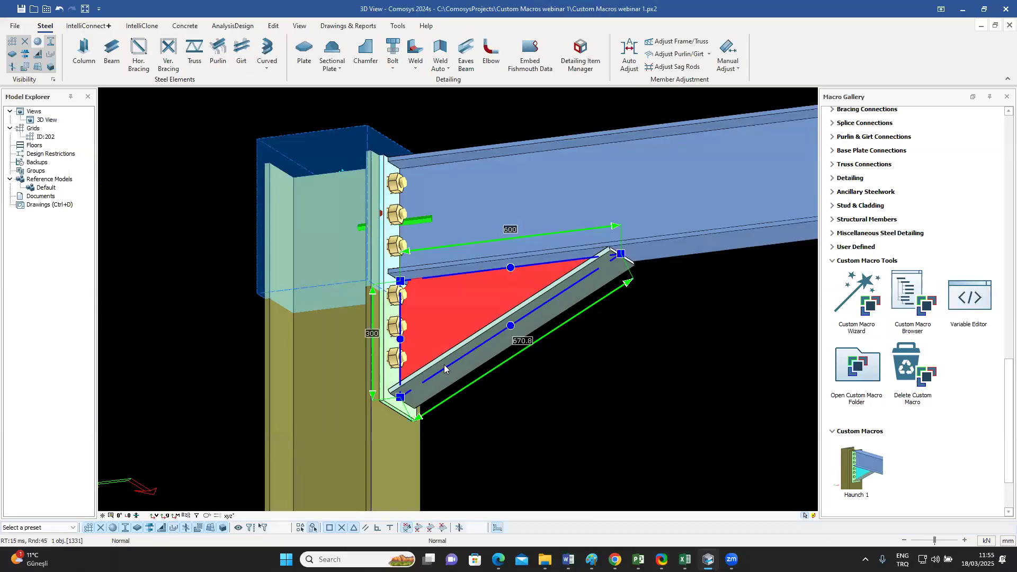
pyautogui.click(586, 292)
pyautogui.click(484, 280)
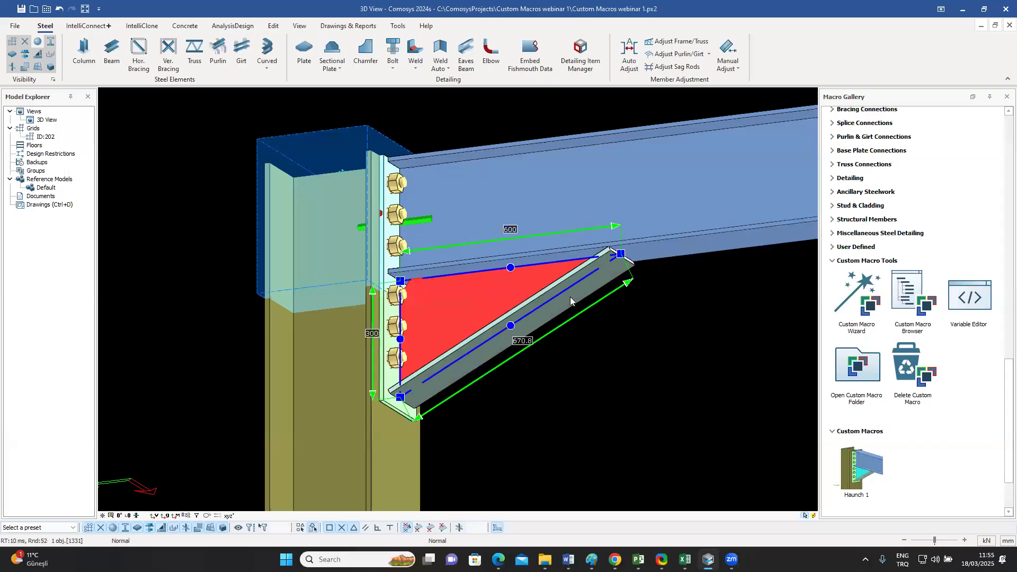
# Step: Switch the model to wireframe display and inspect the triangular plate's edges relative to the inclined plate
pyautogui.hotkey('ctrl', '1')
pyautogui.click(629, 320)
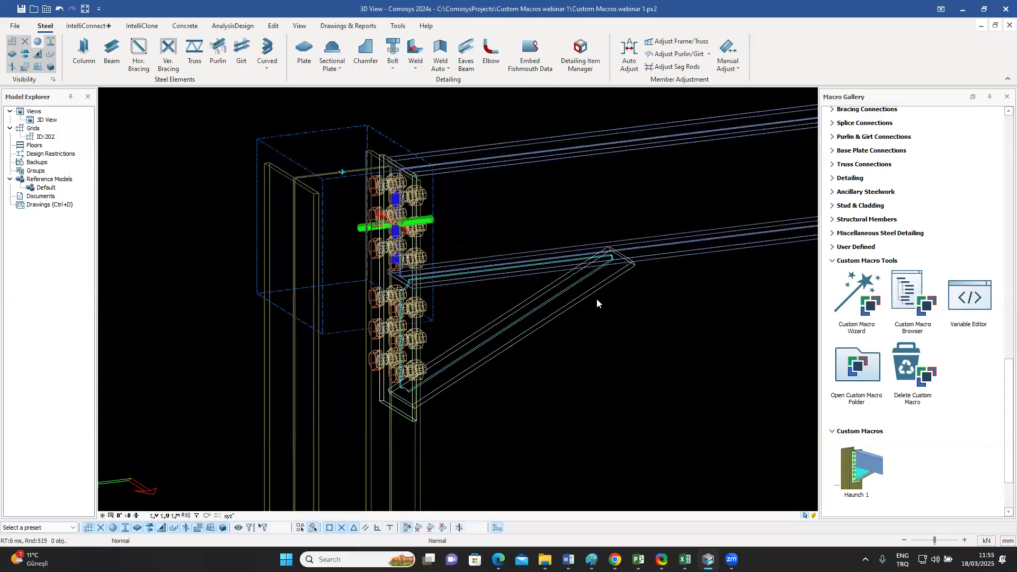
pyautogui.scroll(3, 594, 295)
pyautogui.scroll(2, 597, 255)
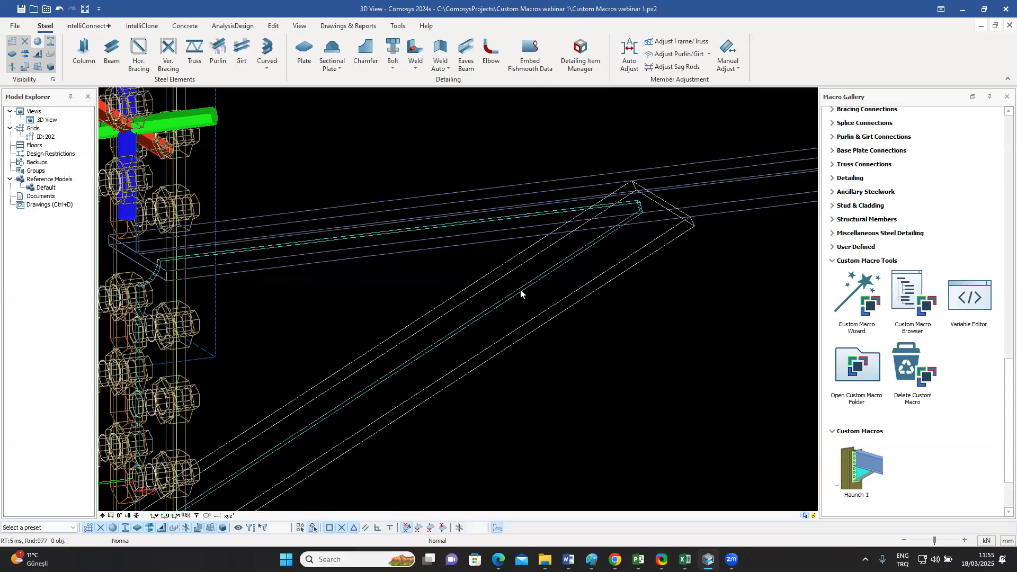
pyautogui.scroll(-3, 557, 272)
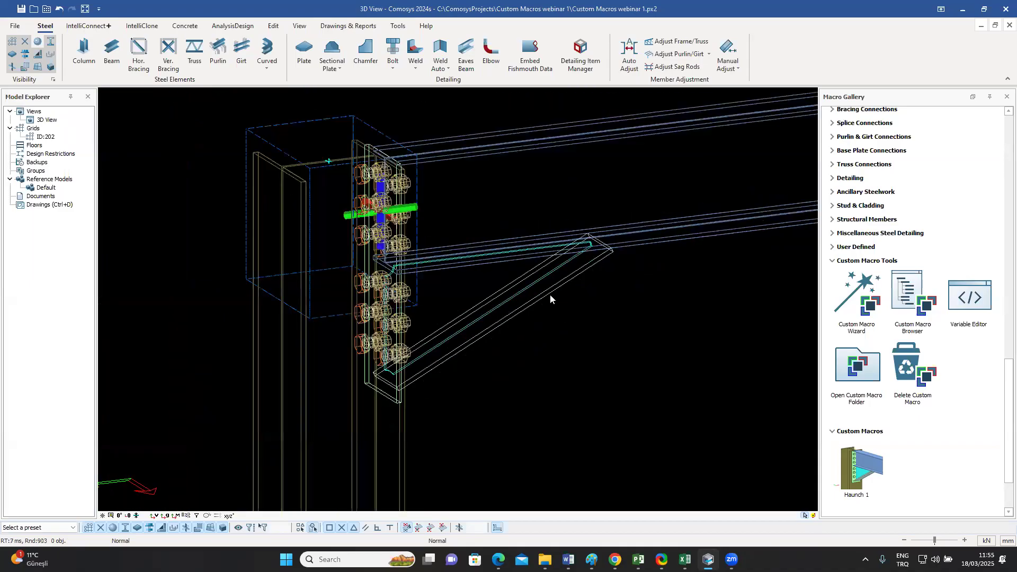
# Step: Open the placed Haunch 1 connection in the Custom Macro Browser and keep the haunch in the custom macro view unobstructed
pyautogui.click(550, 298)
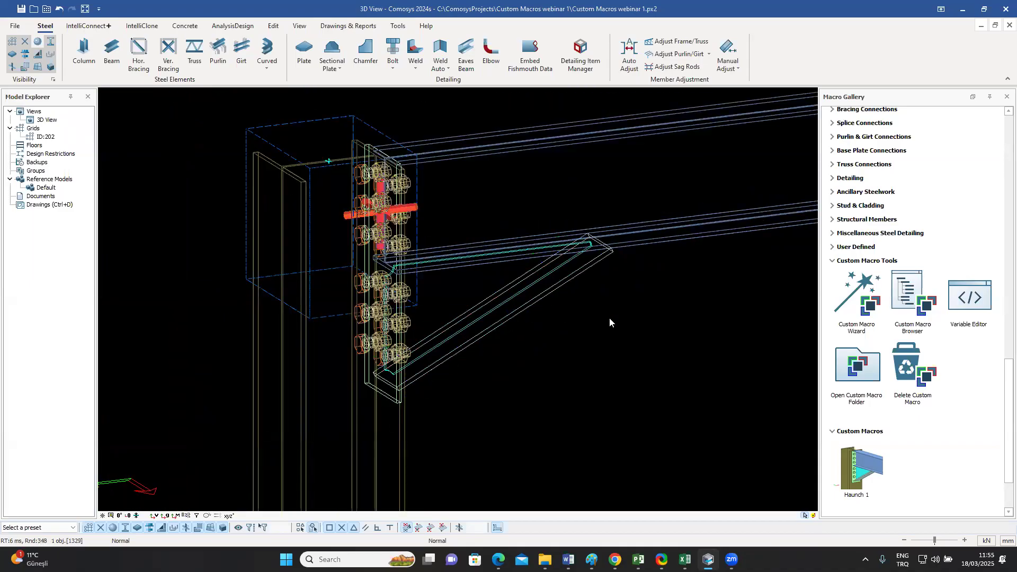
pyautogui.click(905, 298)
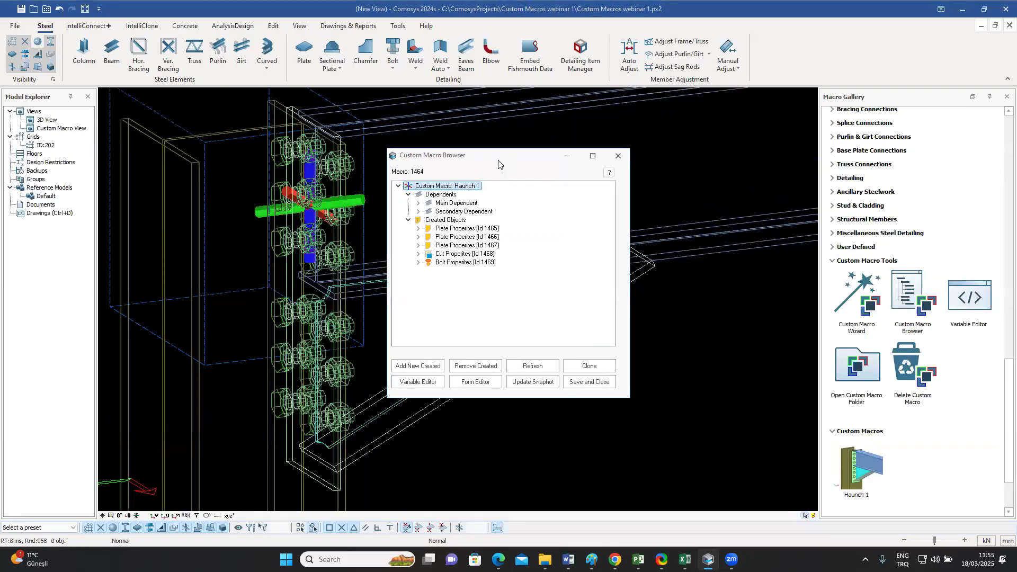
pyautogui.moveTo(504, 163); pyautogui.dragTo(783, 133)
# Step: Bind the inclined plate's four corner points to the triangular plate's sloping edge with an outline plane and update them
pyautogui.click(586, 310)
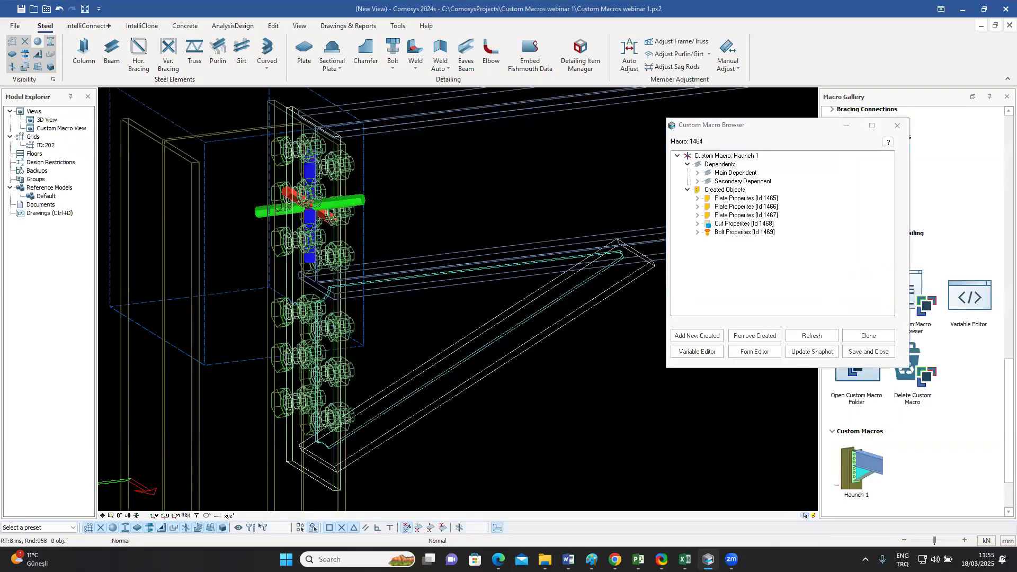
pyautogui.moveTo(602, 348); pyautogui.dragTo(533, 297, button='middle')
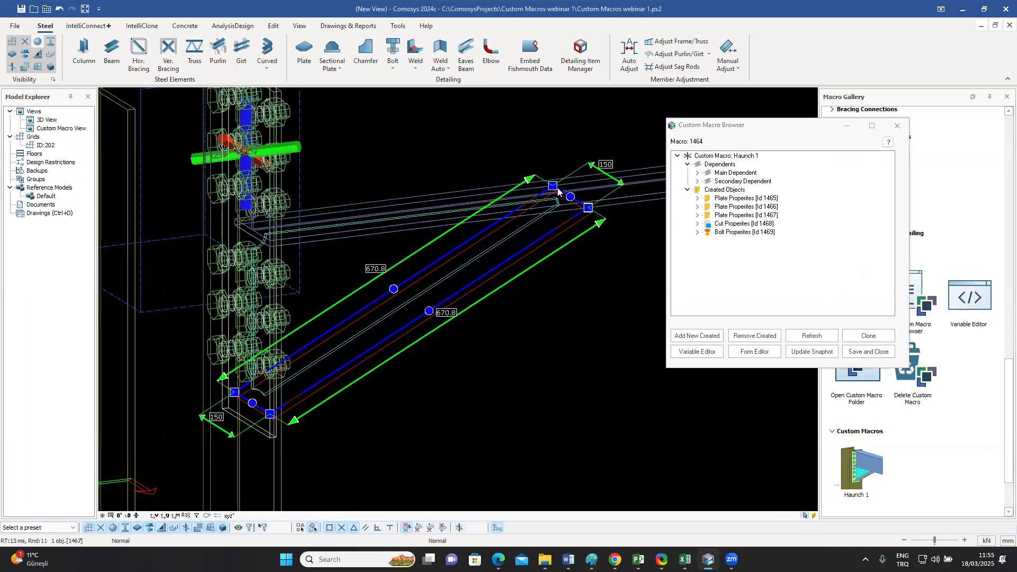
pyautogui.click(553, 185)
pyautogui.click(589, 208)
pyautogui.click(235, 392)
pyautogui.click(269, 415)
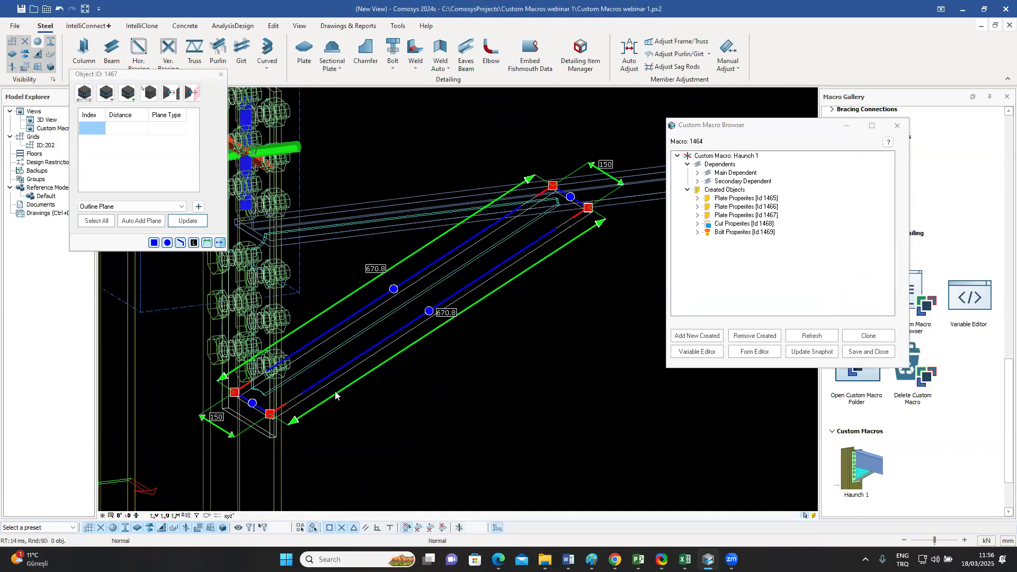
pyautogui.click(197, 208)
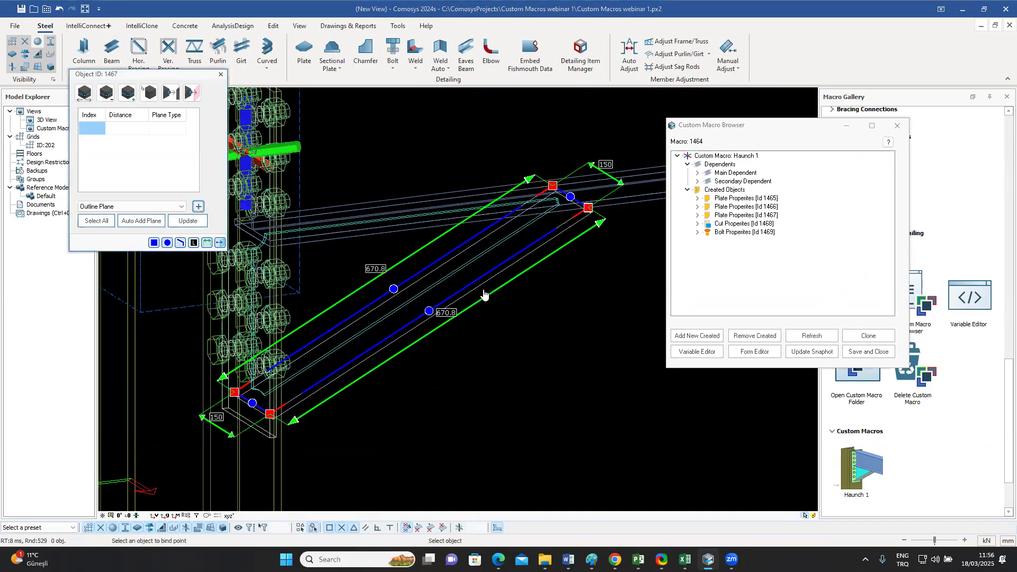
pyautogui.click(495, 245)
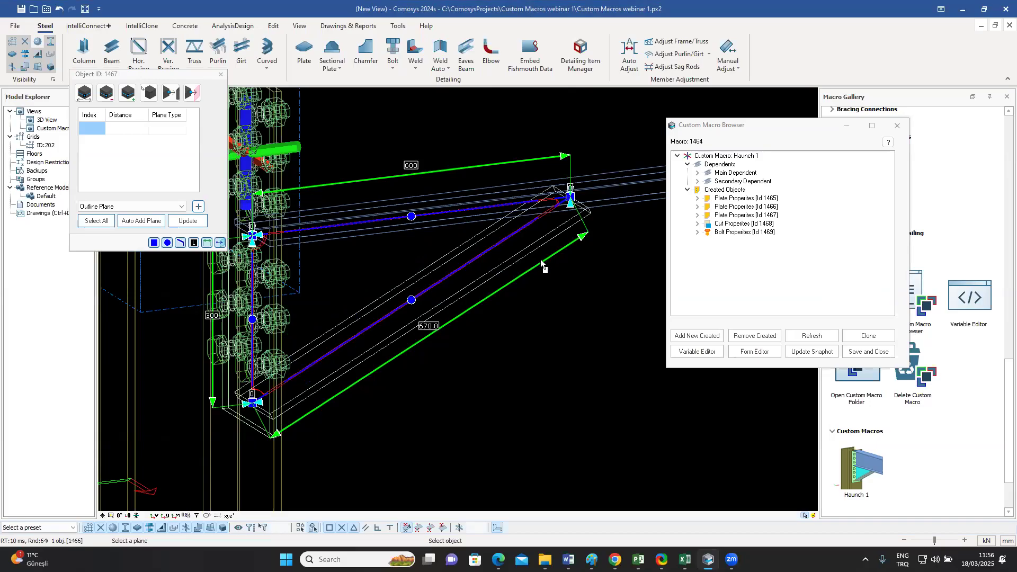
pyautogui.scroll(5, 496, 230)
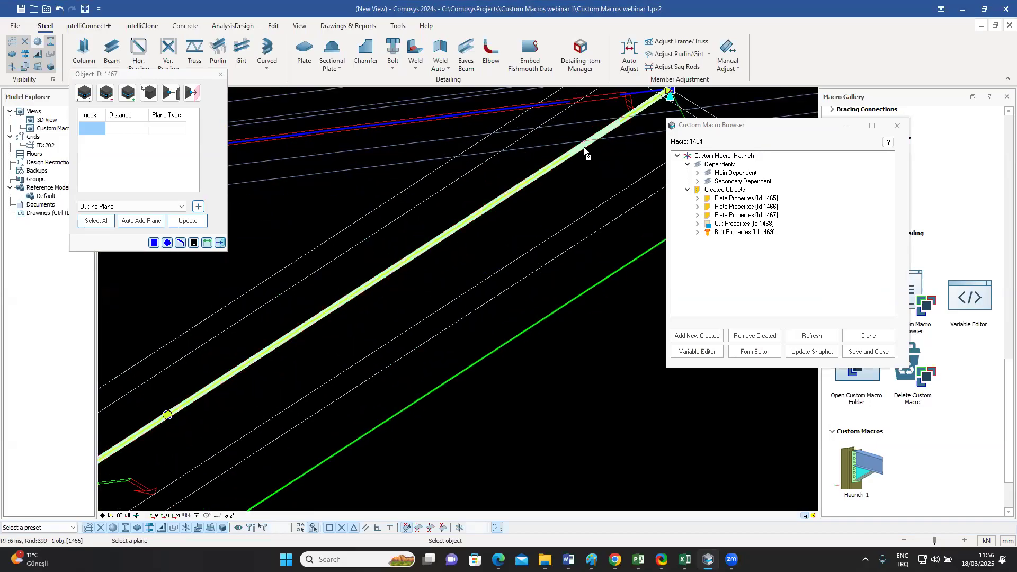
pyautogui.click(584, 147)
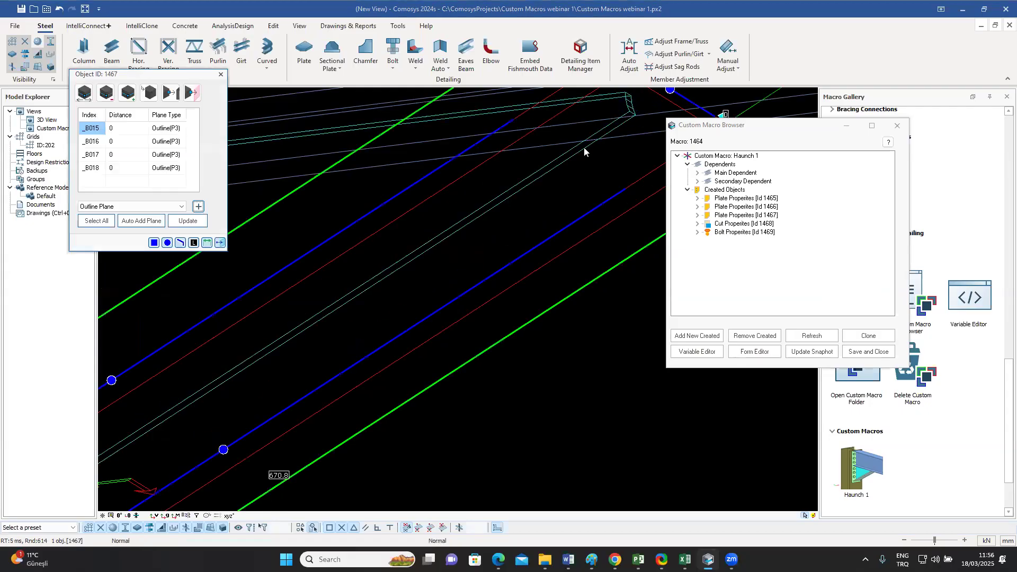
pyautogui.scroll(-5, 520, 278)
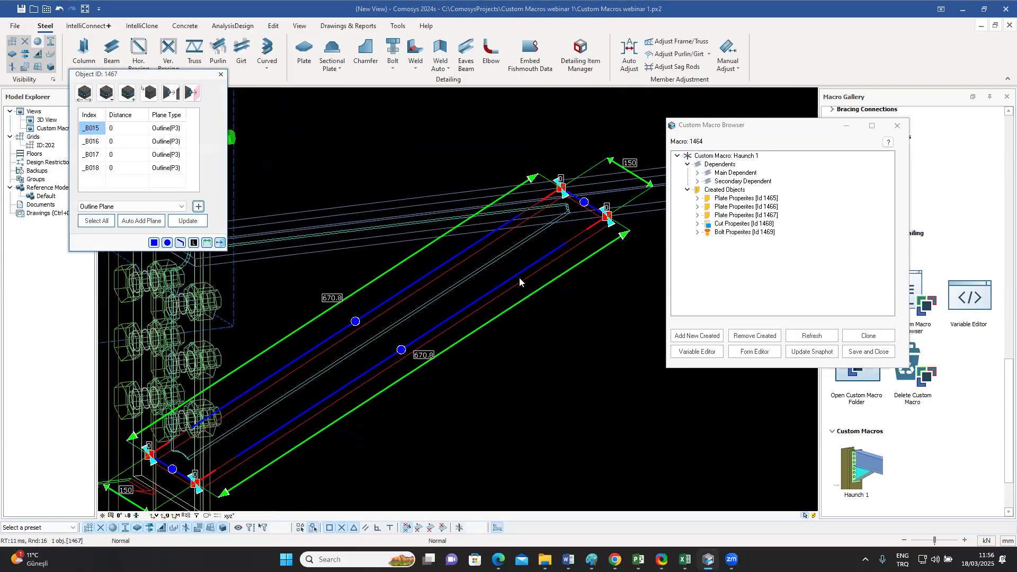
pyautogui.scroll(-3, 517, 280)
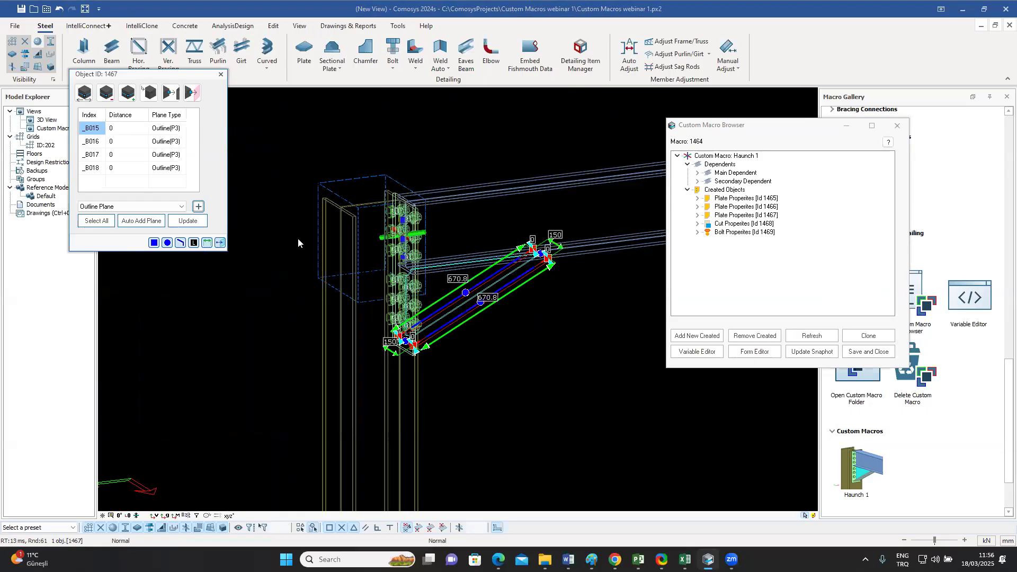
pyautogui.click(221, 75)
pyautogui.click(583, 392)
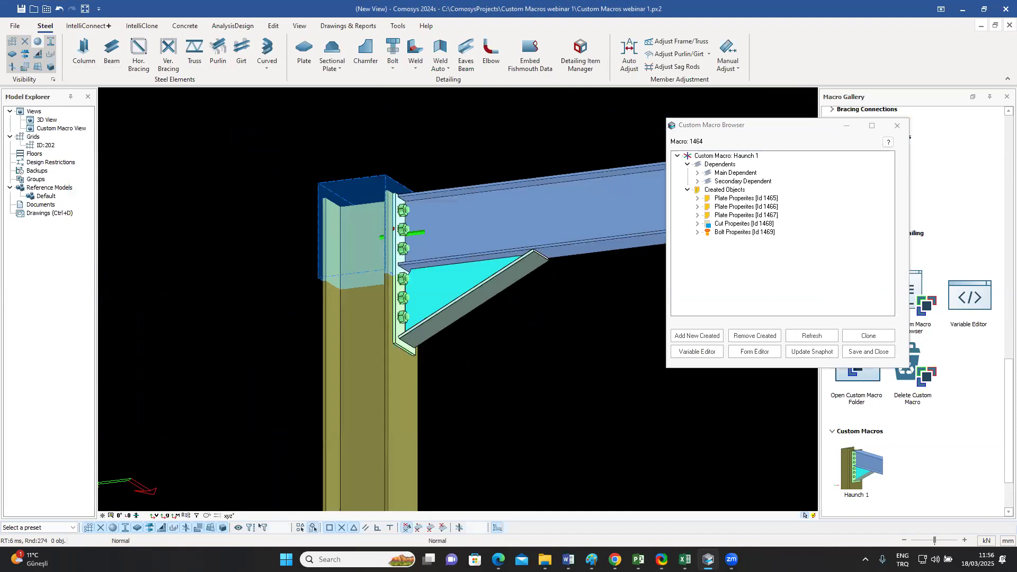
# Step: Bind the inclined plate's two upper corner points to the underside of the beam with an outline plane
pyautogui.click(527, 272)
pyautogui.scroll(3, 478, 304)
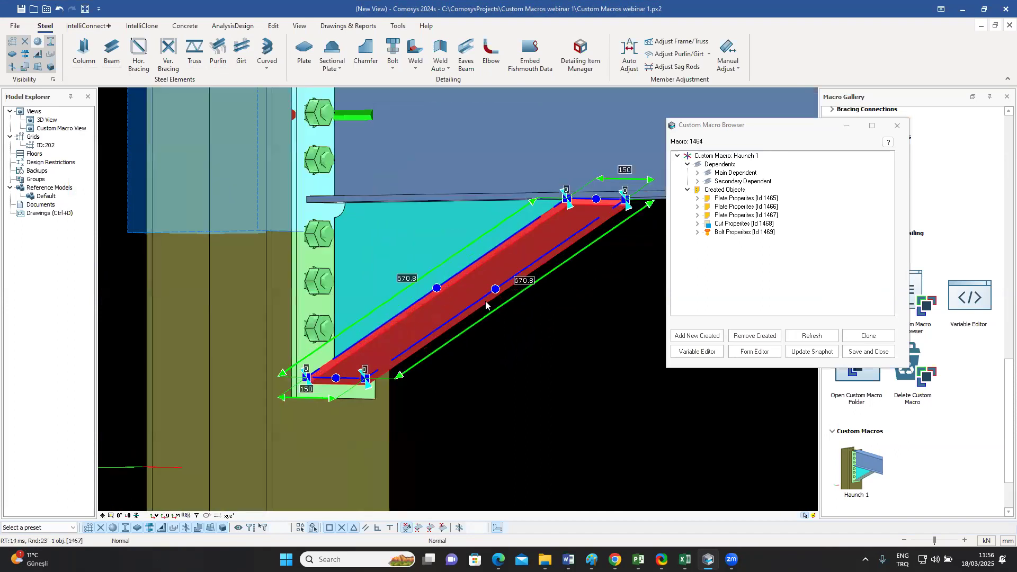
pyautogui.moveTo(513, 347)
pyautogui.mouseDown(button='middle')
pyautogui.moveTo(497, 360)
pyautogui.moveTo(509, 349)
pyautogui.mouseUp(button='middle')
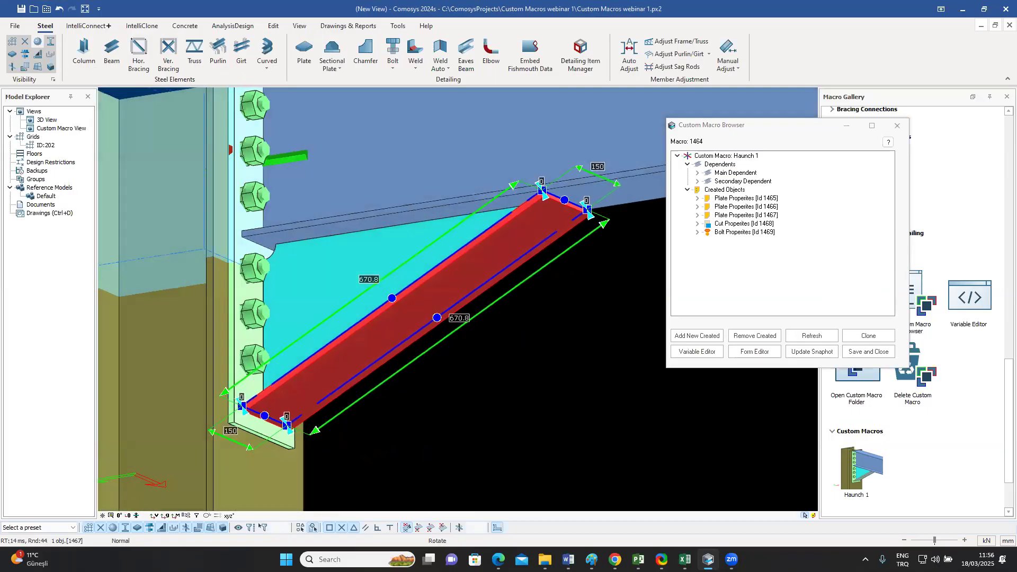
pyautogui.moveTo(506, 254); pyautogui.dragTo(446, 302, button='middle')
pyautogui.scroll(3, 504, 262)
pyautogui.click(458, 216)
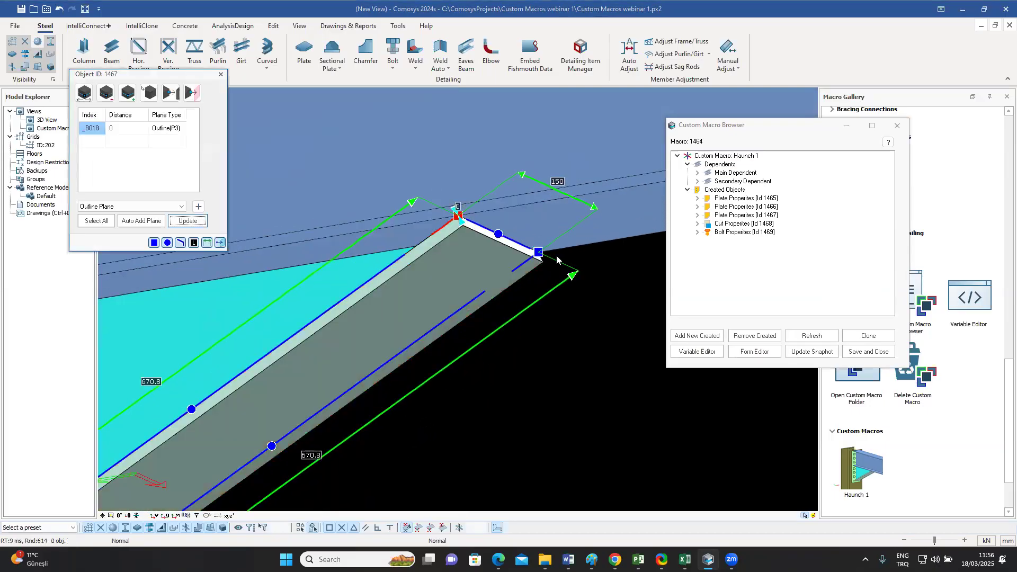
pyautogui.click(538, 252)
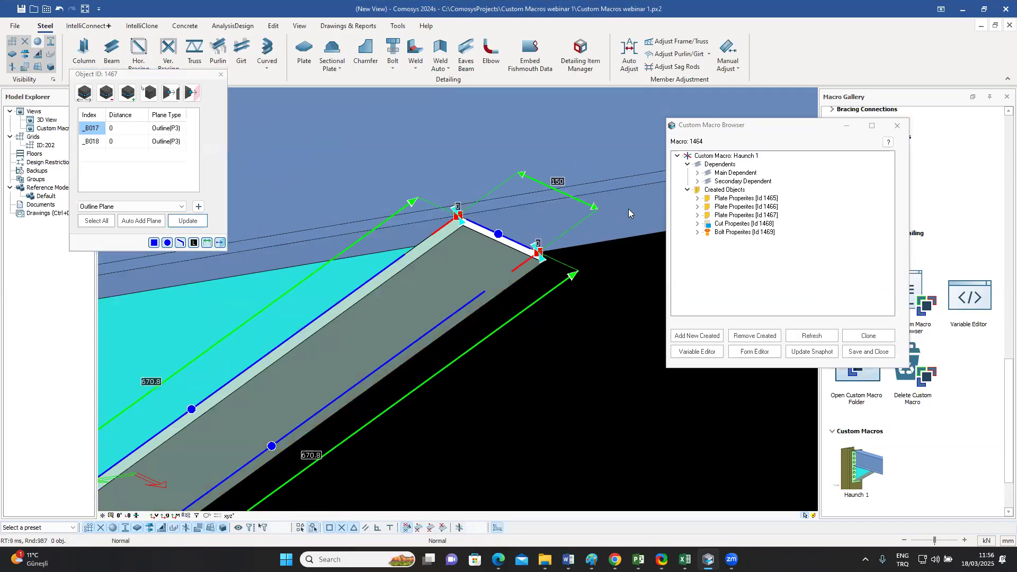
pyautogui.click(199, 207)
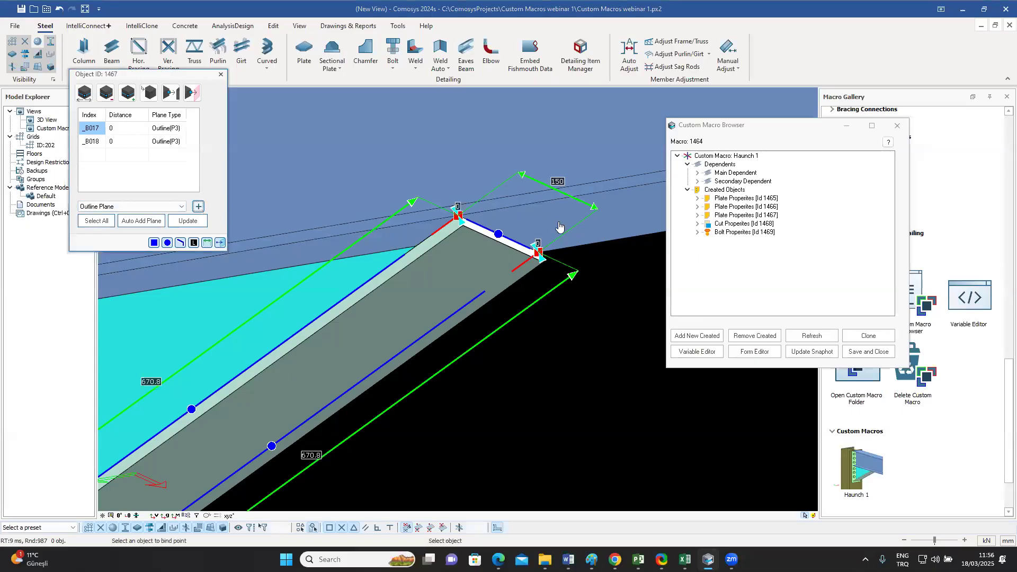
pyautogui.click(621, 225)
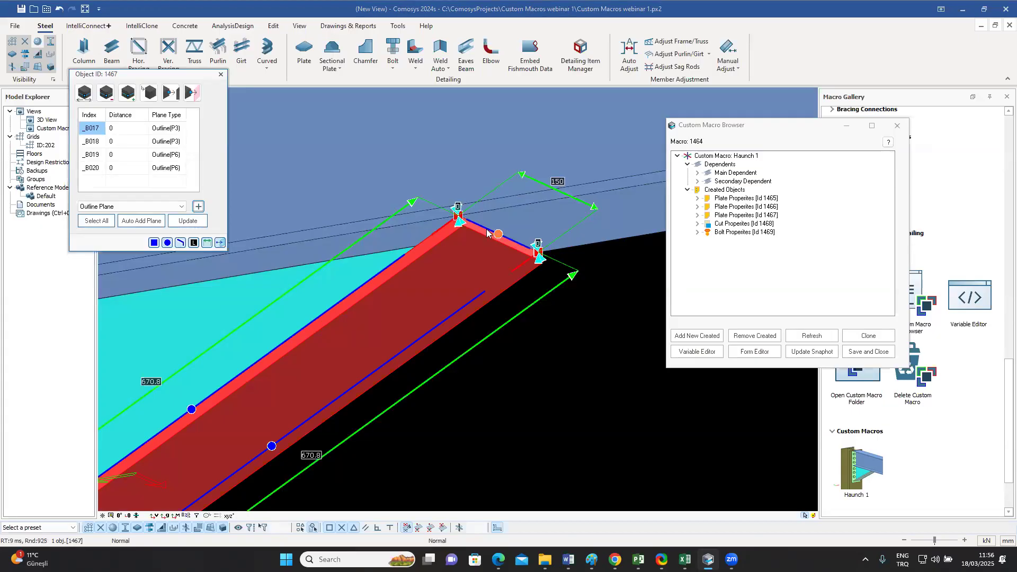
pyautogui.scroll(-5, 529, 377)
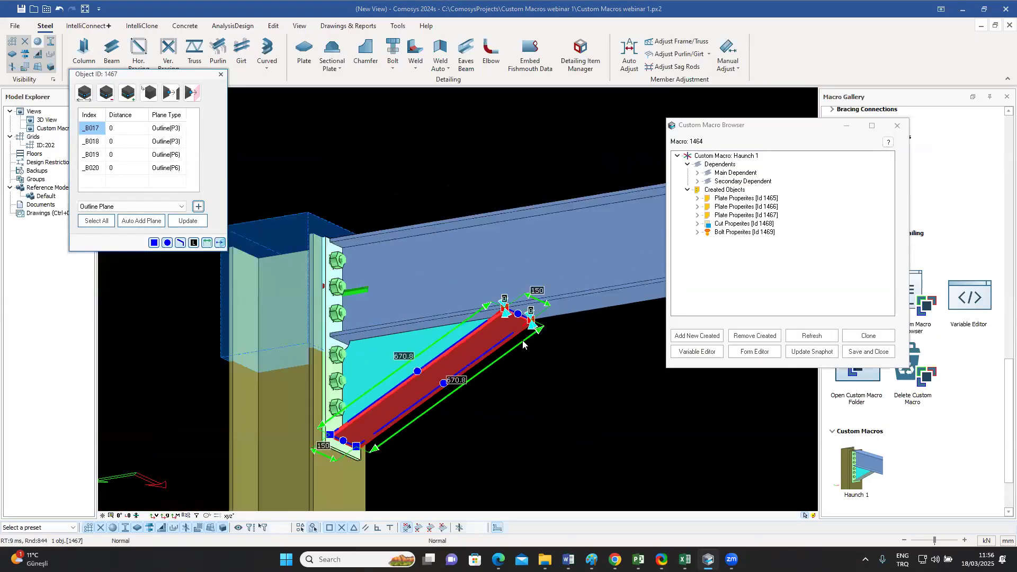
# Step: Bind the inclined plate's two lower corner points to the end plate's face with an outline plane and update them
pyautogui.scroll(5, 430, 343)
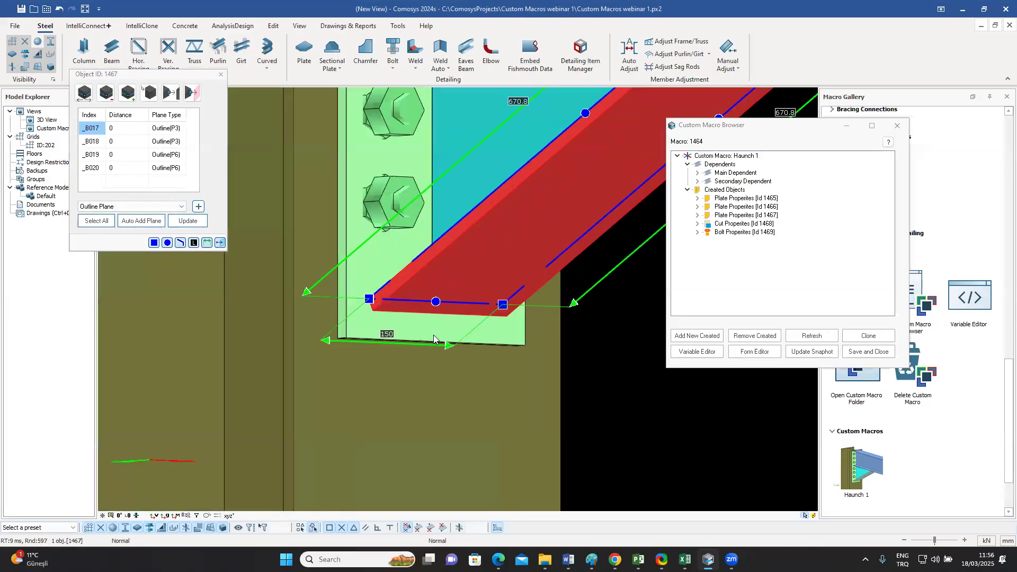
pyautogui.click(370, 299)
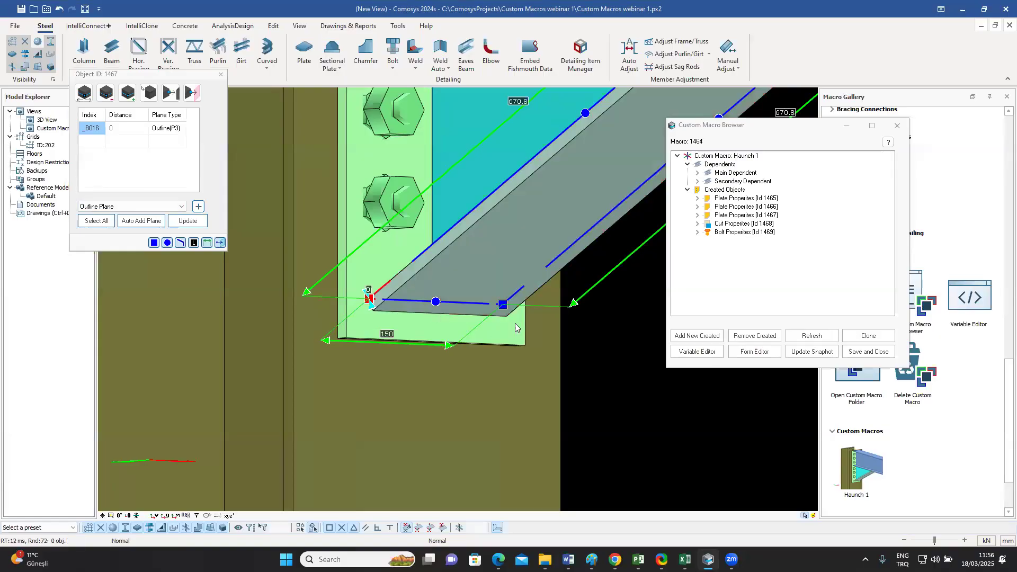
pyautogui.keyDown('ctrl'); pyautogui.click(503, 305); pyautogui.keyUp('ctrl')
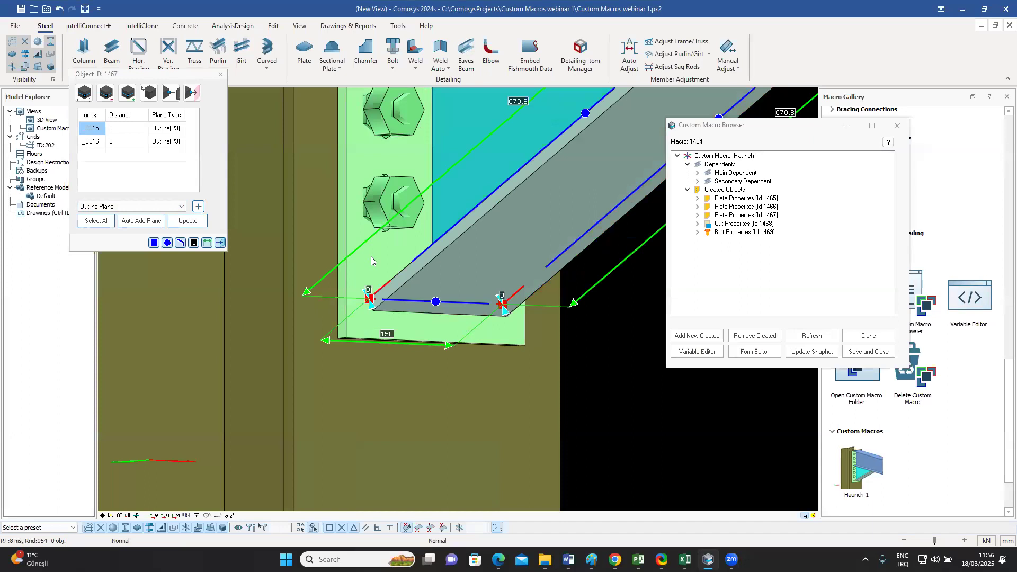
pyautogui.click(198, 207)
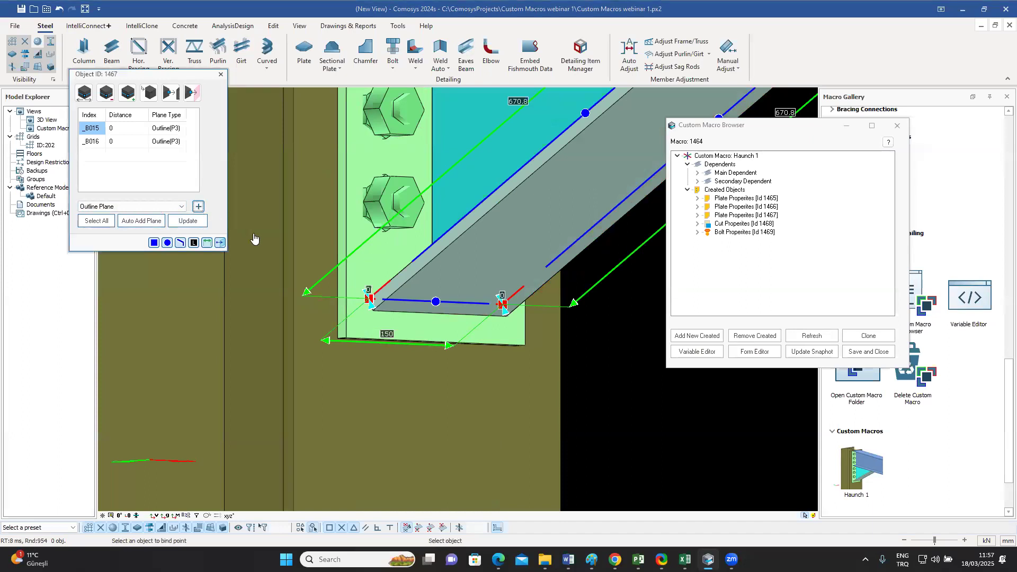
pyautogui.click(375, 264)
pyautogui.click(373, 265)
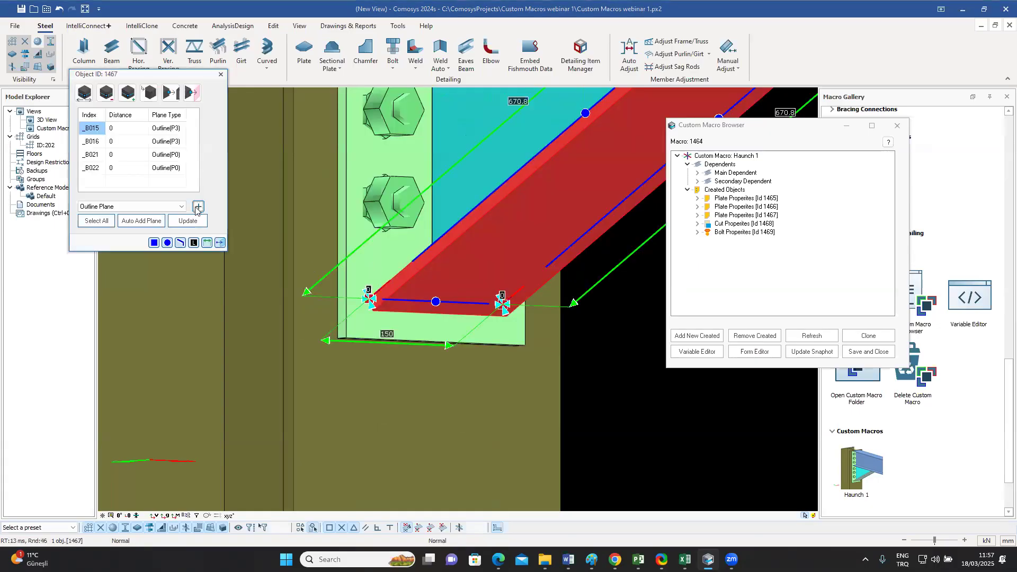
pyautogui.click(187, 221)
pyautogui.click(221, 75)
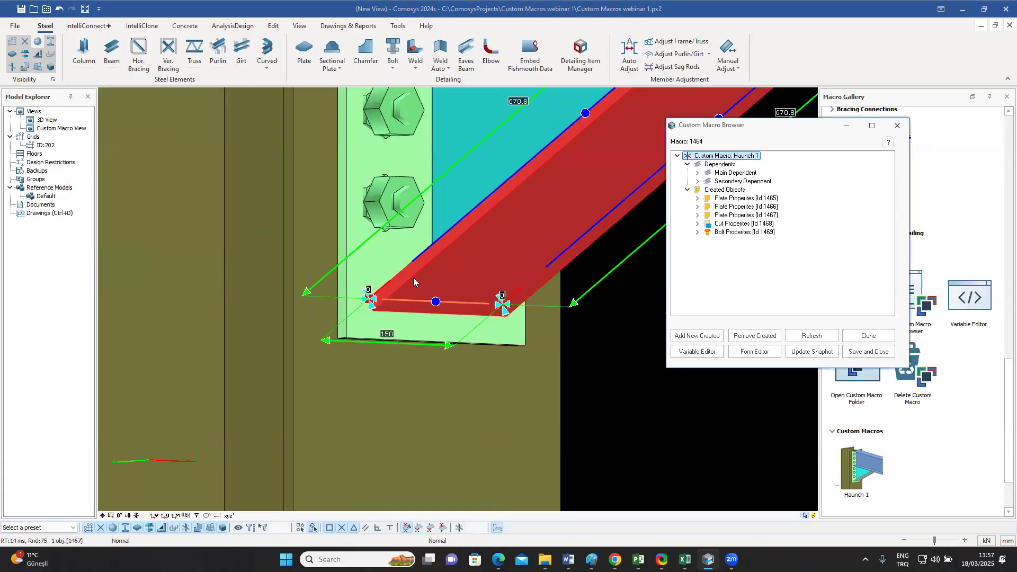
# Step: Deselect the inclined plate, check the haunch, and save and close the macro
pyautogui.scroll(-7, 417, 312)
pyautogui.moveTo(499, 331); pyautogui.dragTo(461, 357, button='middle')
pyautogui.click(483, 312)
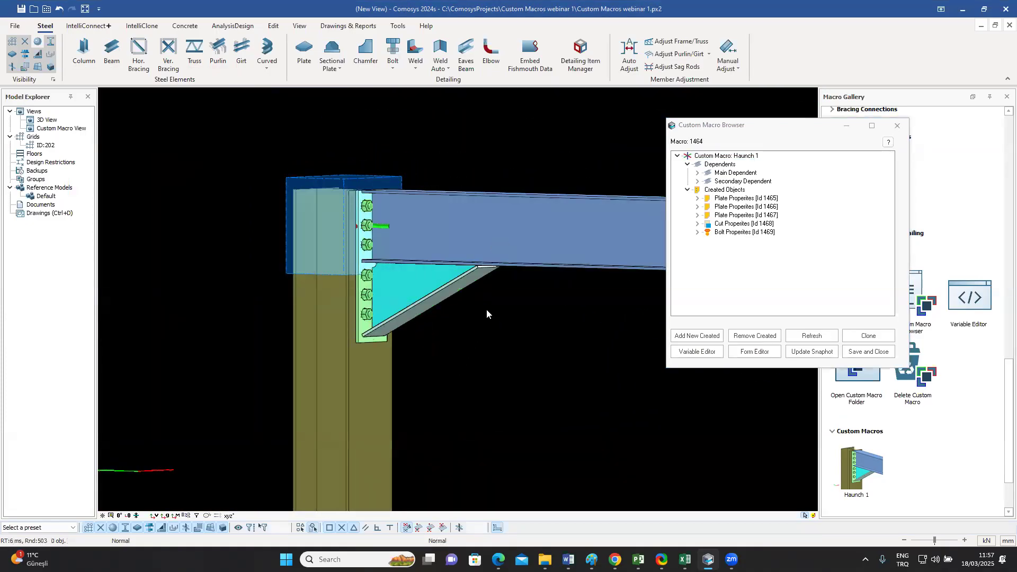
pyautogui.click(859, 352)
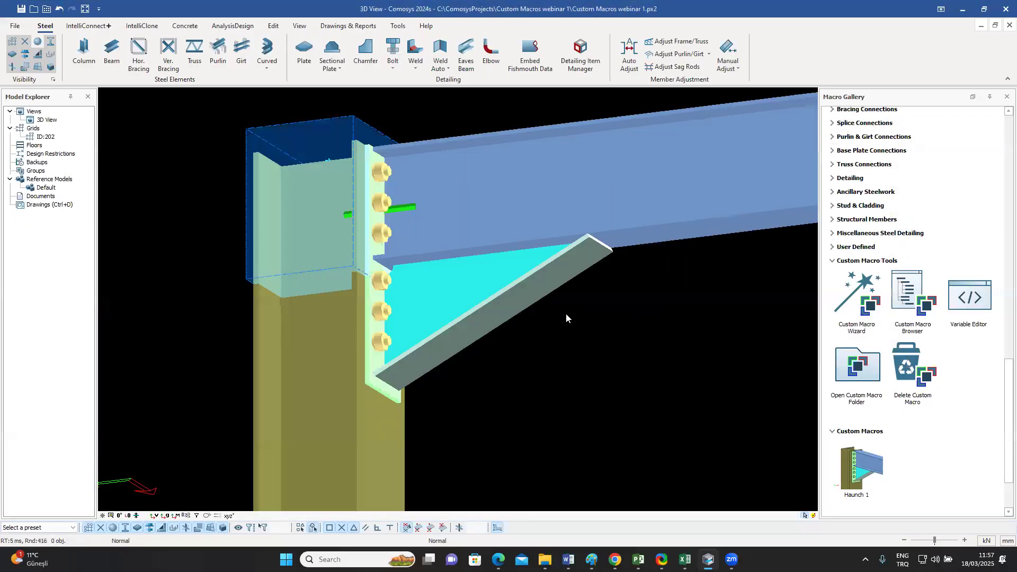
# Step: Change the beam profile to IPE400 and check how the triangular and inclined haunch plates follow it
pyautogui.moveTo(566, 325); pyautogui.dragTo(548, 211, button='middle')
pyautogui.click(575, 198)
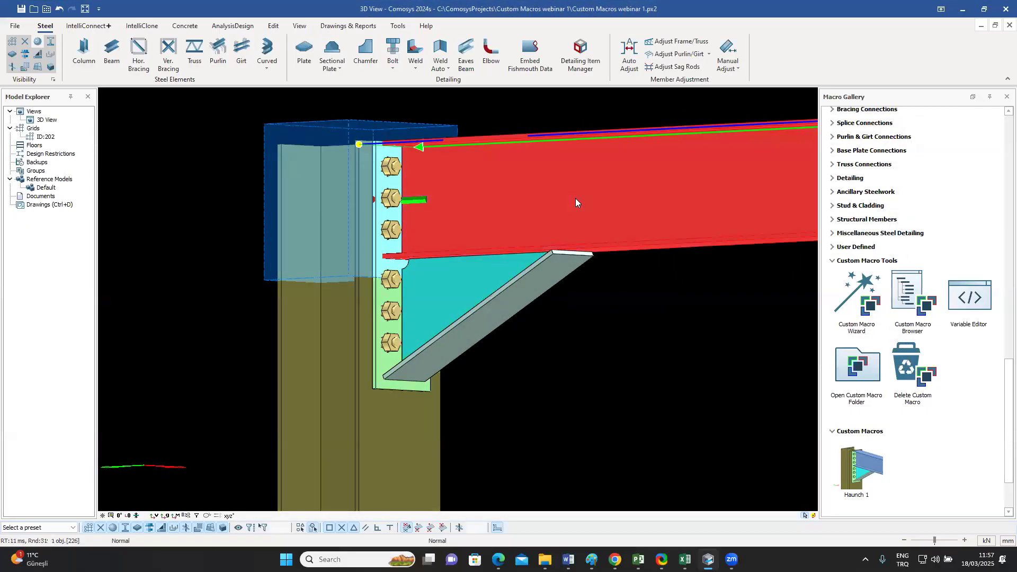
pyautogui.doubleClick(576, 198)
pyautogui.moveTo(467, 116); pyautogui.dragTo(740, 128)
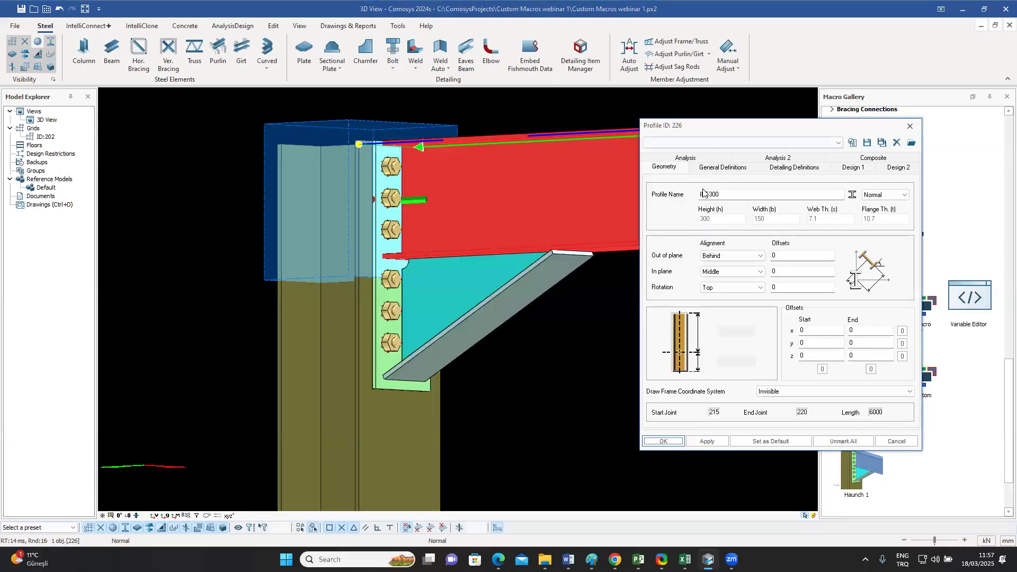
pyautogui.moveTo(709, 195); pyautogui.dragTo(713, 194)
pyautogui.write('4')
pyautogui.click(663, 441)
pyautogui.press('Escape')
pyautogui.moveTo(582, 347); pyautogui.dragTo(524, 351, button='middle')
pyautogui.click(539, 321)
pyautogui.click(416, 343)
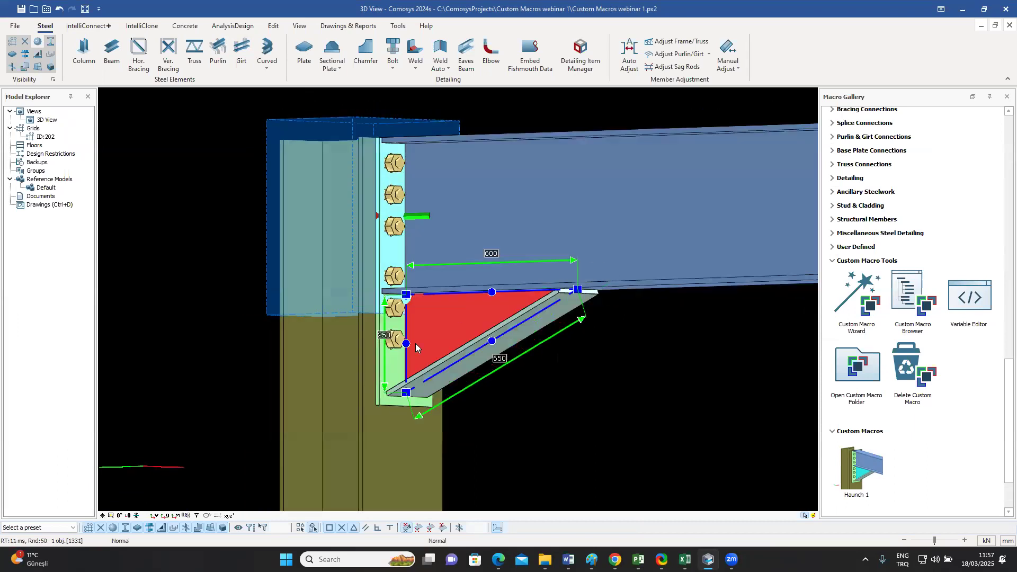
pyautogui.click(589, 298)
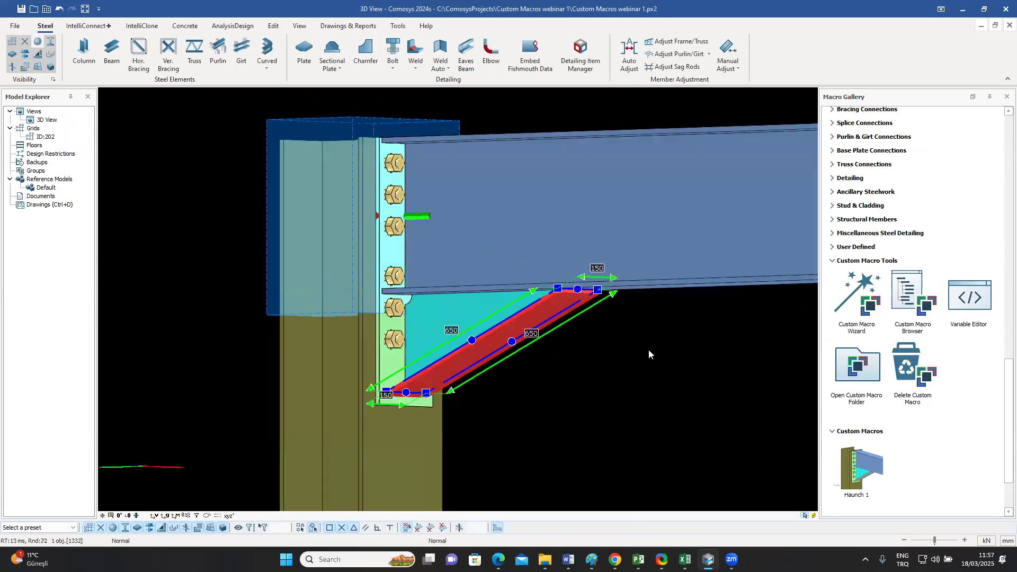
# Step: Apply the IPE500 profile to the beam to test the haunch with a deeper section
pyautogui.doubleClick(651, 232)
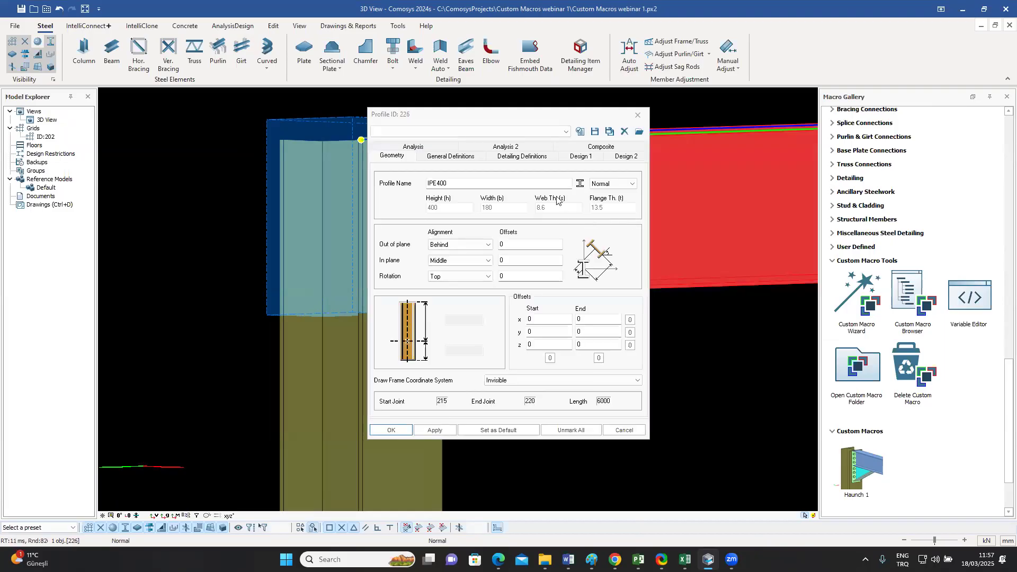
pyautogui.moveTo(489, 120); pyautogui.dragTo(716, 147)
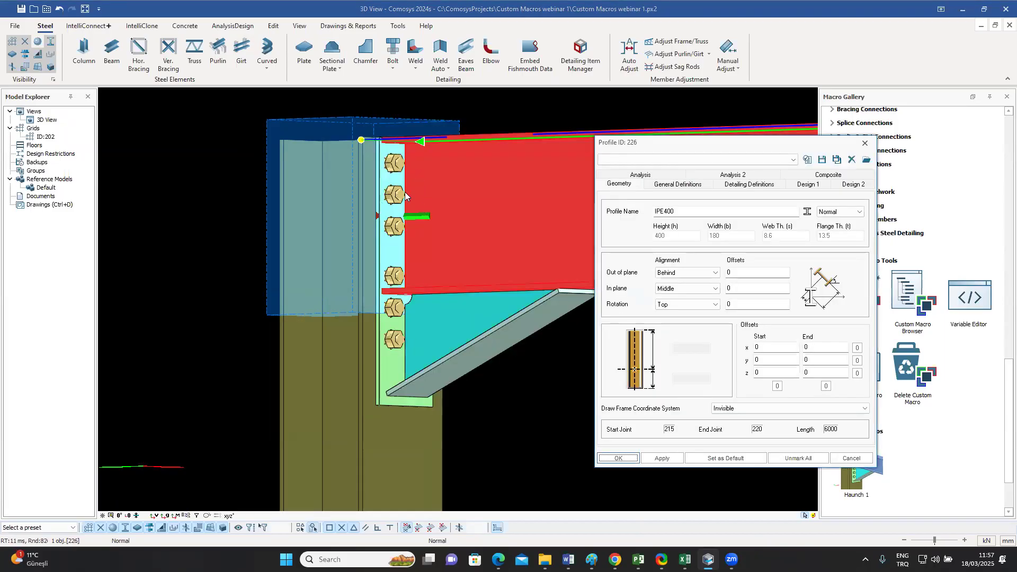
pyautogui.moveTo(664, 211); pyautogui.dragTo(668, 212)
pyautogui.write('5')
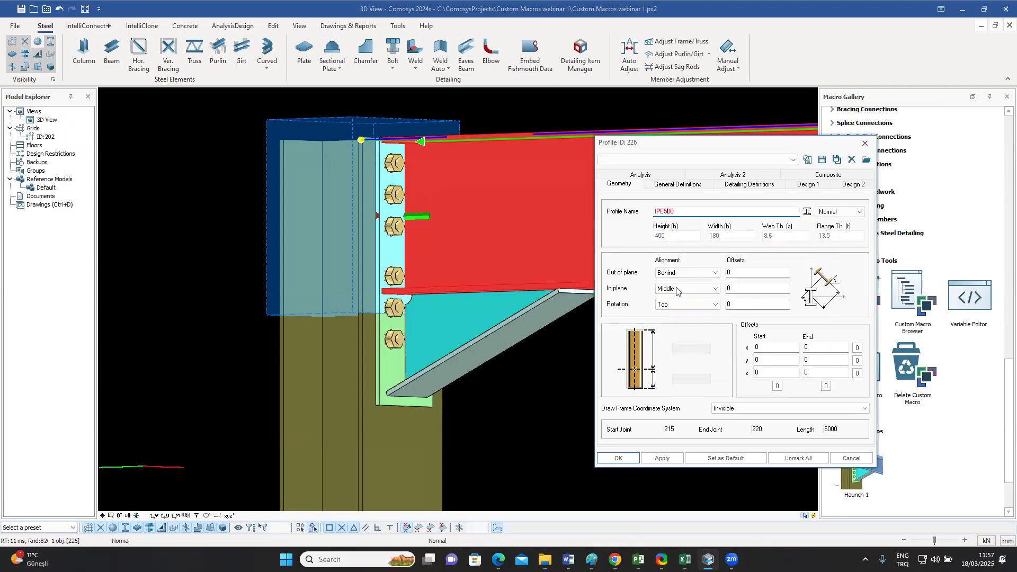
pyautogui.click(662, 458)
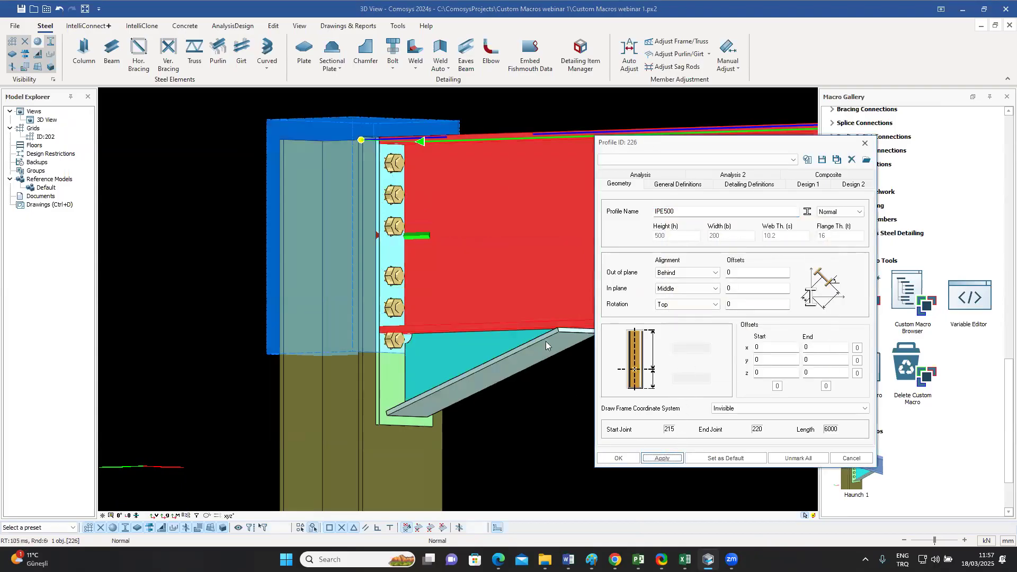
# Step: Set the beam profile back to IPE300 and view the connection from above
pyautogui.moveTo(665, 211); pyautogui.dragTo(670, 212)
pyautogui.write('3')
pyautogui.click(618, 458)
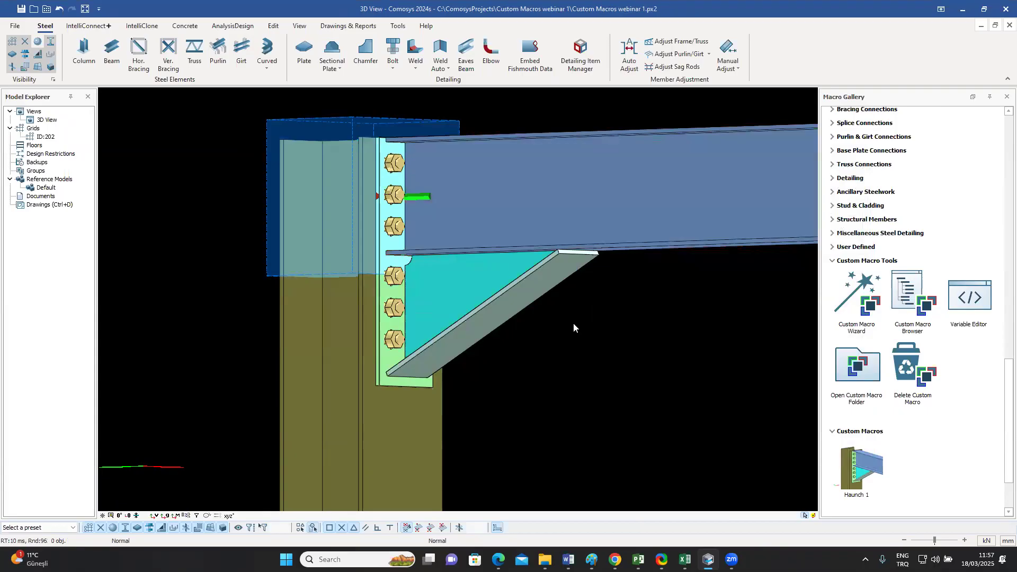
pyautogui.moveTo(567, 324); pyautogui.dragTo(562, 321, button='middle')
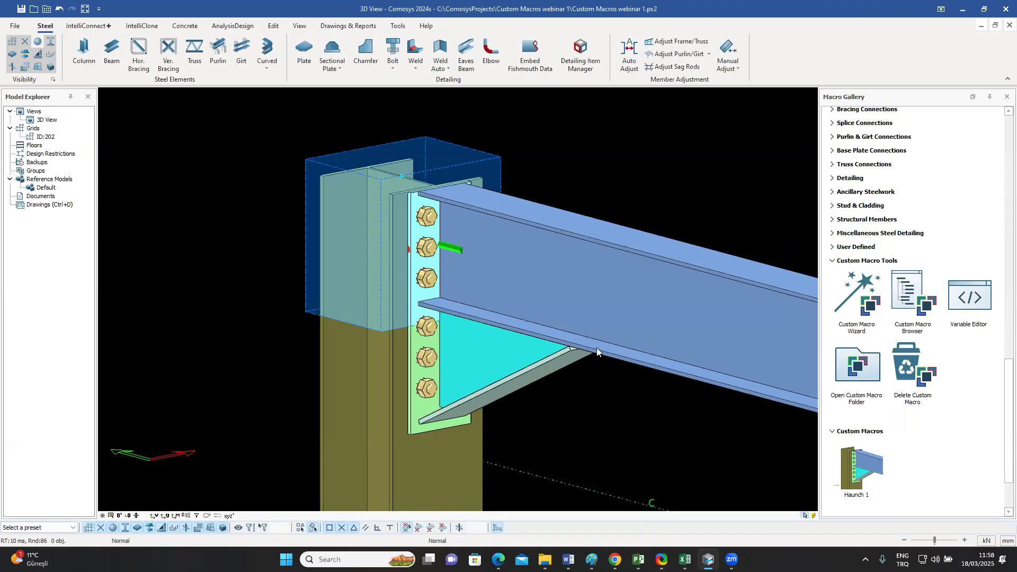
# Step: Open the Haunch 1 connection in the Custom Macro Browser and keep the browser clear of the haunch
pyautogui.moveTo(590, 339); pyautogui.dragTo(432, 285, button='middle')
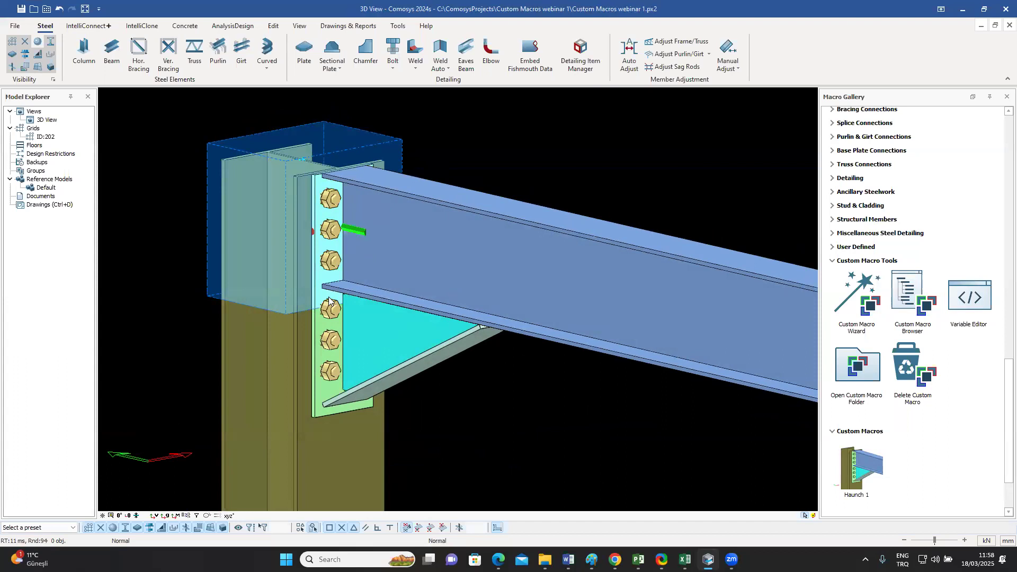
pyautogui.moveTo(390, 297); pyautogui.dragTo(439, 282, button='middle')
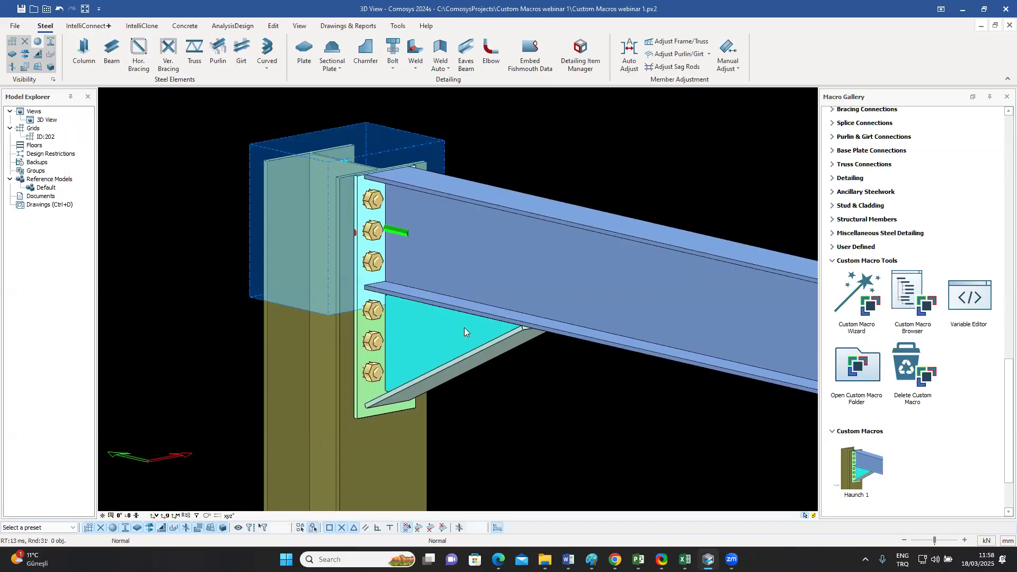
pyautogui.moveTo(440, 340); pyautogui.dragTo(419, 320, button='middle')
pyautogui.moveTo(454, 281)
pyautogui.mouseDown(button='middle')
pyautogui.moveTo(427, 283)
pyautogui.moveTo(448, 296)
pyautogui.mouseUp(button='middle')
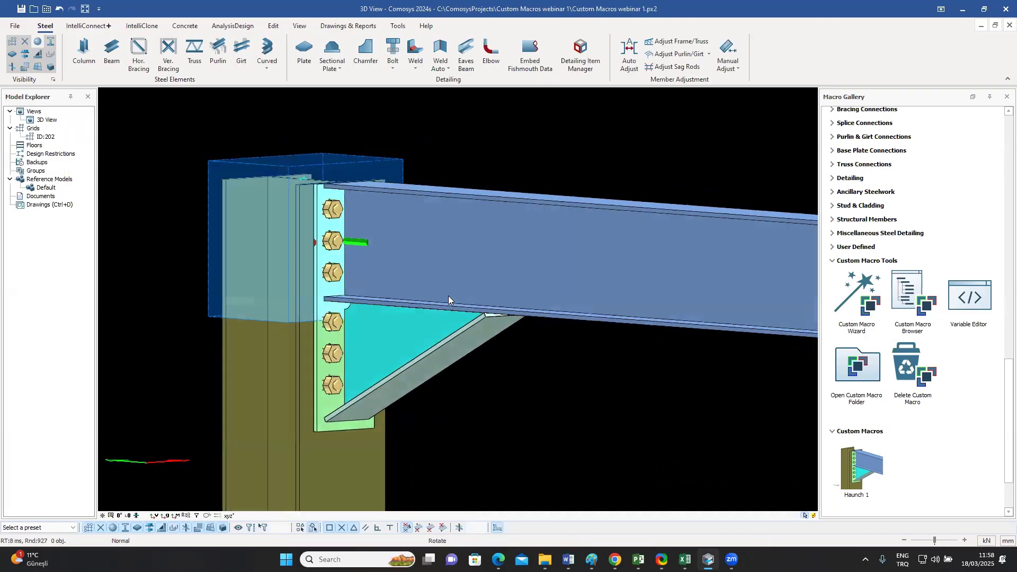
pyautogui.click(407, 324)
pyautogui.press('Escape')
pyautogui.click(909, 296)
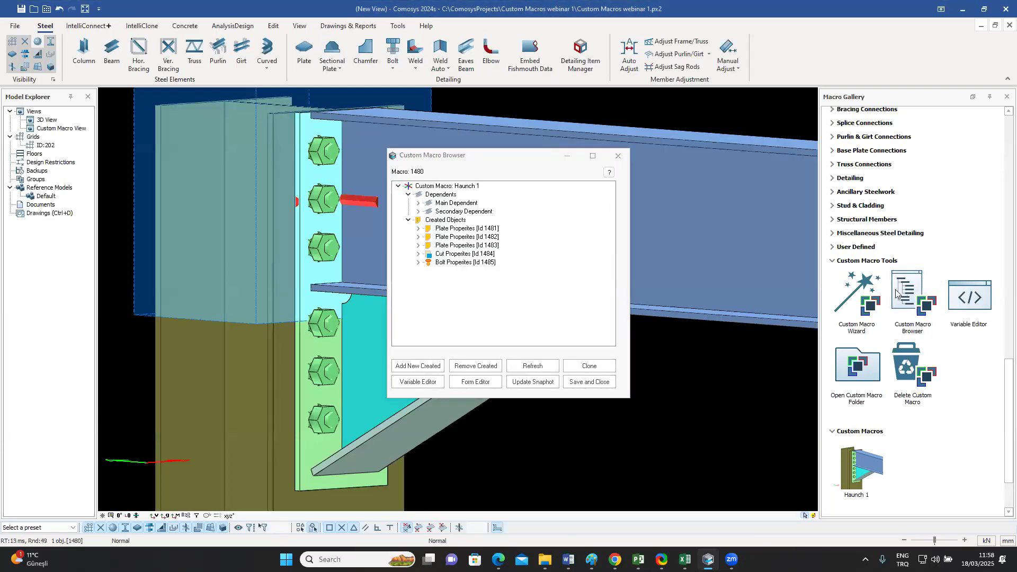
pyautogui.moveTo(507, 154); pyautogui.dragTo(691, 122)
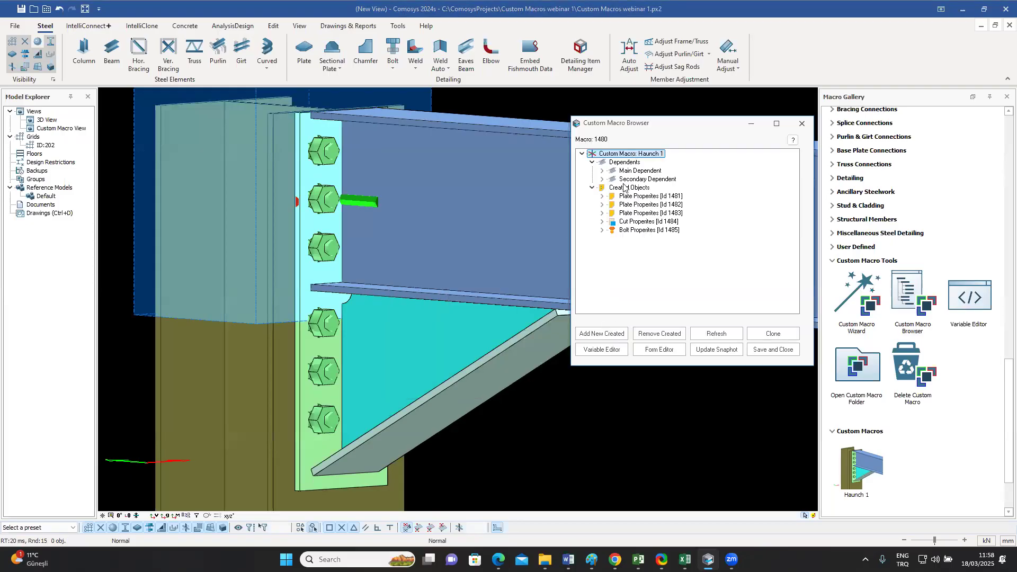
# Step: Check the bolt group and the triangular haunch plate, and open the macro's variable list in an enlarged window
pyautogui.click(318, 325)
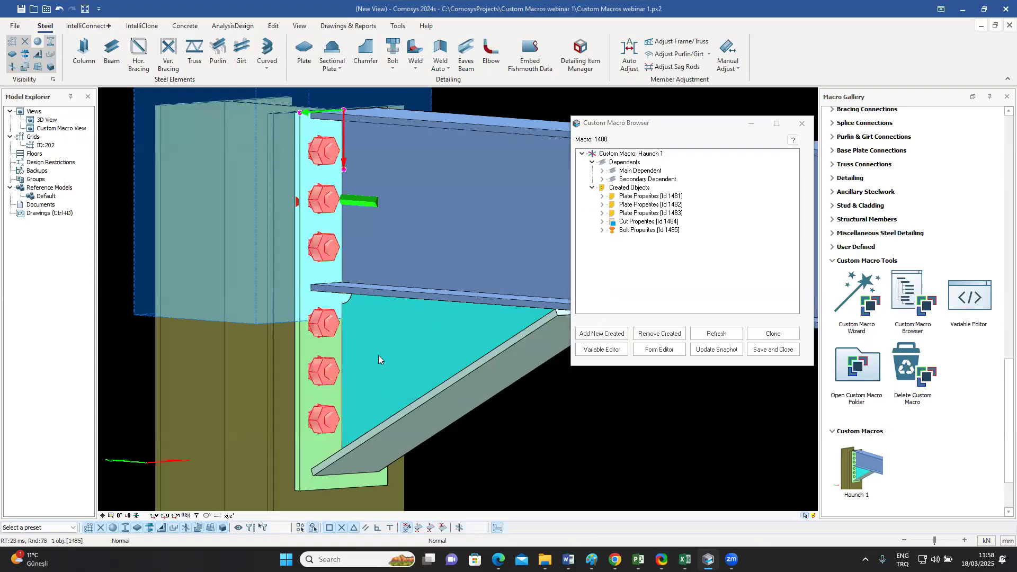
pyautogui.click(433, 325)
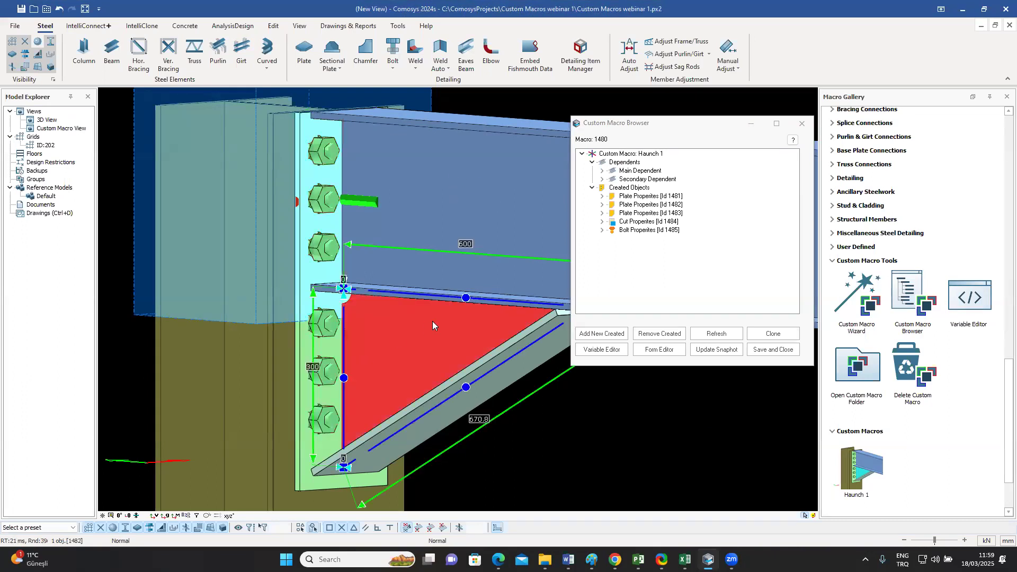
pyautogui.moveTo(471, 341); pyautogui.dragTo(382, 305, button='middle')
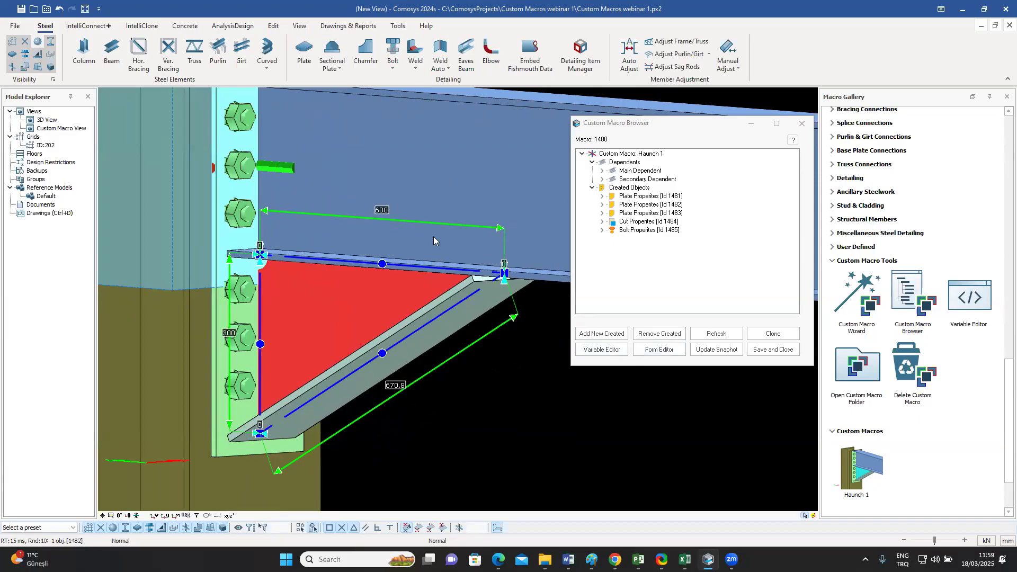
pyautogui.click(674, 126)
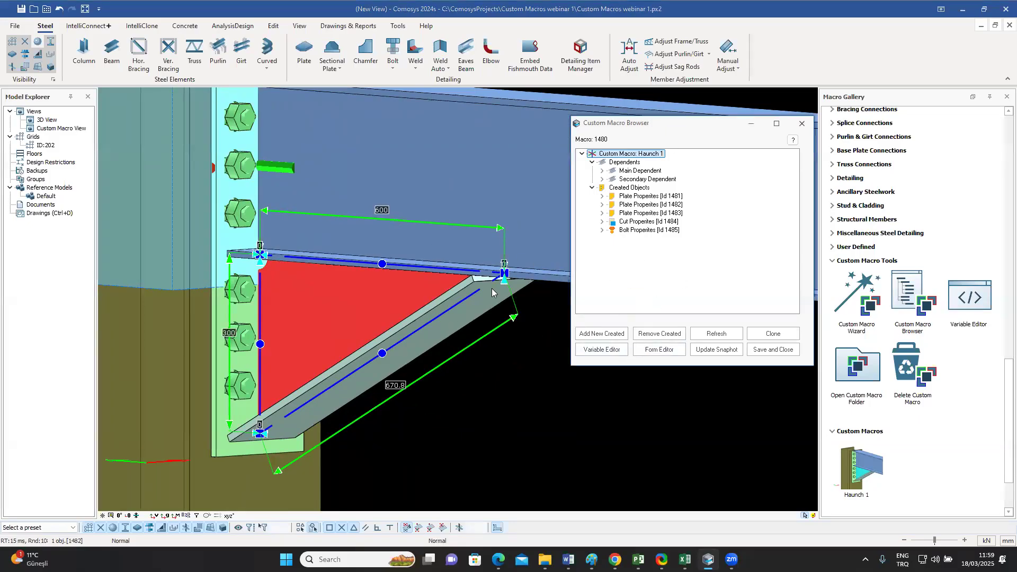
pyautogui.click(601, 351)
pyautogui.moveTo(429, 55); pyautogui.dragTo(579, 115)
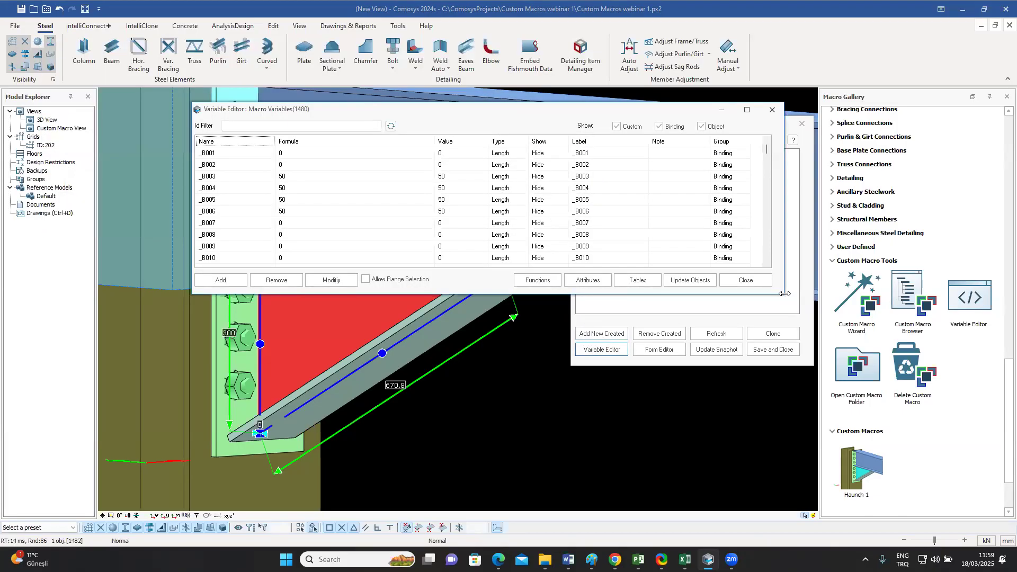
pyautogui.moveTo(784, 293); pyautogui.dragTo(783, 477)
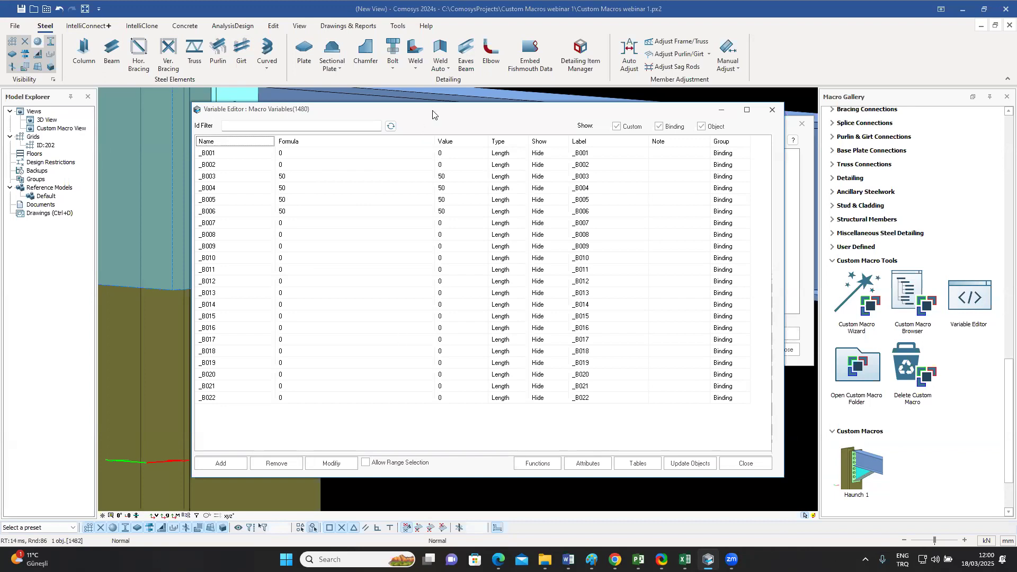
pyautogui.moveTo(434, 107); pyautogui.dragTo(439, 91)
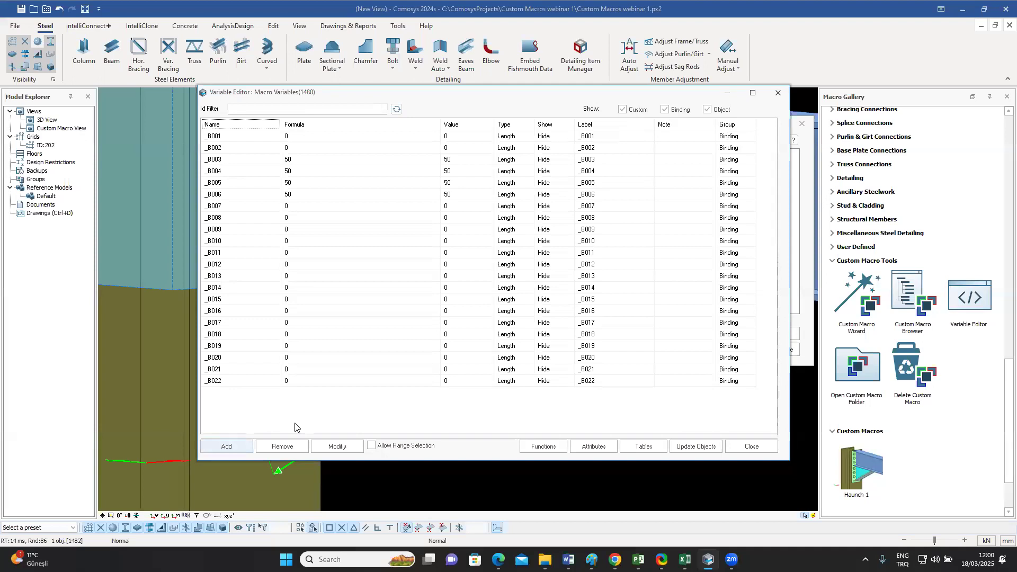
# Step: Add a new macro variable named BoltDistX
pyautogui.press('Return')
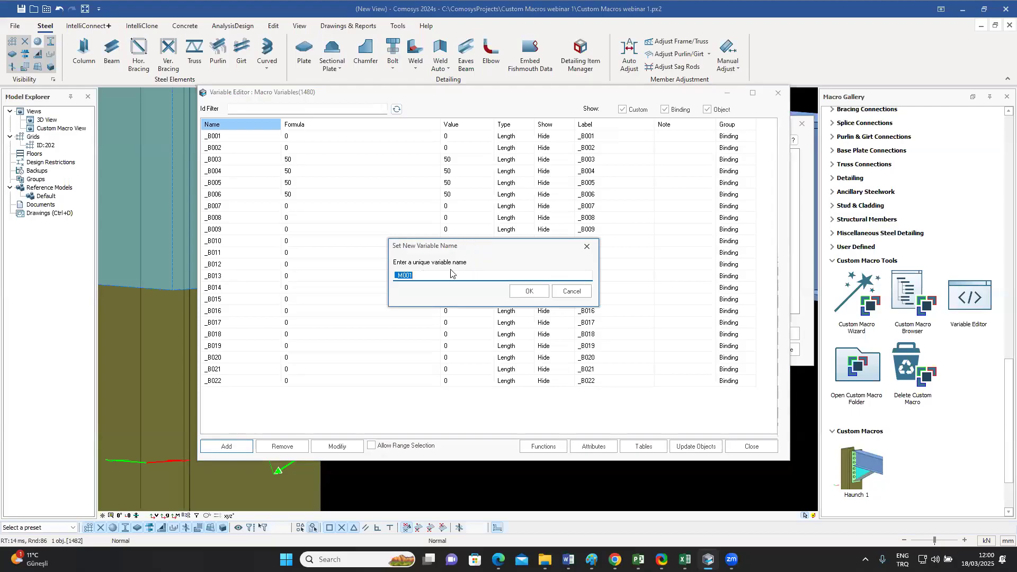
pyautogui.moveTo(428, 275); pyautogui.dragTo(389, 275)
pyautogui.write('BoltDistX')
pyautogui.click(529, 292)
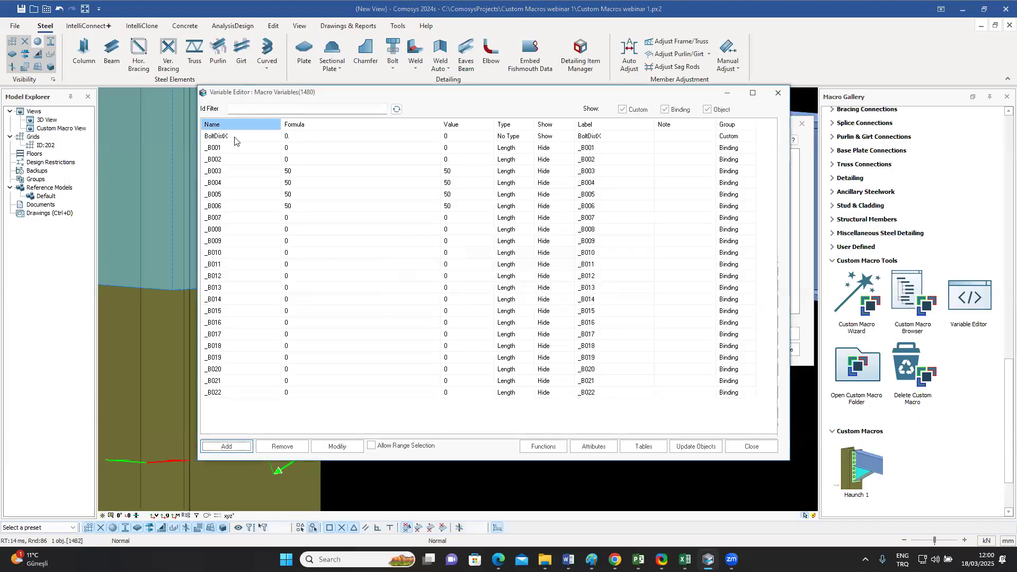
# Step: Hide the binding variables from the list and set the type of BoltDistX to Lenght List
pyautogui.click(666, 110)
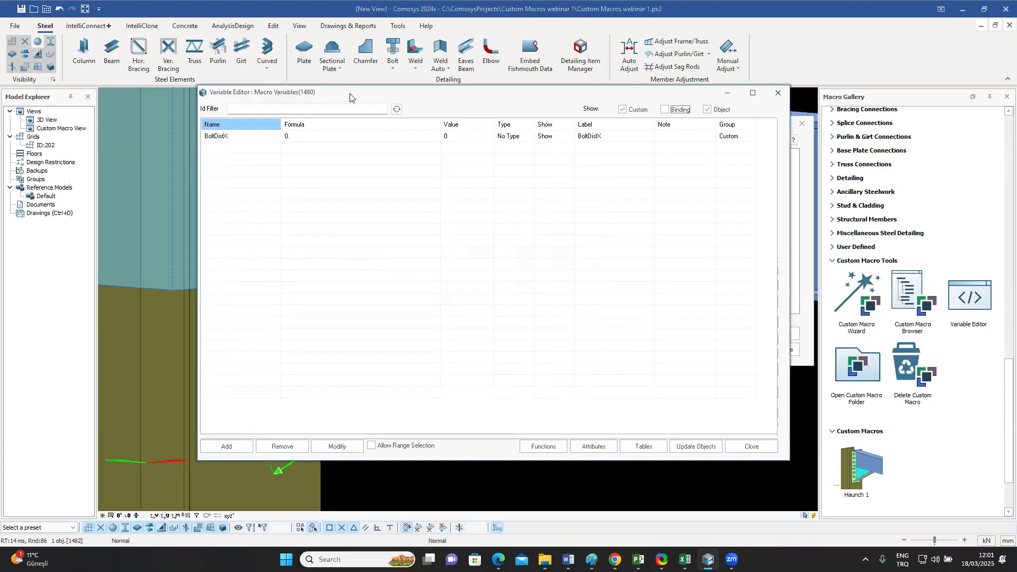
pyautogui.moveTo(353, 98); pyautogui.dragTo(616, 162)
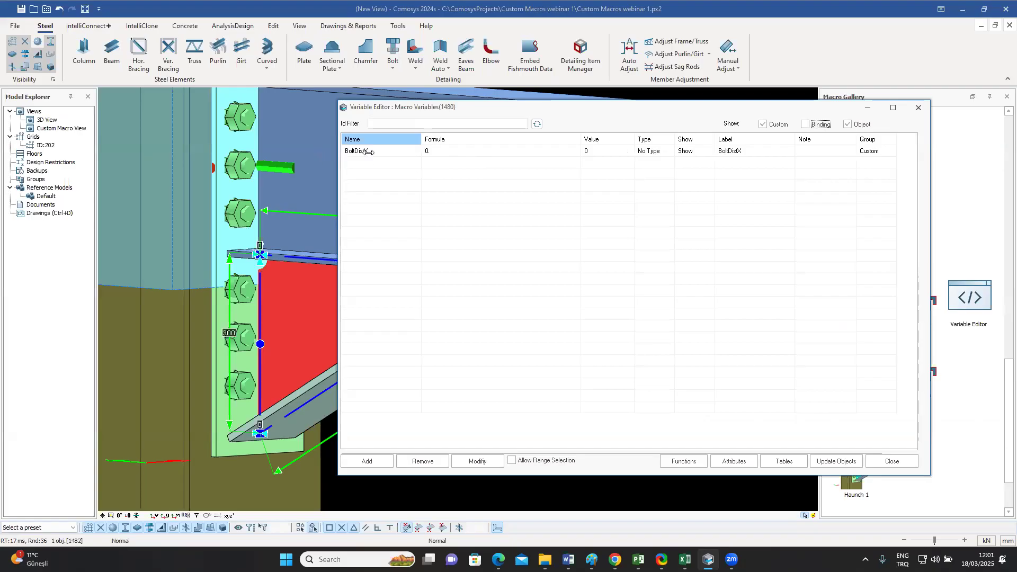
pyautogui.click(649, 152)
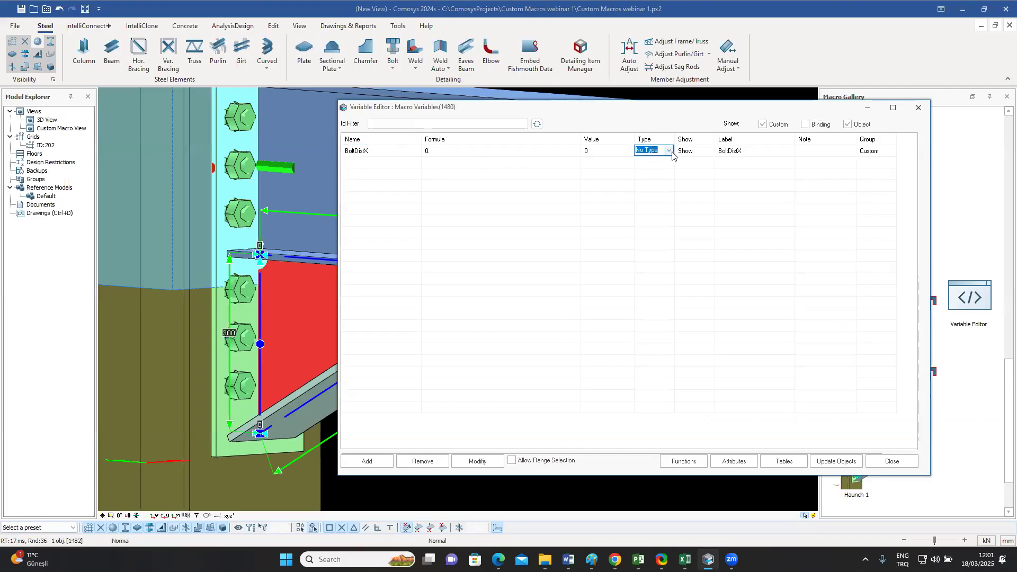
pyautogui.click(670, 151)
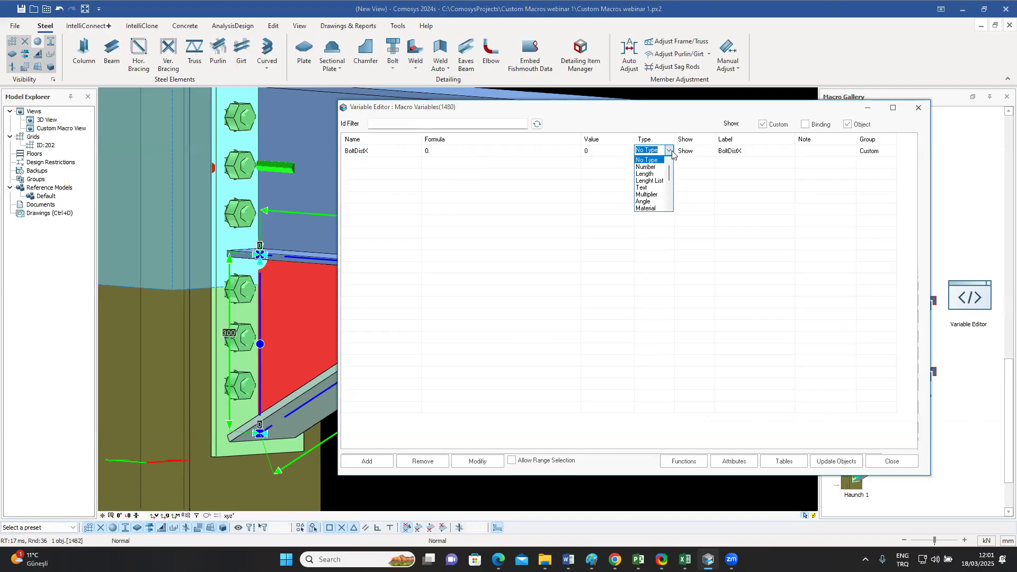
pyautogui.click(650, 180)
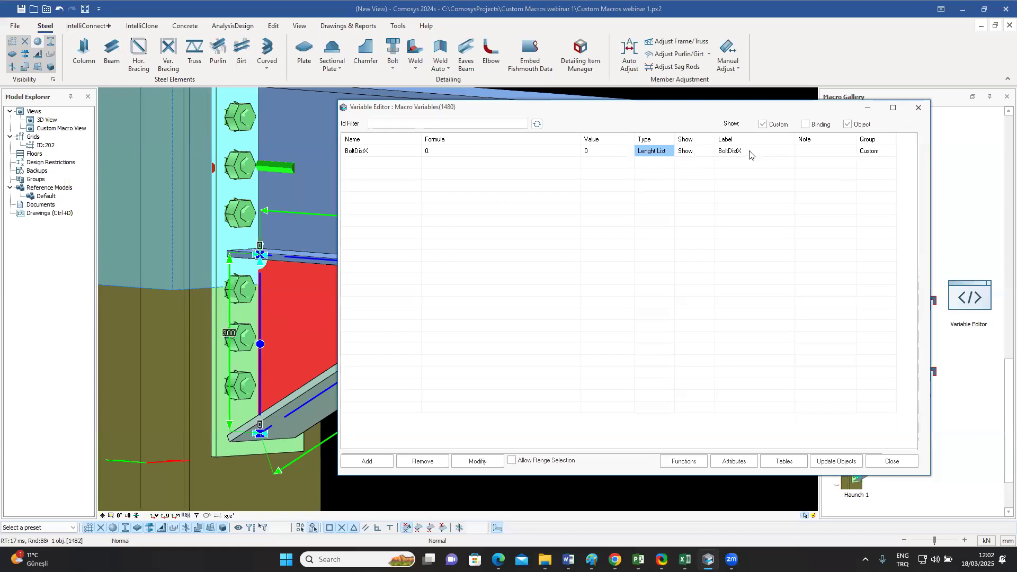
# Step: Set the BoltDistX formula to "80 3*60 120", including the quotation marks, and close the variable editor
pyautogui.doubleClick(449, 153)
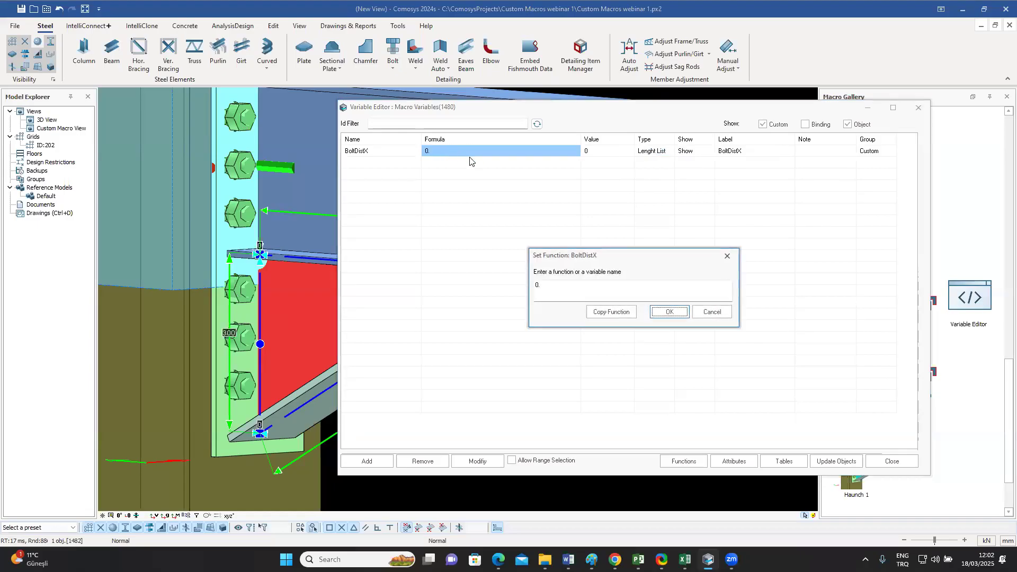
pyautogui.write("'80 3*60 120")
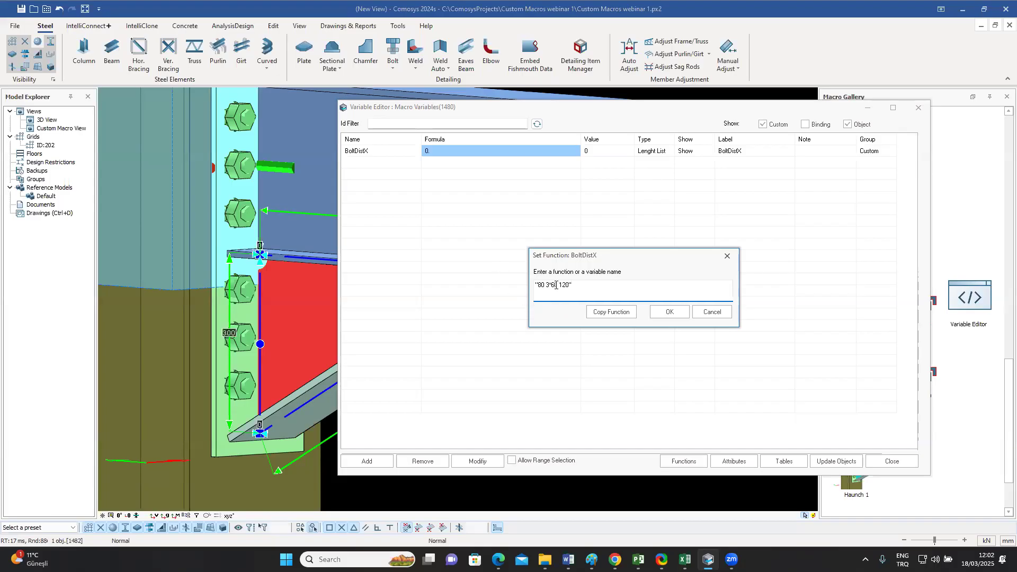
pyautogui.click(671, 313)
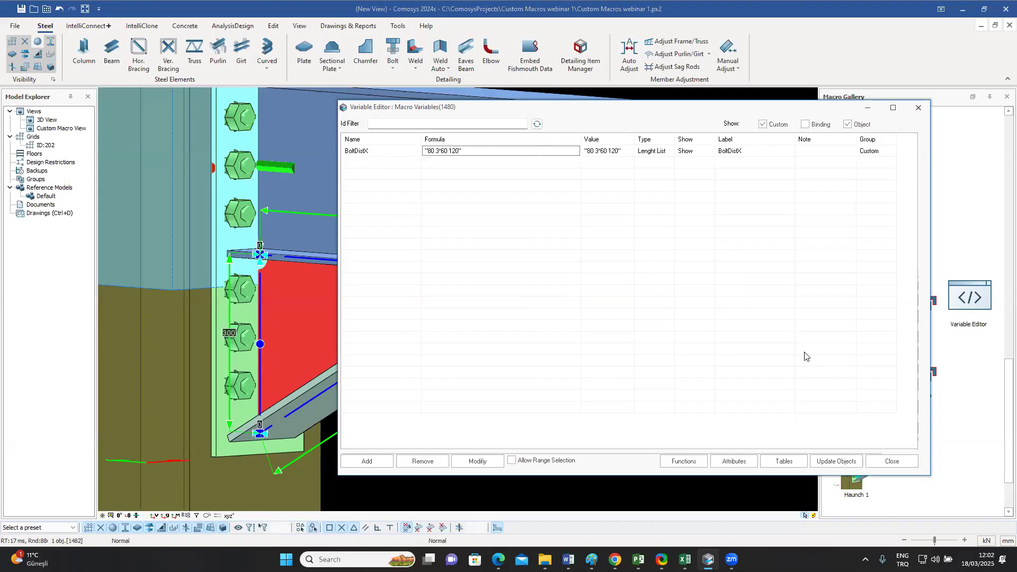
pyautogui.click(893, 461)
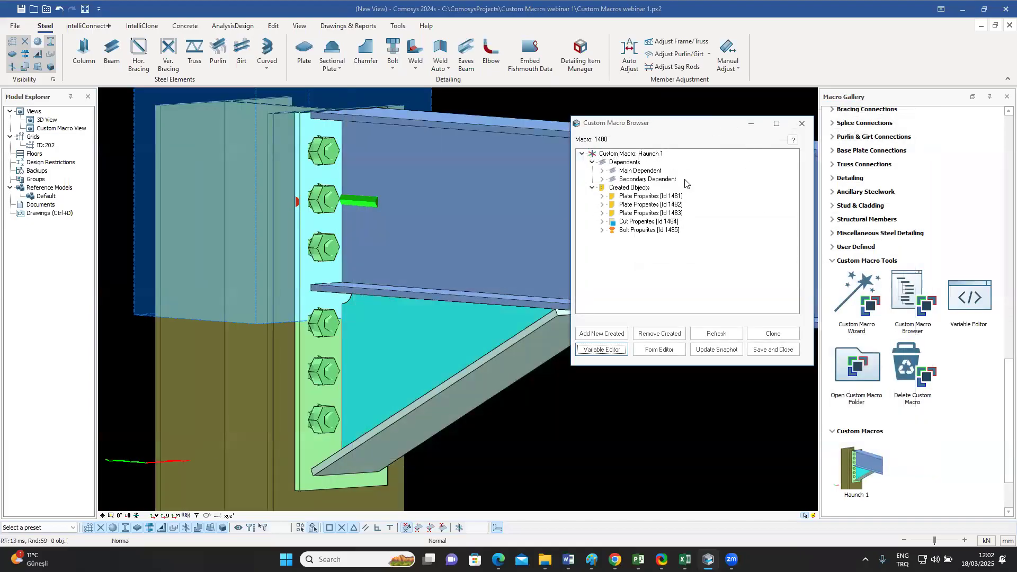
# Step: Set the function of the bolt group's Grid X Position part property to the variable BoltDistX
pyautogui.click(645, 232)
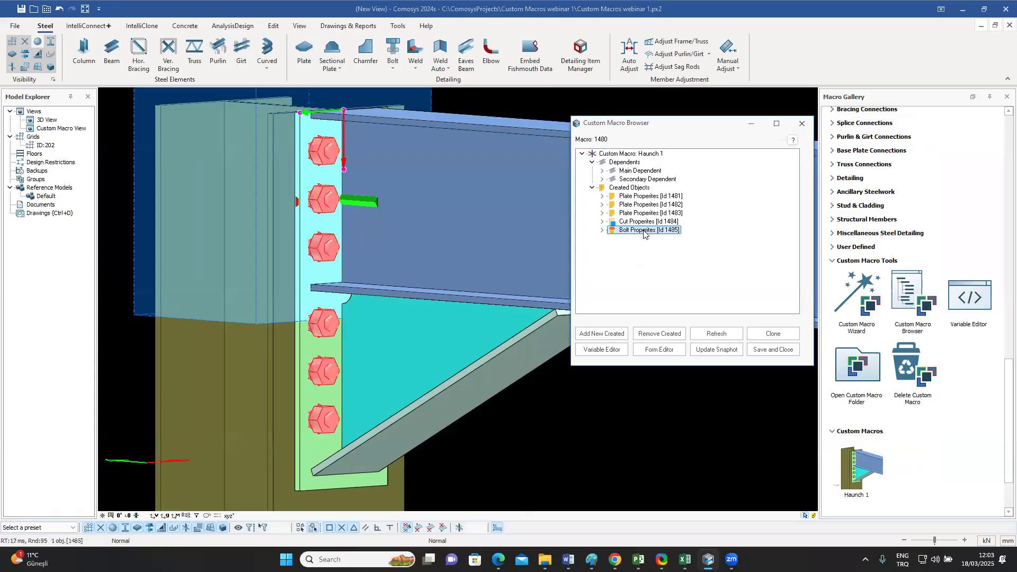
pyautogui.click(603, 230)
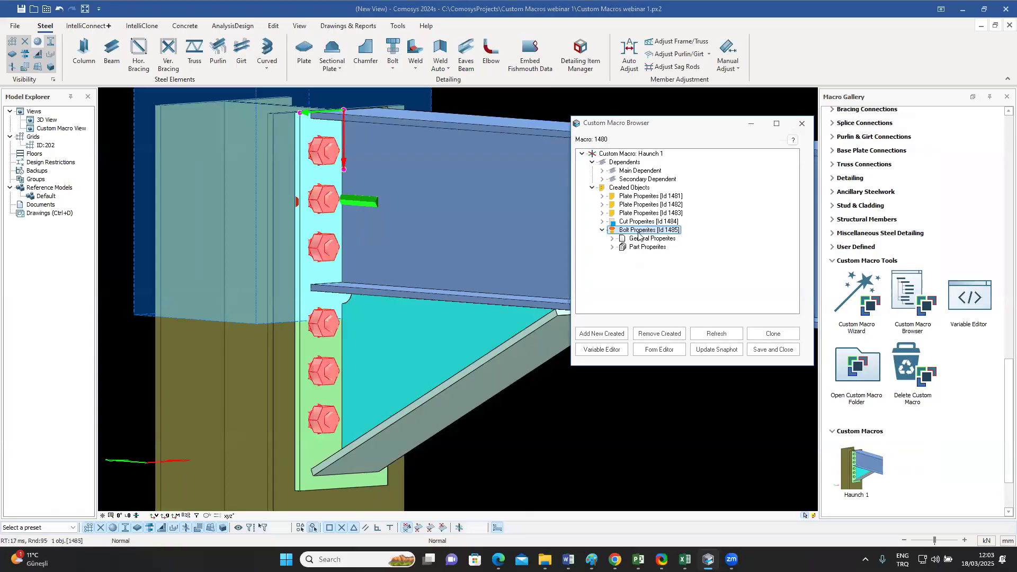
pyautogui.click(613, 248)
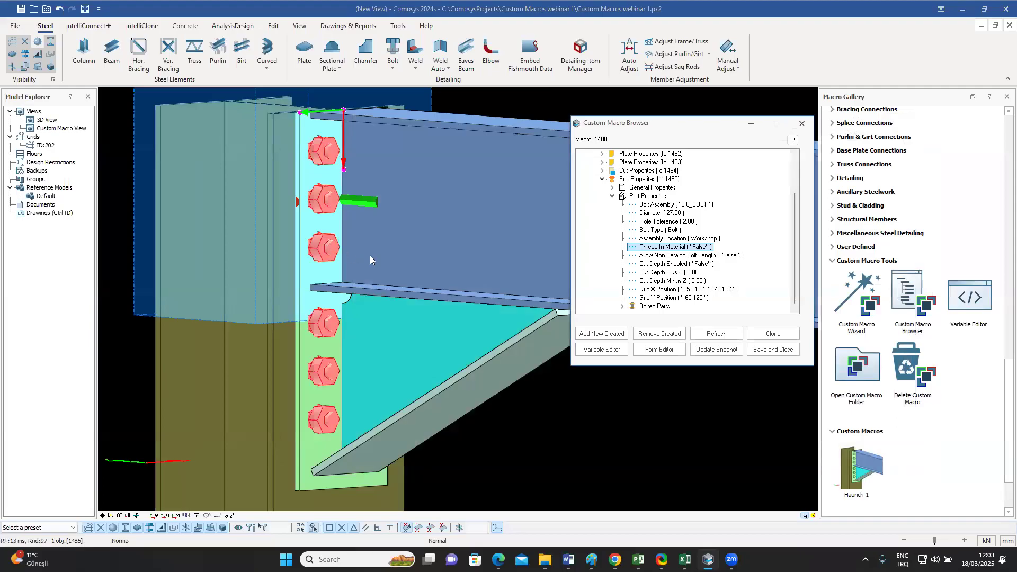
pyautogui.click(688, 291)
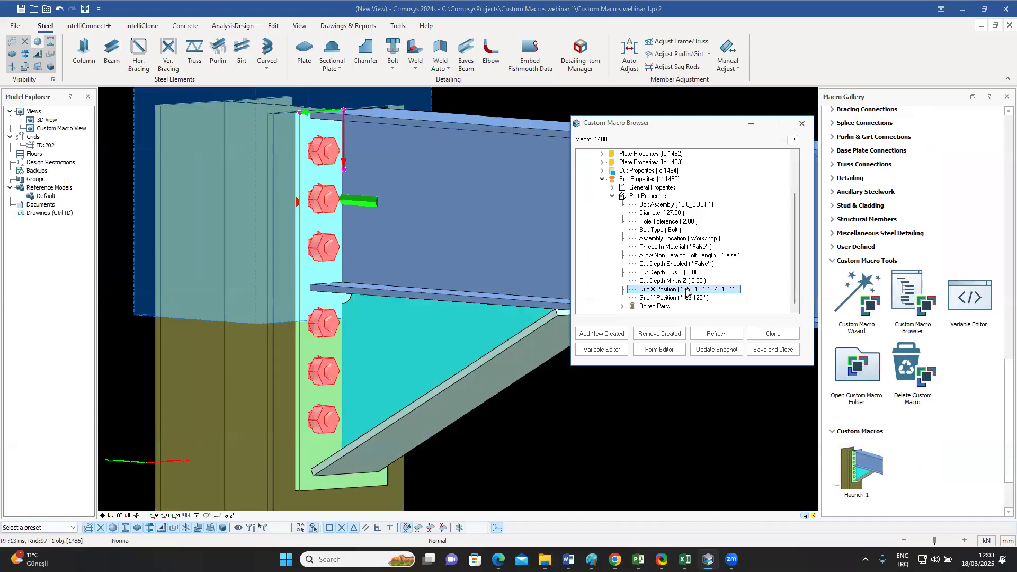
pyautogui.rightClick(688, 291)
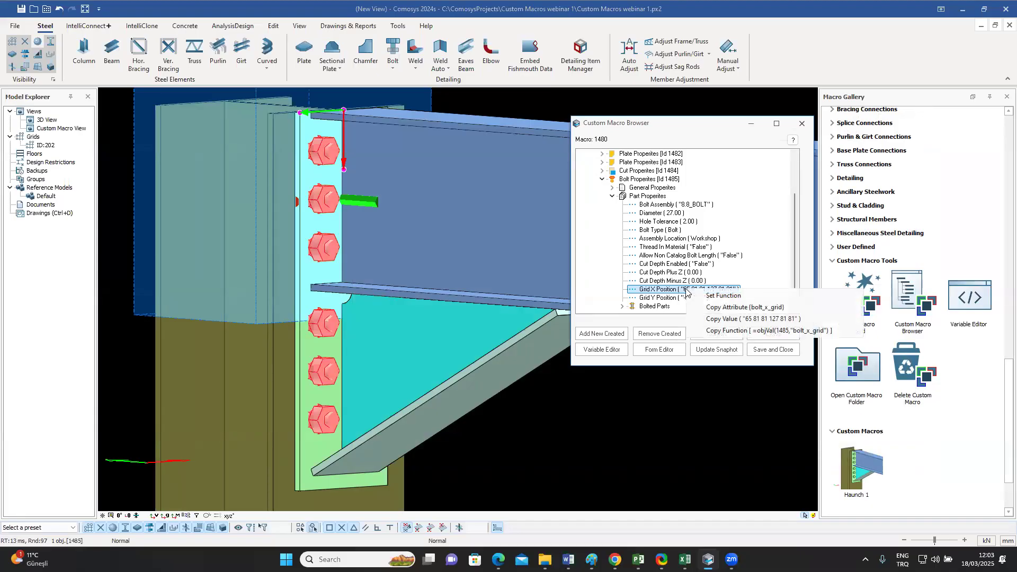
pyautogui.click(715, 298)
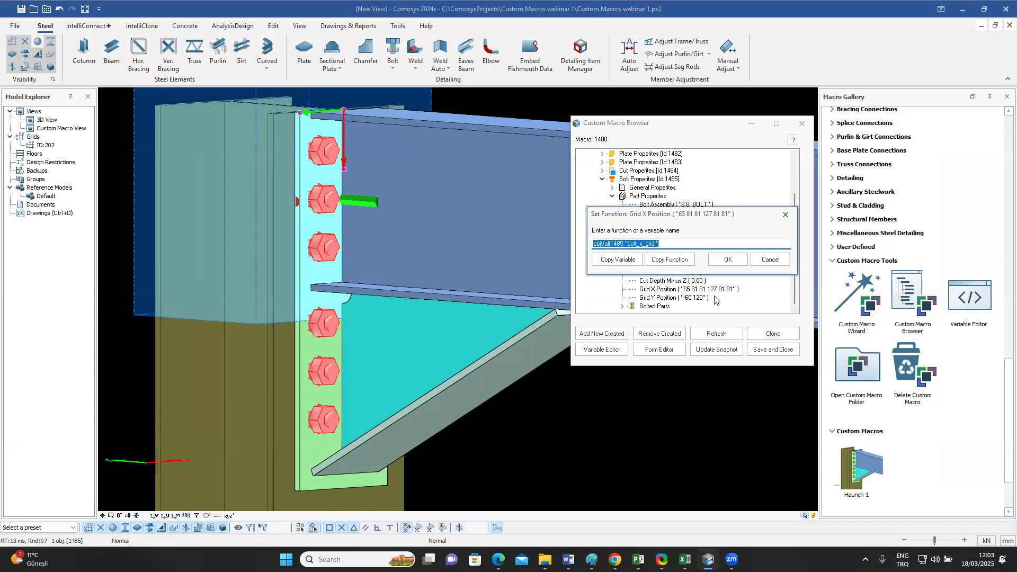
pyautogui.write('BoltDistX')
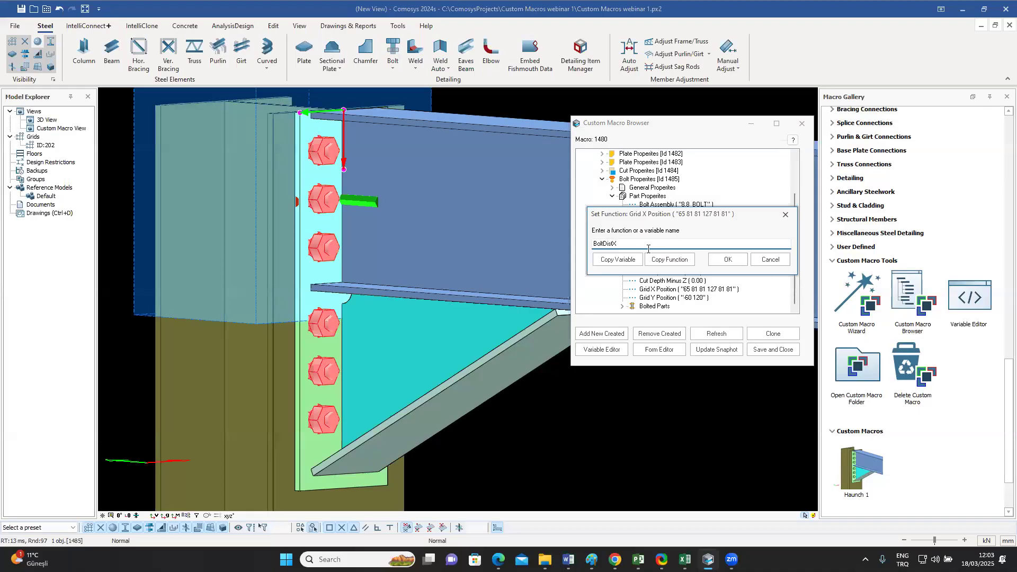
pyautogui.click(623, 259)
pyautogui.click(636, 260)
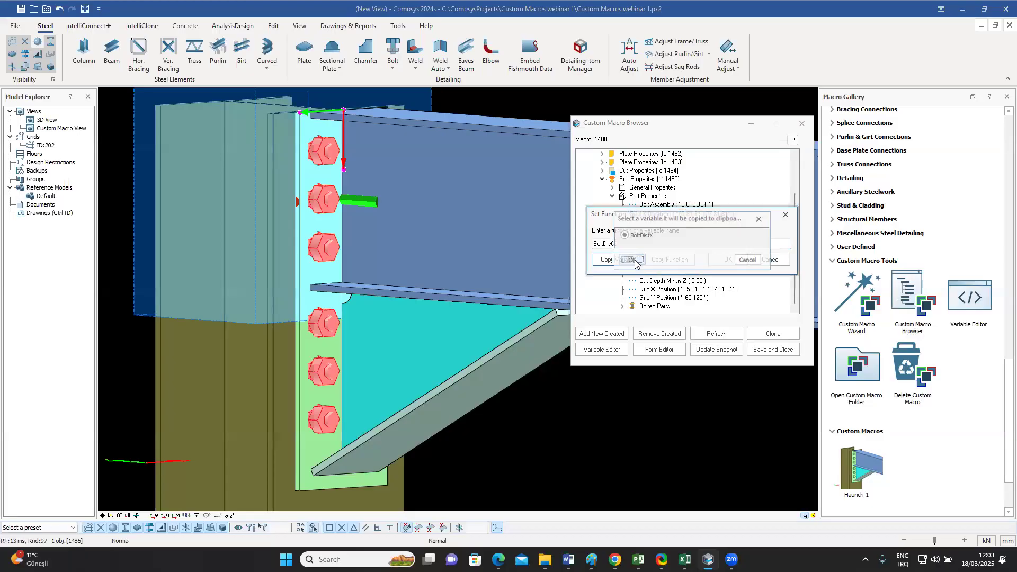
pyautogui.doubleClick(593, 244)
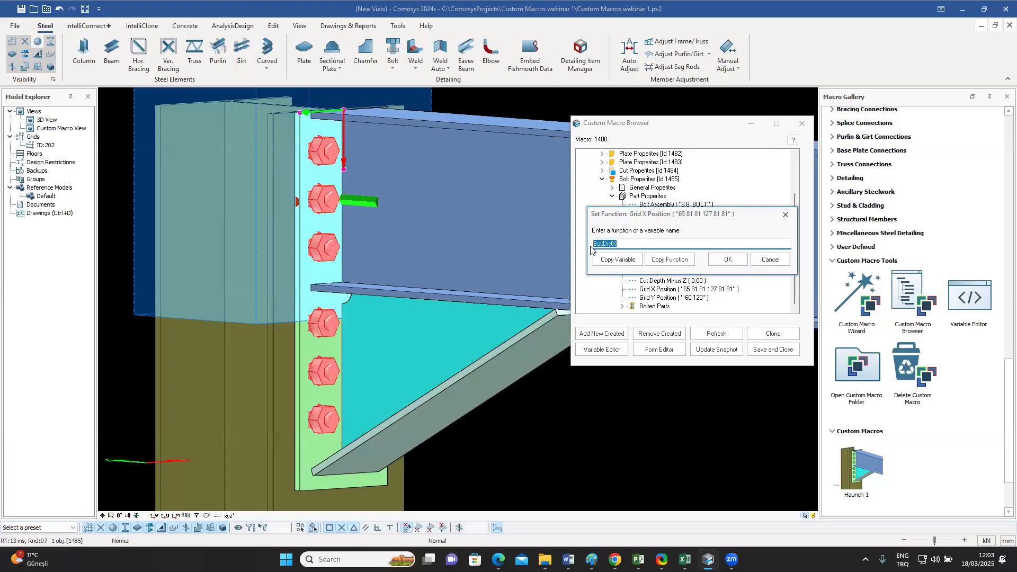
pyautogui.click(728, 260)
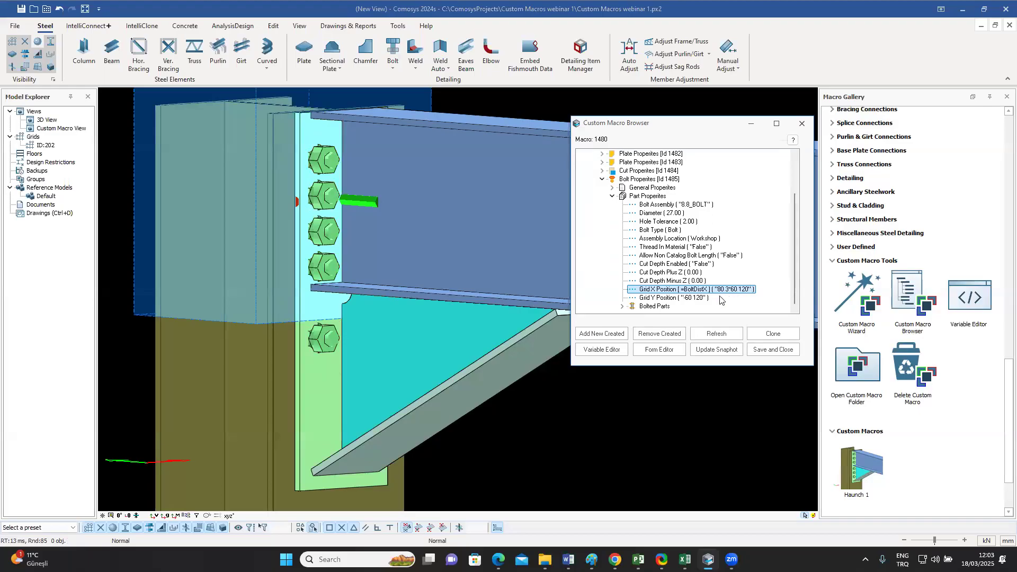
# Step: Save and close the macro, and check the bolt layout beside the triangular haunch plate in the 3D view
pyautogui.click(769, 351)
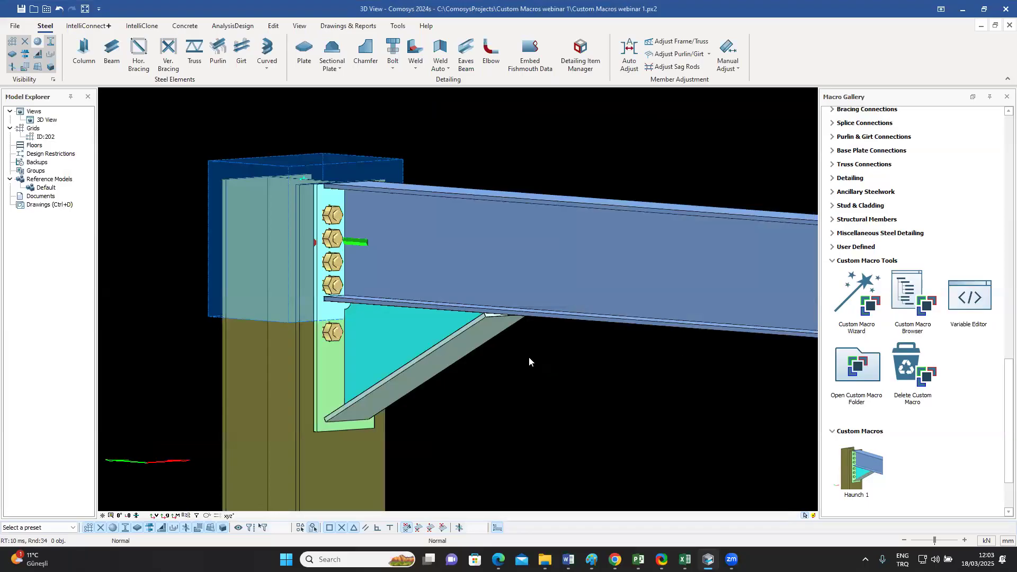
pyautogui.moveTo(529, 357); pyautogui.dragTo(522, 356, button='middle')
pyautogui.click(407, 333)
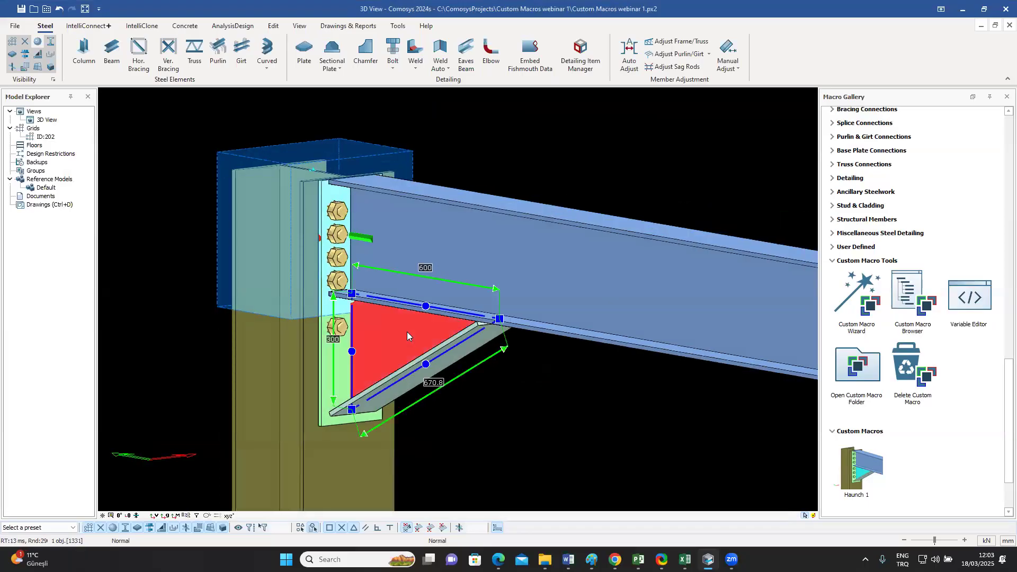
# Step: Open the placed Haunch 1 macro's settings, set BoltDistX to "80 2*70 120" and apply it
pyautogui.doubleClick(407, 332)
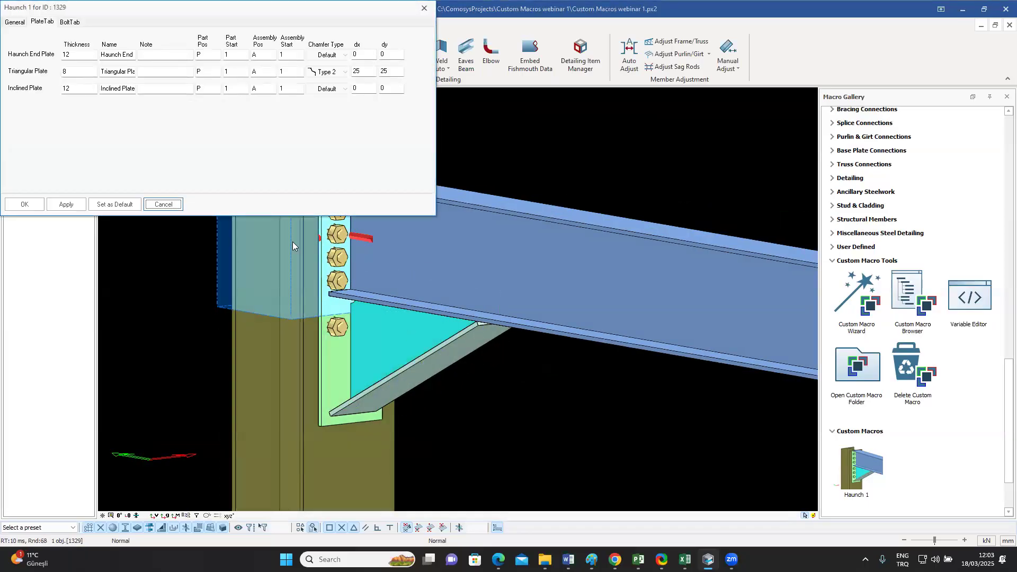
pyautogui.moveTo(148, 11); pyautogui.dragTo(680, 99)
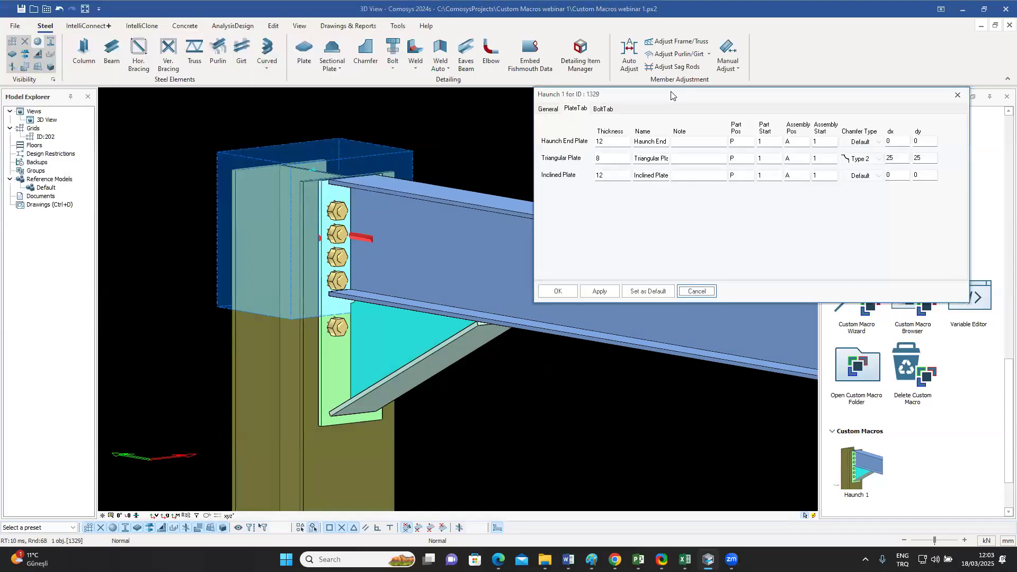
pyautogui.click(549, 111)
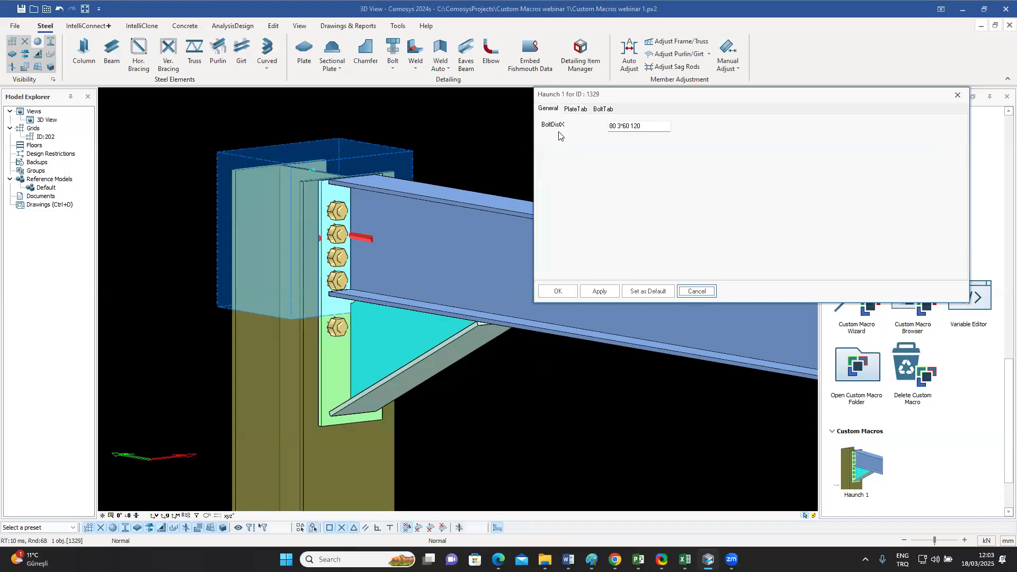
pyautogui.click(648, 126)
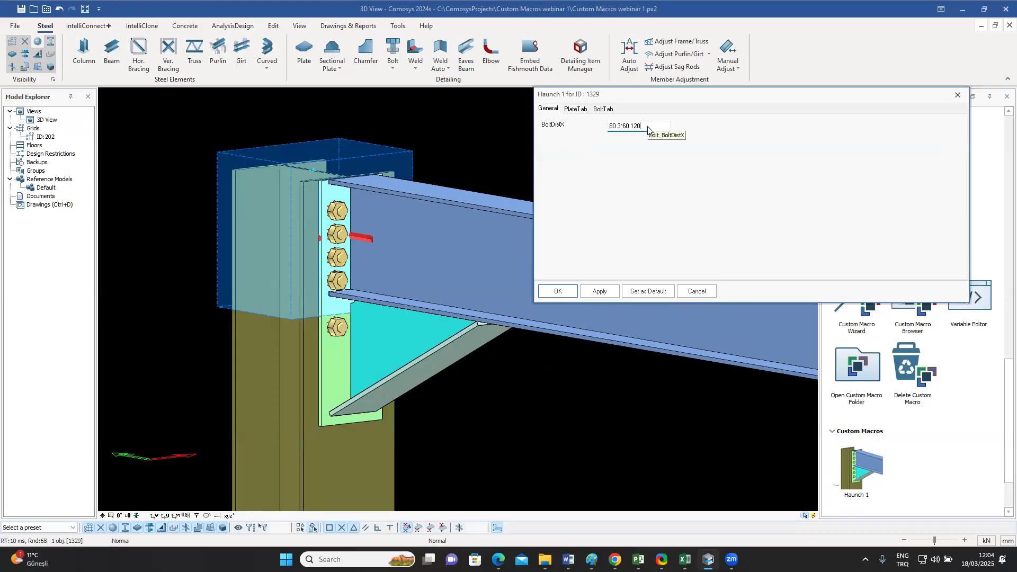
pyautogui.doubleClick(619, 126)
pyautogui.write('2*')
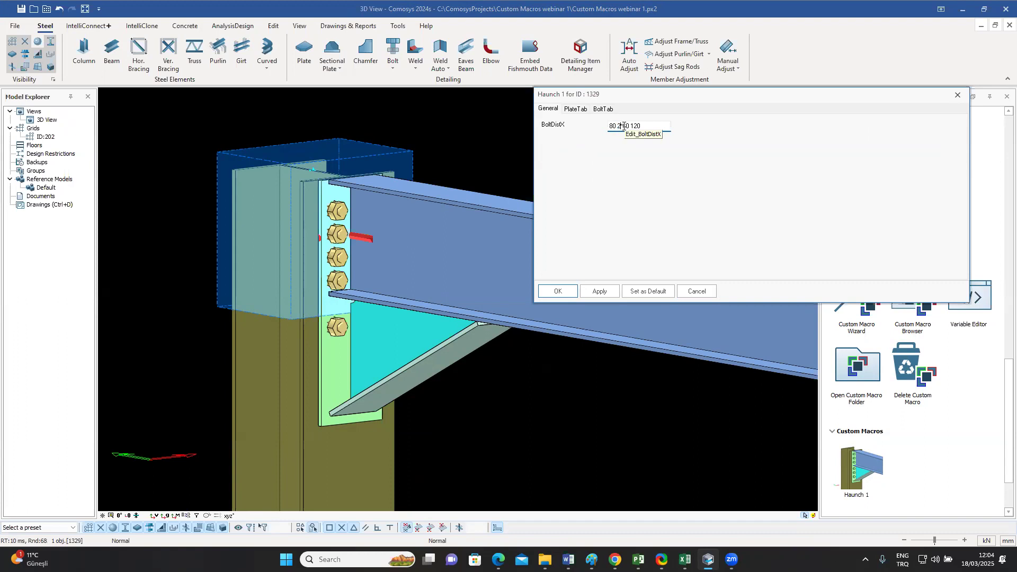
pyautogui.write('70')
pyautogui.click(600, 292)
# Step: Extend the BoltDistX value to "80 2*70 120 2*75" and apply it
pyautogui.click(660, 126)
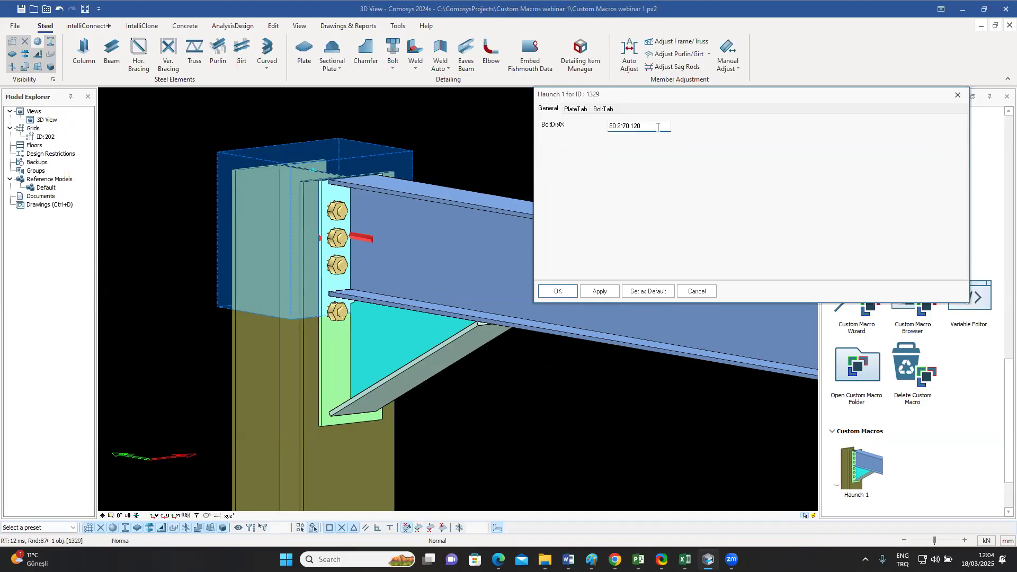
pyautogui.write('2*75')
pyautogui.click(599, 291)
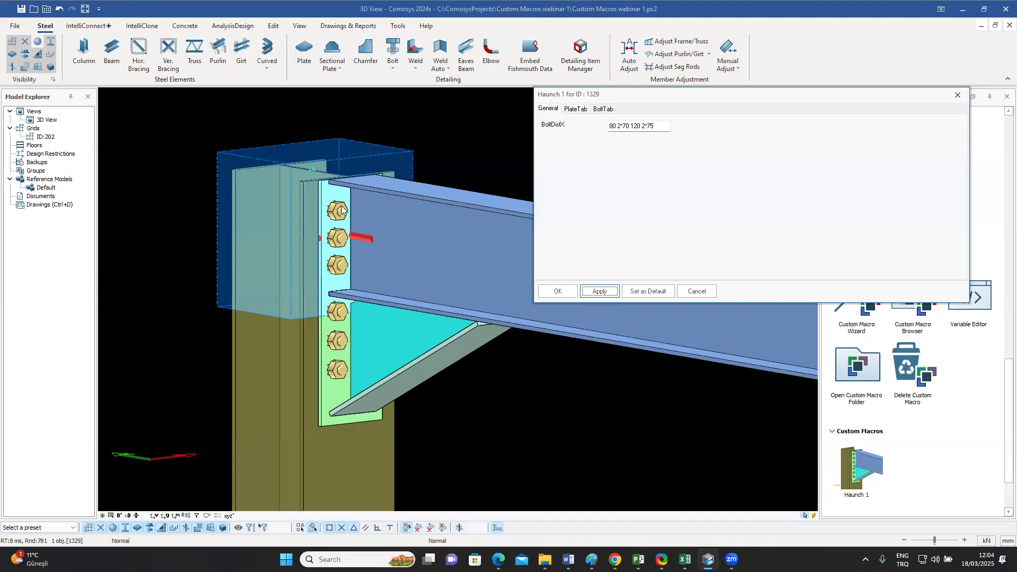
# Step: Change BoltDistX to "80 2*70 120 5*75", apply it, and check the bolts against the end plate's lower edge
pyautogui.click(642, 126)
pyautogui.moveTo(643, 126); pyautogui.dragTo(646, 126)
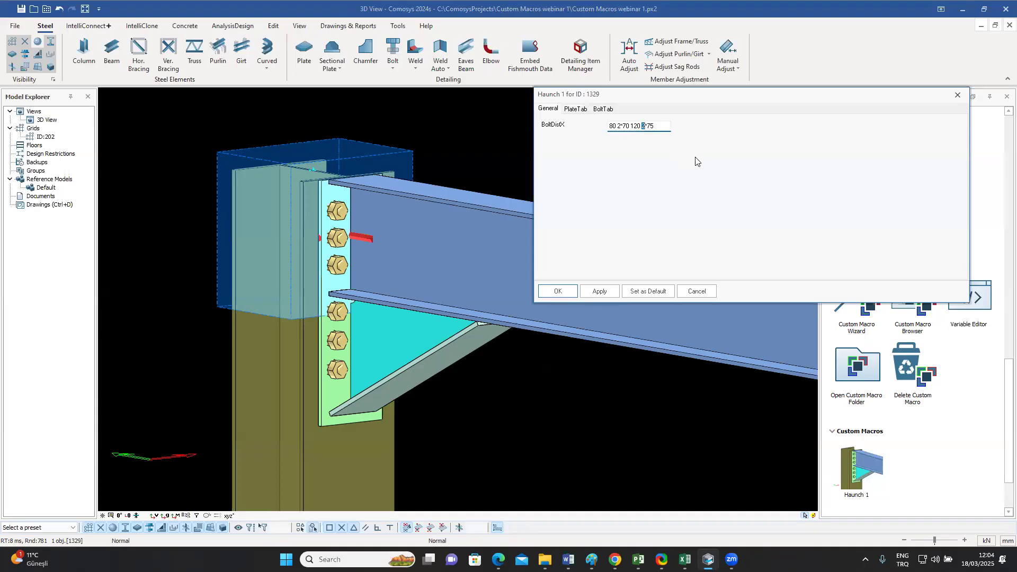
pyautogui.write('5')
pyautogui.click(600, 292)
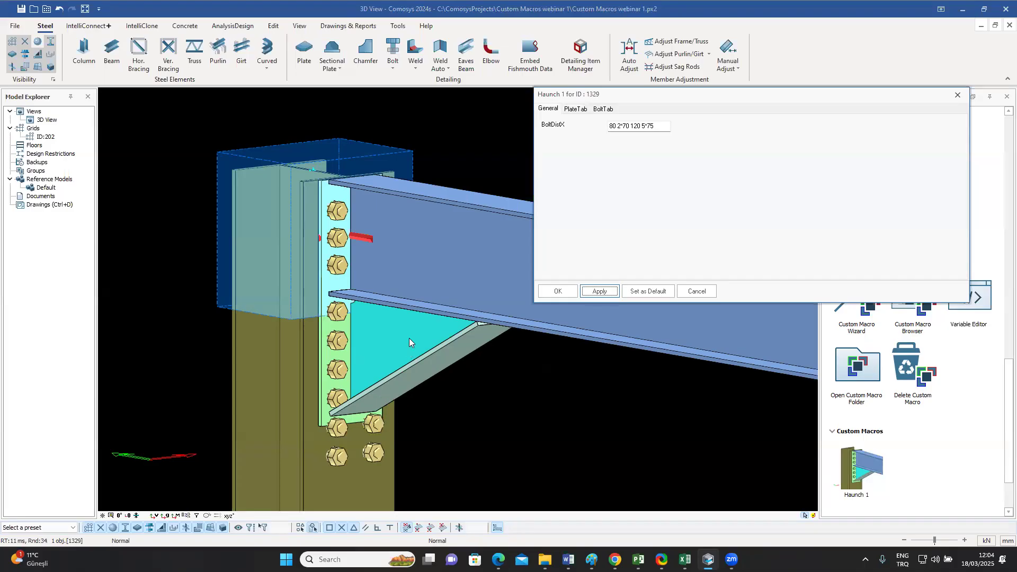
pyautogui.moveTo(409, 338); pyautogui.dragTo(409, 316, button='middle')
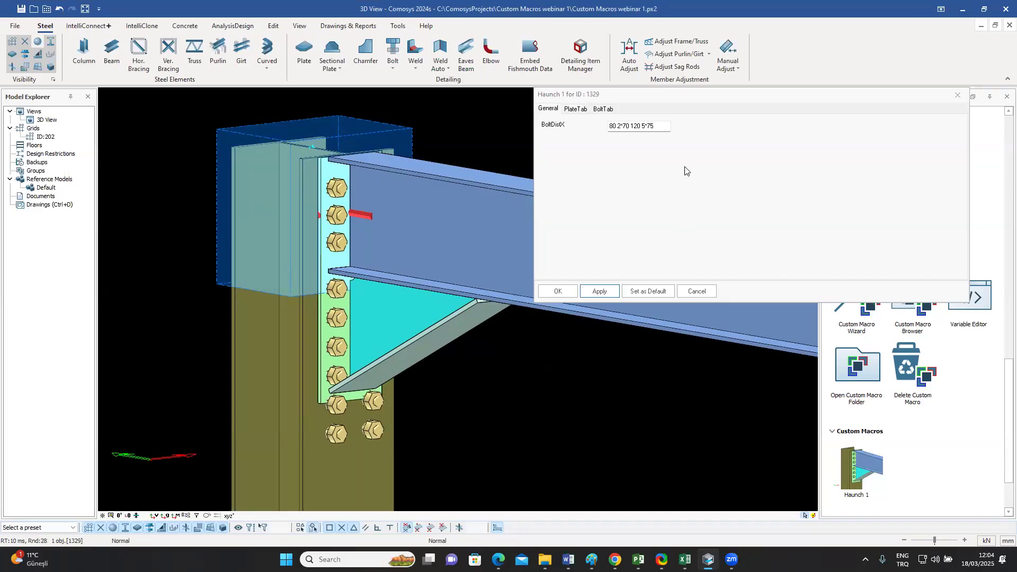
# Step: Remove the last spacing so BoltDistX is "80 2*70 120", apply it, and close the macro's settings
pyautogui.moveTo(643, 127); pyautogui.dragTo(697, 127)
pyautogui.press('BackSpace')
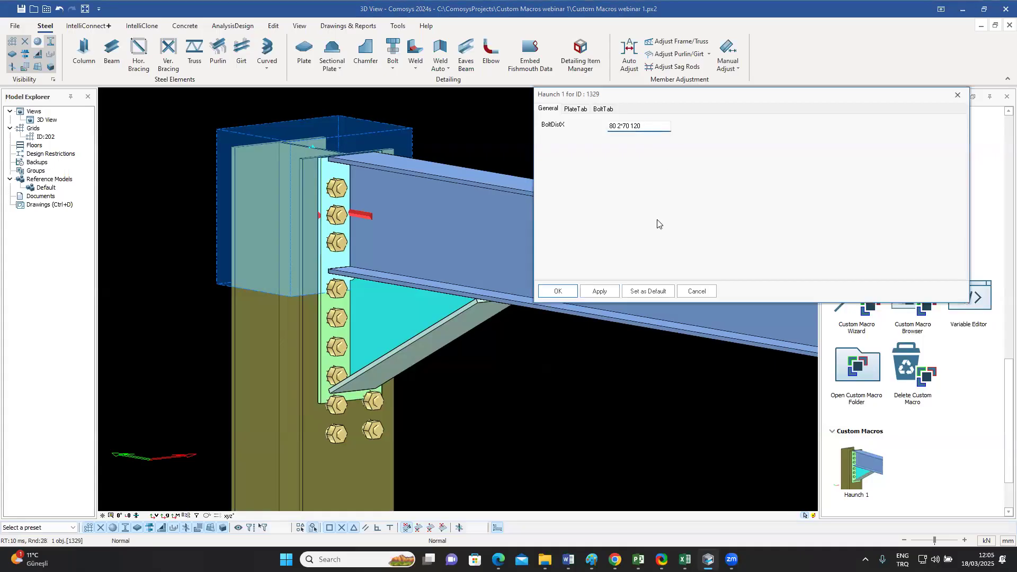
pyautogui.click(599, 291)
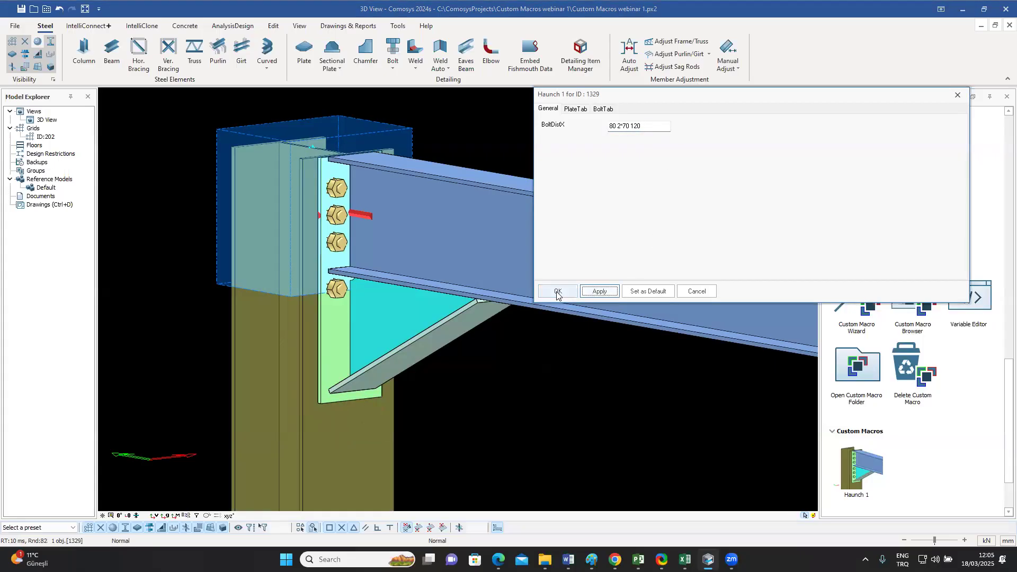
pyautogui.click(558, 292)
pyautogui.click(388, 317)
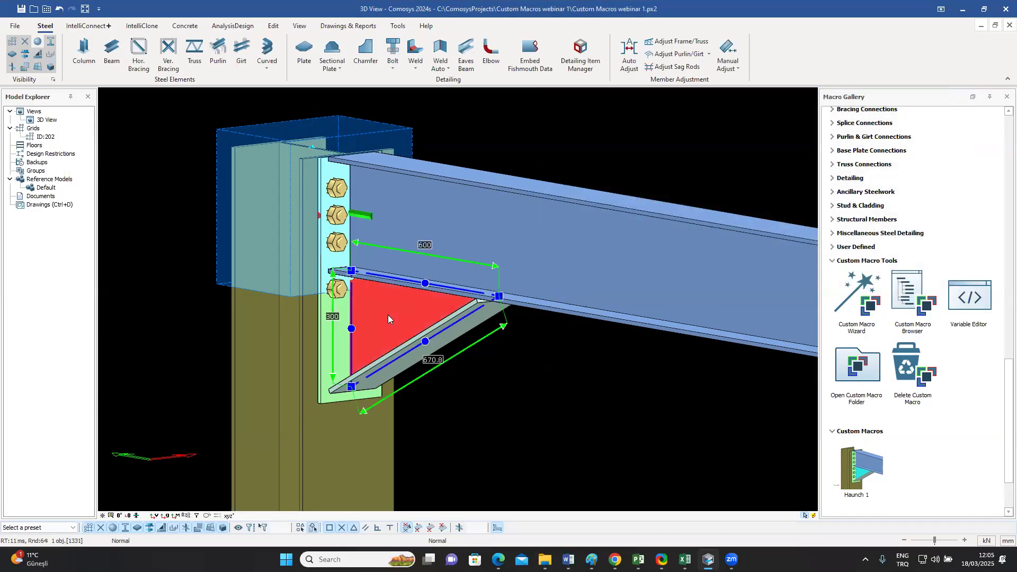
pyautogui.press('Escape')
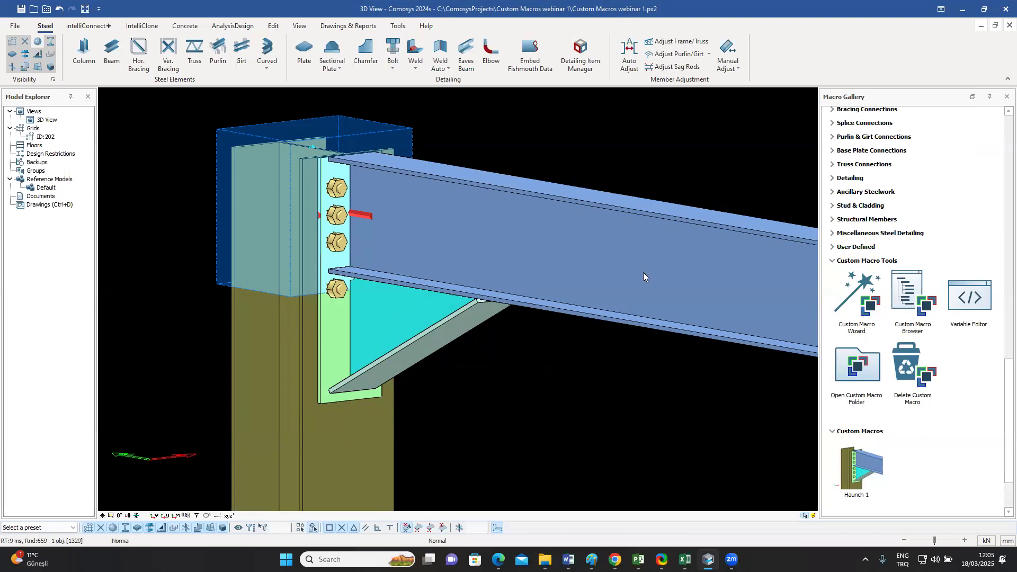
# Step: Open Haunch 1 in the Custom Macro Browser and bind the end plate's two lower corner points to the bolt group's plane at the lowest bolt
pyautogui.click(913, 299)
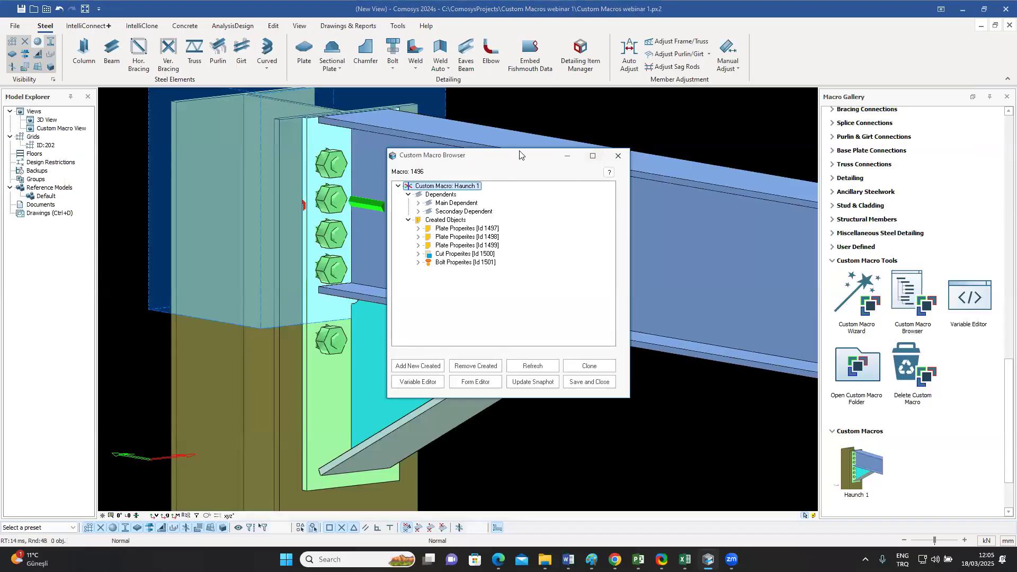
pyautogui.moveTo(519, 152); pyautogui.dragTo(670, 152)
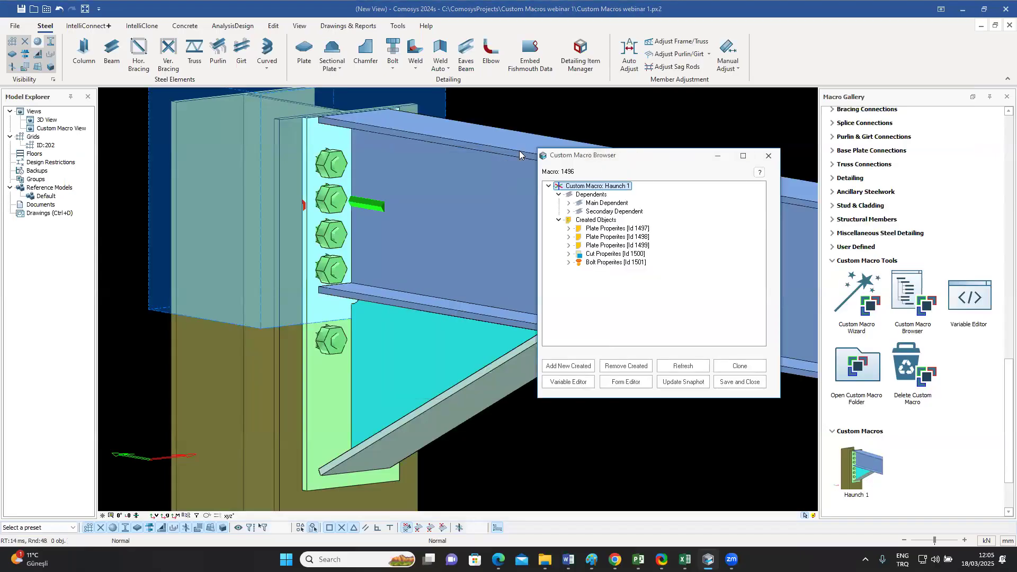
pyautogui.moveTo(396, 290); pyautogui.dragTo(432, 250, button='middle')
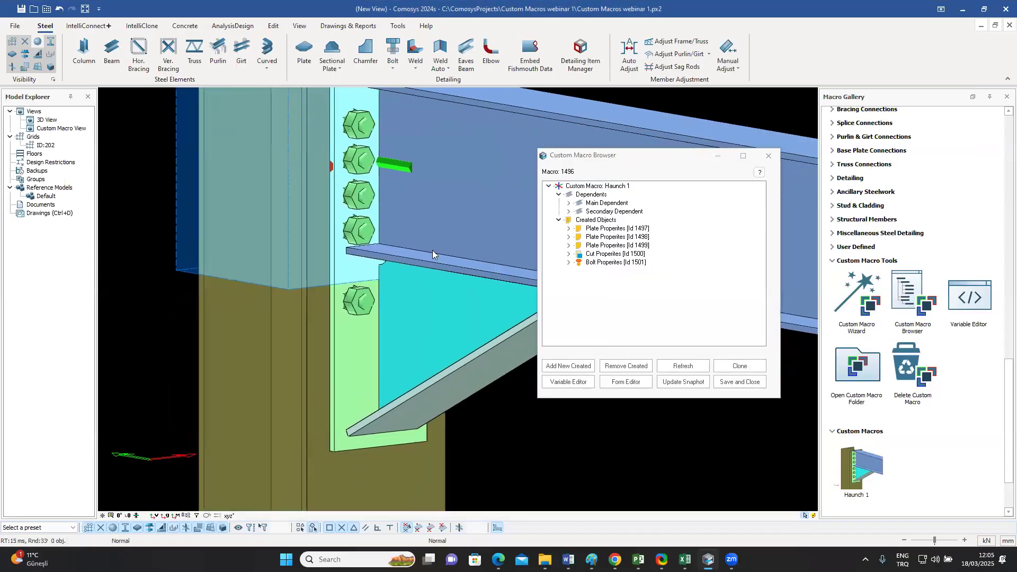
pyautogui.click(354, 435)
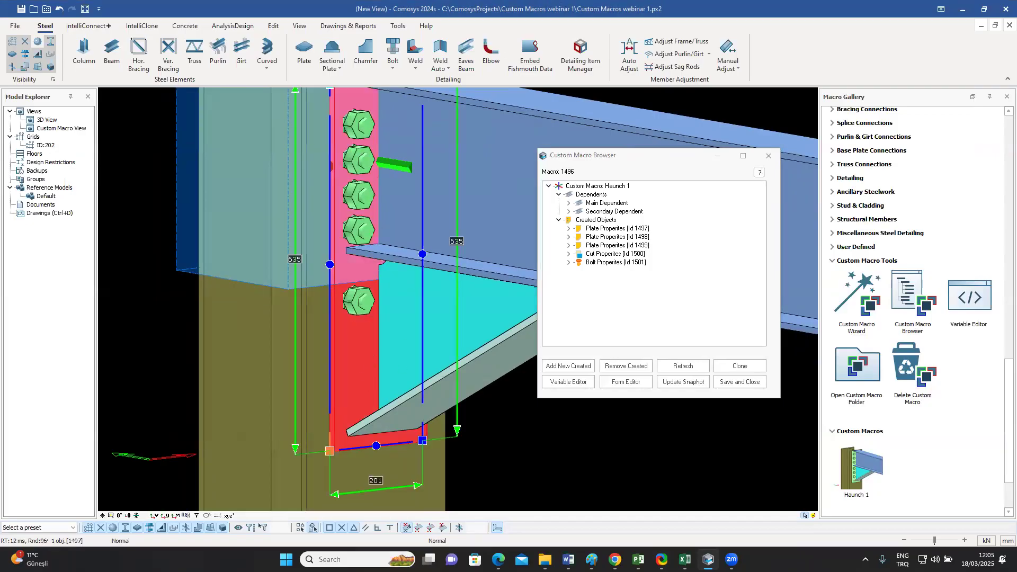
pyautogui.click(329, 451)
pyautogui.click(422, 441)
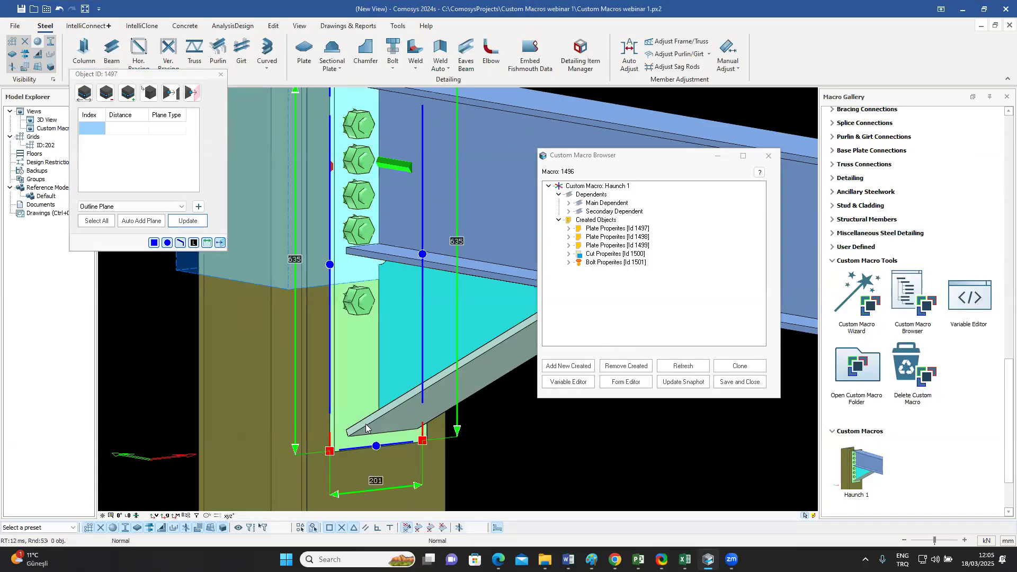
pyautogui.click(199, 207)
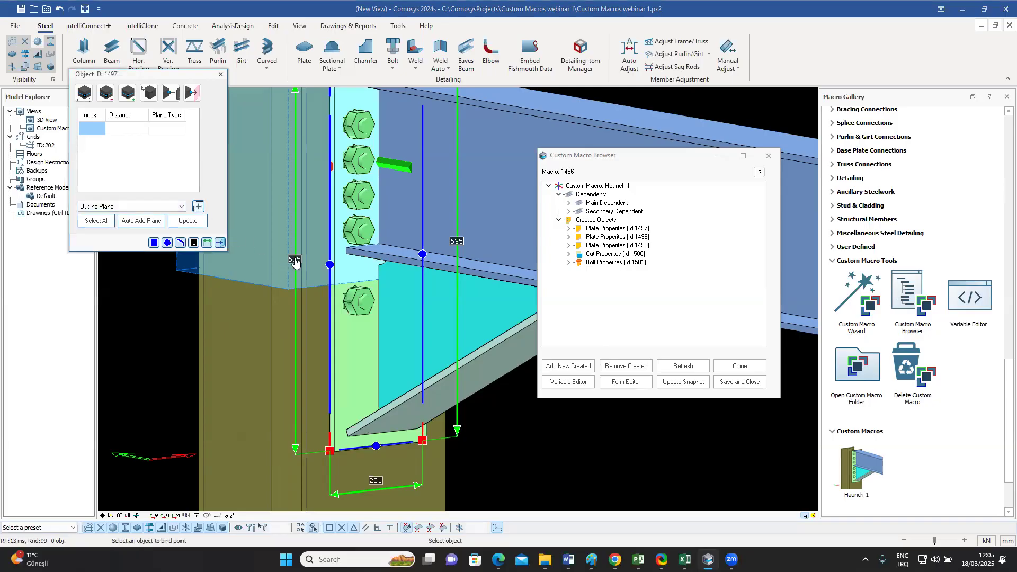
pyautogui.click(360, 308)
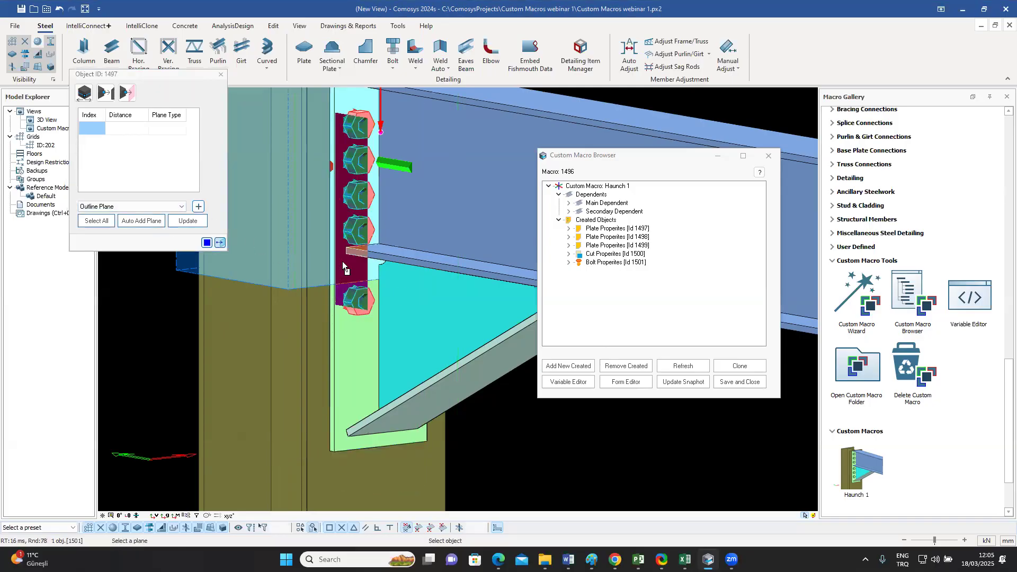
pyautogui.click(373, 307)
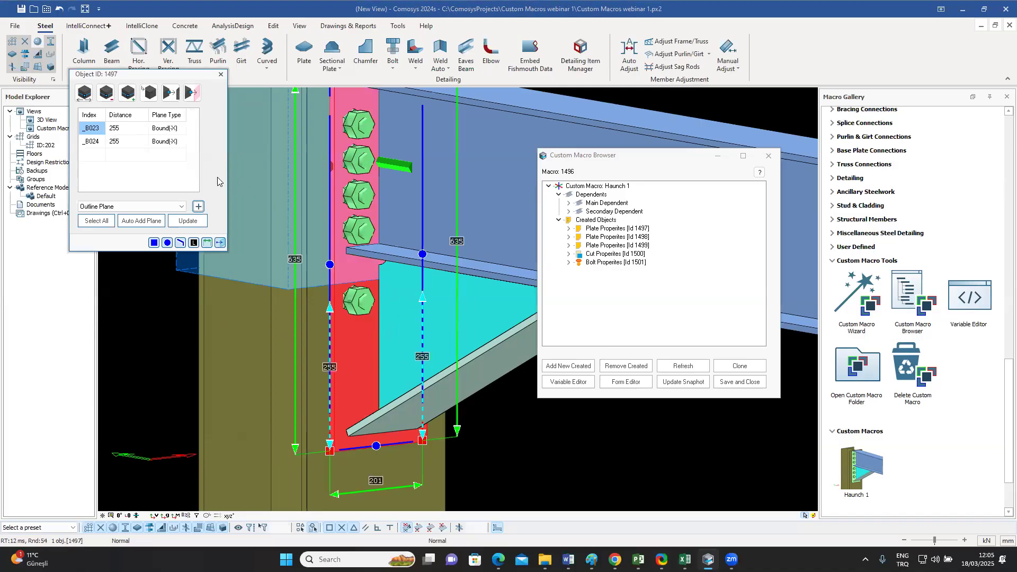
# Step: Set both new binding distances of the end plate's lower corners to 100 and update the plate
pyautogui.doubleClick(118, 129)
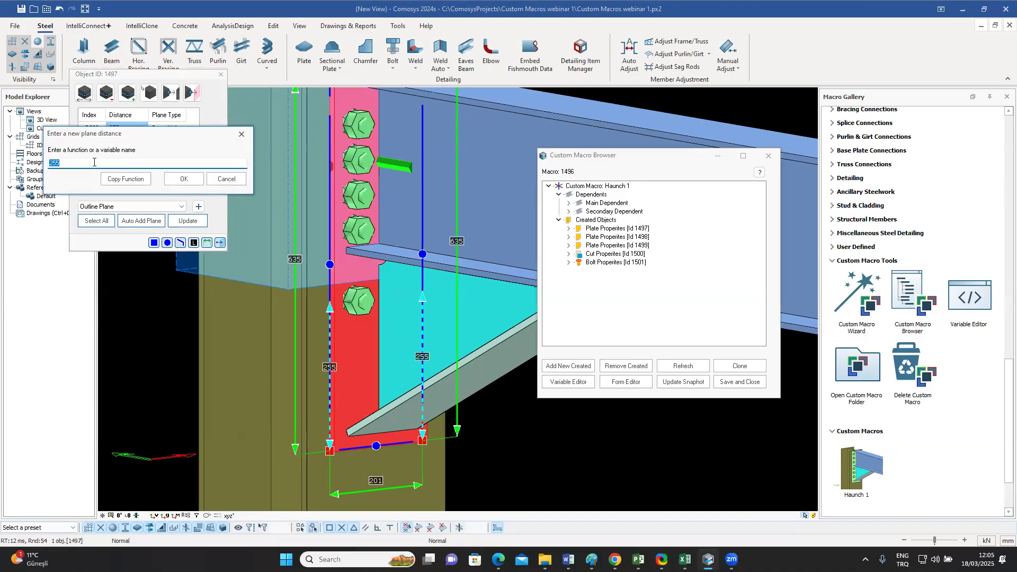
pyautogui.write('100')
pyautogui.click(184, 180)
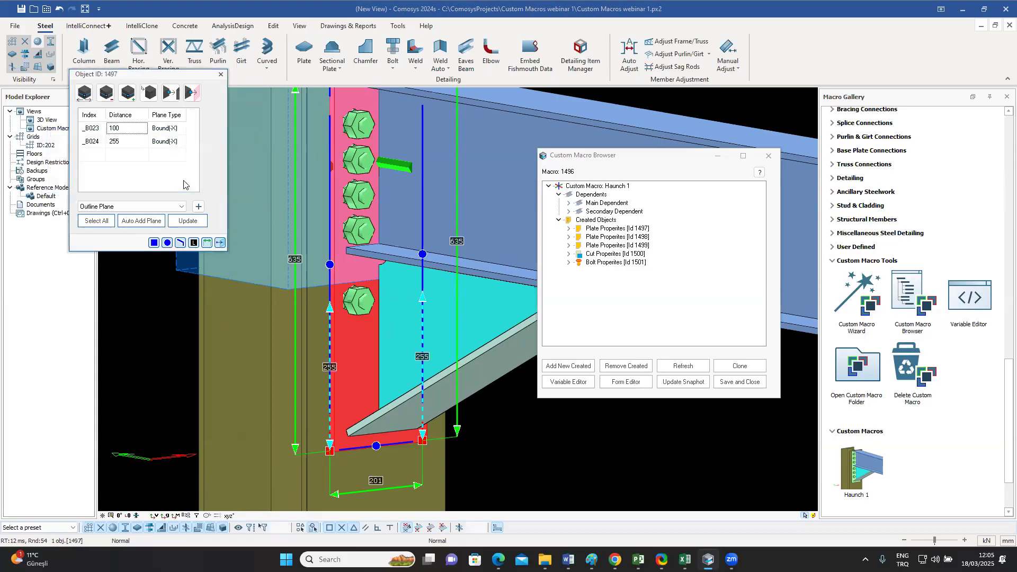
pyautogui.doubleClick(124, 141)
pyautogui.write('100')
pyautogui.click(184, 179)
pyautogui.click(188, 221)
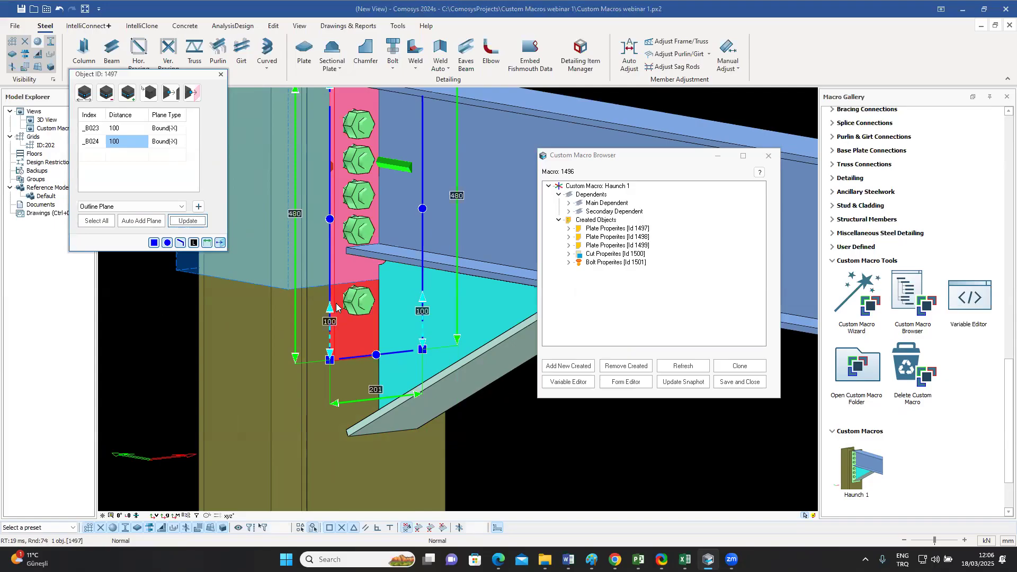
# Step: Bind the triangular plate's lower corner point to the bolt group's plane at the lowest bolt
pyautogui.click(502, 314)
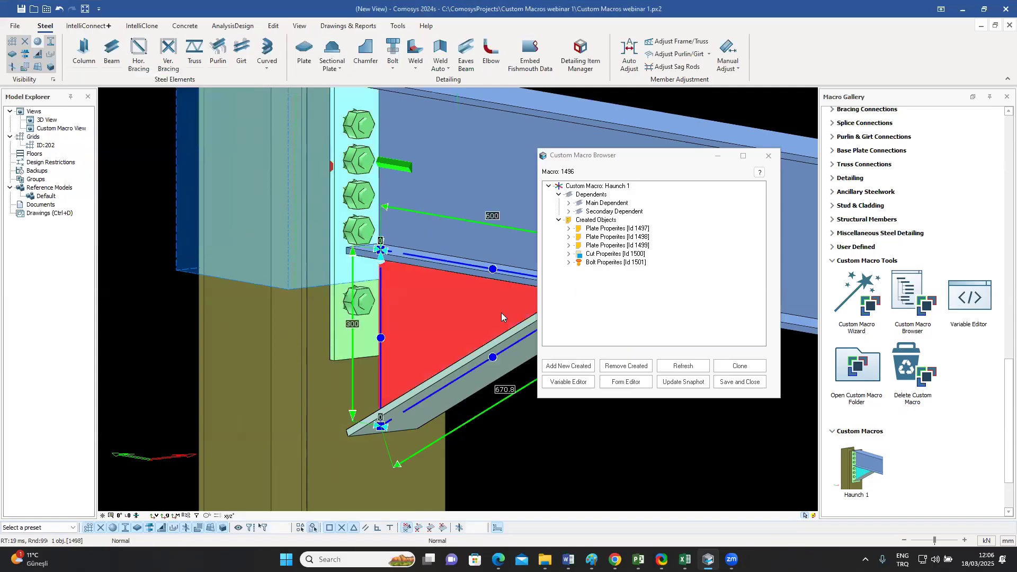
pyautogui.click(382, 428)
pyautogui.click(198, 207)
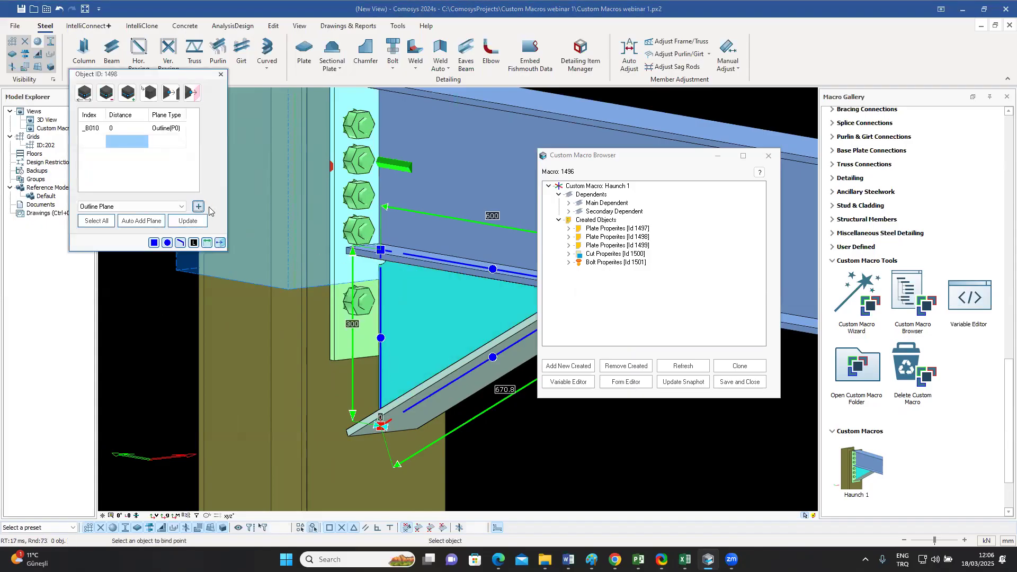
pyautogui.click(369, 303)
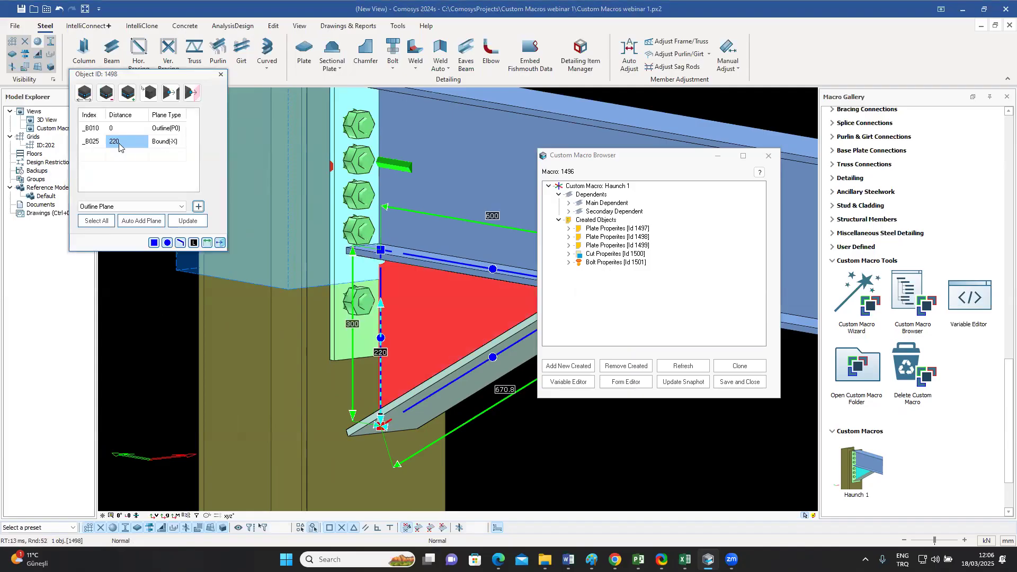
# Step: Set the triangular plate's distance from the bolt plane to 80, update the plate, and close its binding window
pyautogui.doubleClick(119, 142)
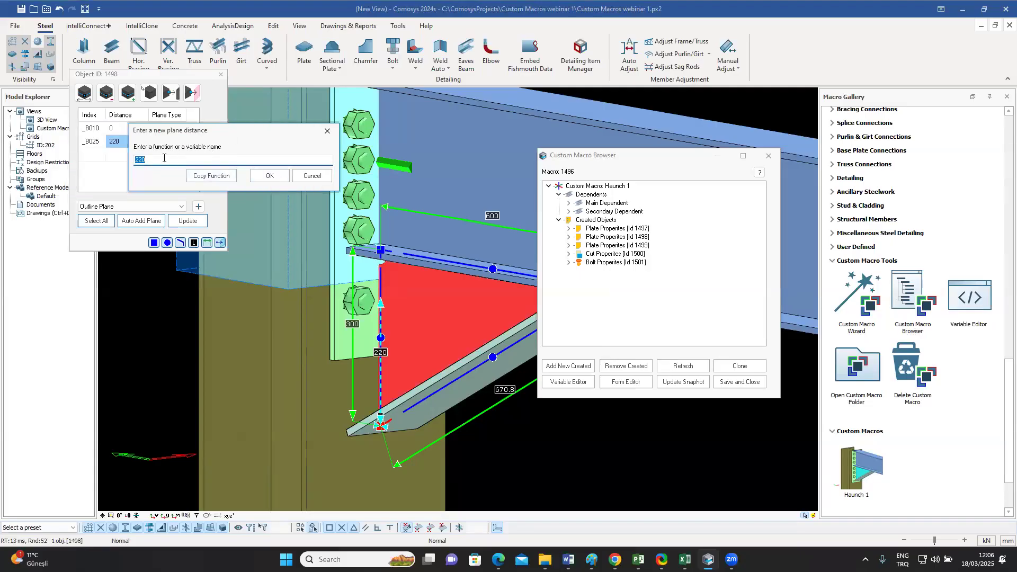
pyautogui.write('80')
pyautogui.click(270, 175)
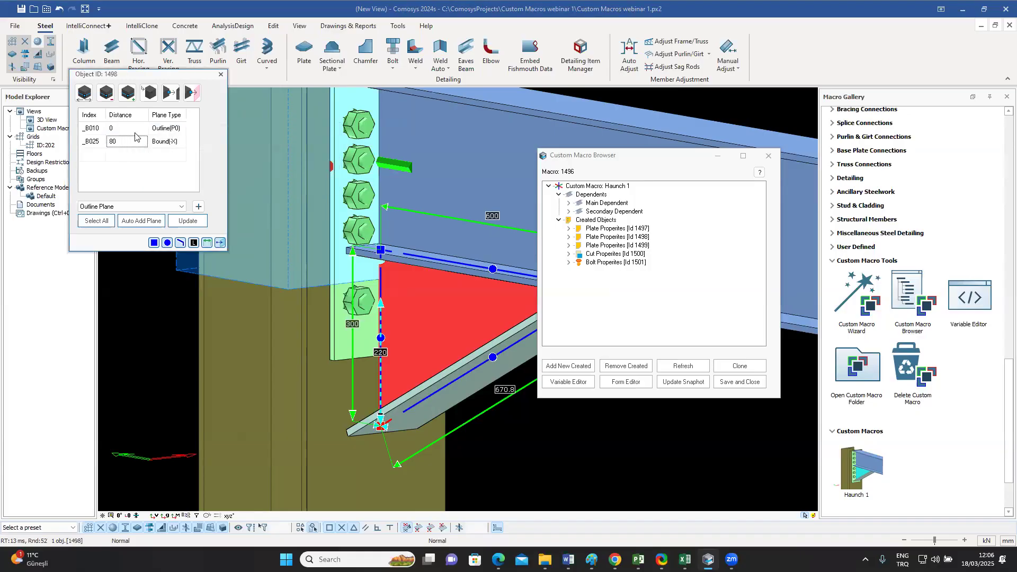
pyautogui.click(188, 220)
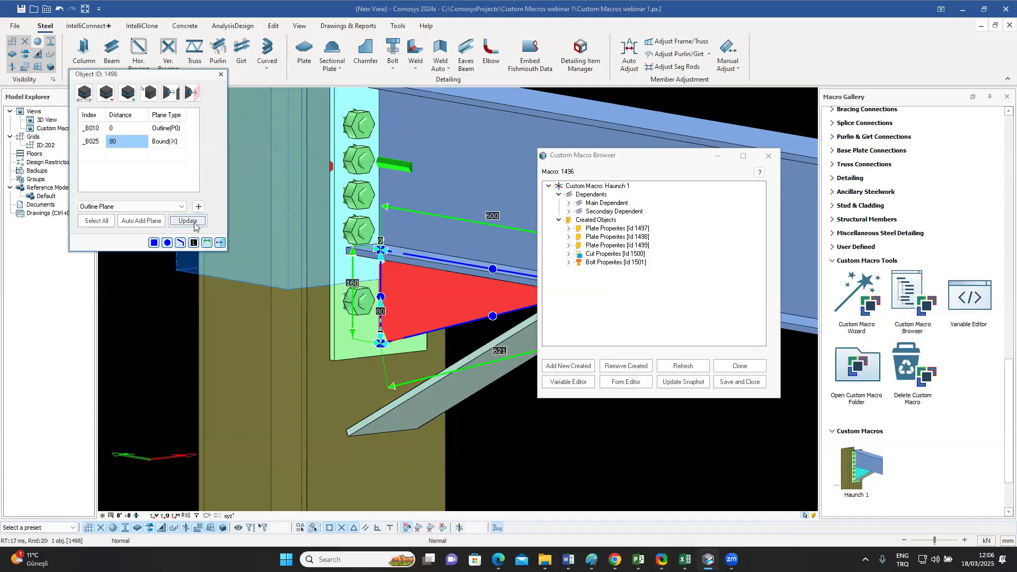
pyautogui.click(221, 74)
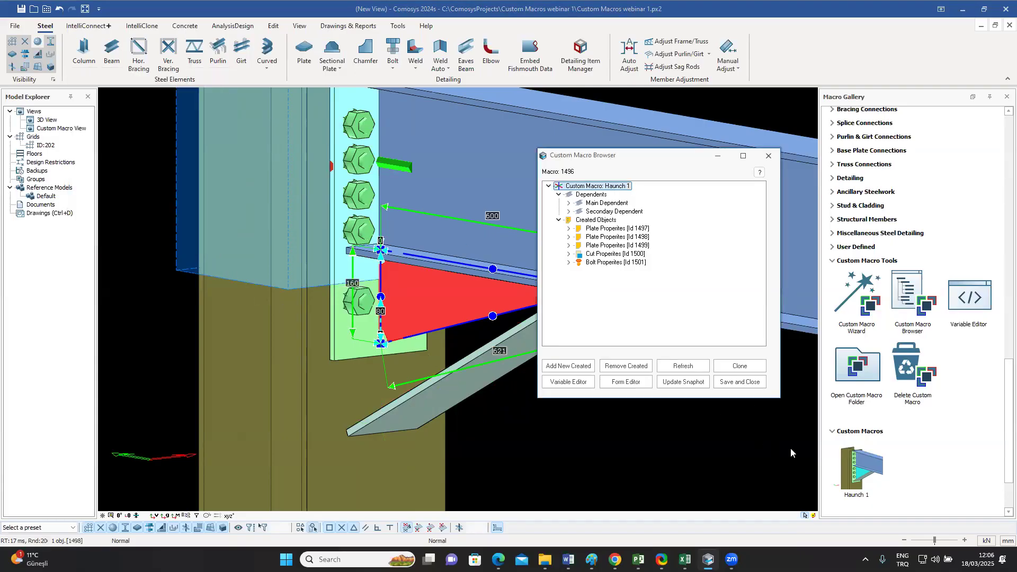
# Step: Save and close the Haunch 1 macro, and set the placed connection's BoltDistX to "80 2*70 120 3*75"
pyautogui.click(740, 382)
pyautogui.moveTo(470, 359); pyautogui.dragTo(465, 350, button='middle')
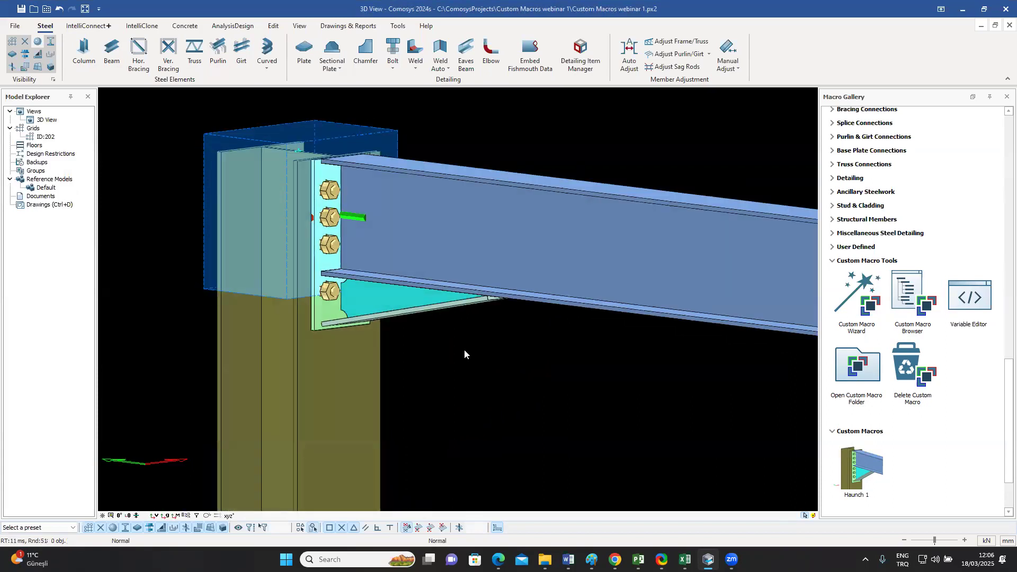
pyautogui.doubleClick(368, 293)
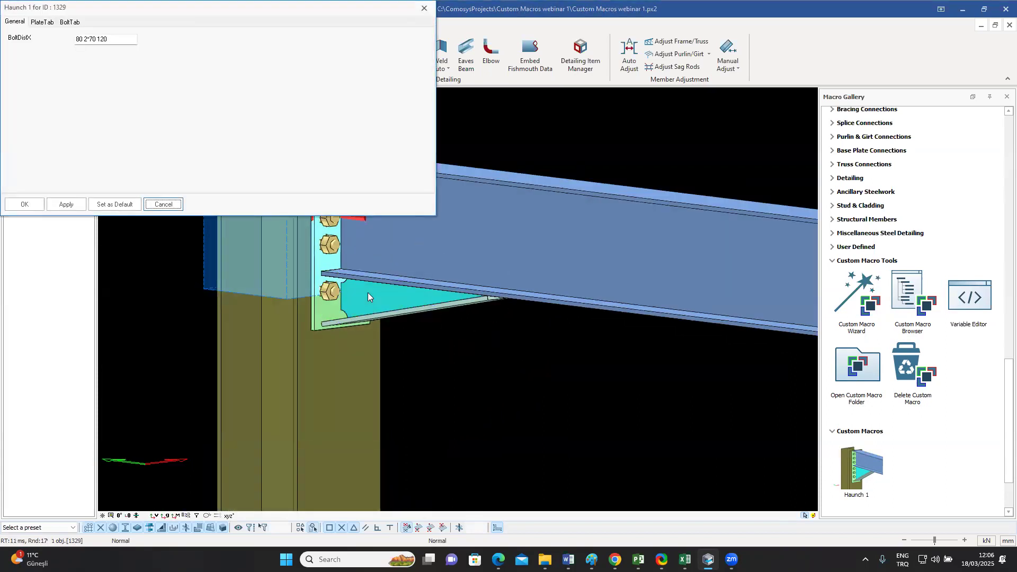
pyautogui.moveTo(224, 10); pyautogui.dragTo(861, 112)
pyautogui.click(768, 144)
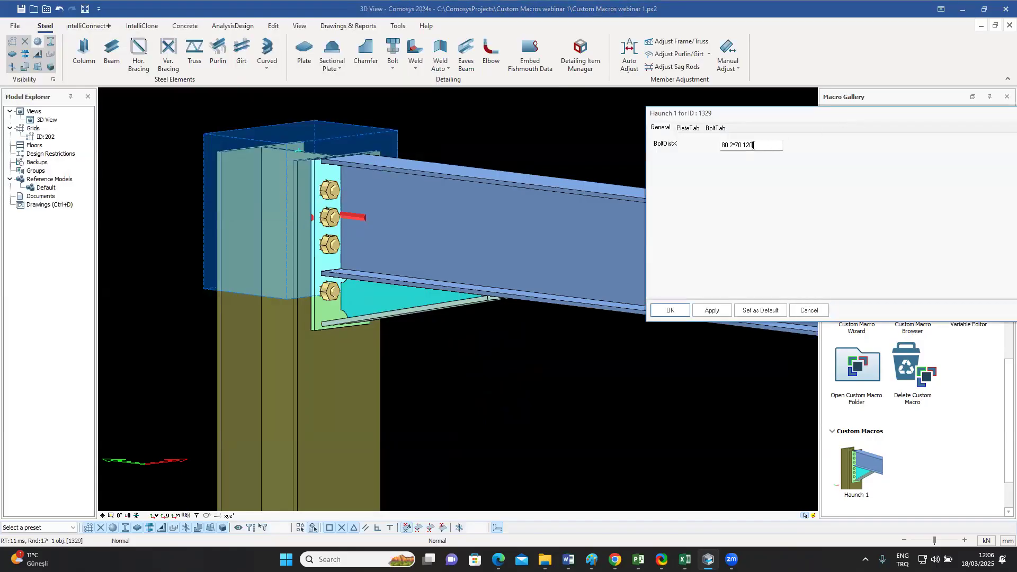
pyautogui.write('3*75')
pyautogui.click(708, 311)
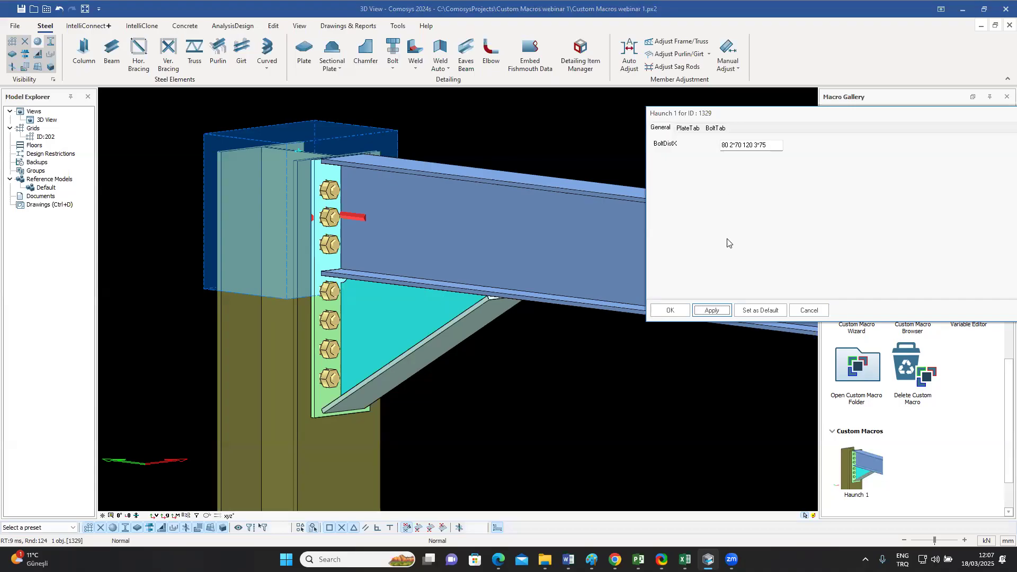
pyautogui.click(674, 308)
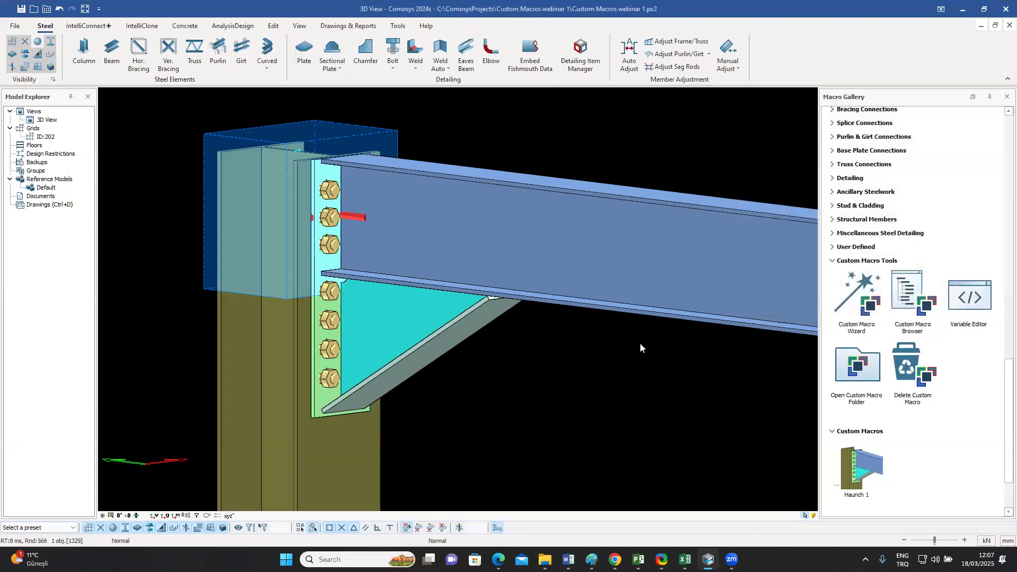
pyautogui.moveTo(640, 342); pyautogui.dragTo(626, 346, button='middle')
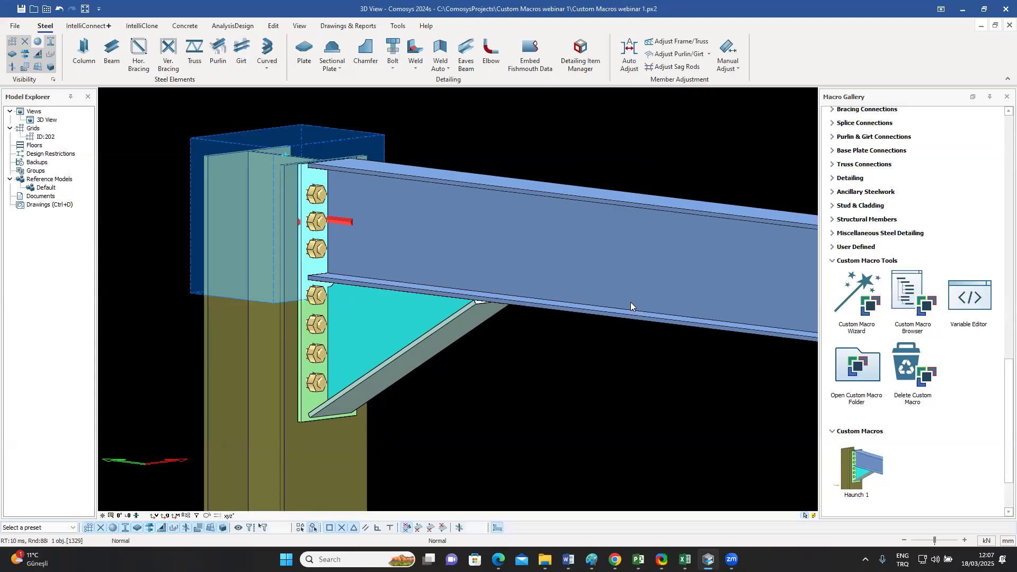
pyautogui.moveTo(543, 324); pyautogui.dragTo(564, 313, button='middle')
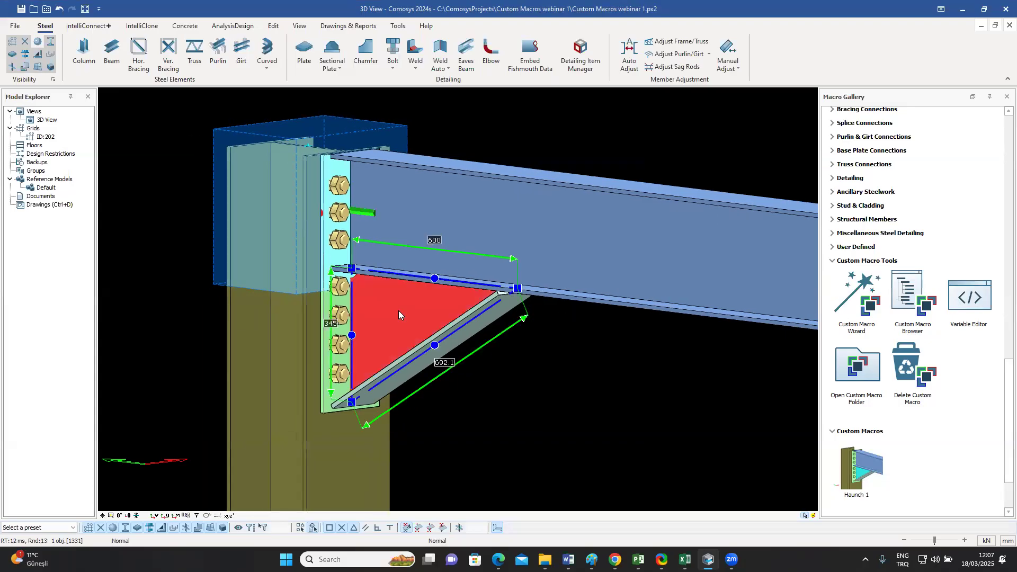
# Step: Reopen the haunch in the Custom Macro Browser and add a new macro variable named HaunchHor
pyautogui.click(913, 303)
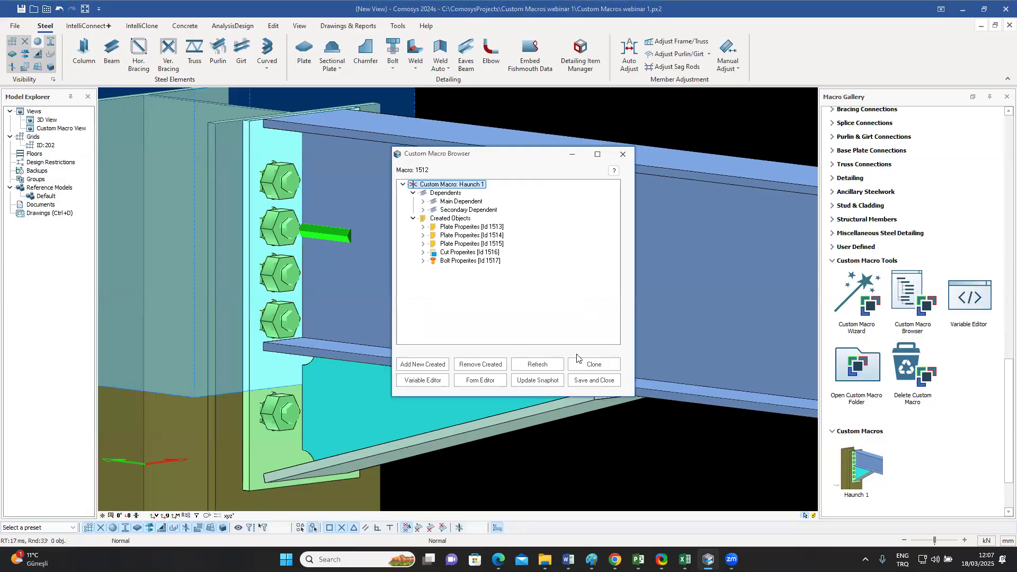
pyautogui.moveTo(529, 155); pyautogui.dragTo(686, 154)
pyautogui.click(569, 382)
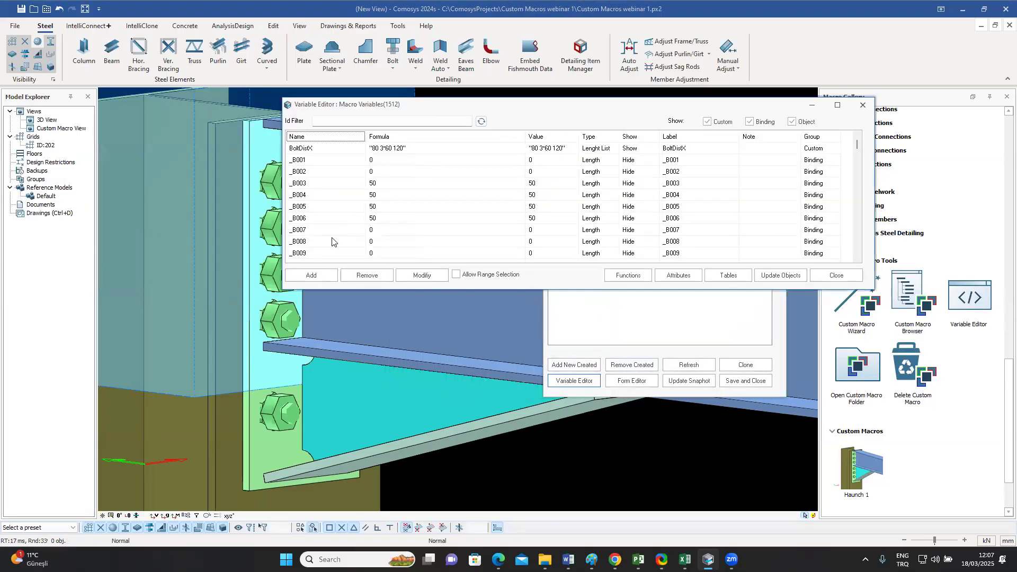
pyautogui.click(311, 275)
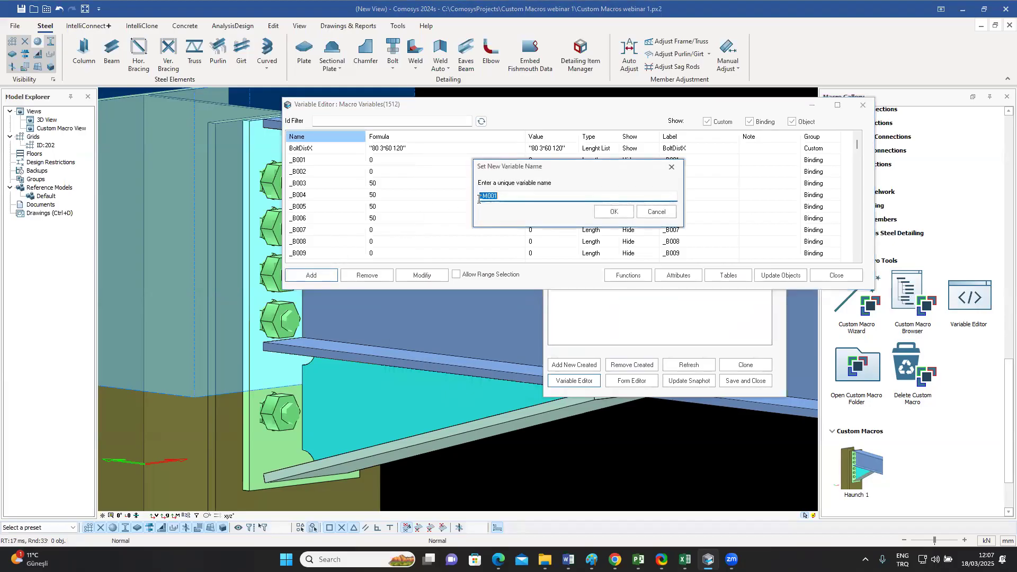
pyautogui.write('HaunchHor')
pyautogui.click(611, 211)
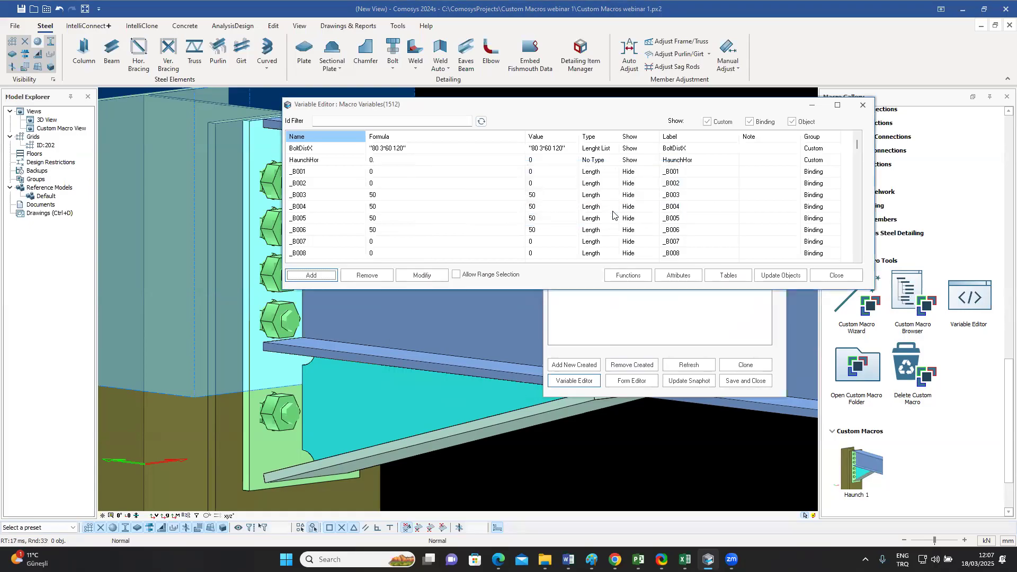
pyautogui.doubleClick(322, 161)
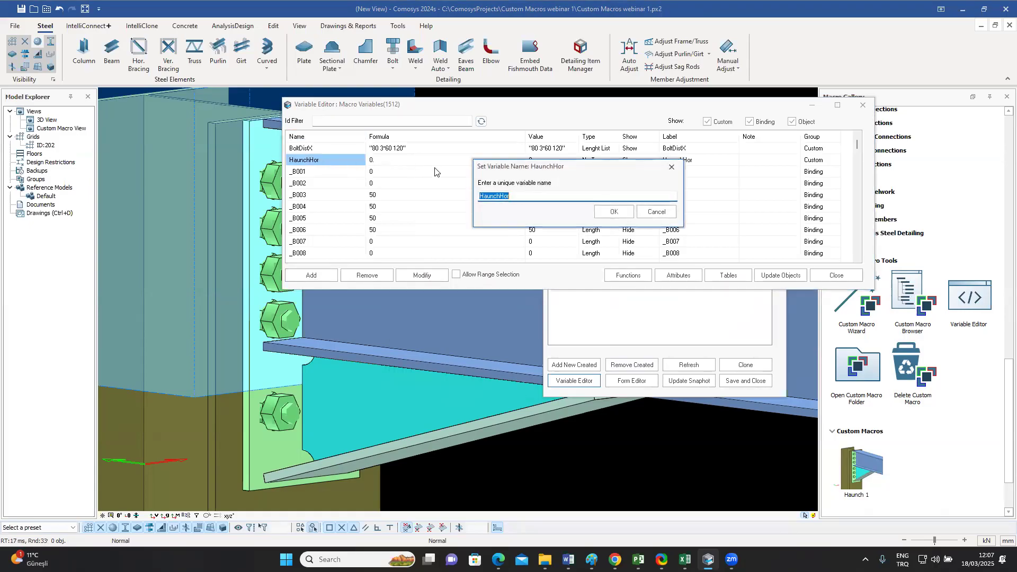
pyautogui.click(657, 212)
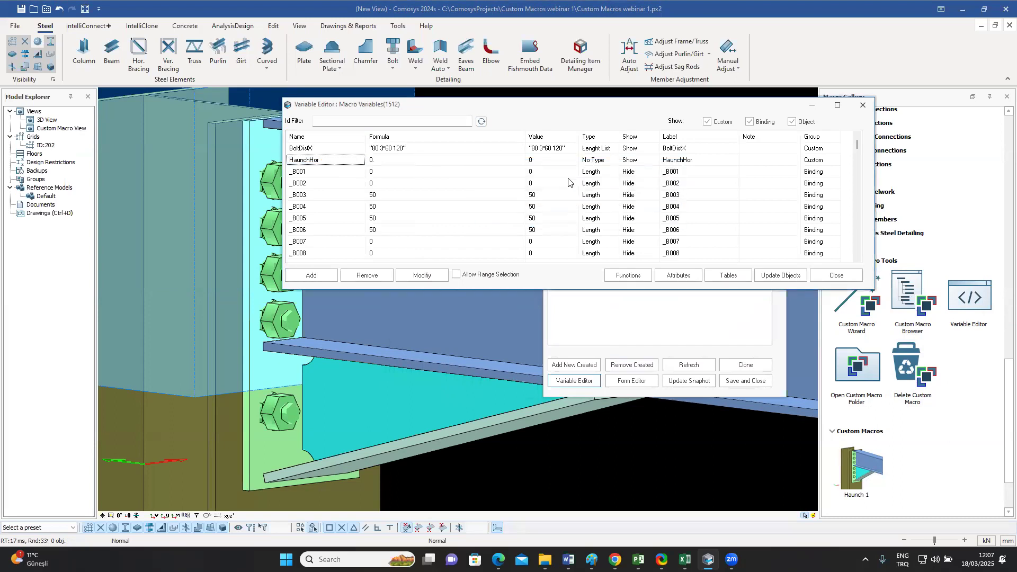
# Step: Make HaunchHor a Length variable with the formula 500 and close the Variable Editor
pyautogui.click(595, 161)
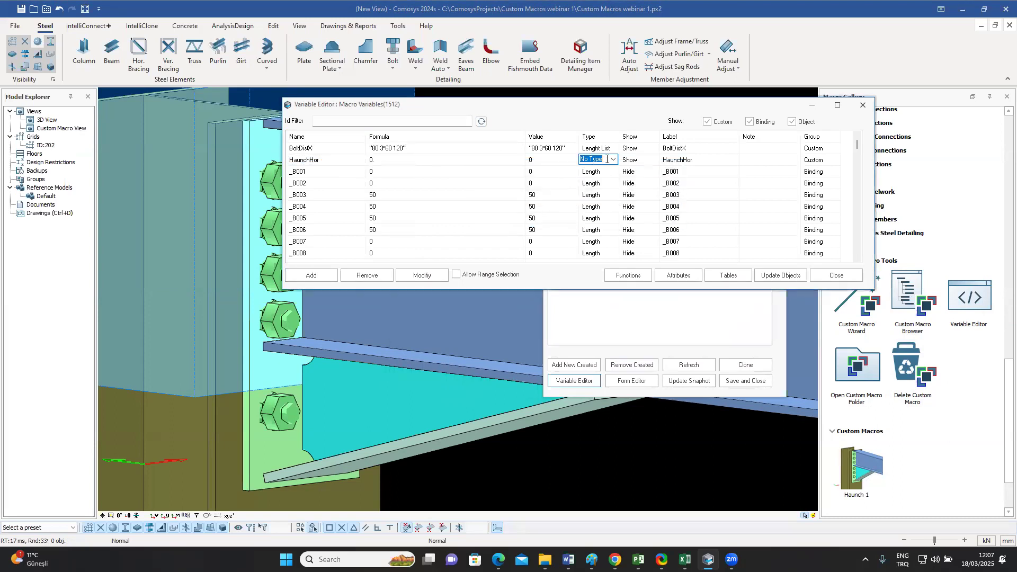
pyautogui.click(614, 161)
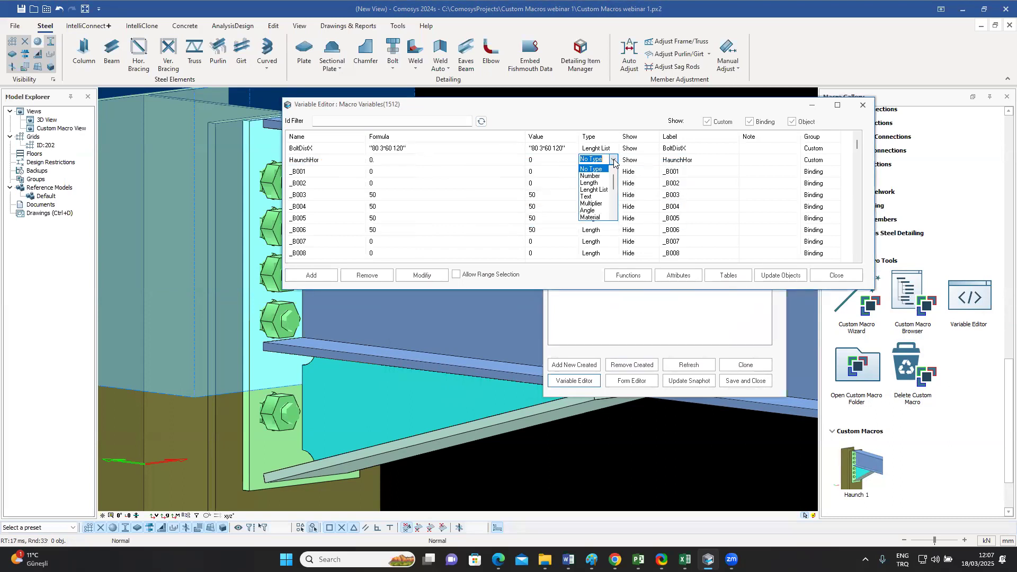
pyautogui.click(596, 183)
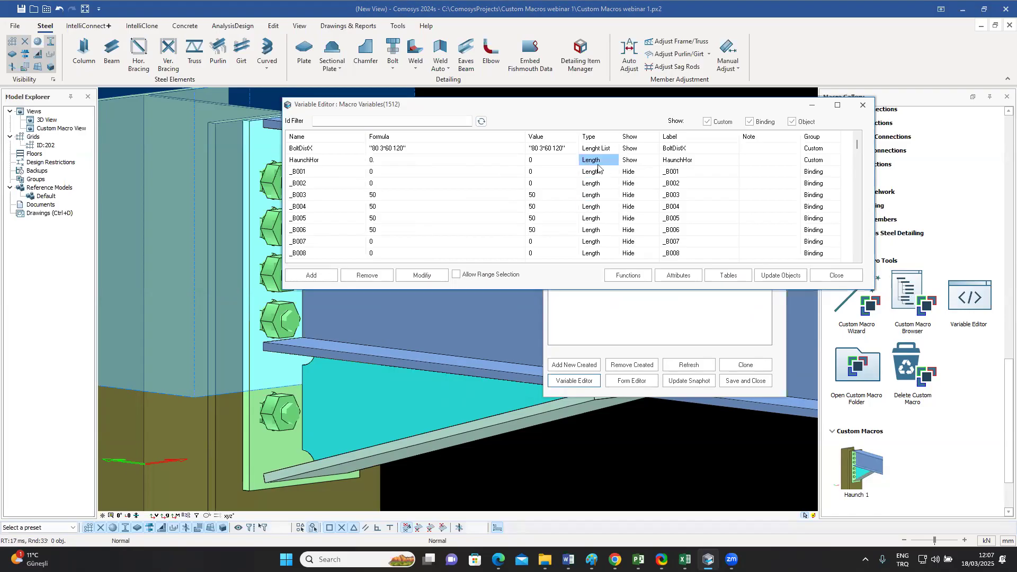
pyautogui.doubleClick(397, 164)
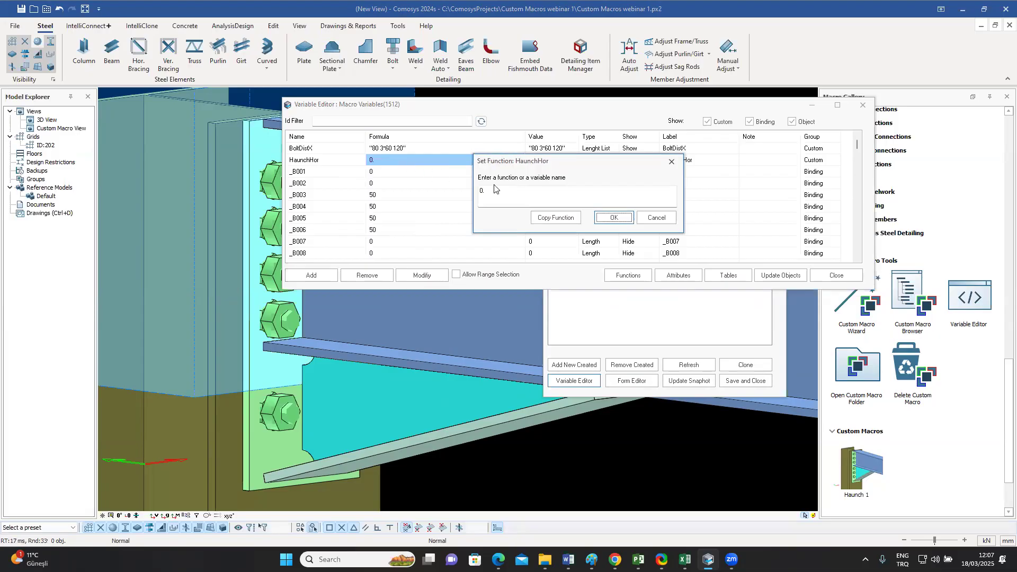
pyautogui.moveTo(495, 190); pyautogui.dragTo(478, 190)
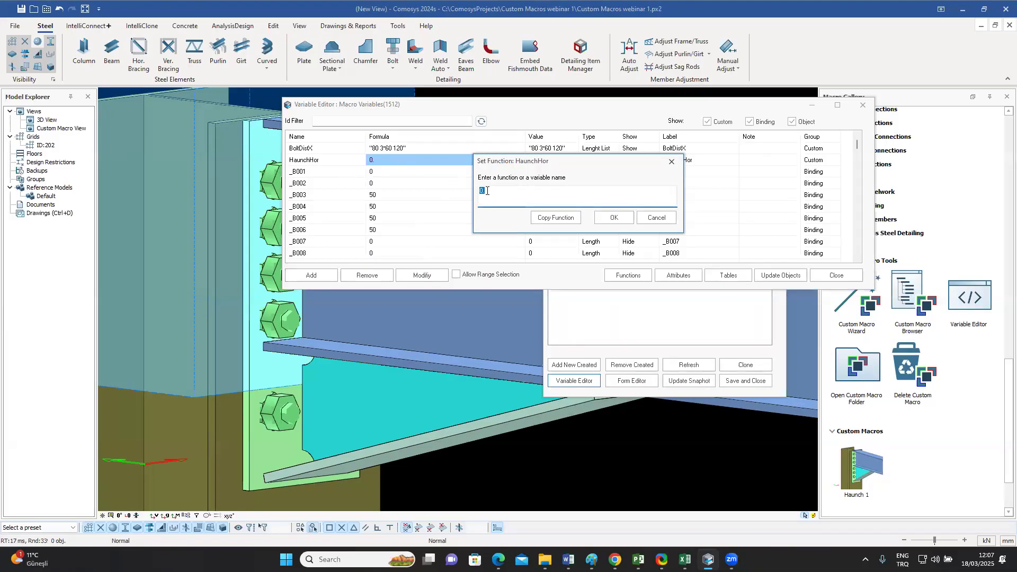
pyautogui.write('500')
pyautogui.click(613, 218)
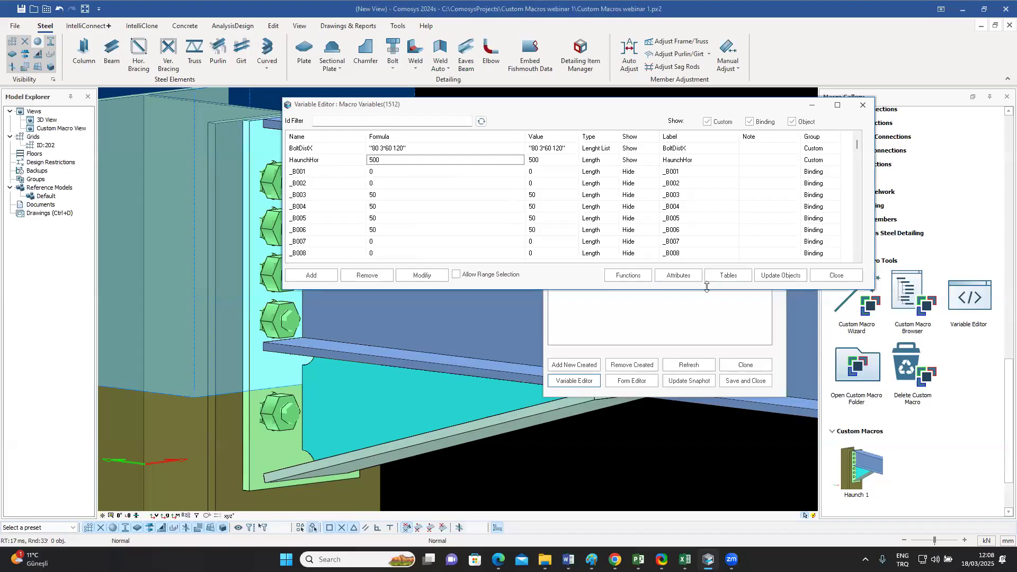
pyautogui.click(835, 276)
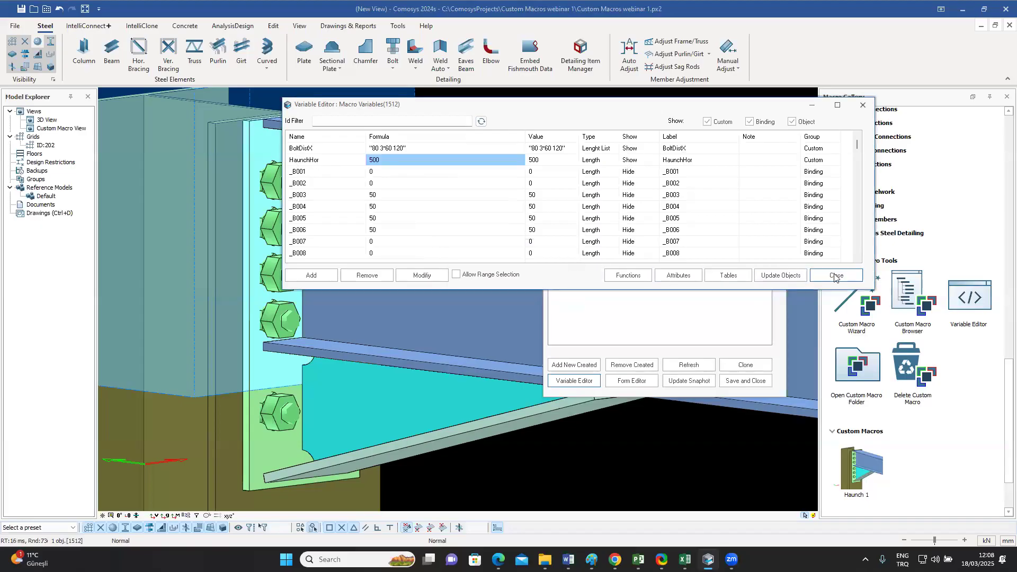
# Step: Bind the triangular plate's outer tip point, under the beam, to the end plate's front face as an outline plane
pyautogui.scroll(-5, 416, 260)
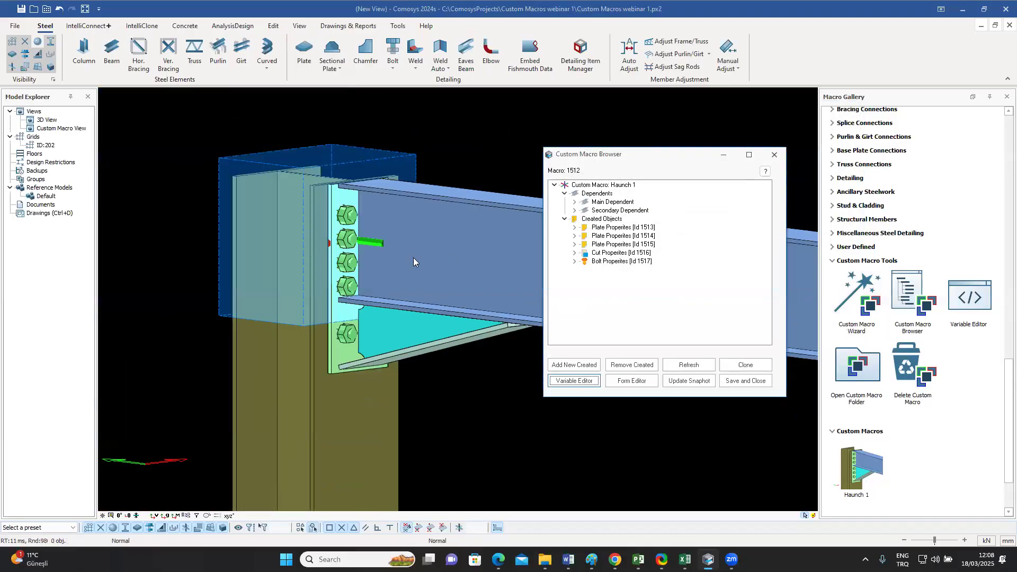
pyautogui.moveTo(413, 265); pyautogui.dragTo(301, 176, button='middle')
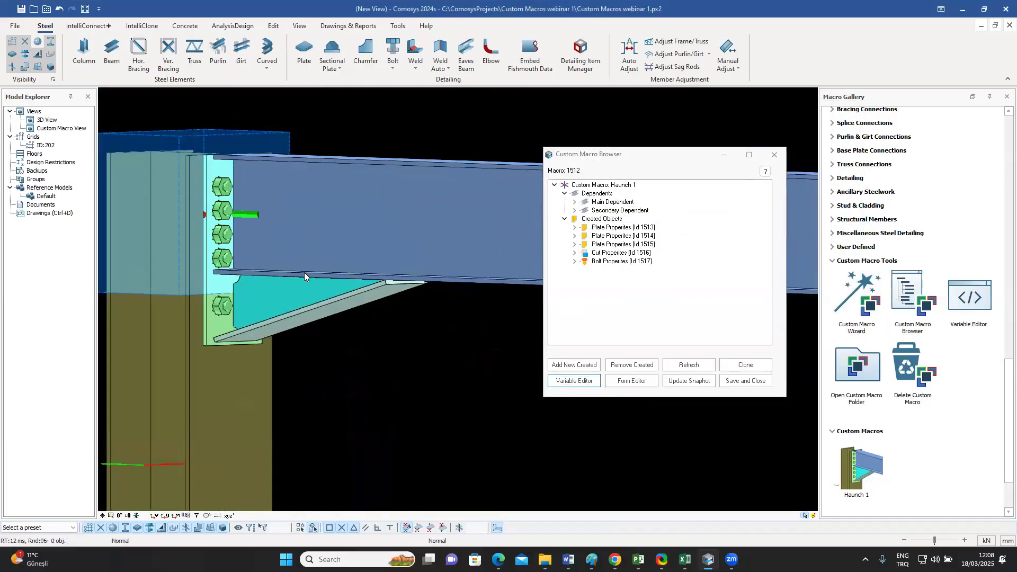
pyautogui.click(300, 291)
pyautogui.keyDown('shift'); pyautogui.moveTo(300, 290); pyautogui.dragTo(320, 290, button='middle'); pyautogui.keyUp('shift')
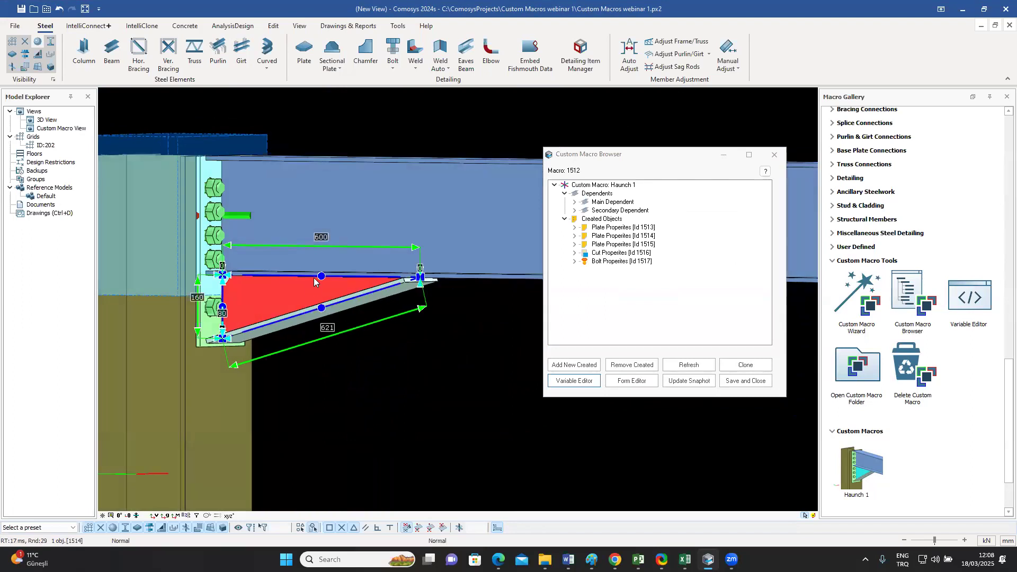
pyautogui.scroll(3, 384, 278)
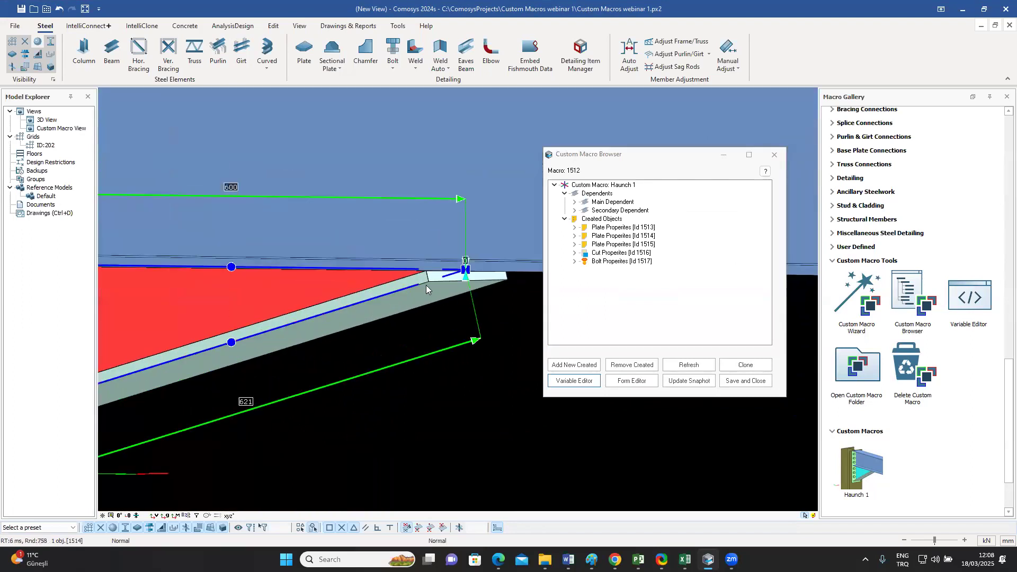
pyautogui.click(466, 271)
pyautogui.scroll(-3, 465, 273)
pyautogui.scroll(-2, 466, 273)
pyautogui.keyDown('shift'); pyautogui.moveTo(389, 297); pyautogui.dragTo(347, 306, button='middle'); pyautogui.keyUp('shift')
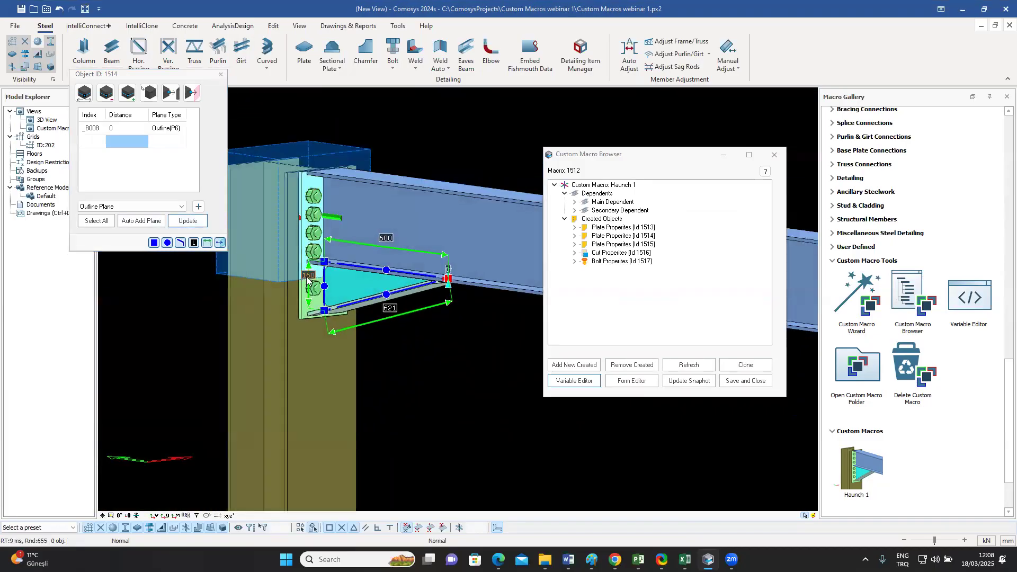
pyautogui.scroll(2, 307, 278)
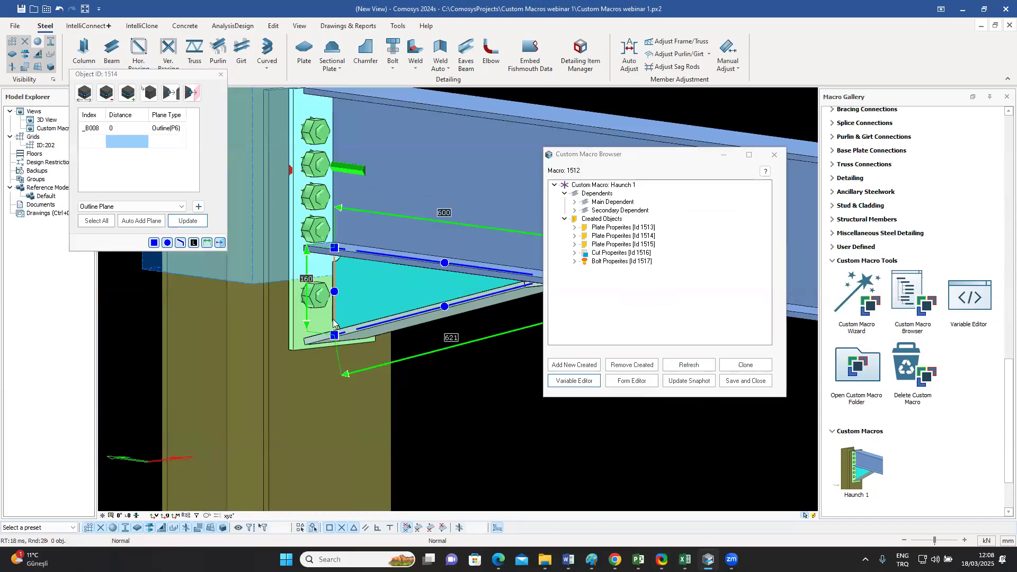
pyautogui.click(199, 208)
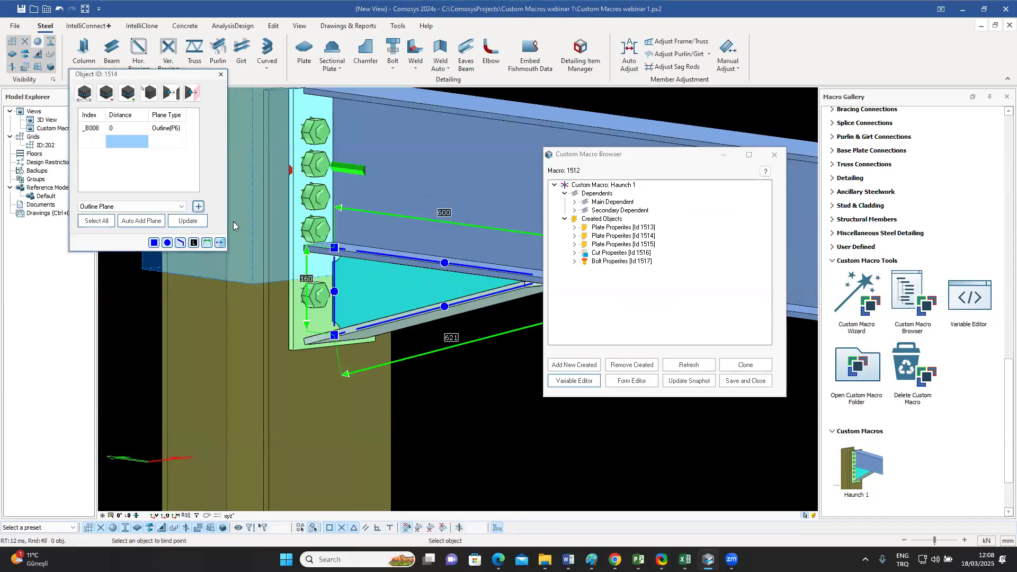
pyautogui.click(320, 322)
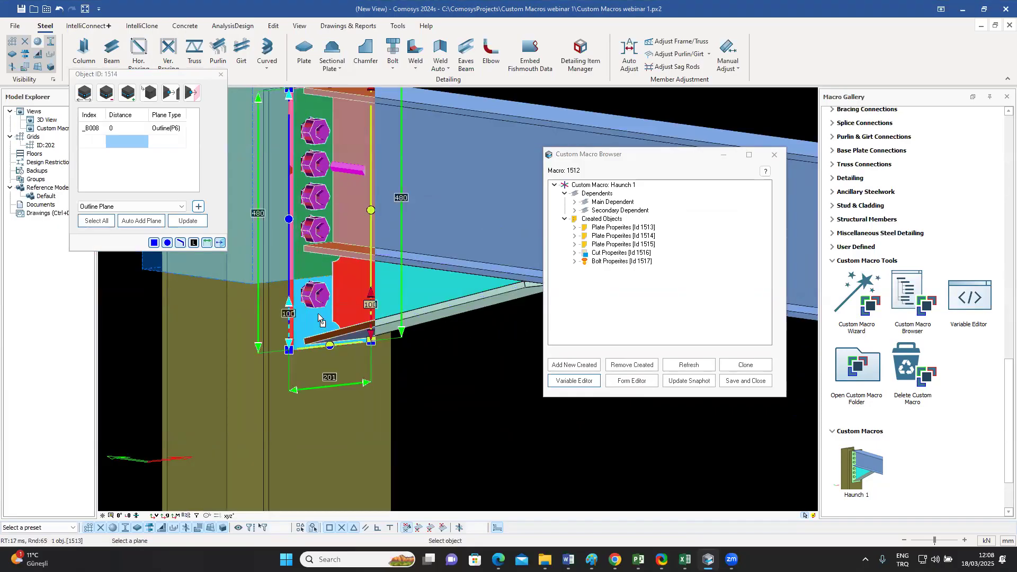
pyautogui.click(320, 321)
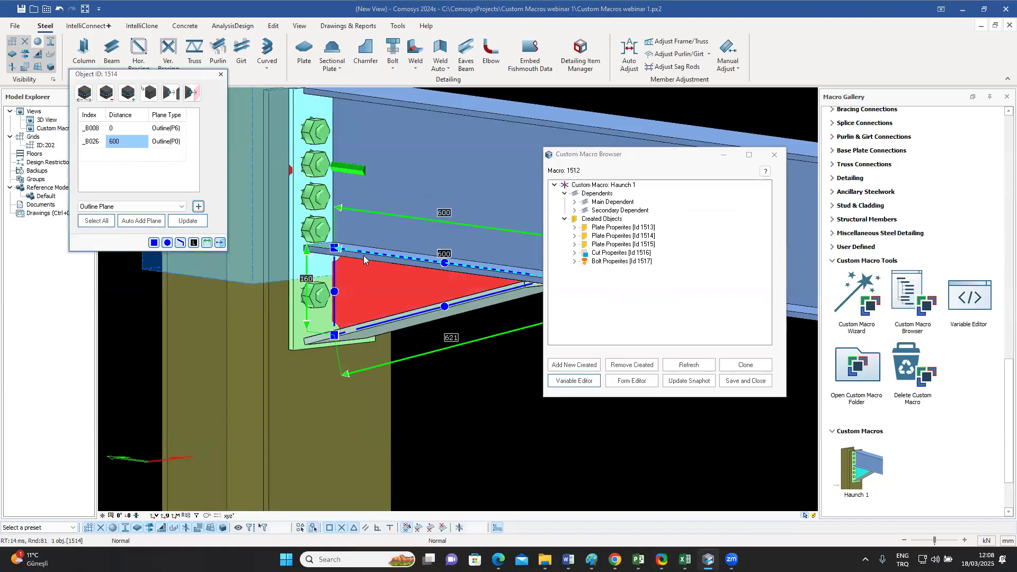
# Step: Set the tip point's distance from the end plate to the HaunchHor variable, update the plate, and save and close the macro
pyautogui.doubleClick(121, 142)
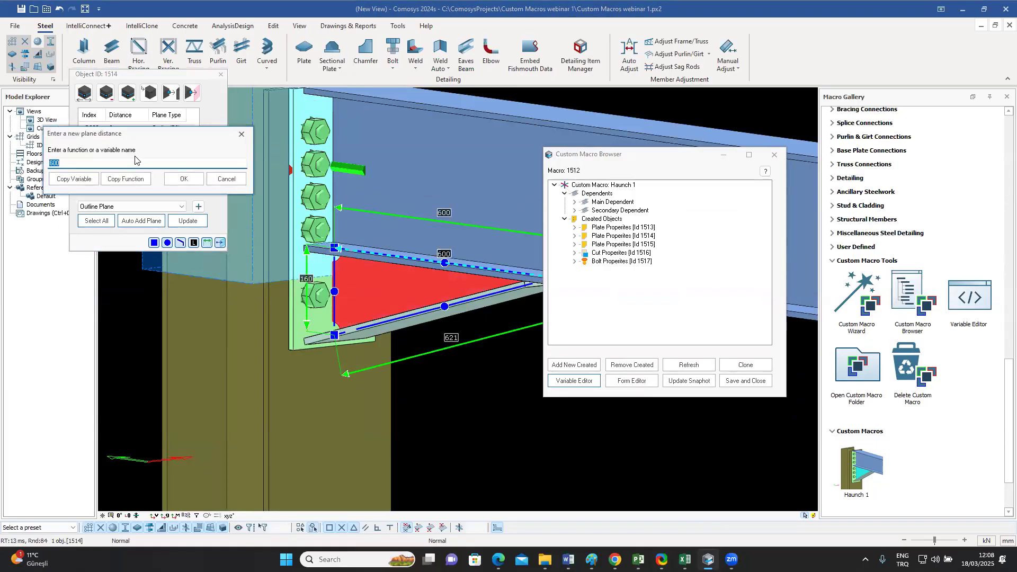
pyautogui.press('BackSpace')
pyautogui.click(76, 179)
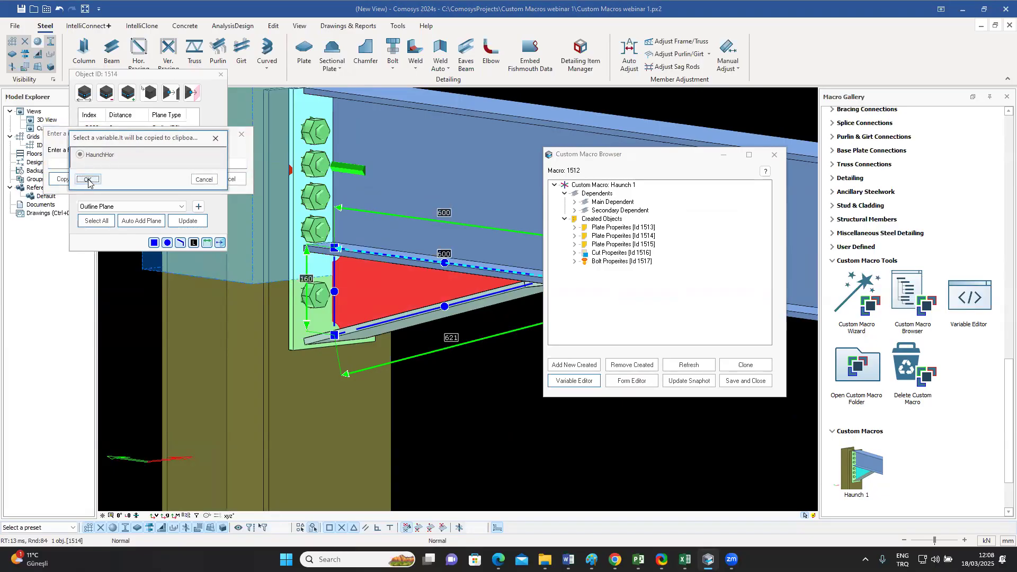
pyautogui.click(88, 180)
pyautogui.click(73, 163)
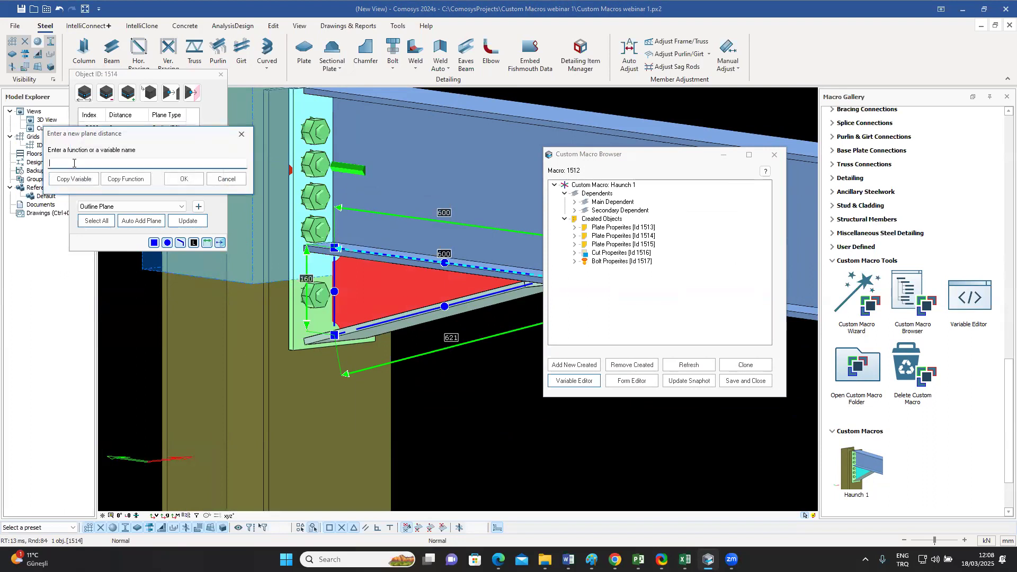
pyautogui.hotkey('ctrl', 'v')
pyautogui.click(184, 178)
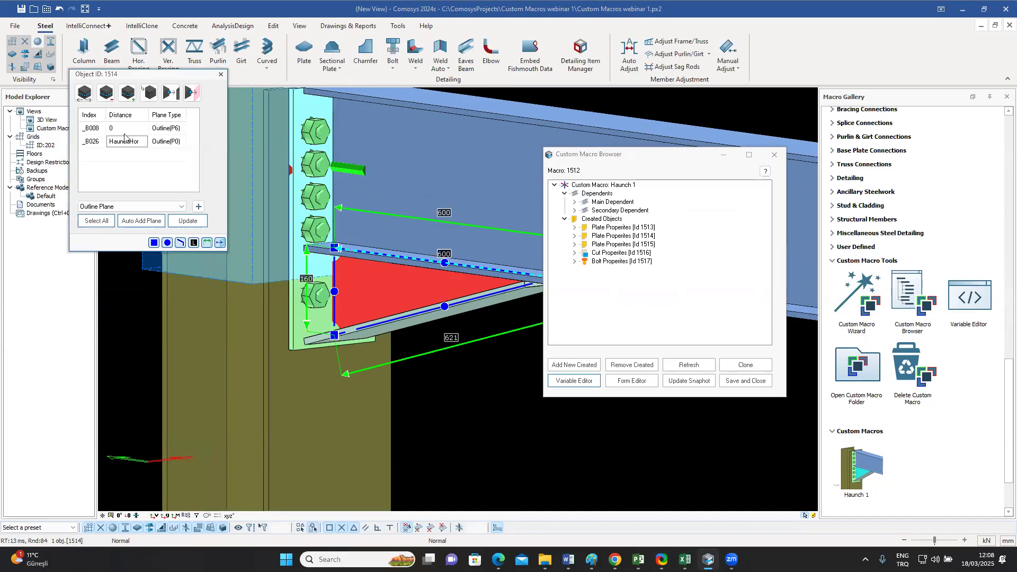
pyautogui.click(187, 221)
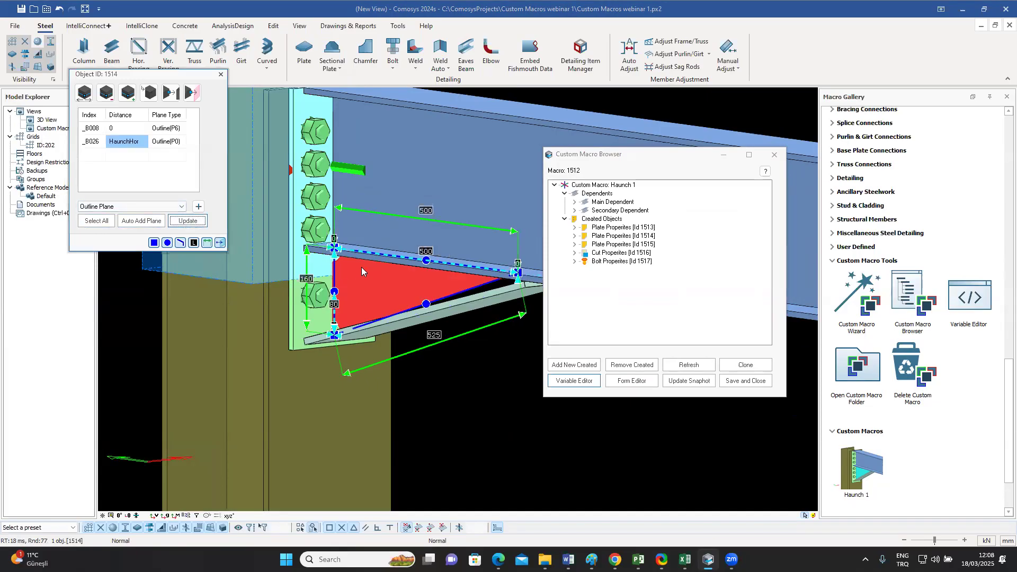
pyautogui.click(221, 74)
pyautogui.click(744, 381)
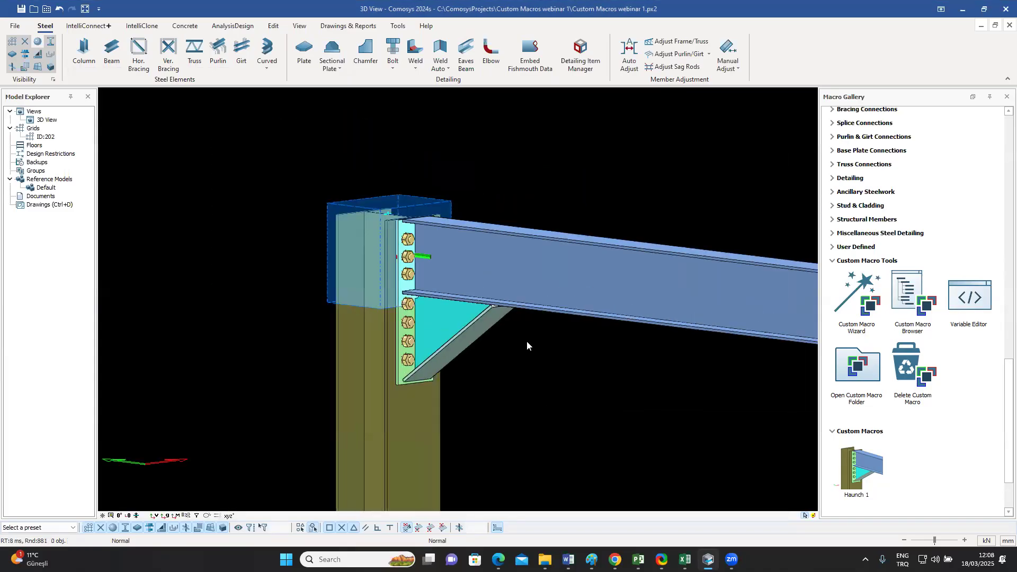
# Step: Open the placed haunch macro's properties from its triangular plate and apply a HaunchHor value of 750
pyautogui.click(442, 327)
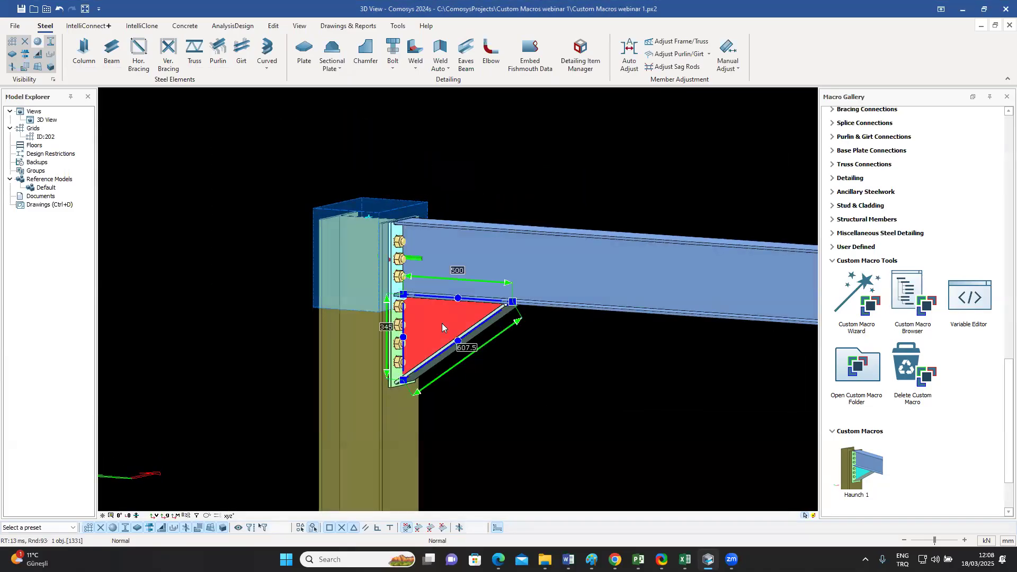
pyautogui.doubleClick(441, 323)
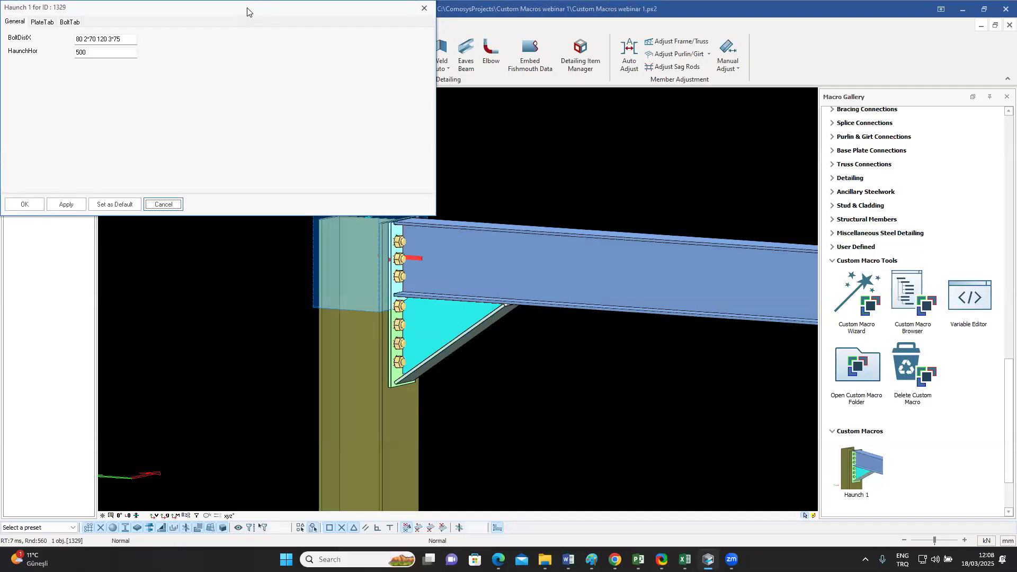
pyautogui.moveTo(247, 12); pyautogui.dragTo(814, 108)
pyautogui.moveTo(671, 150); pyautogui.dragTo(596, 159)
pyautogui.write('750')
pyautogui.click(634, 300)
# Step: Set the haunch macro's HaunchHor to 1000 and apply it to the model
pyautogui.moveTo(669, 153); pyautogui.dragTo(630, 153)
pyautogui.write('100')
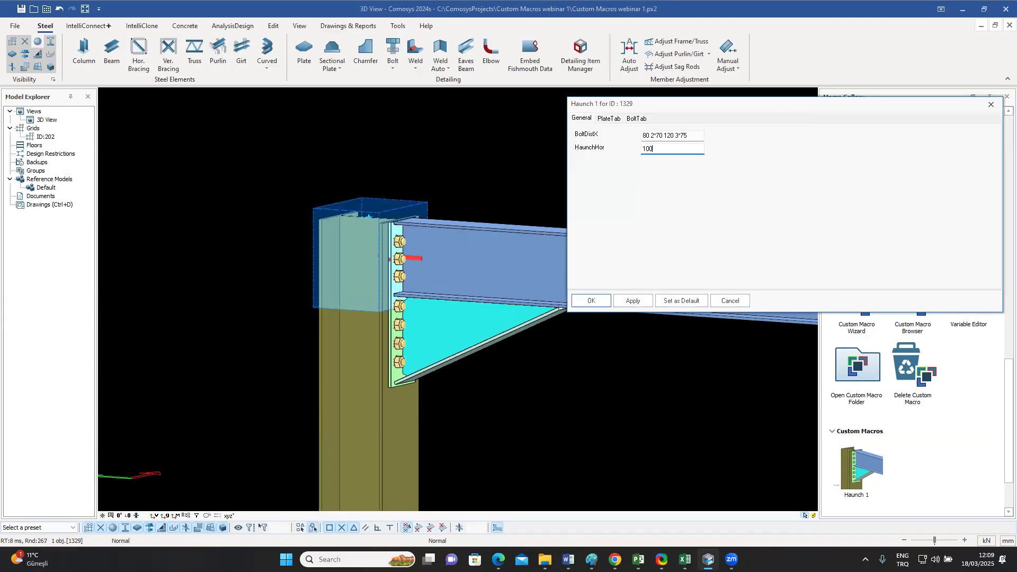
pyautogui.write('0')
pyautogui.click(633, 300)
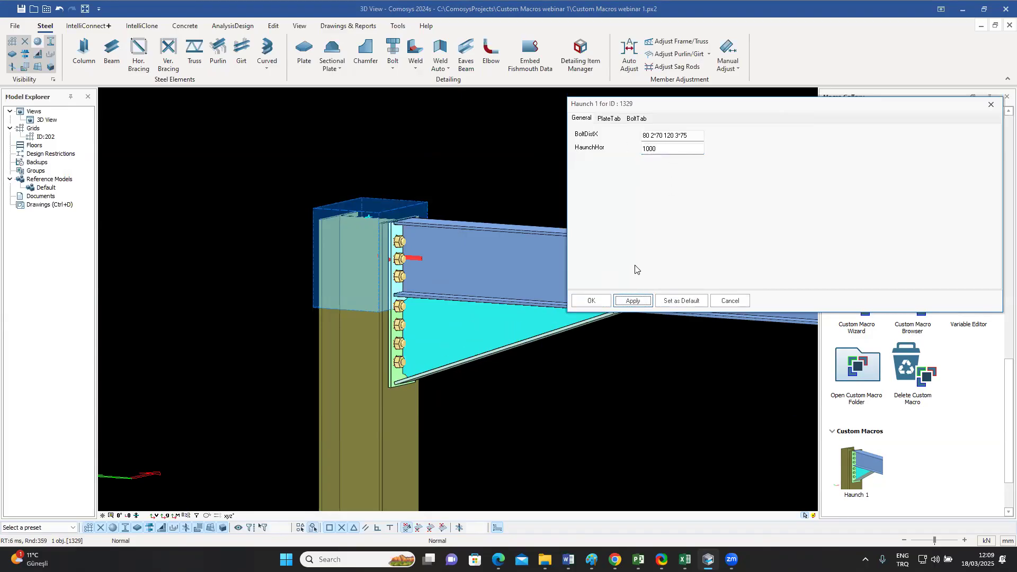
# Step: Set BoltDistX to 80 2*70 120 2*75, apply it to the haunch, and close the macro properties
pyautogui.click(676, 136)
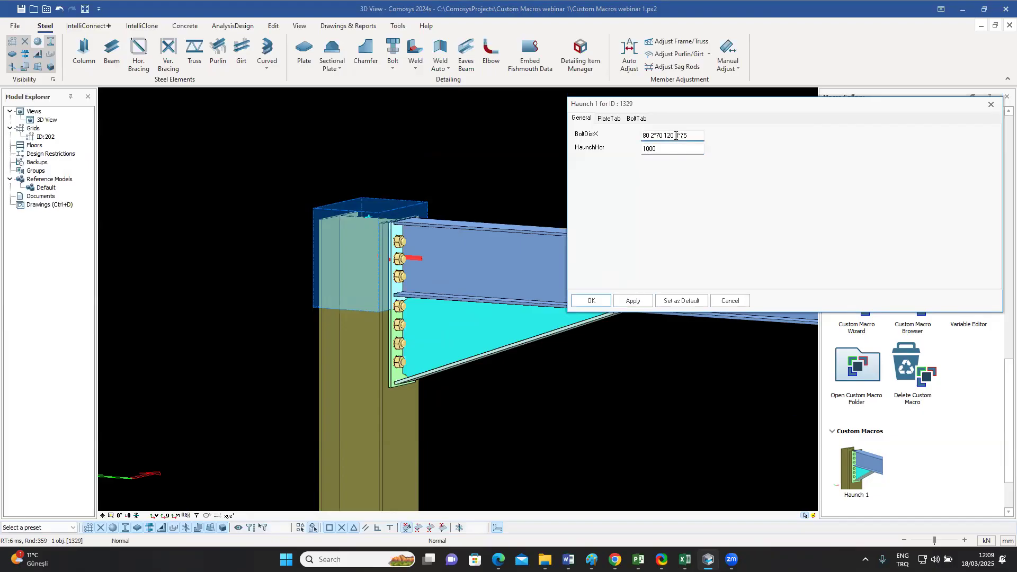
pyautogui.click(633, 301)
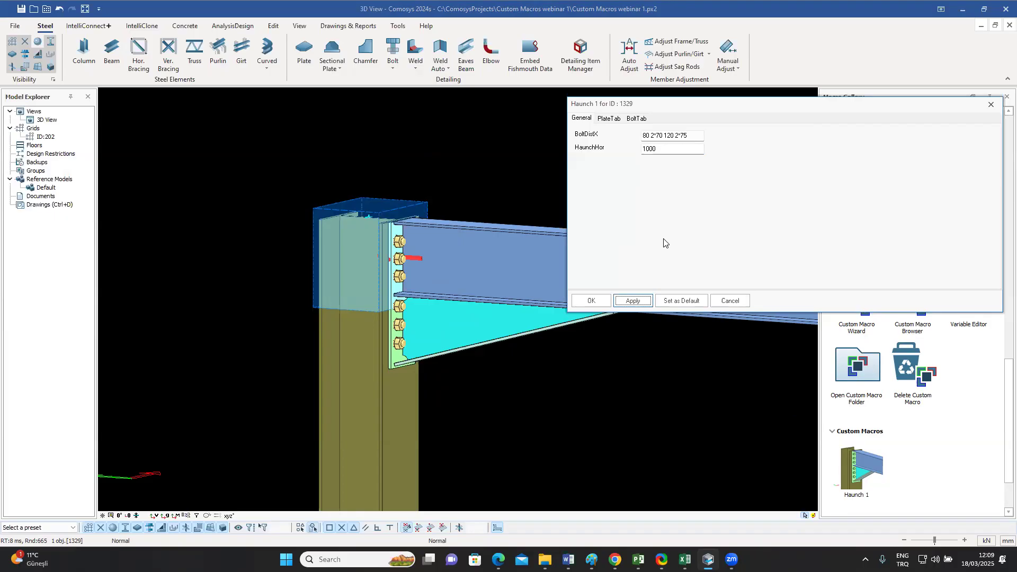
pyautogui.moveTo(790, 109); pyautogui.dragTo(741, 133)
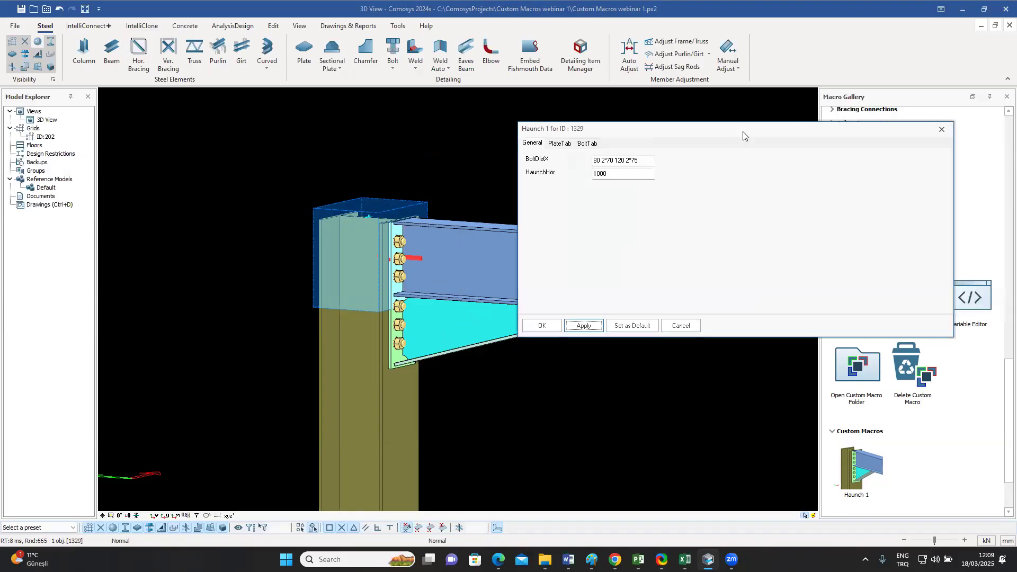
pyautogui.click(940, 131)
# Step: Select the haunch connection's end plate and examine its outline and dimensions against the bolts up close
pyautogui.moveTo(421, 285); pyautogui.dragTo(408, 284, button='middle')
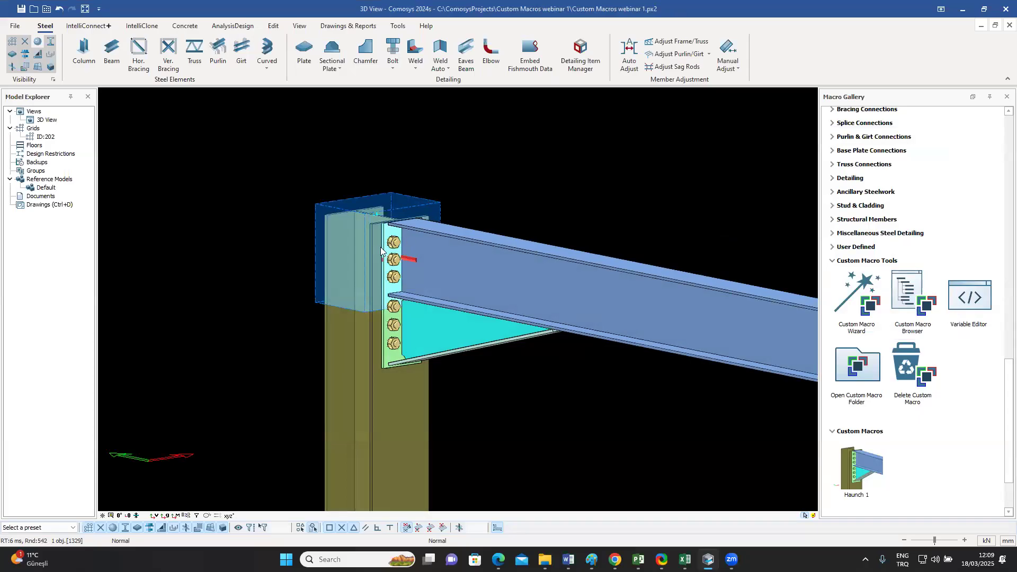
pyautogui.scroll(3, 381, 247)
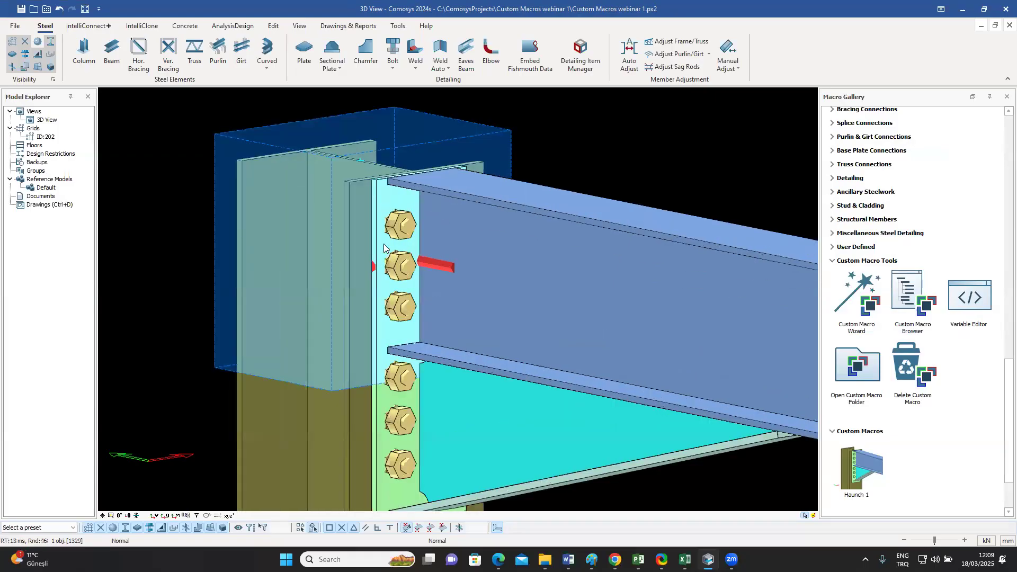
pyautogui.click(379, 415)
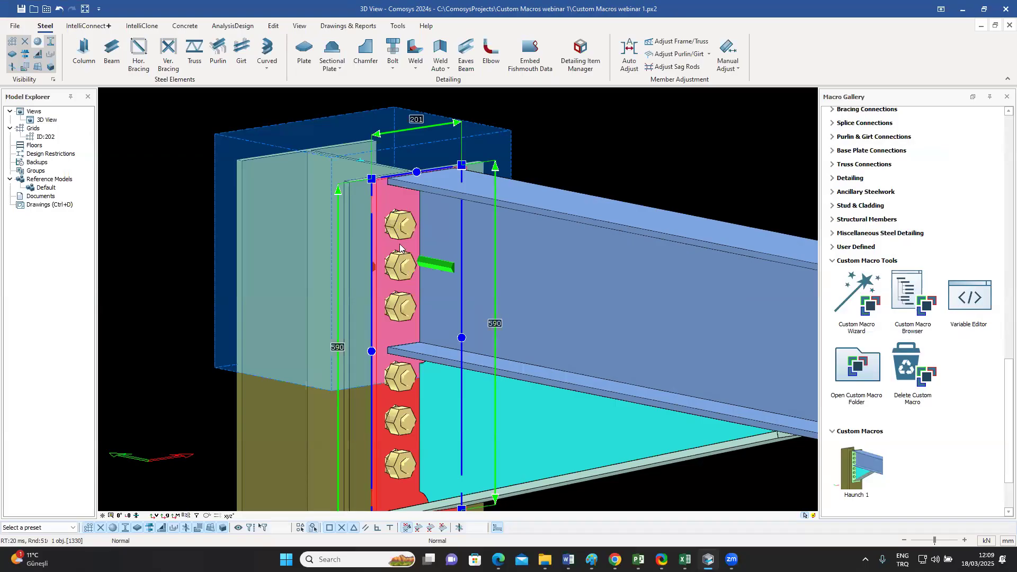
pyautogui.moveTo(450, 283); pyautogui.dragTo(416, 250, button='middle')
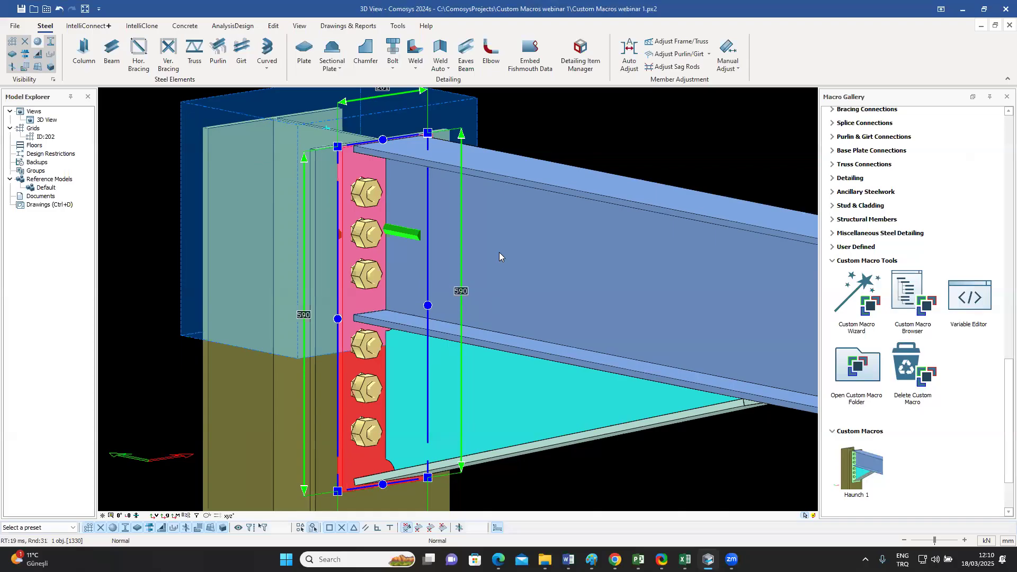
# Step: Reopen the haunch macro's properties, review the bolt settings and general variables, and close them without changes
pyautogui.doubleClick(513, 416)
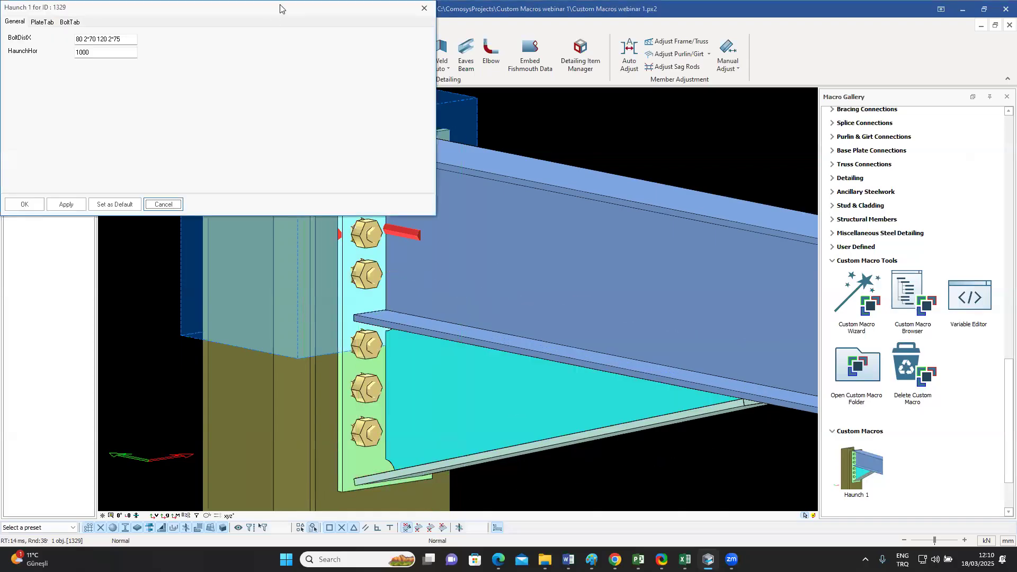
pyautogui.click(493, 131)
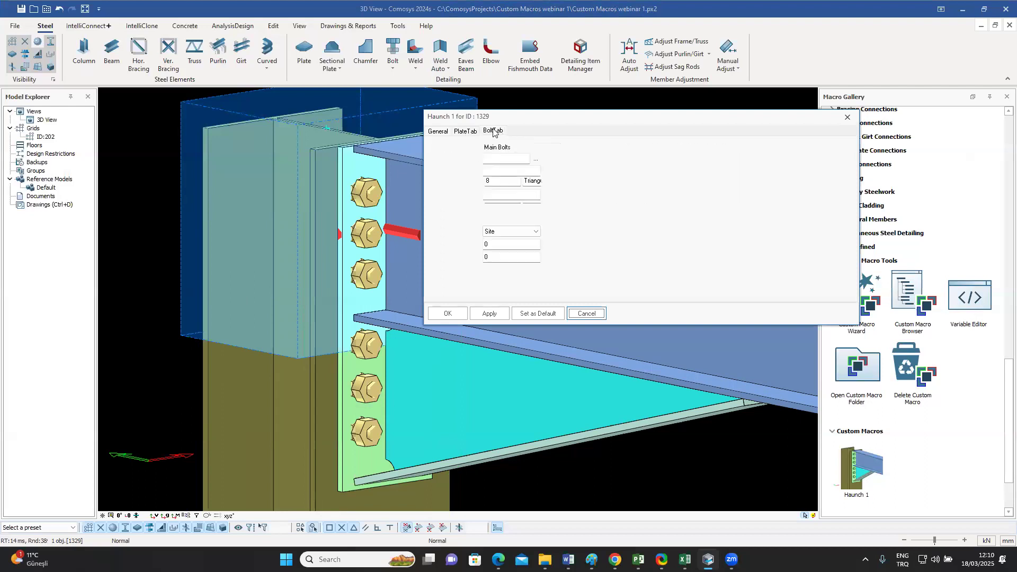
pyautogui.click(439, 132)
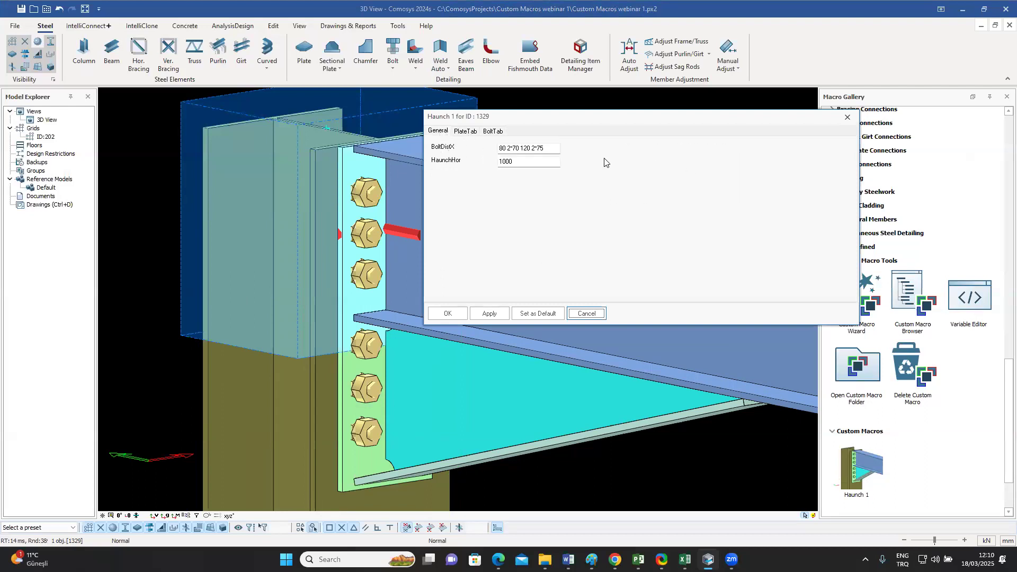
pyautogui.click(847, 118)
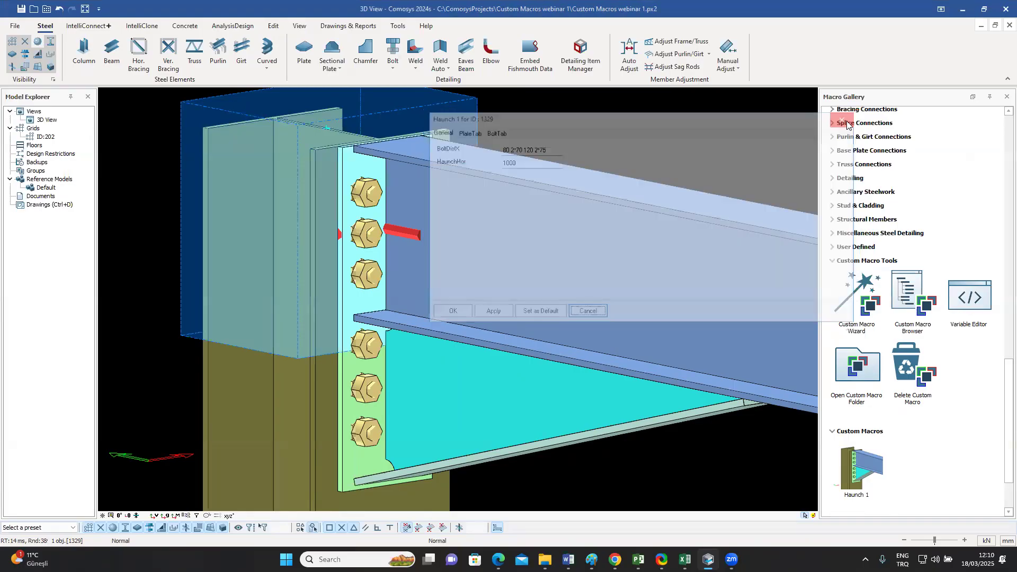